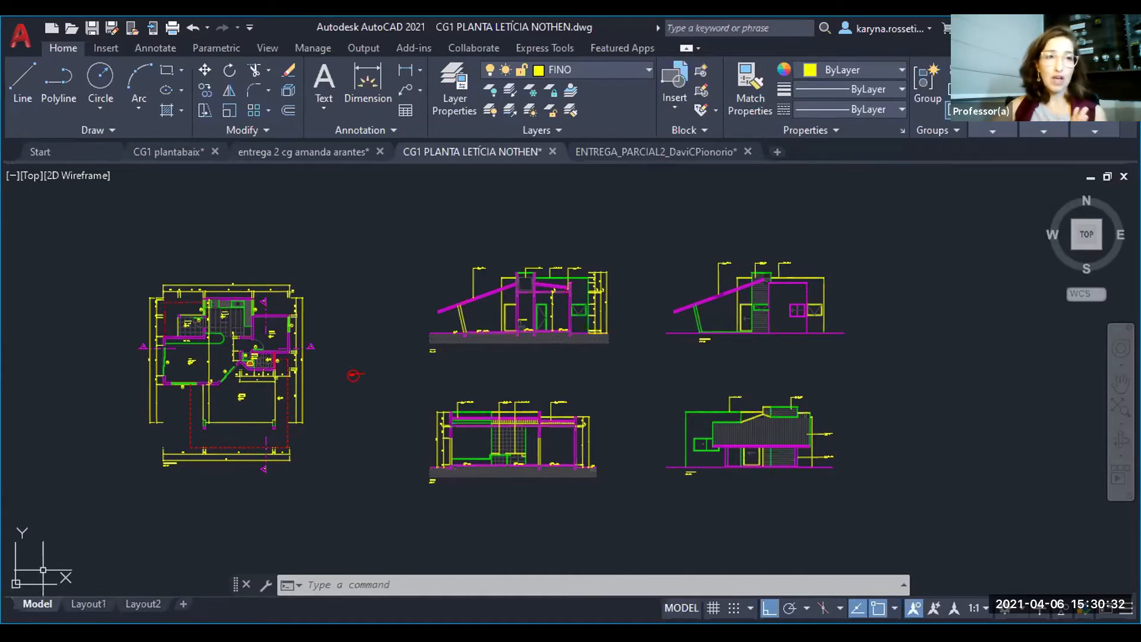
- Open Layout1 of the drawing, showing the whole sheet with its viewport
mouse_move(86, 604)
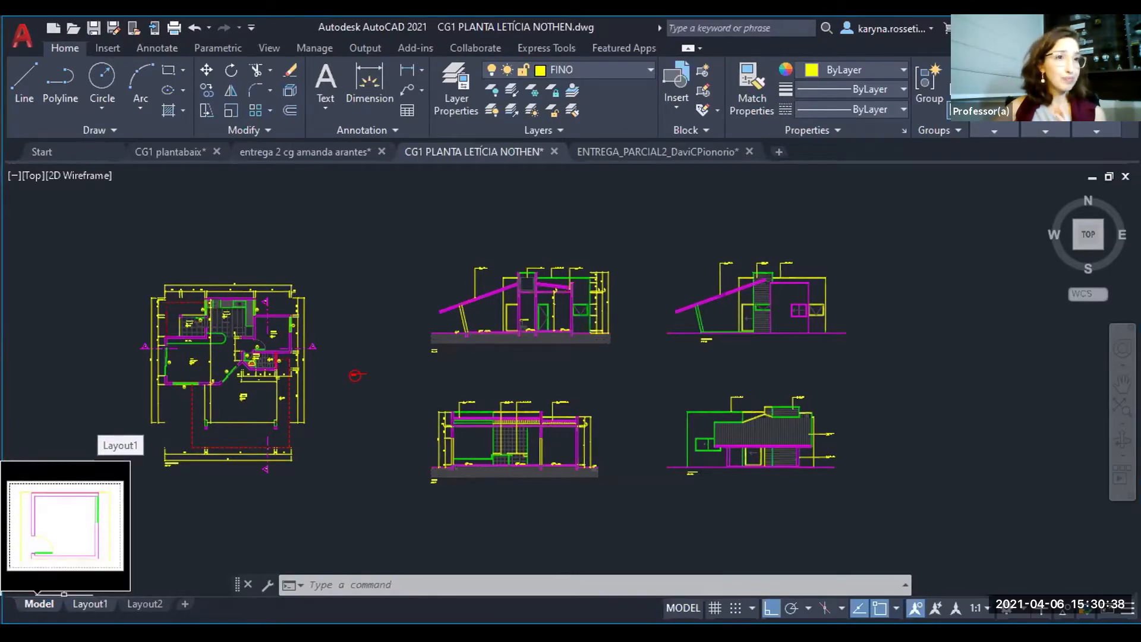
left_click(88, 604)
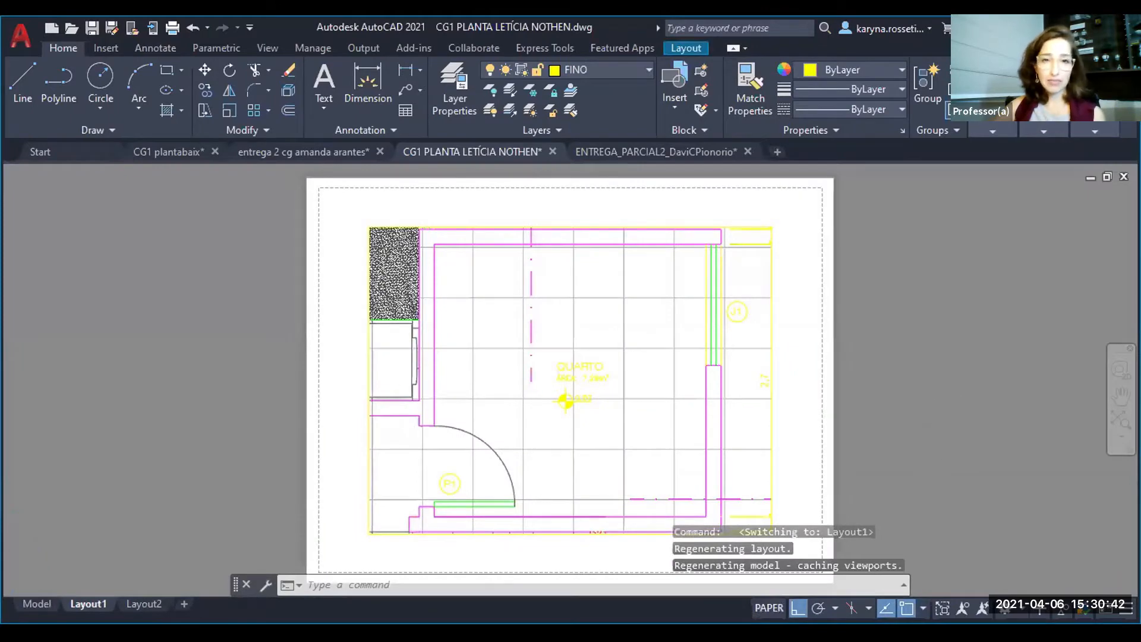
scroll(530, 498, "down", 2)
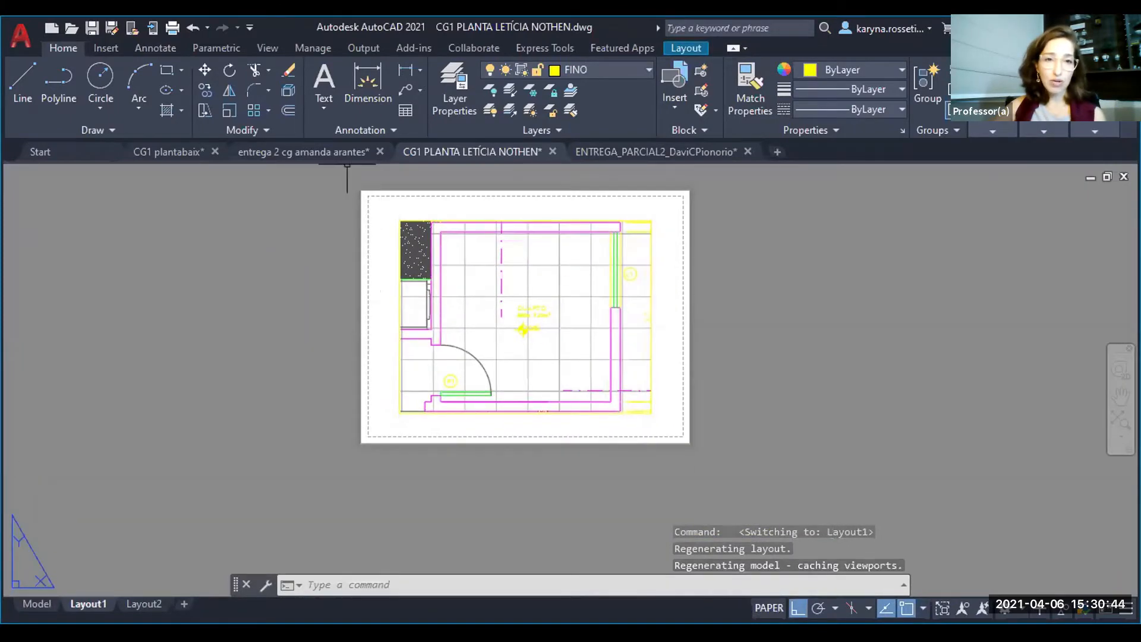
scroll(765, 466, "down", 2)
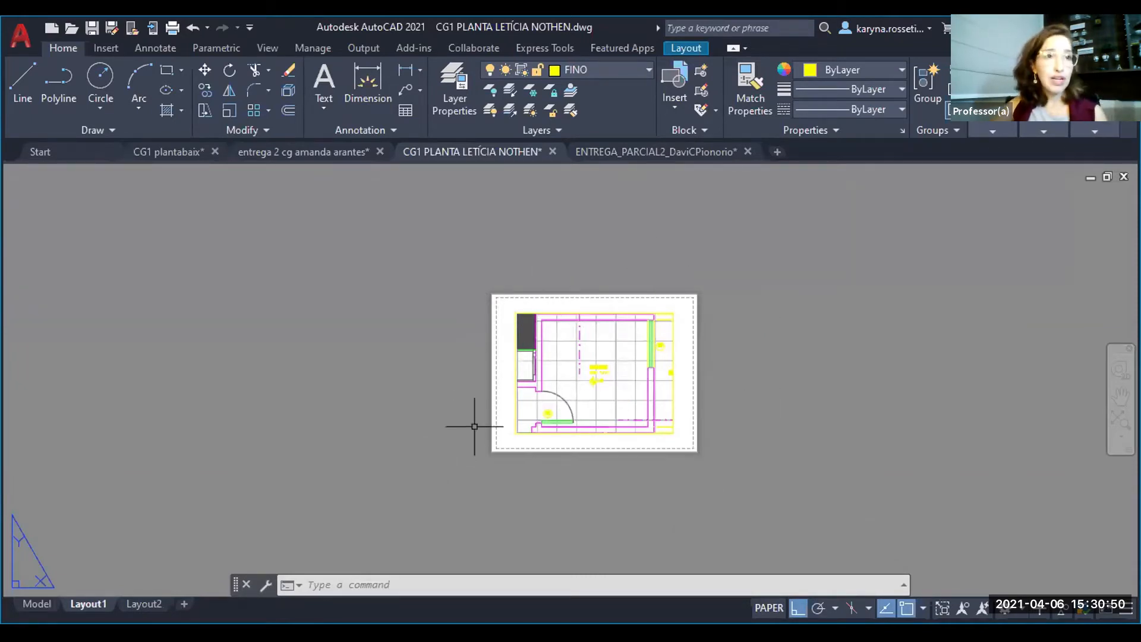
left_click(450, 267)
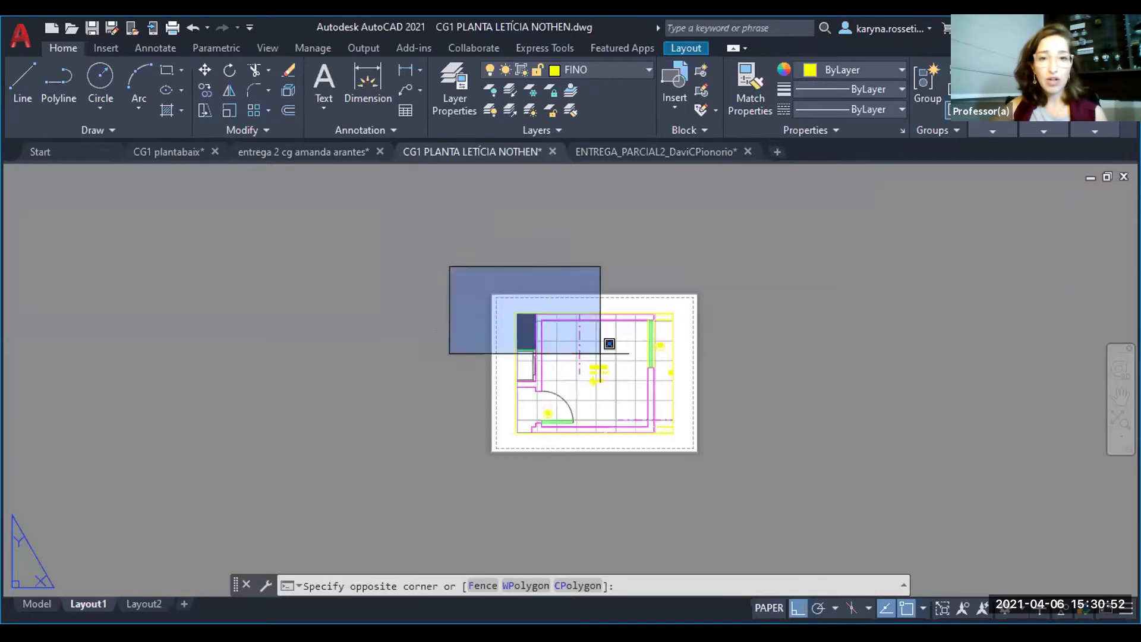
left_click(772, 479)
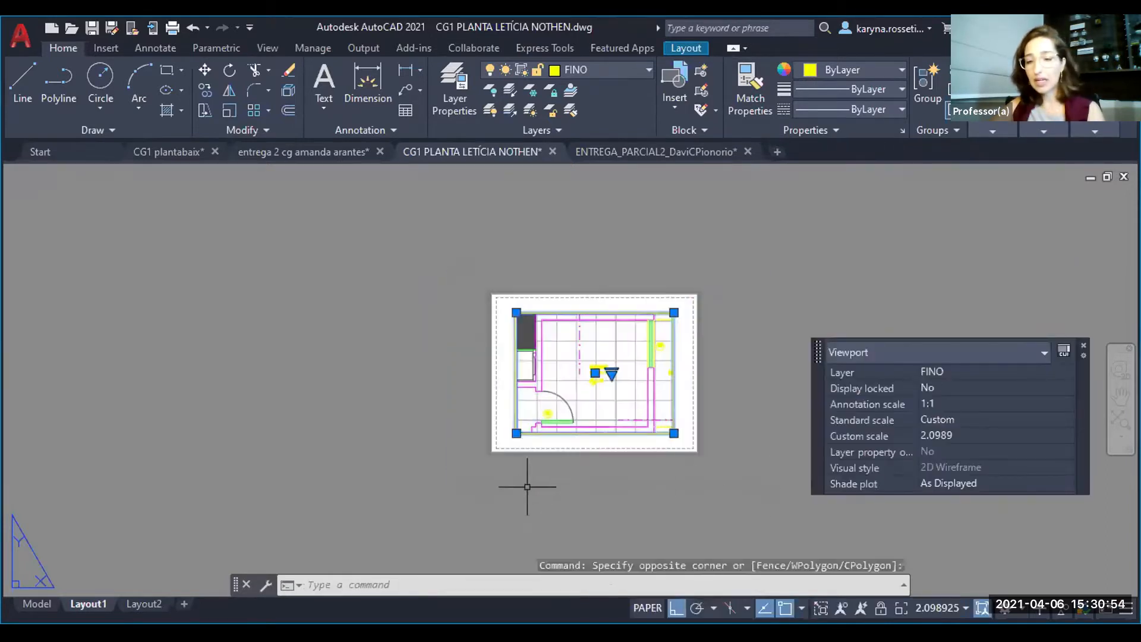
left_click(500, 498)
left_click(303, 395)
key("Escape")
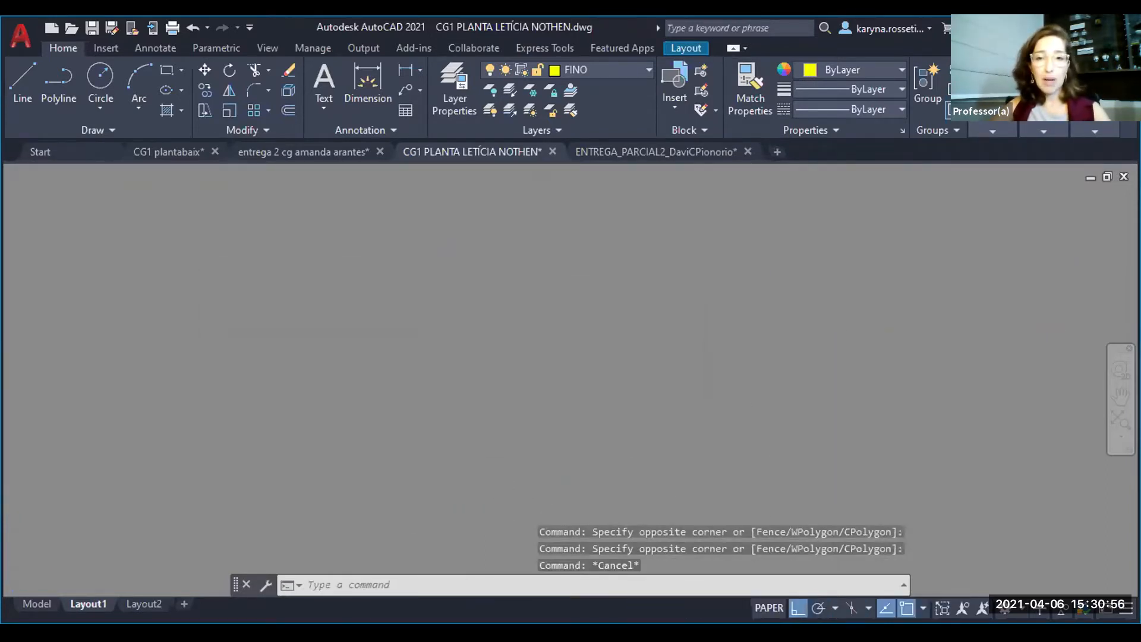
- Draw a 420 by 297 rectangle in empty paper space, with its lower-left corner just beside the sheet's lower-right corner
scroll(578, 253, "down", 3)
scroll(553, 376, "down", 5)
middle_click_drag(420, 387, 387, 428)
scroll(371, 375, "up", 4)
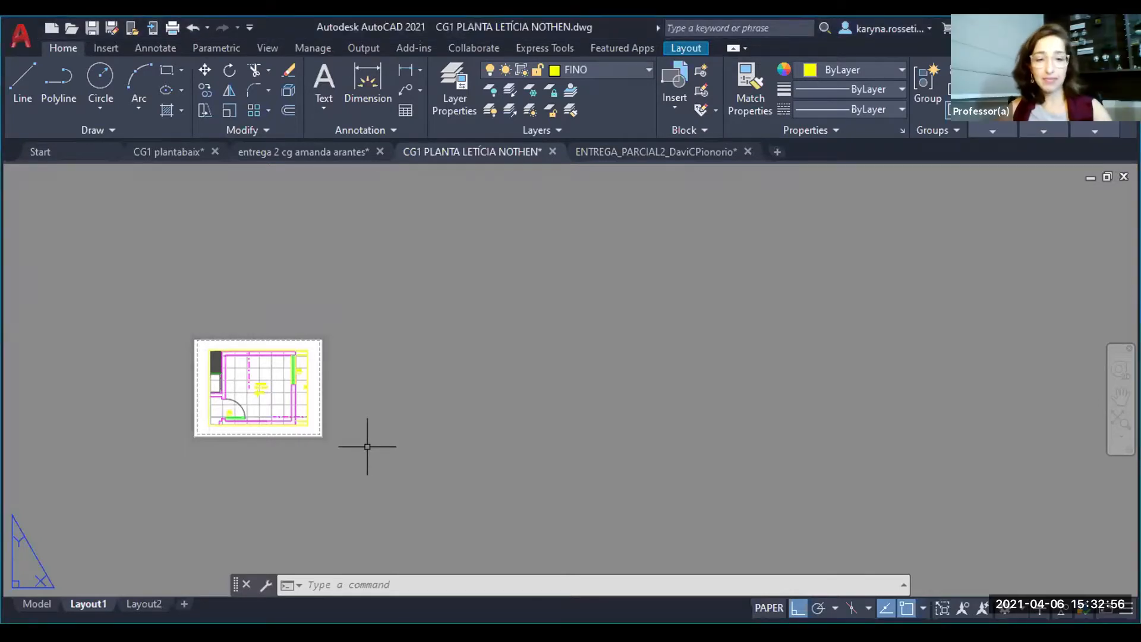
type("rec")
key("Return")
key("F8")
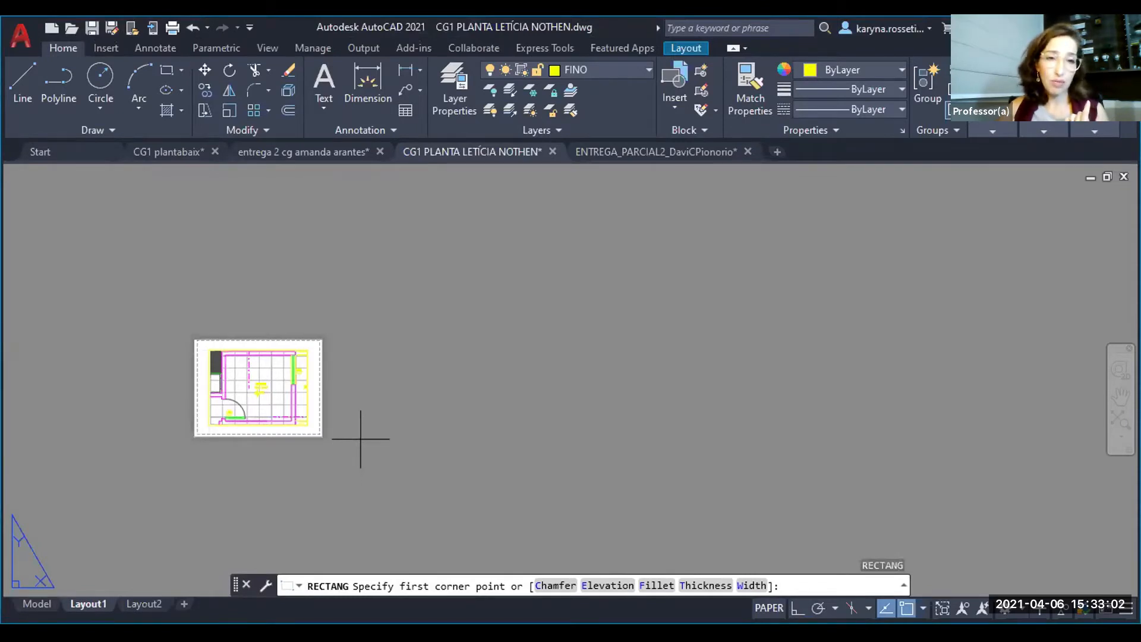
left_click(357, 440)
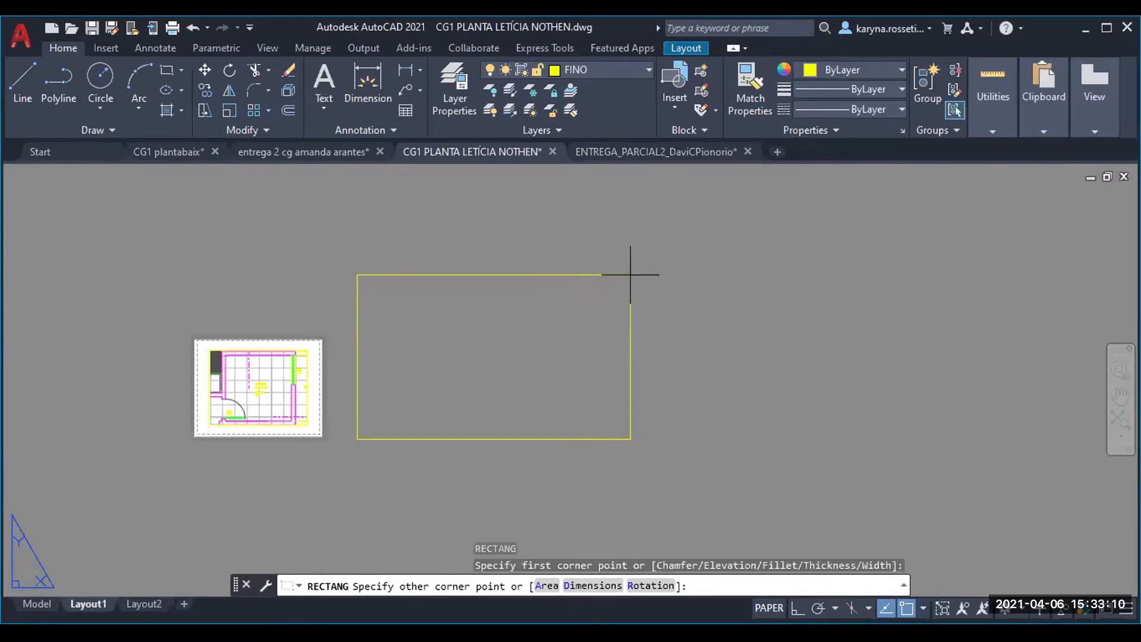
type("@")
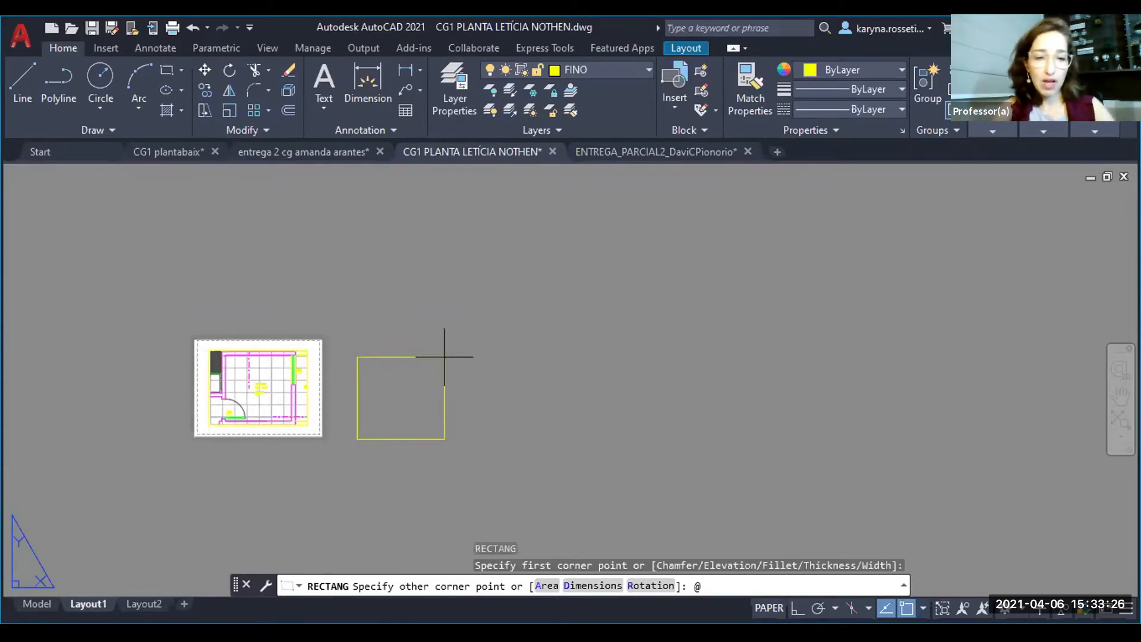
type("420,")
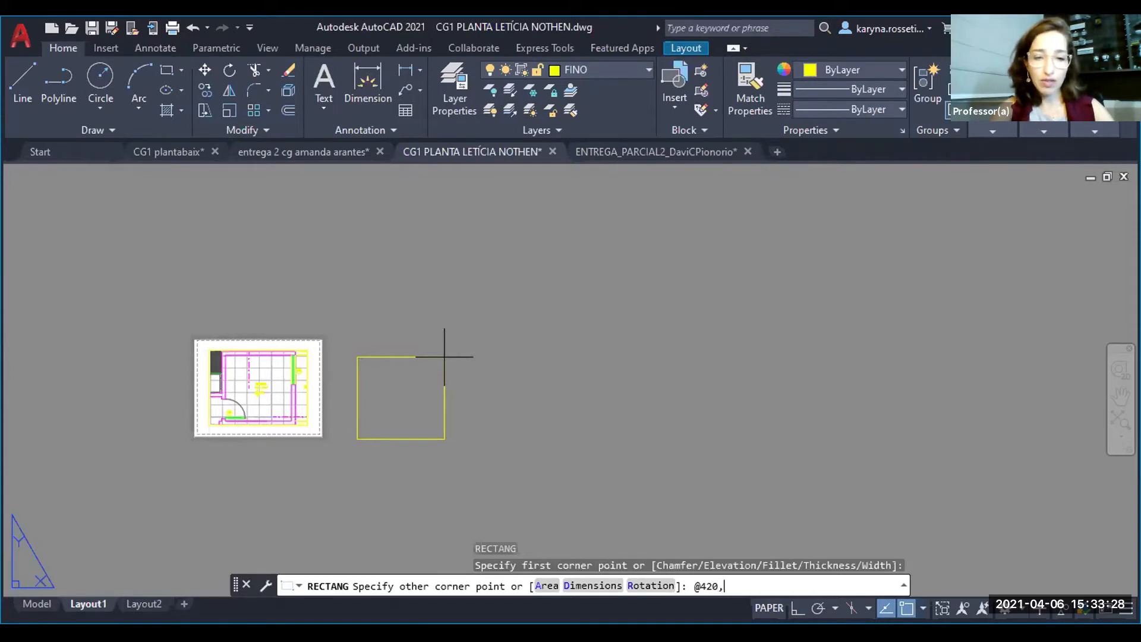
type("297")
key("Return")
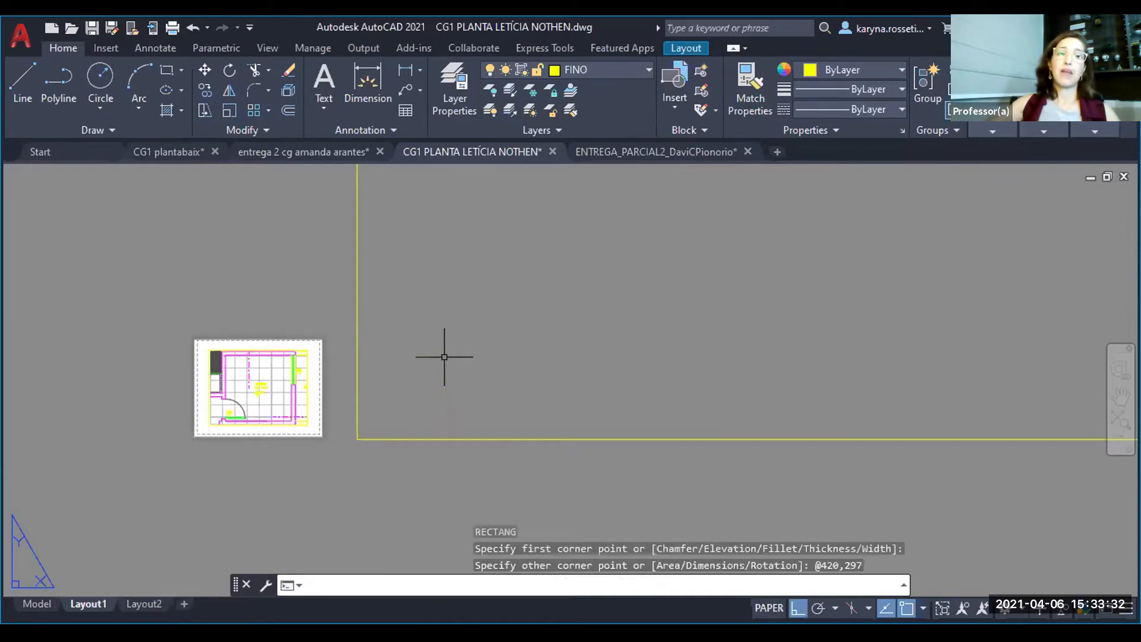
- Offset the 420 by 297 rectangle inward by 10 to create the inner margin frame
scroll(255, 466, "down", 8)
scroll(254, 469, "down", 5)
scroll(296, 443, "up", 2)
middle_click_drag(347, 442, 293, 461)
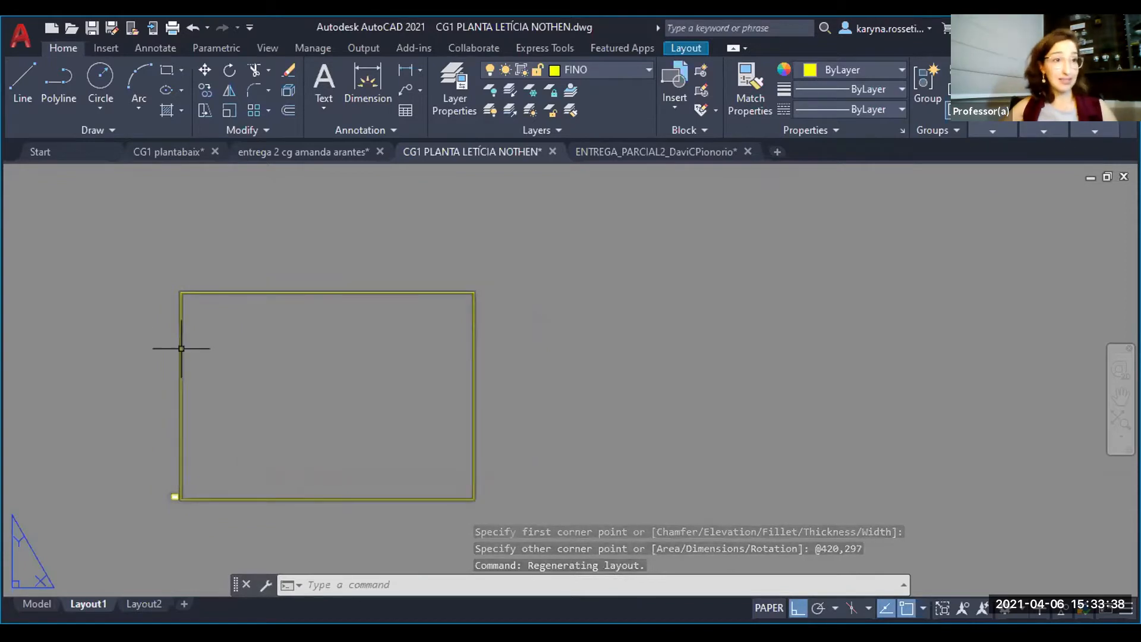
mouse_move(182, 348)
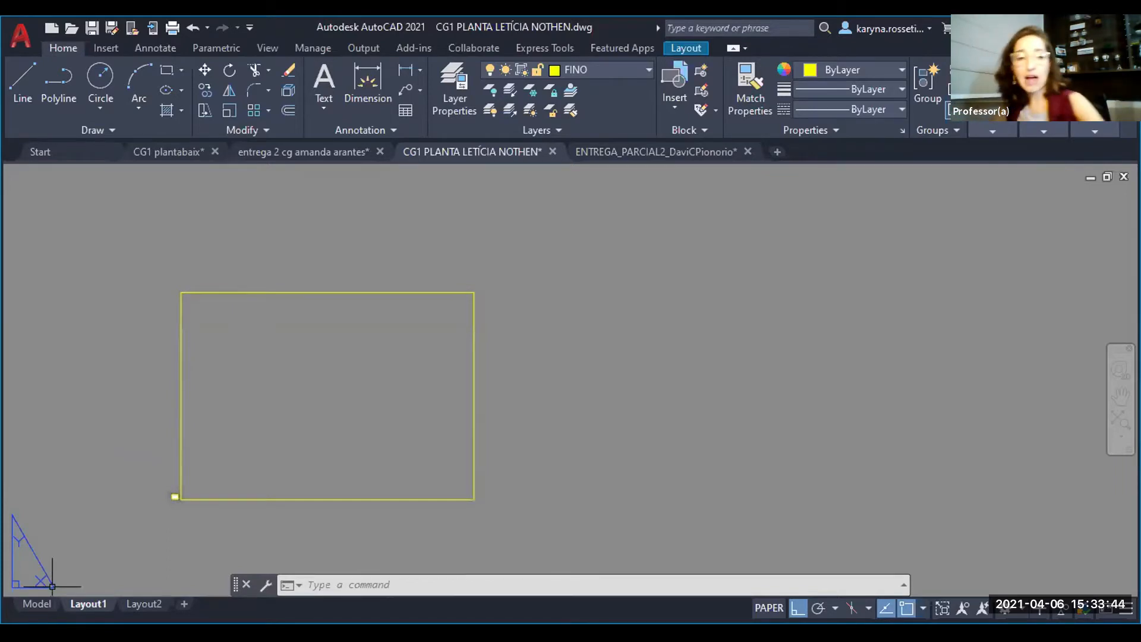
key("Escape")
key("Escape")
type("o")
key("Return")
type("10")
key("Return")
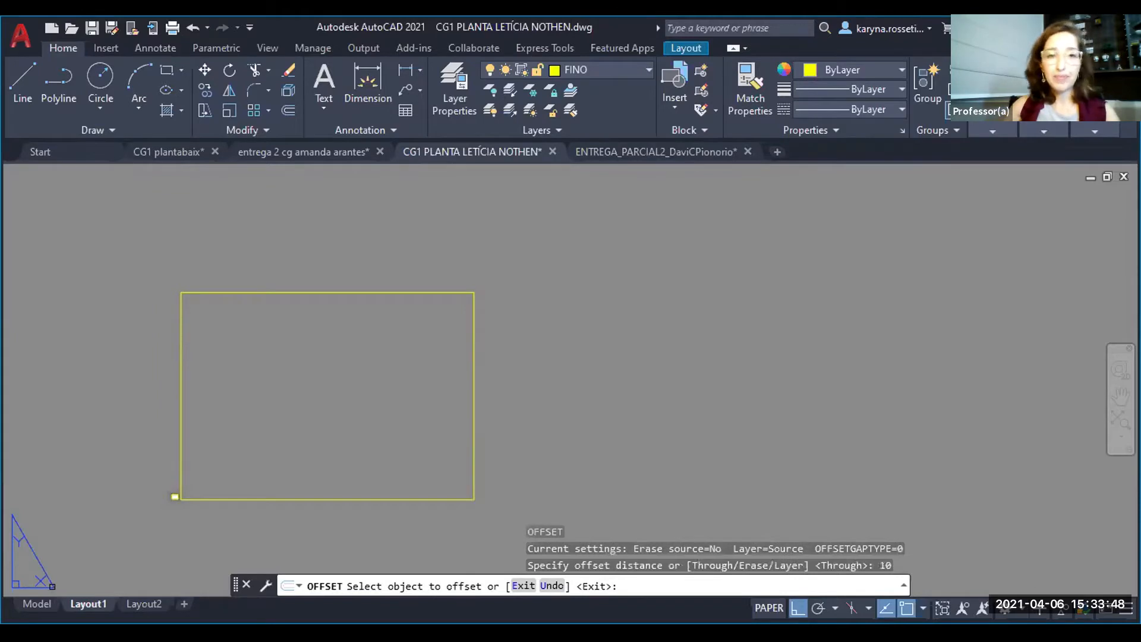
left_click(367, 292)
left_click(370, 395)
key("Escape")
key("Escape")
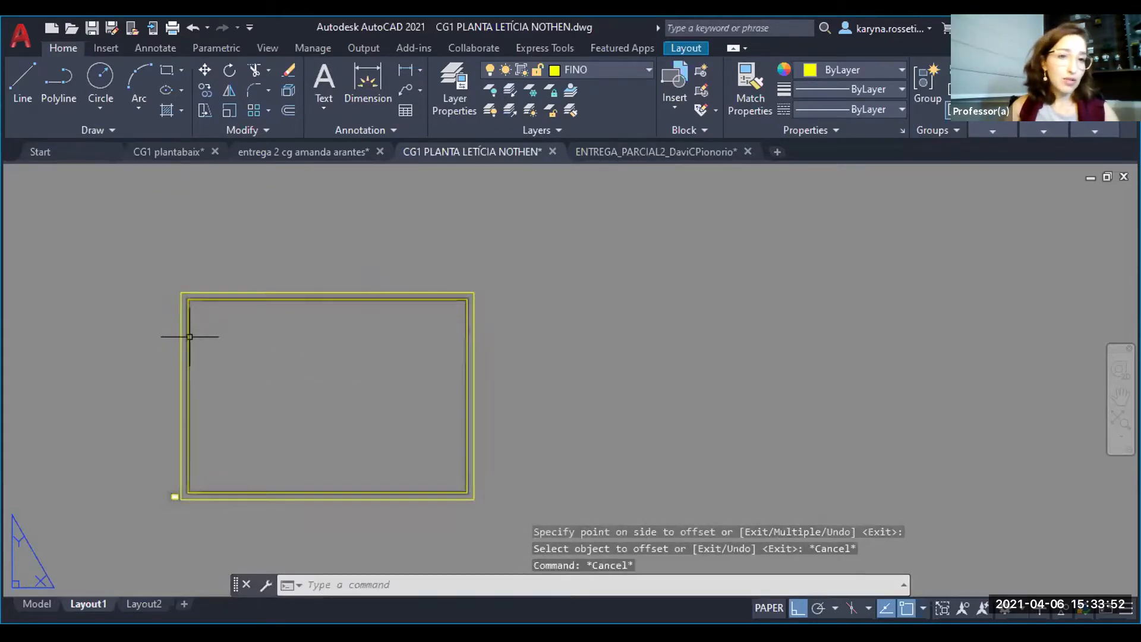
- Stretch the left edge of the inner margin frame inward by 15
left_click(319, 262)
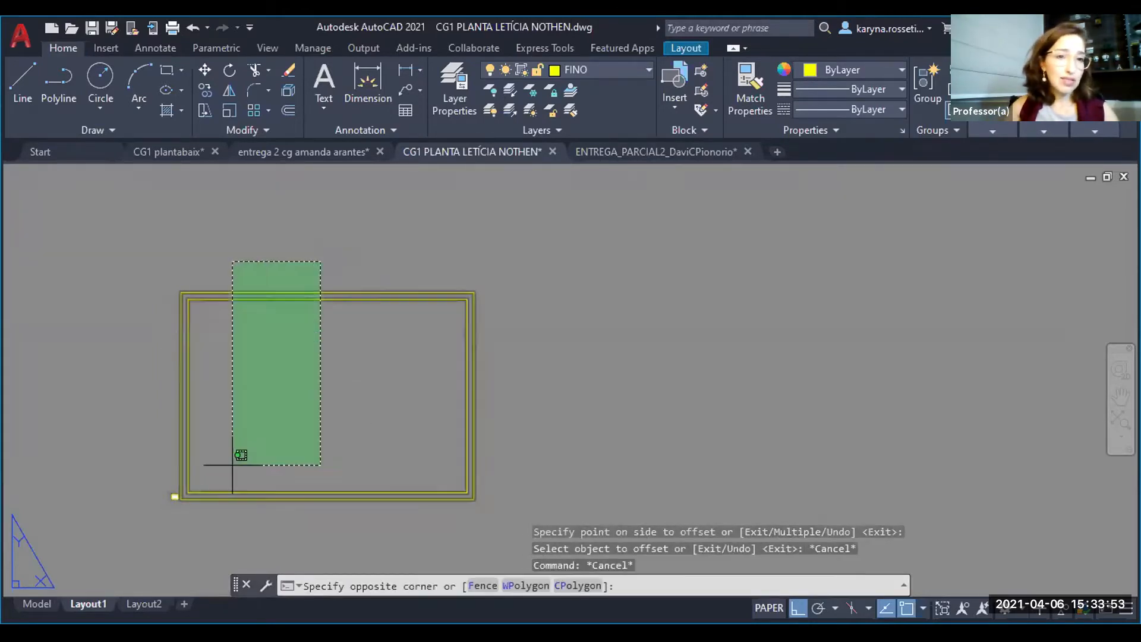
left_click(186, 551)
type("s")
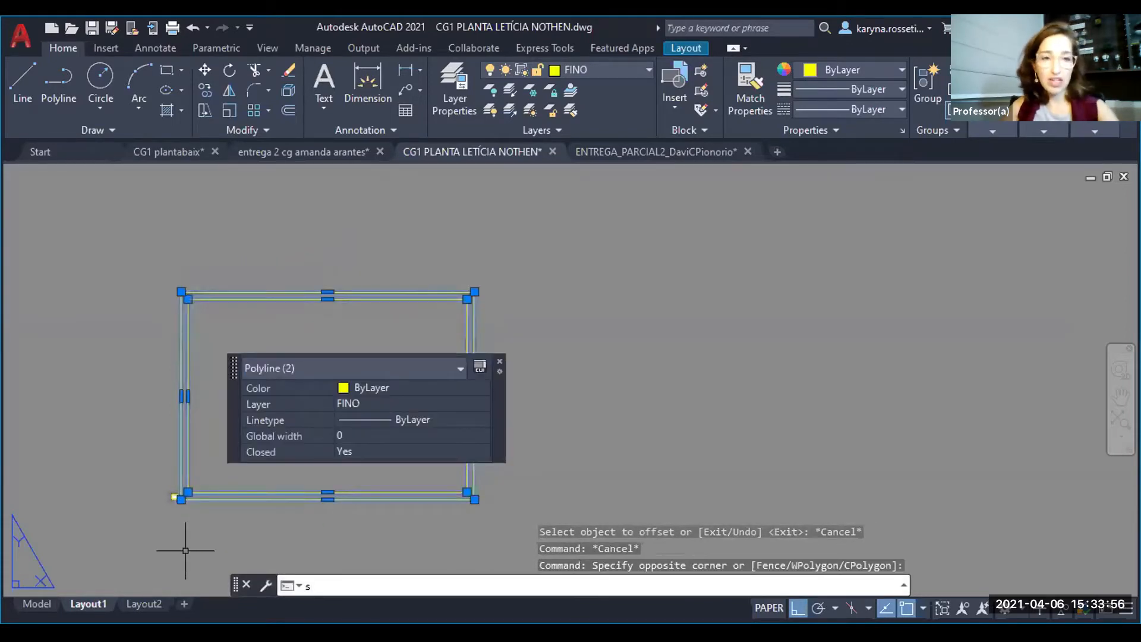
key("Return")
scroll(214, 404, "up", 4)
left_click(220, 405)
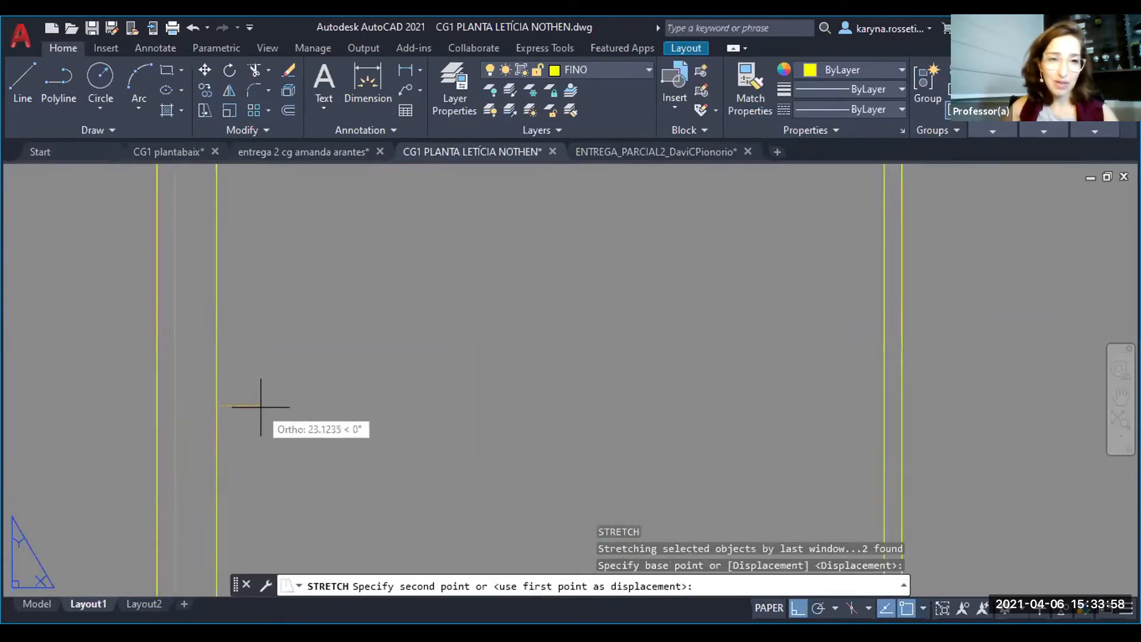
type("1.5")
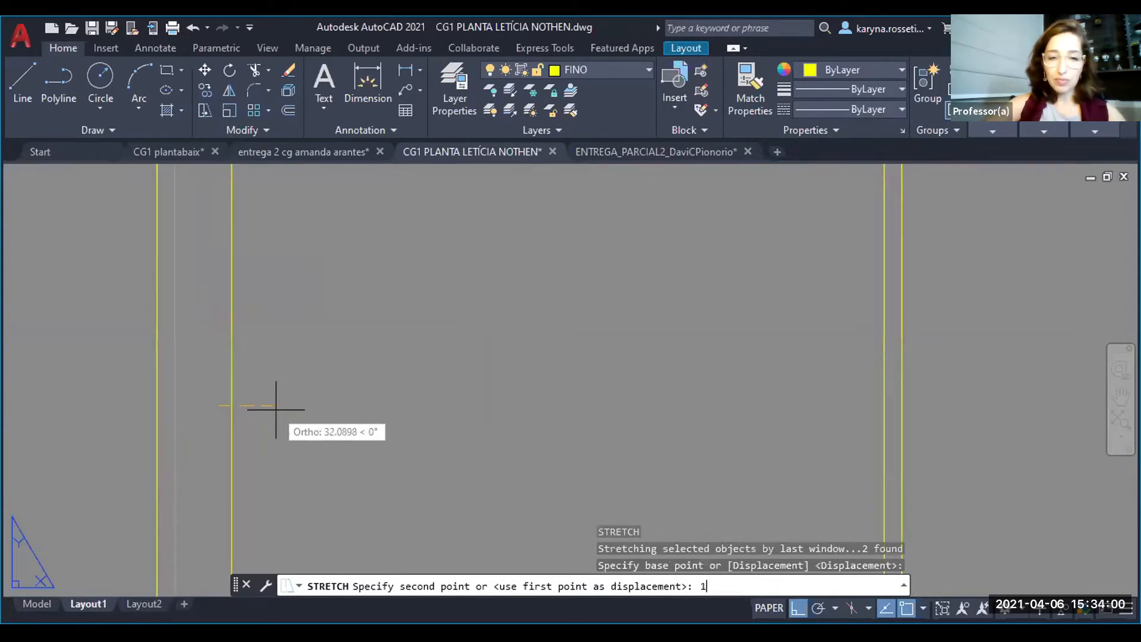
key("BackSpace")
key("BackSpace")
key("BackSpace")
type("15")
key("Return")
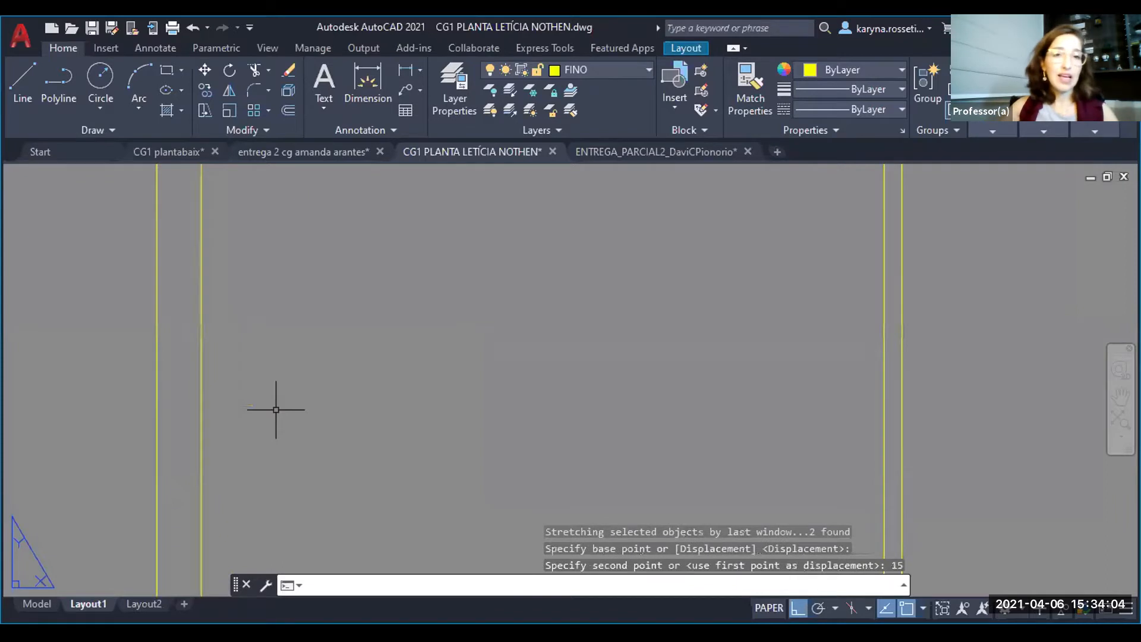
- Draw a 175 by 20 title block with lines in the inner frame's lower-right corner and delete its overlapping bottom line
scroll(276, 409, "down", 2)
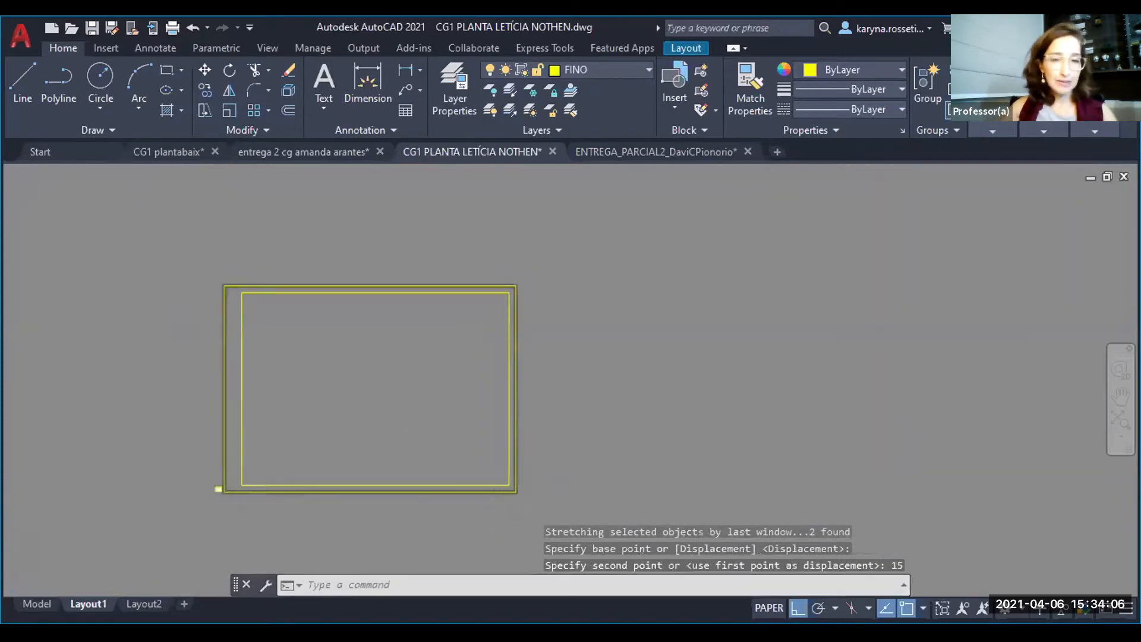
scroll(490, 489, "up", 2)
key("Escape")
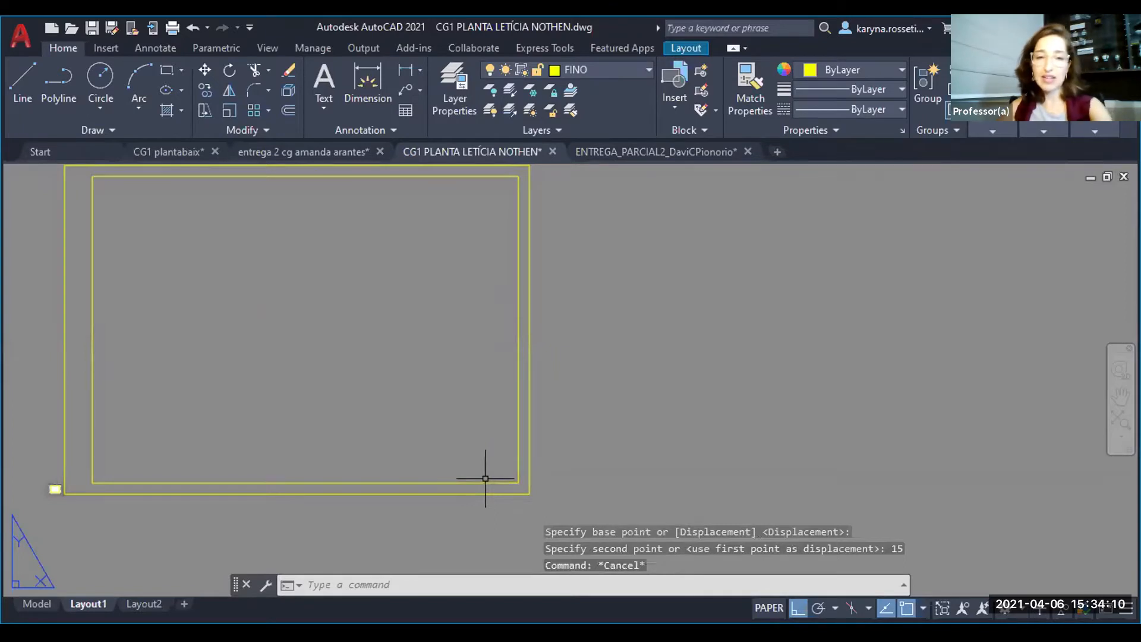
type("l")
key("Return")
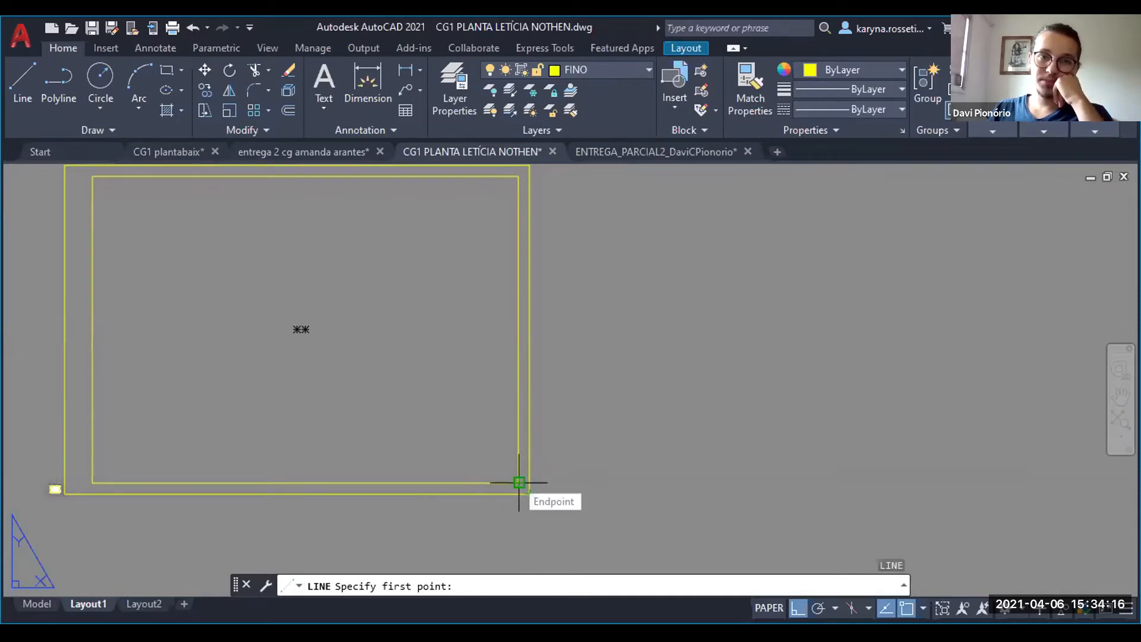
left_click(519, 482)
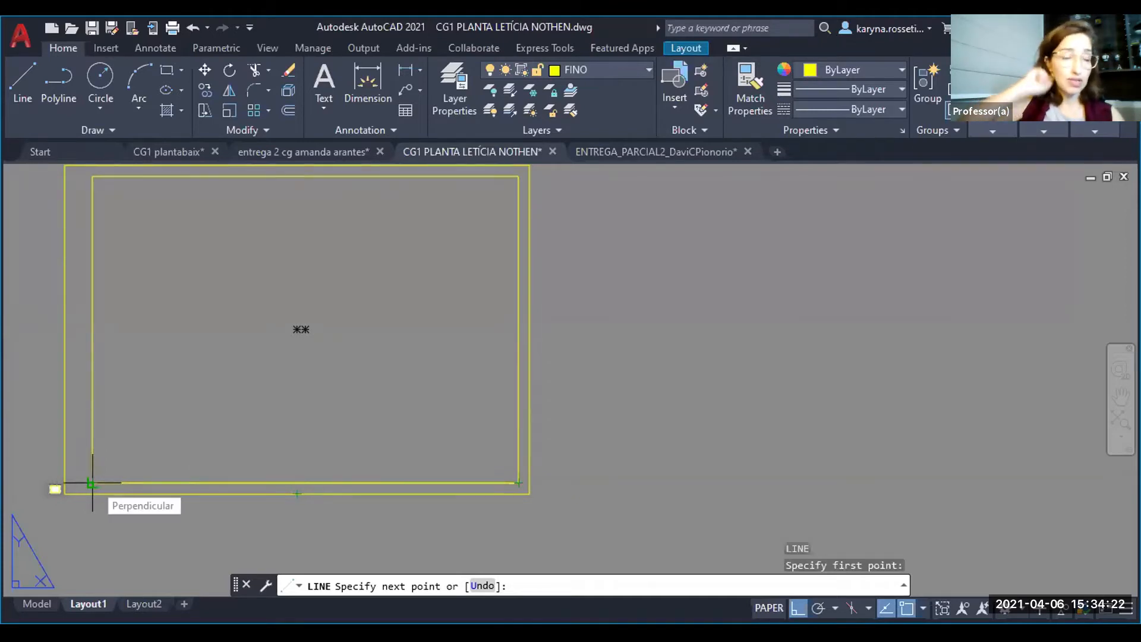
type("175")
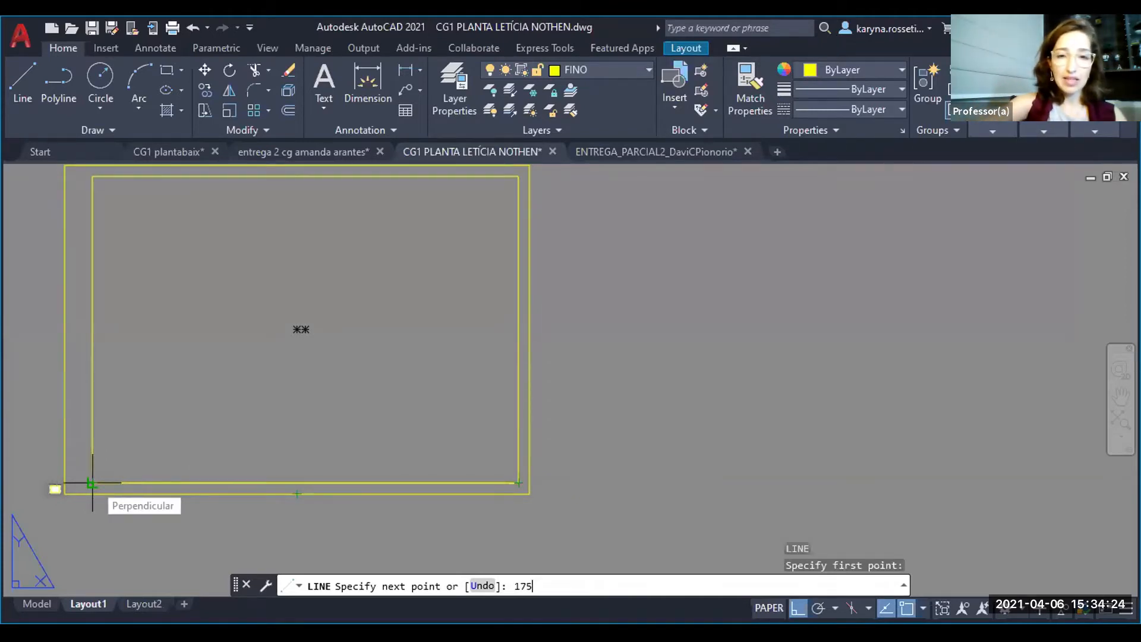
key("Return")
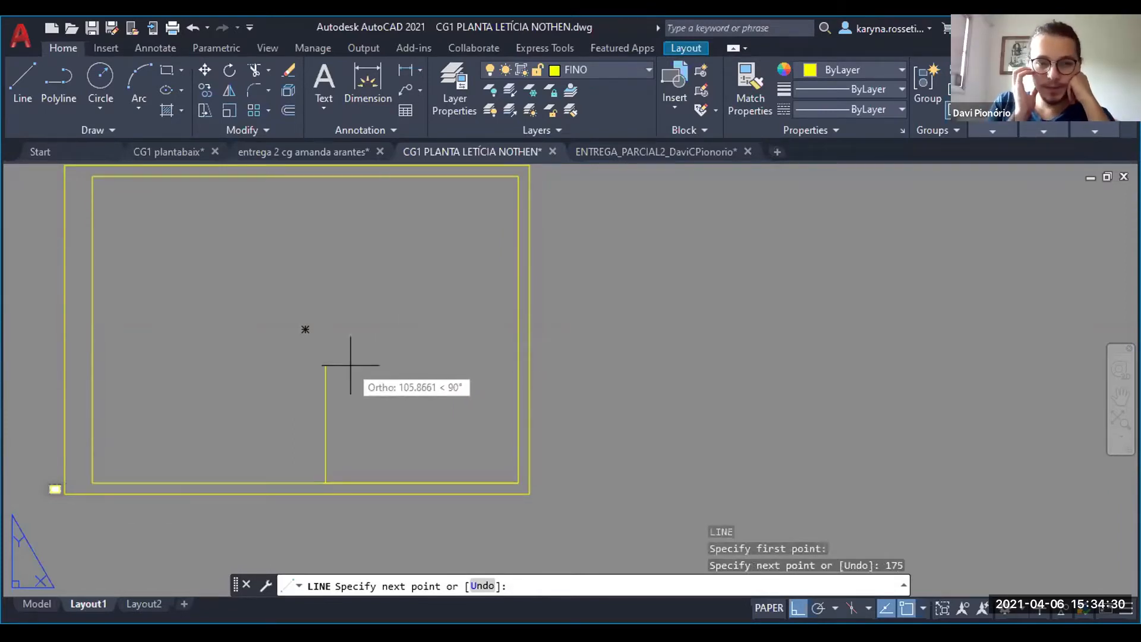
type("20")
key("Return")
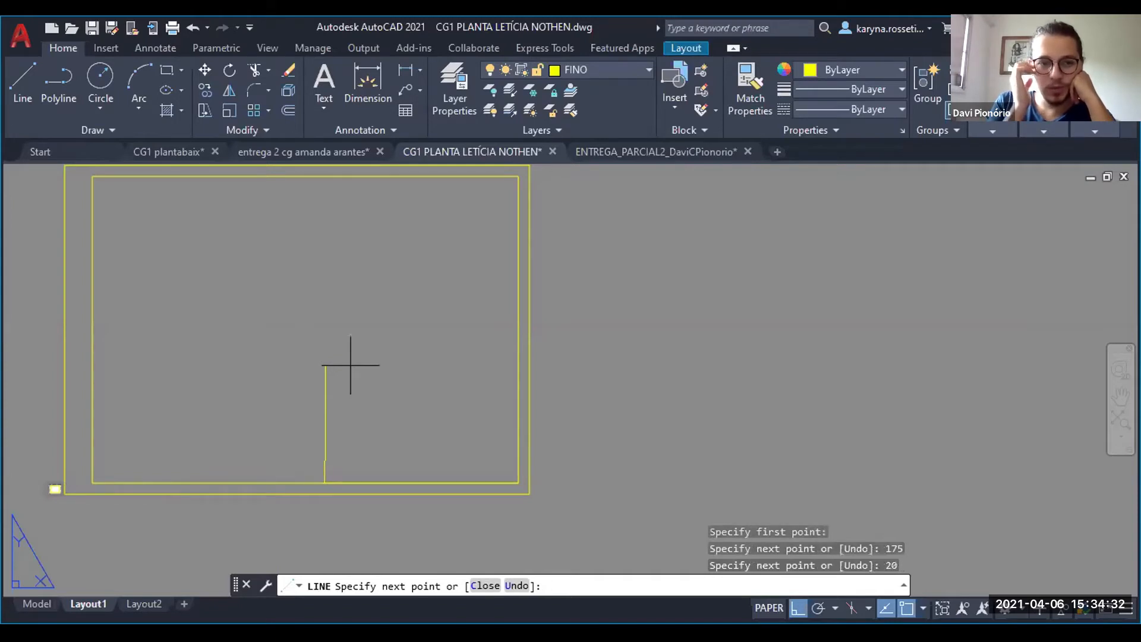
left_click(518, 460)
key("Escape")
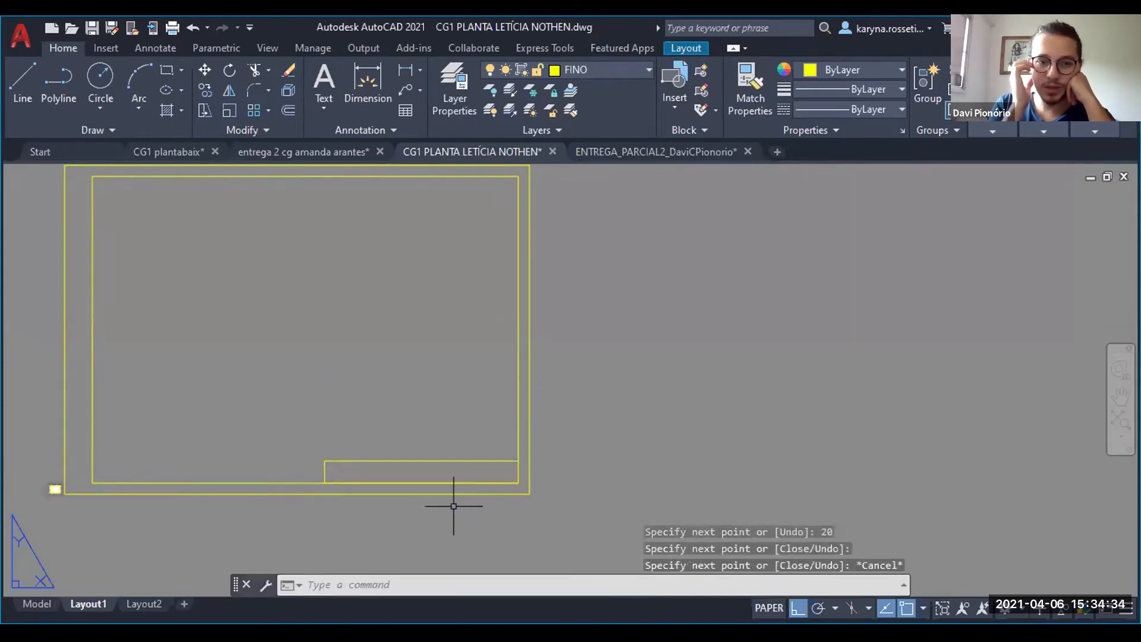
left_click(443, 482)
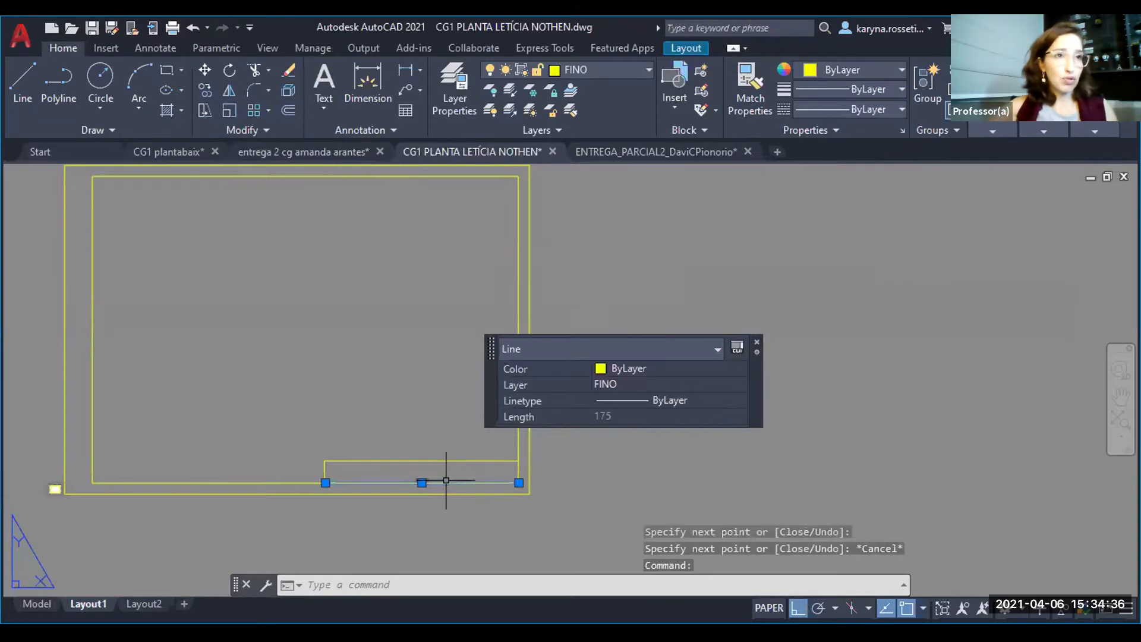
key("Delete")
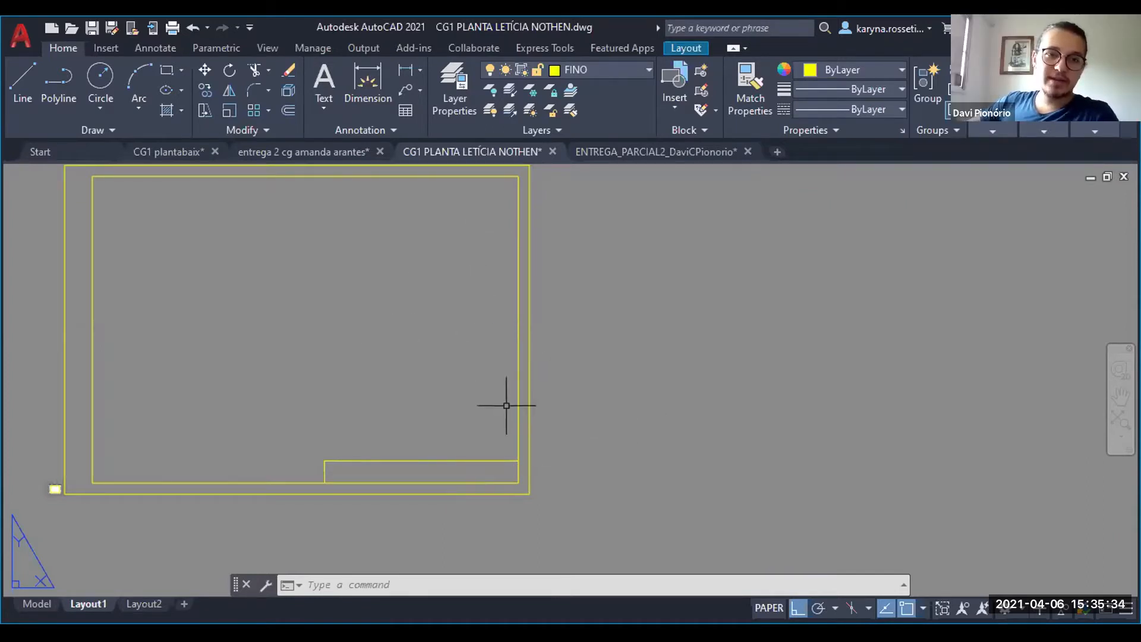
- Draw a 594 by 420 rectangle in the empty space just beside the lower-right corner of the 420 by 297 sheet
scroll(505, 381, "down", 2)
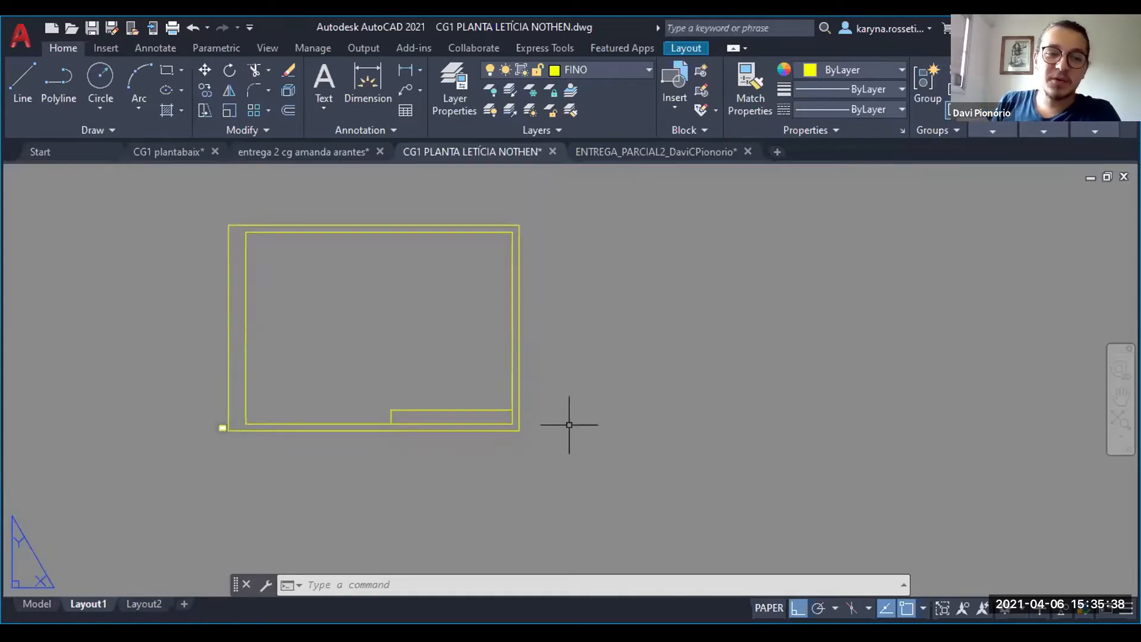
key("Return")
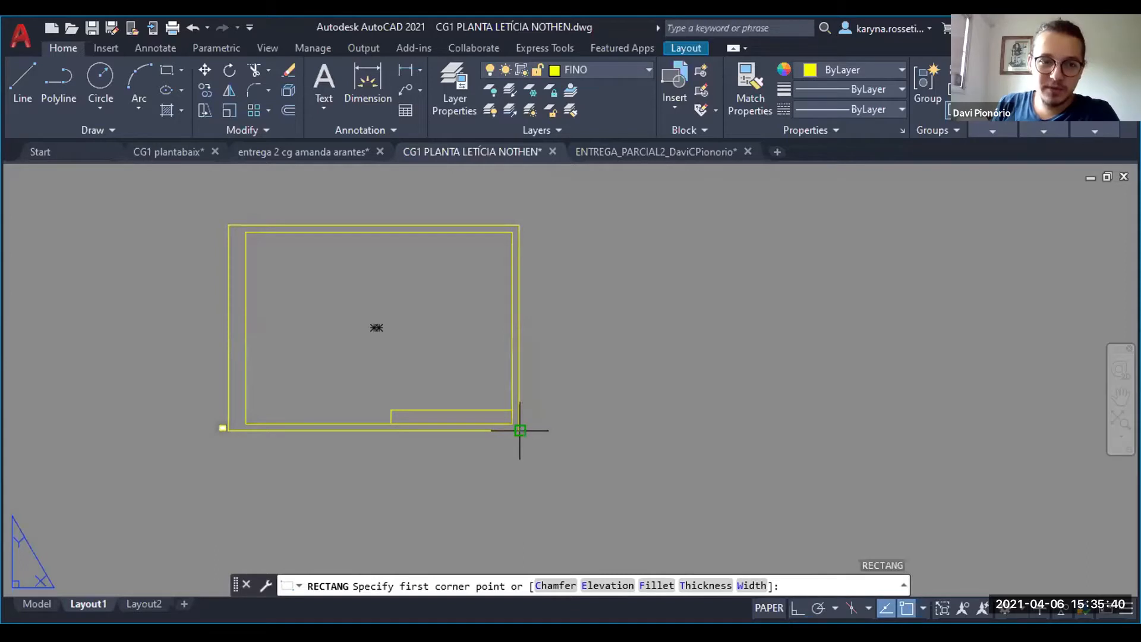
left_click(548, 434)
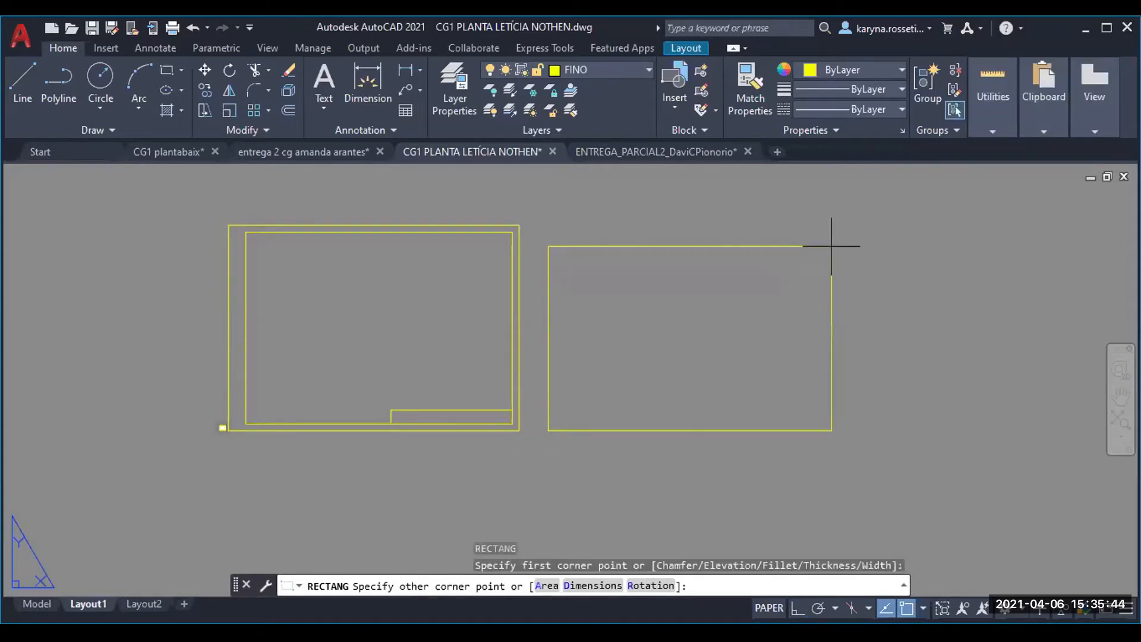
type("@")
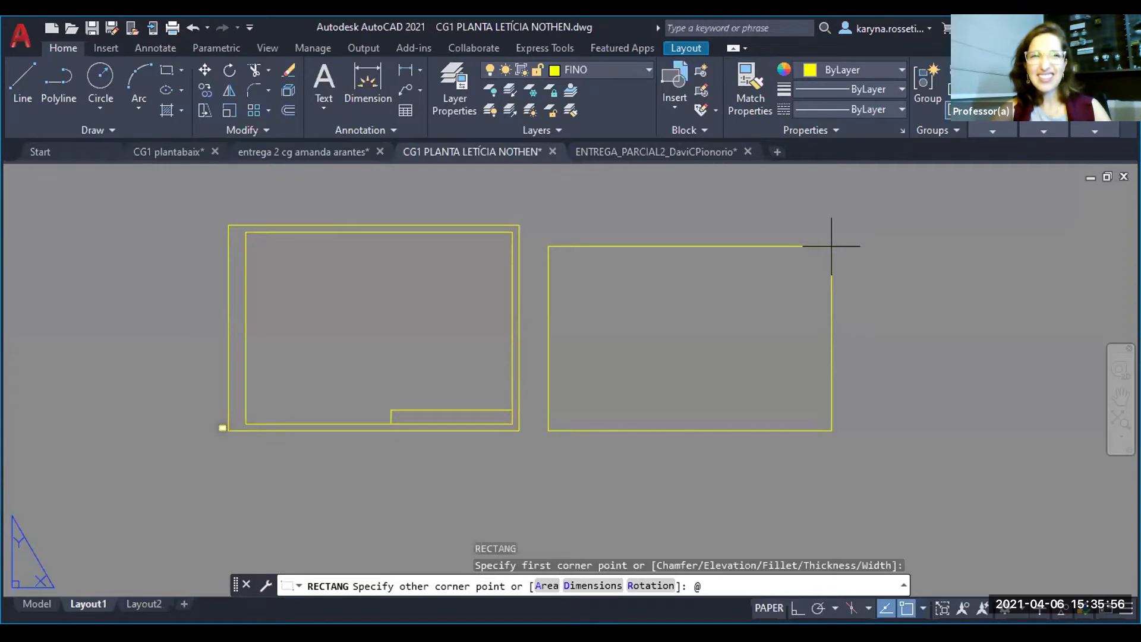
type("59")
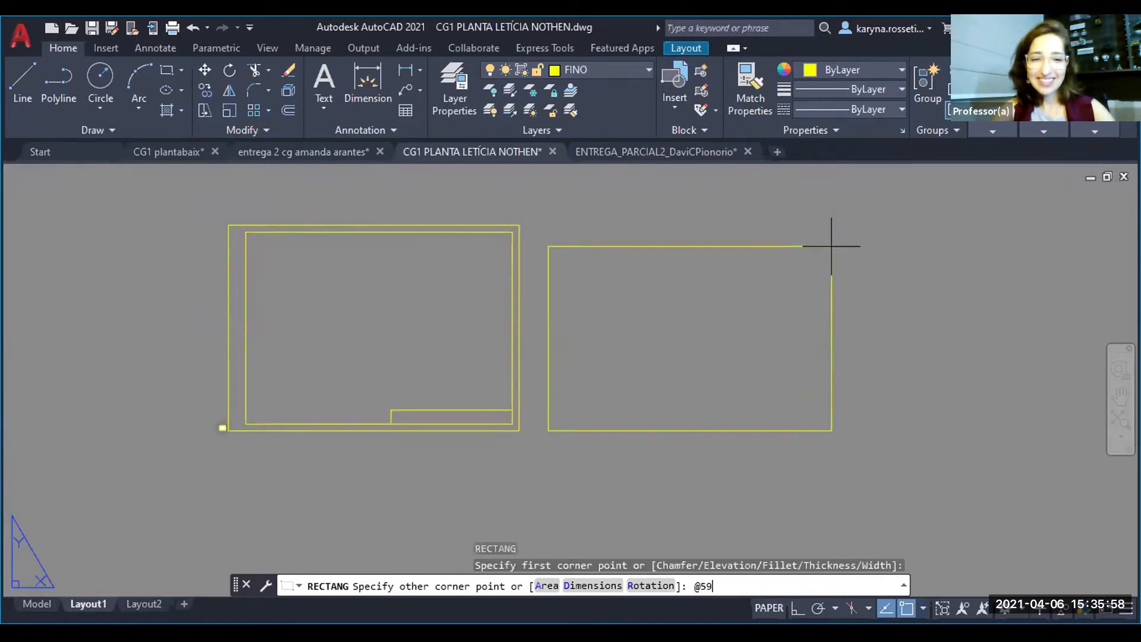
type("4")
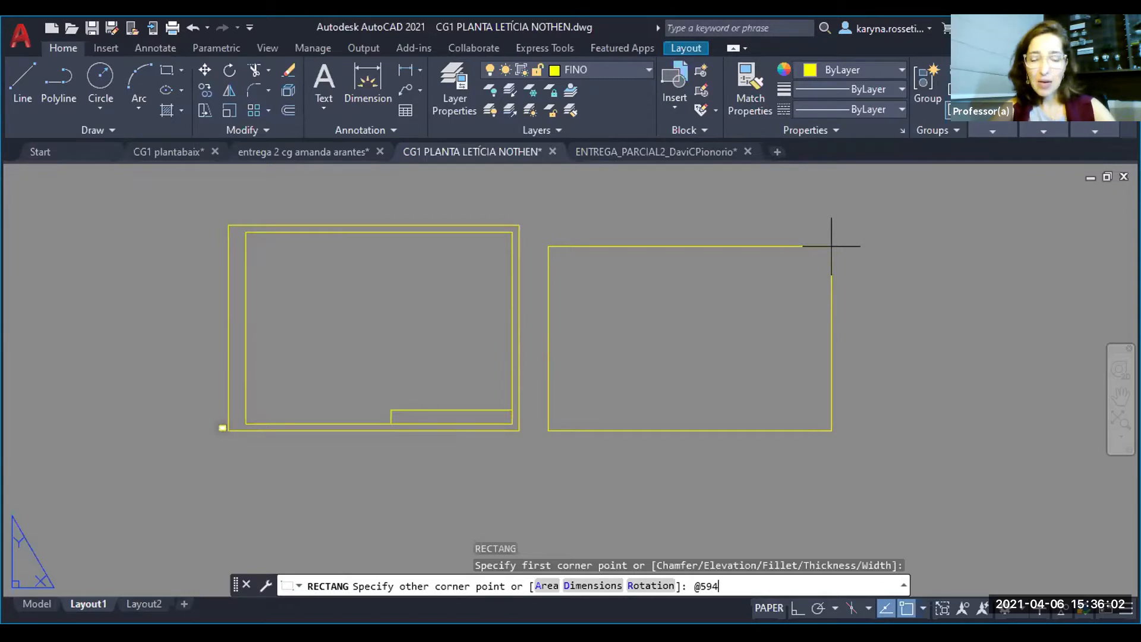
type(",420")
key("Return")
key("F8")
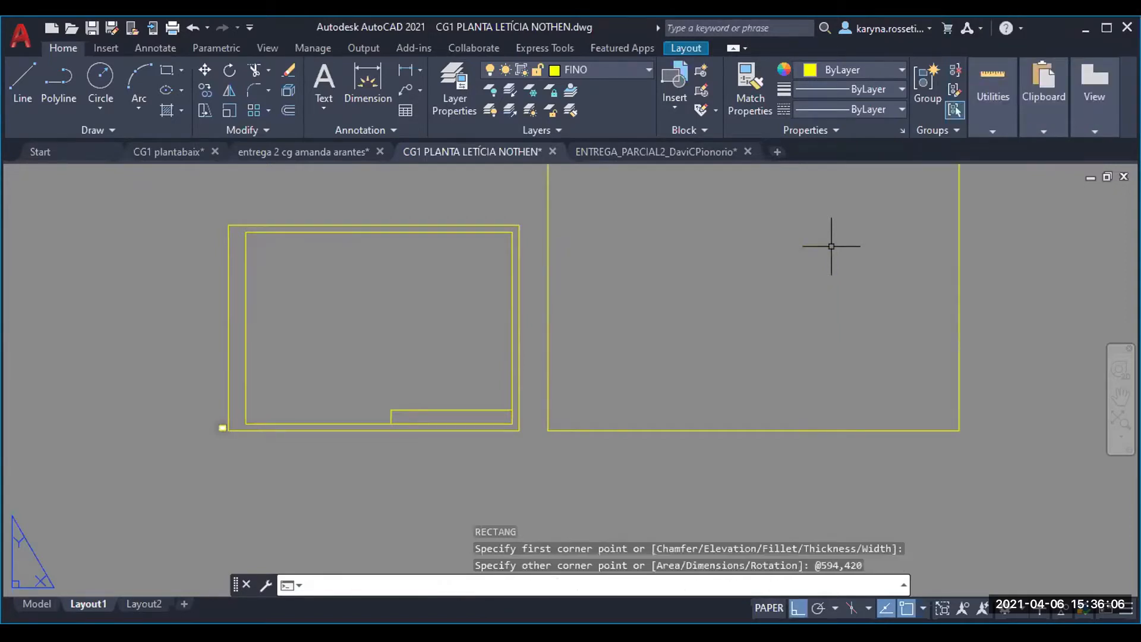
- Offset the 594 by 420 rectangle inward by 10 to create its inner margin frame
scroll(589, 395, "down", 2)
middle_click_drag(732, 394, 601, 404)
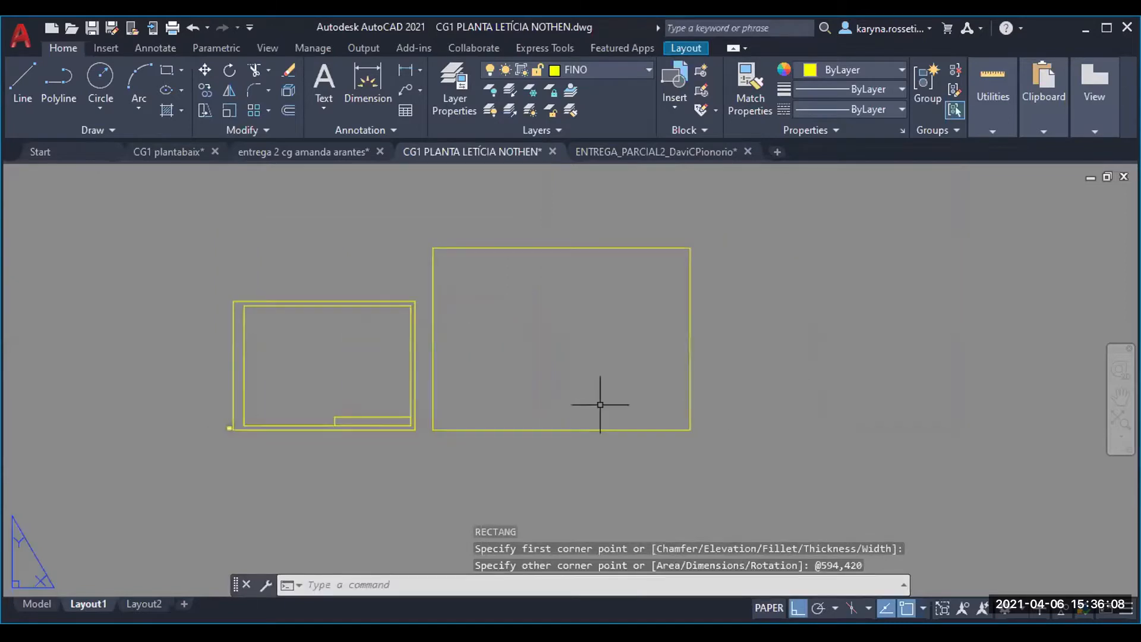
key("Escape")
type("o")
key("Return")
type("10")
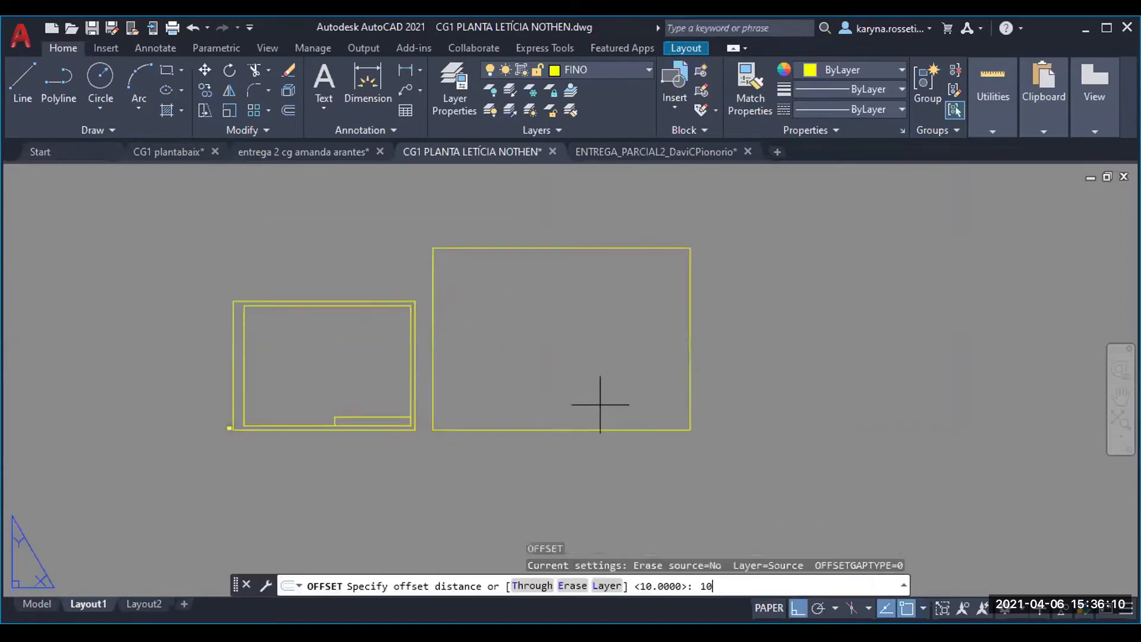
key("Return")
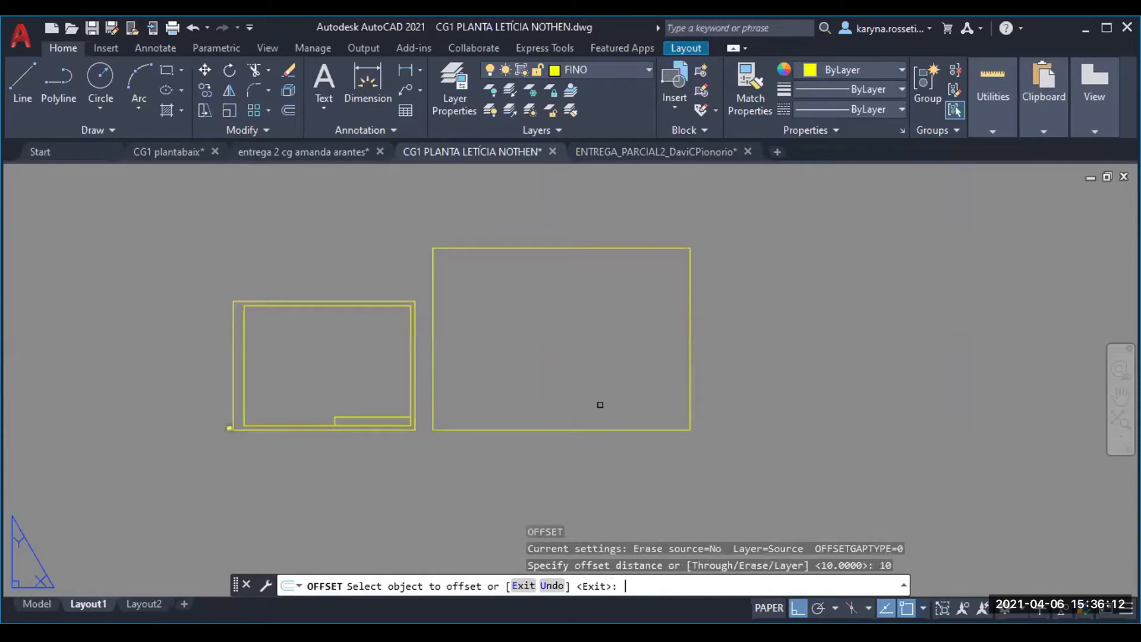
left_click(548, 429)
left_click(555, 333)
key("Escape")
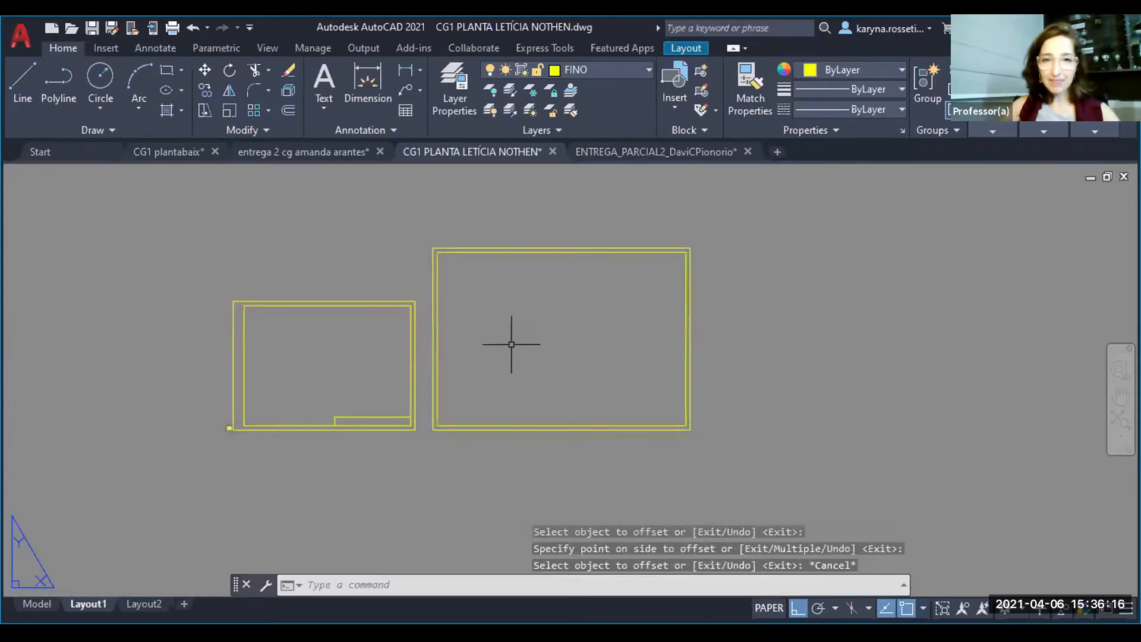
- Stretch the left edge of the larger sheet's inner margin frame inward by 15
left_click(475, 219)
left_click(436, 455)
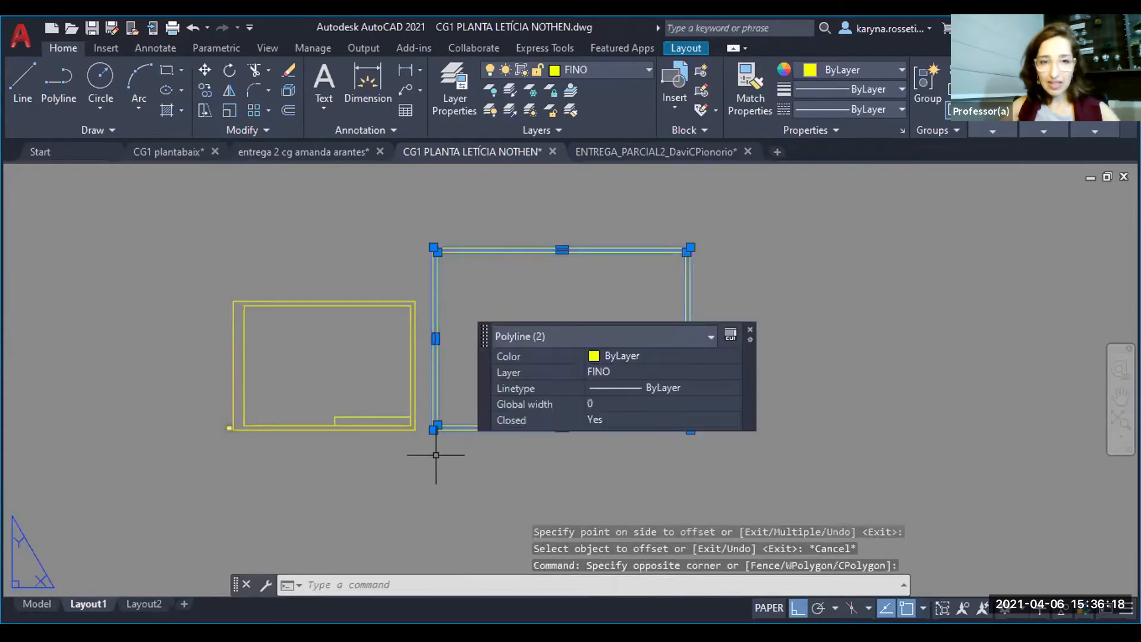
scroll(476, 345, "up", 2)
type("s")
key("Return")
left_click(474, 345)
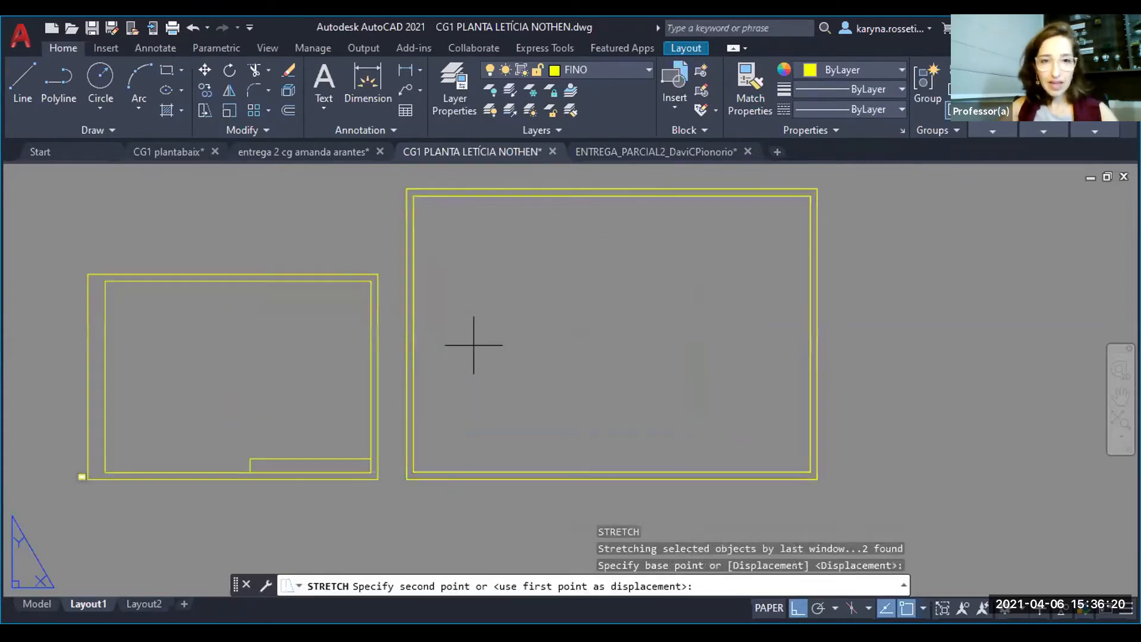
type("15")
key("Return")
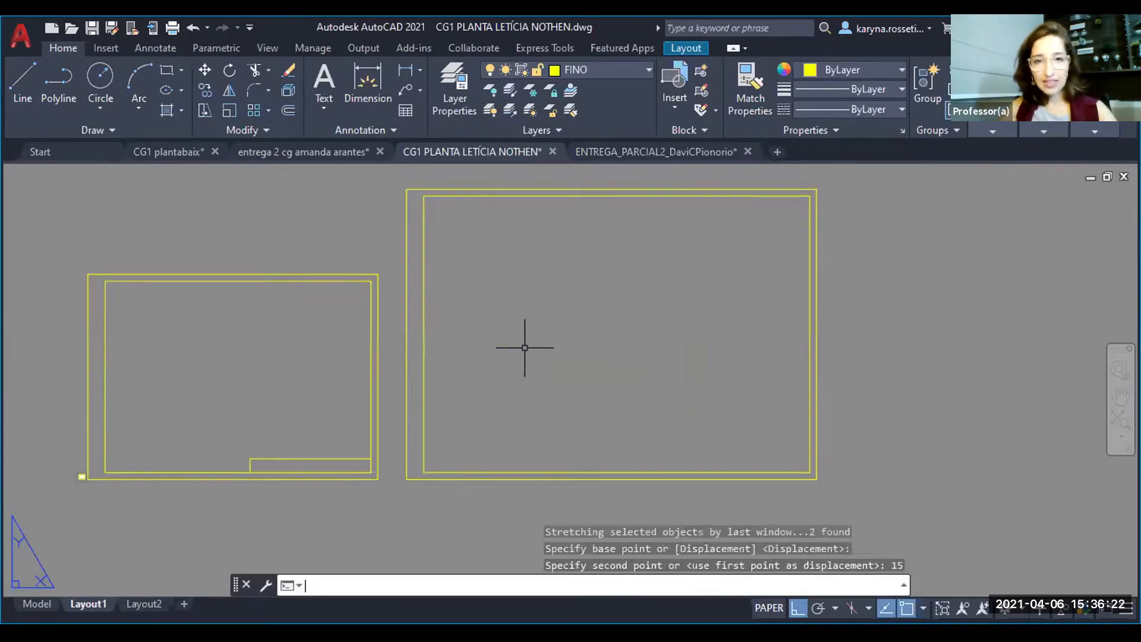
- Copy the title block lines from the smaller sheet to the lower-right inner corner of the larger sheet's margin frame
left_click(224, 444)
left_click(395, 510)
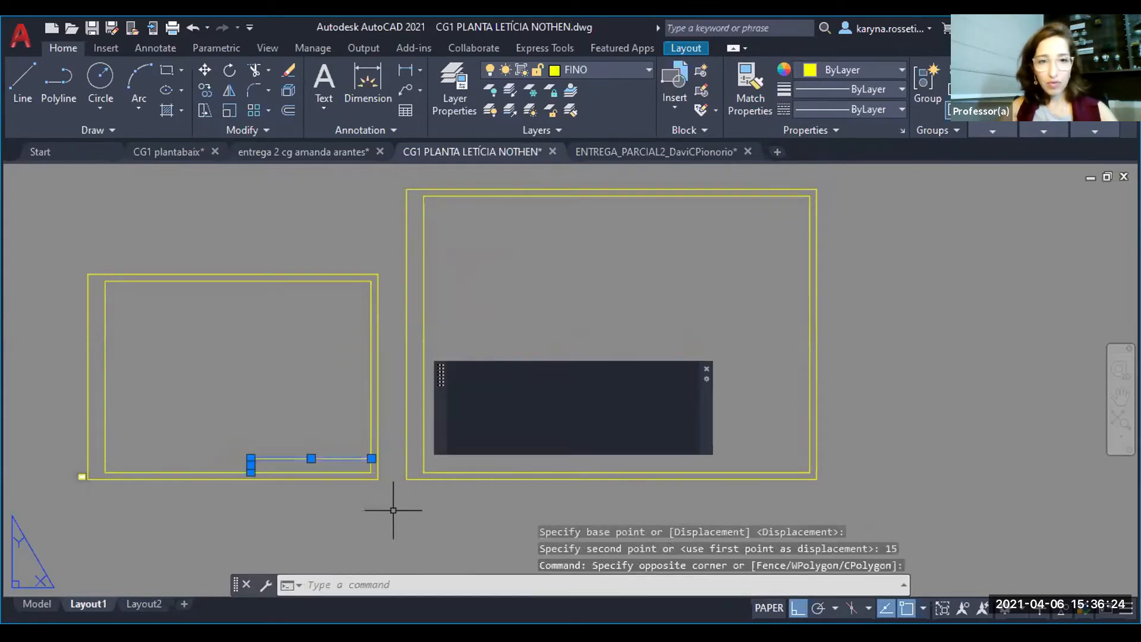
type("co")
key("Return")
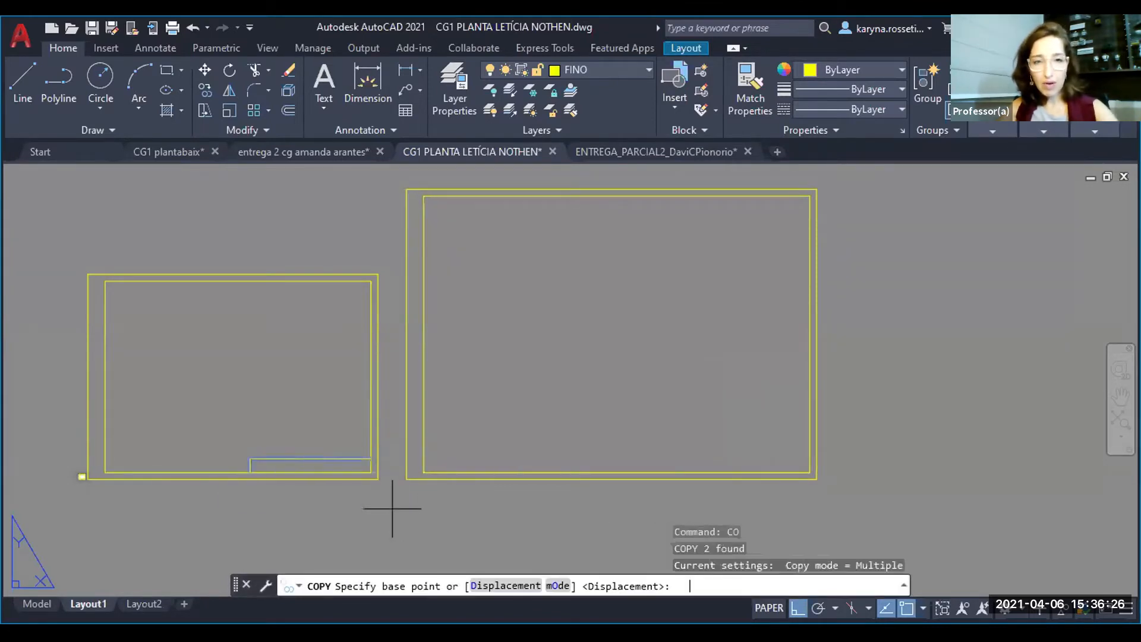
left_click(371, 473)
left_click(810, 473)
key("Escape")
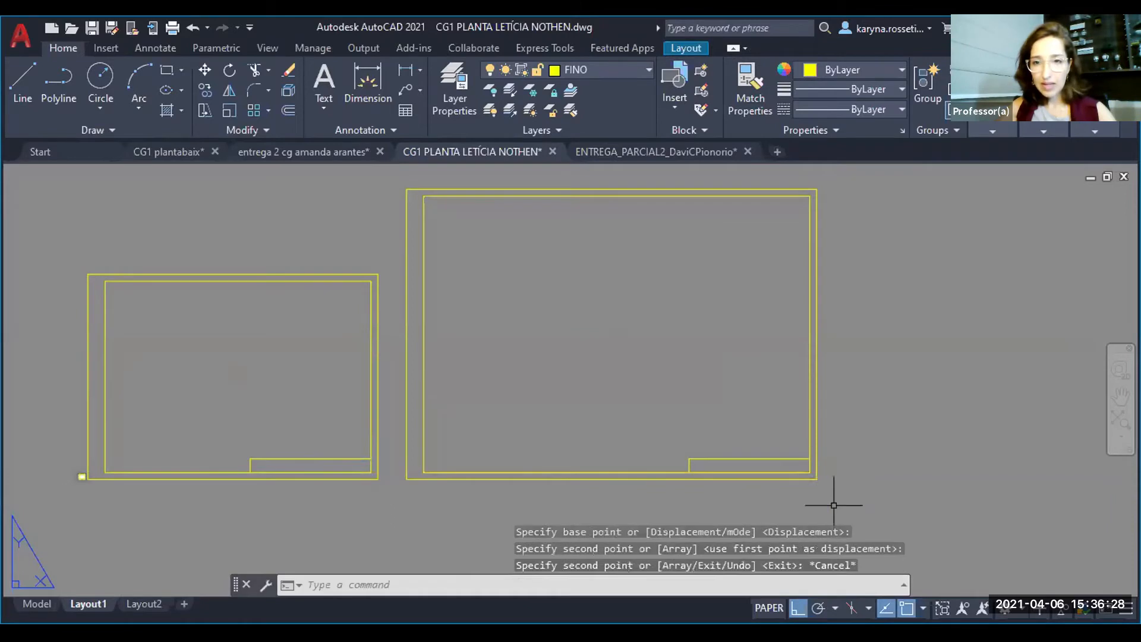
- Copy the top line of the larger sheet's title block down to mid-height, dividing the block into two rows
scroll(812, 485, "up", 6)
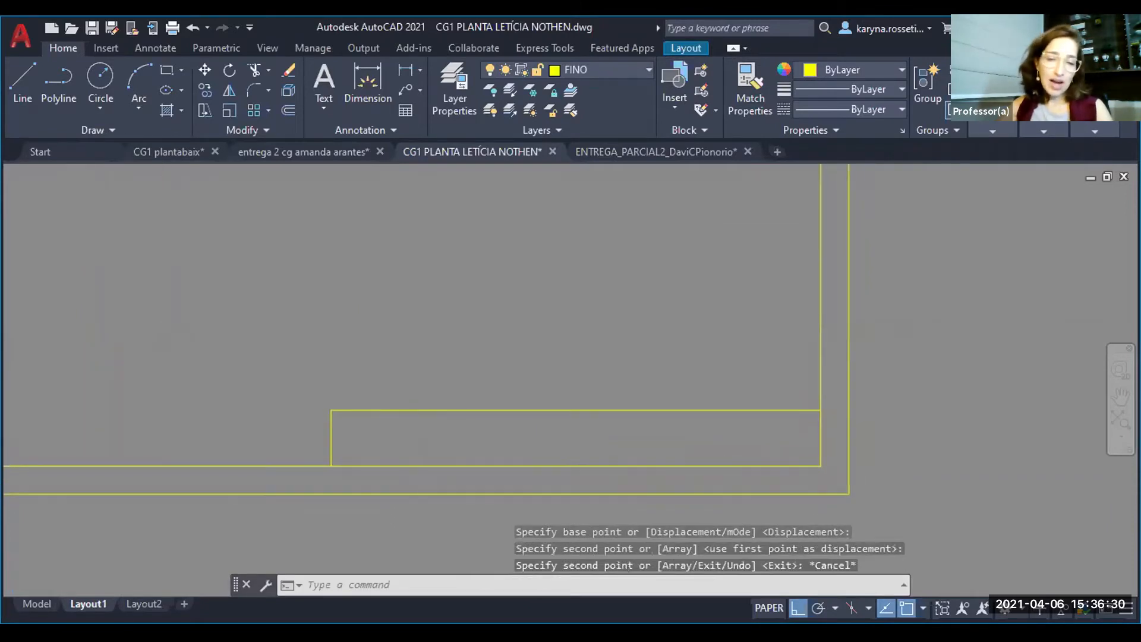
left_click(529, 410)
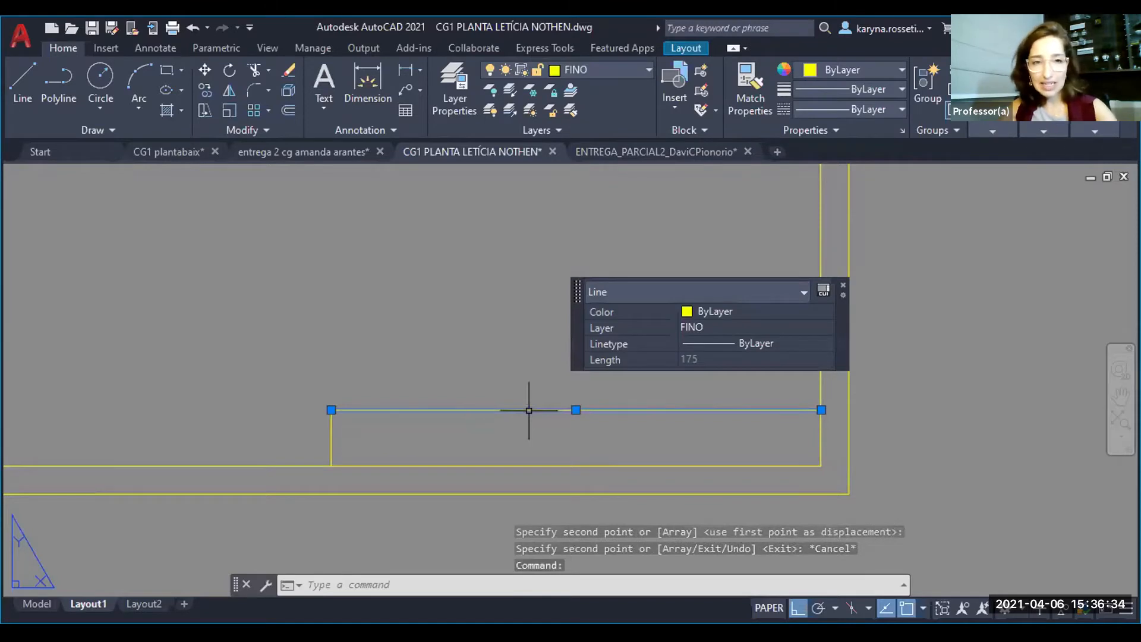
type("co")
key("Return")
left_click(331, 410)
left_click(331, 438)
key("Escape")
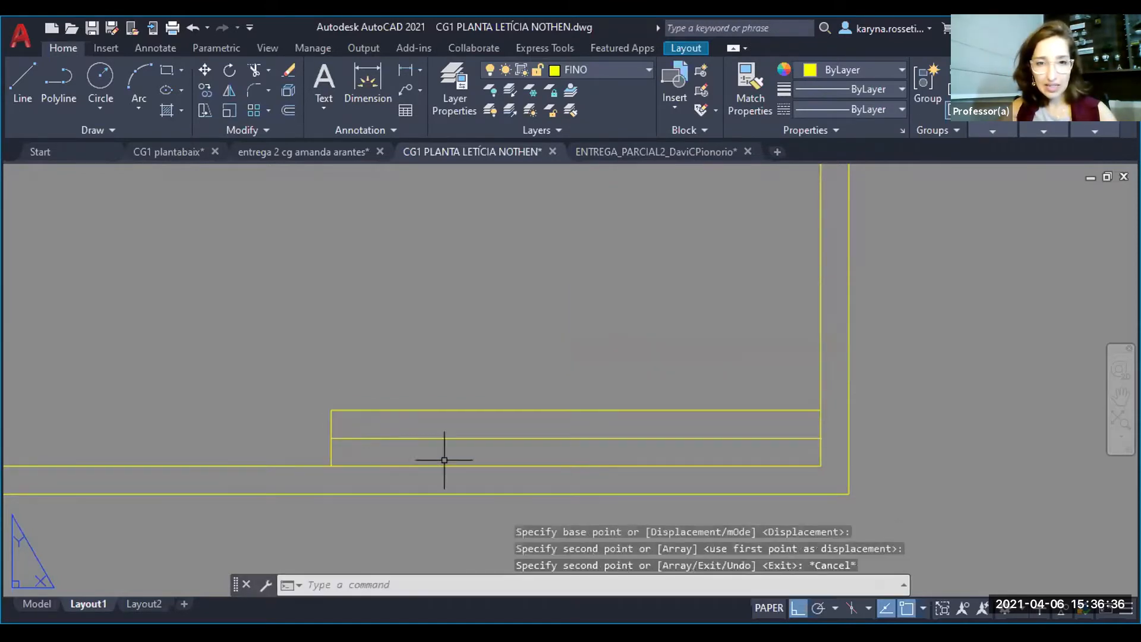
- Create a multiline text box at the left end of the title block's upper row
middle_click_drag(673, 464, 669, 454)
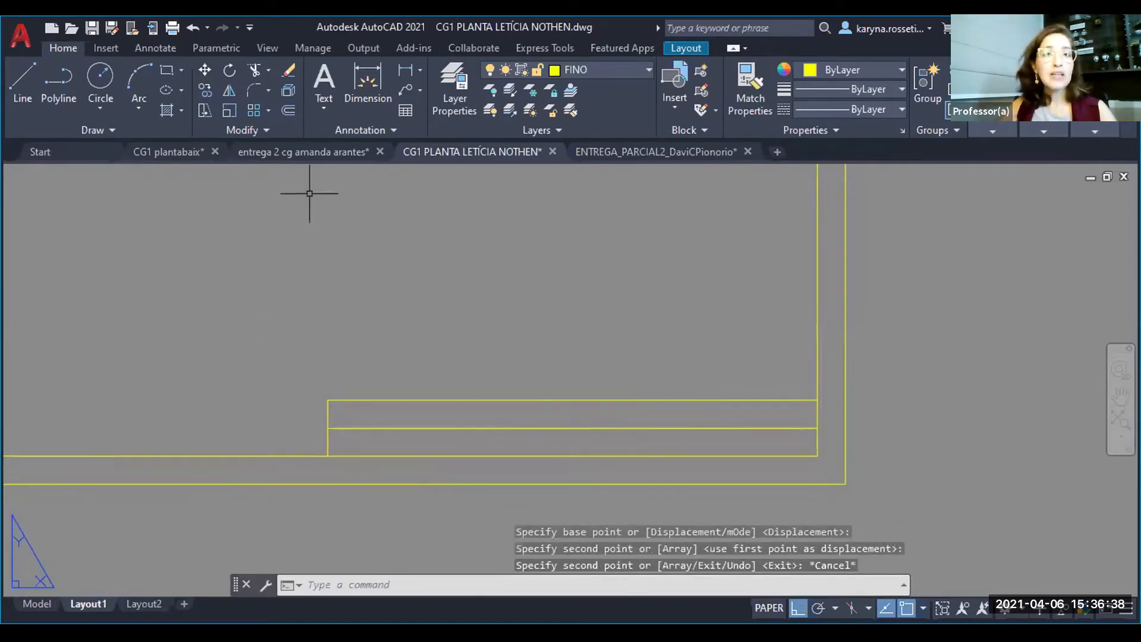
left_click(324, 91)
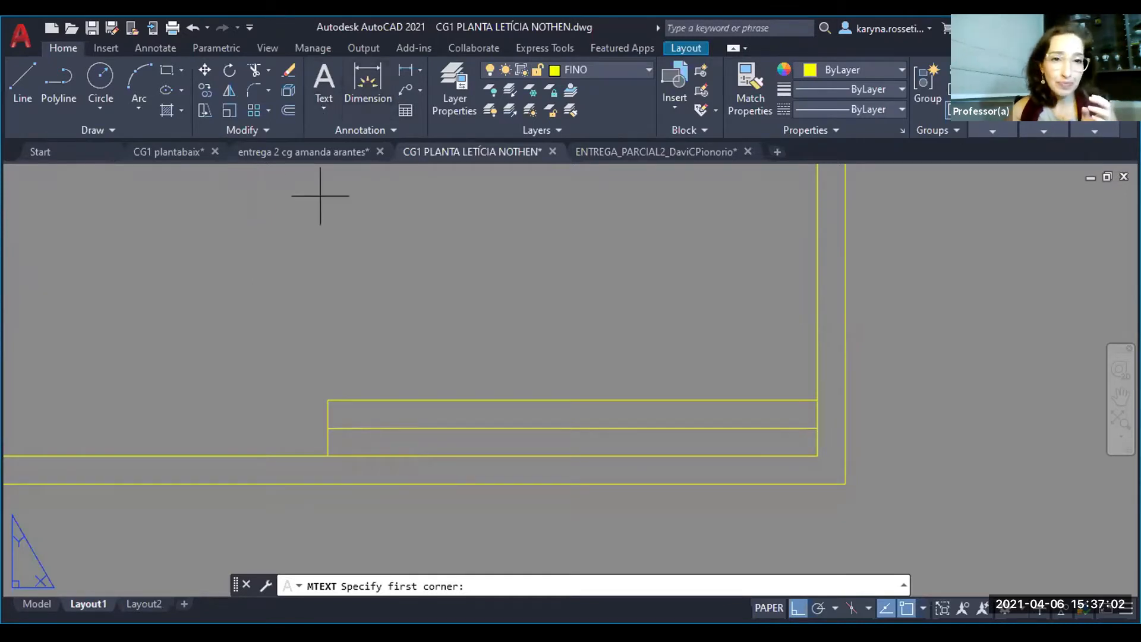
scroll(353, 479, "up", 4)
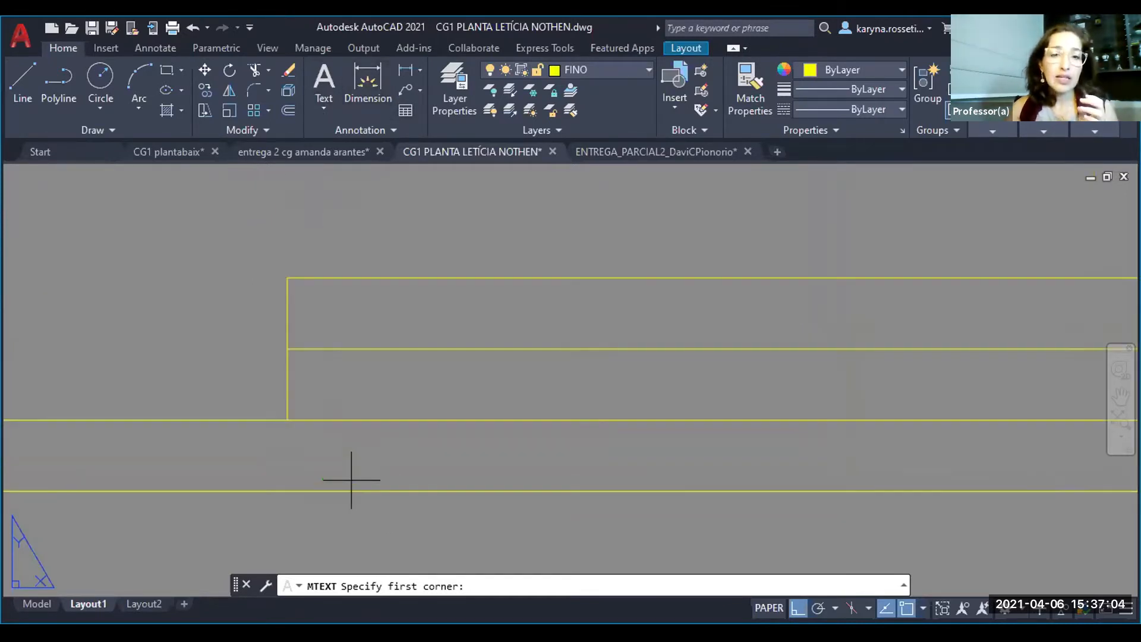
left_click(312, 334)
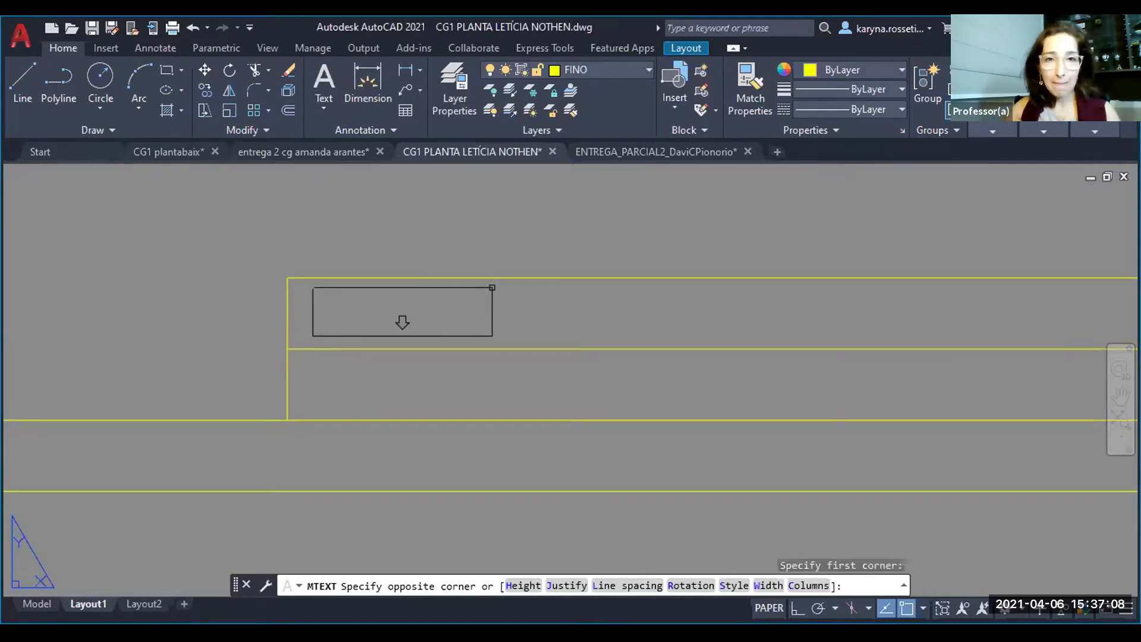
left_click(493, 288)
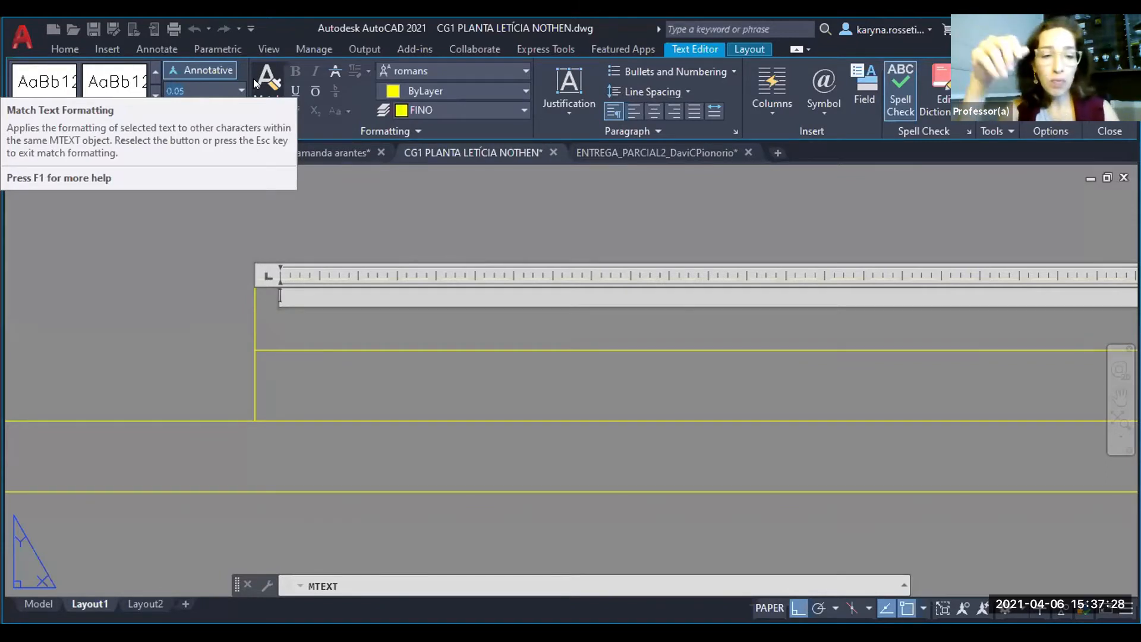
- Try a text height of 1.4 and clear the stray characters entered in the text box
type("1.4")
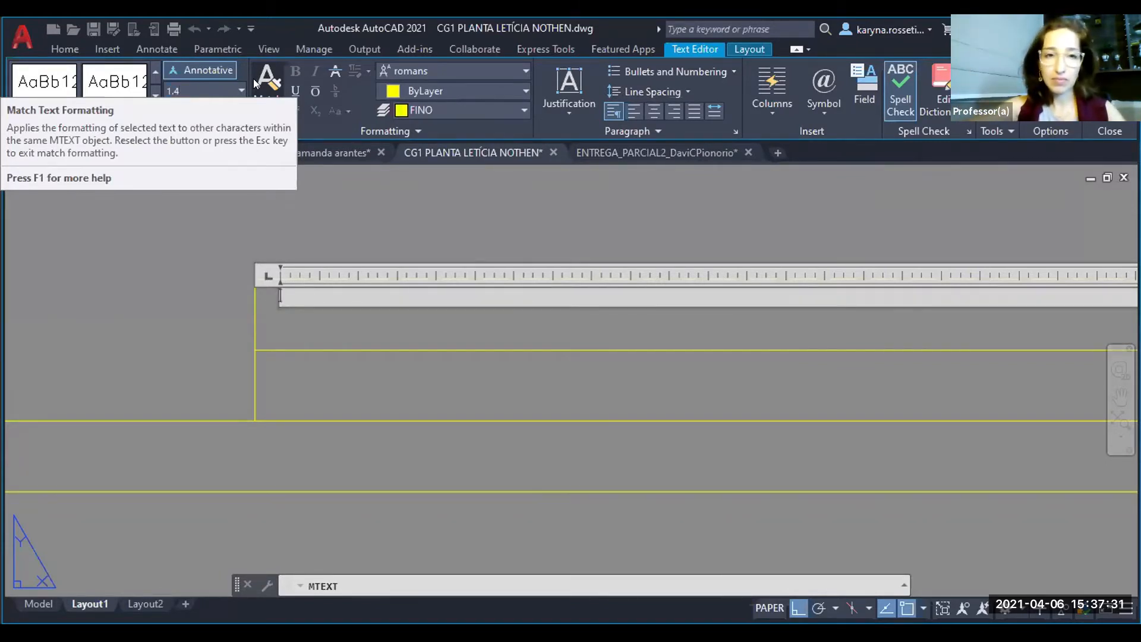
key("Return")
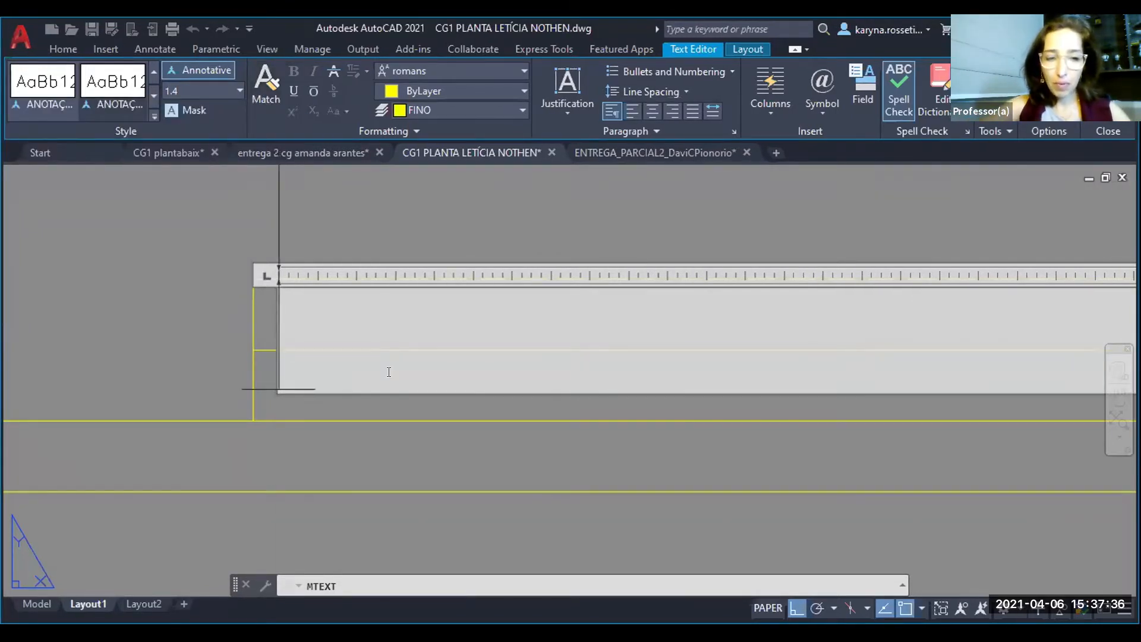
type("14")
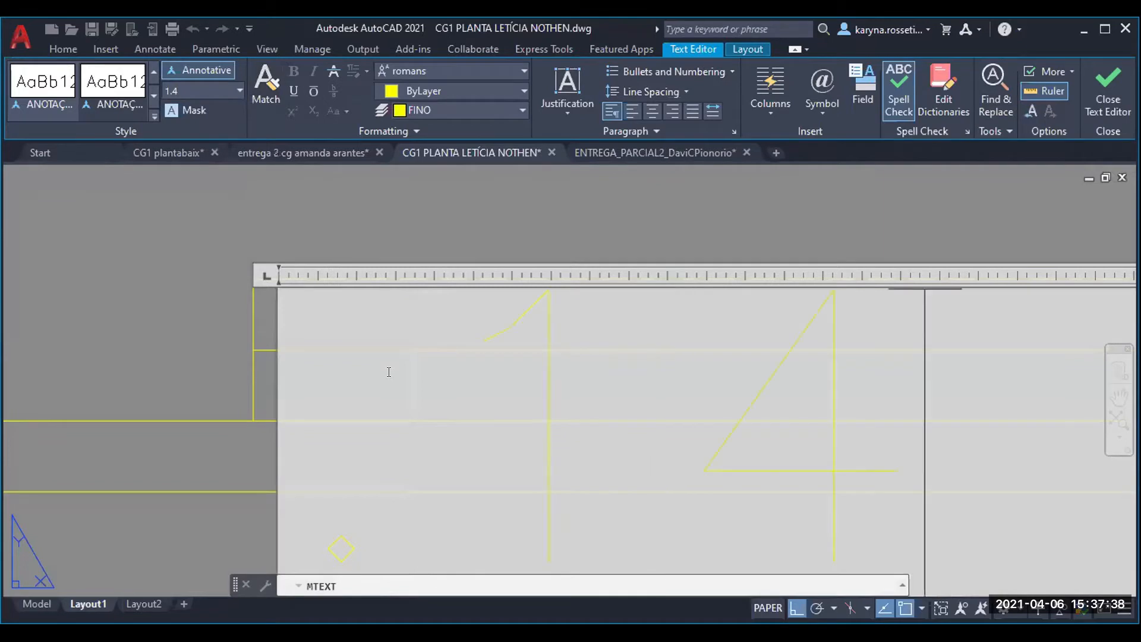
key("Return")
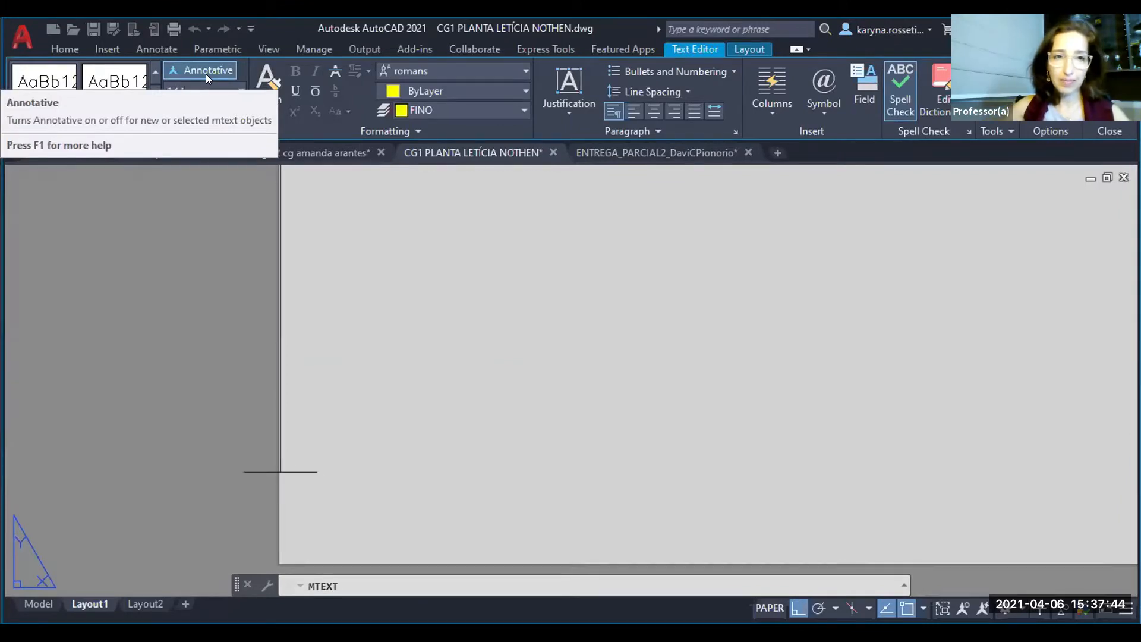
scroll(460, 376, "down", 3)
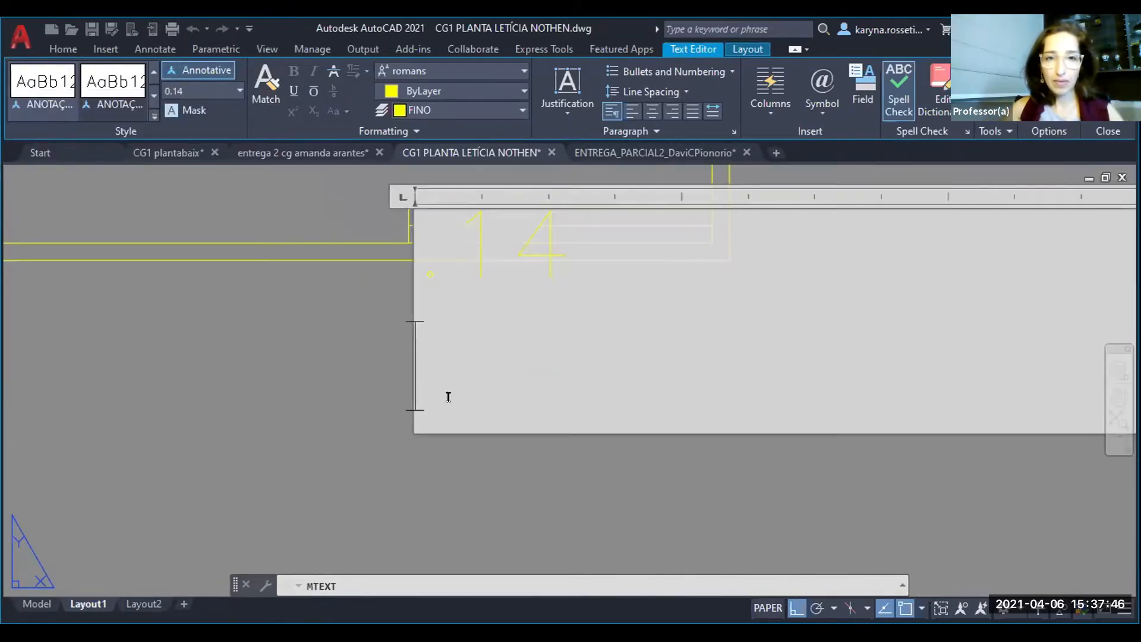
key("BackSpace")
key("BackSpace")
key("BackSpace")
key("BackSpace")
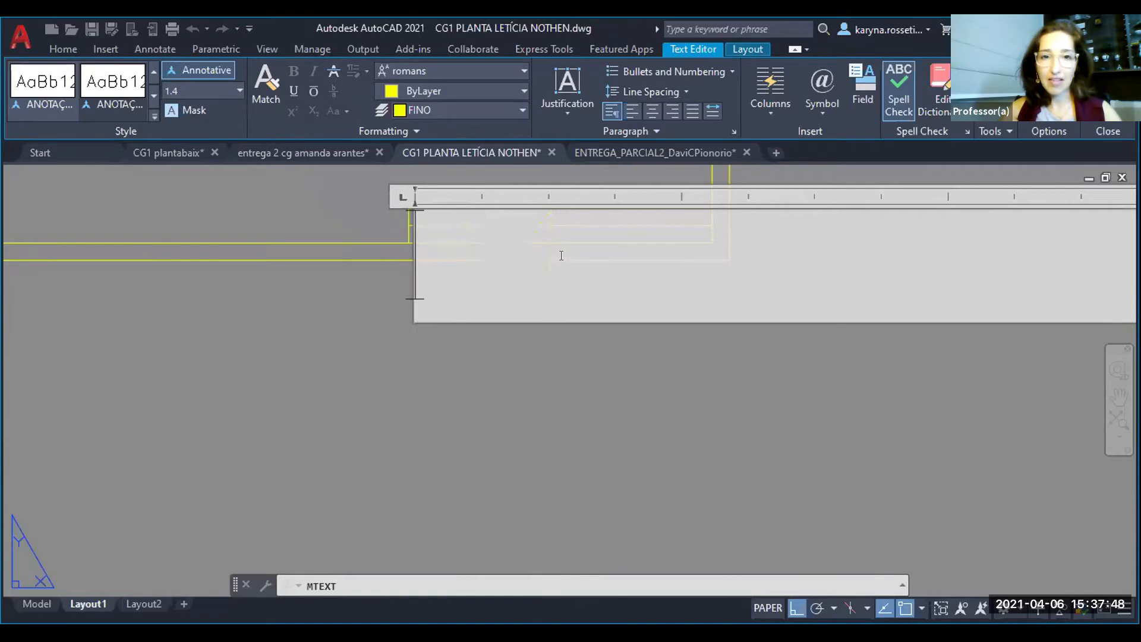
- Set the text height to 0.14 and enter "UNIVERSIDADE FEDERAL DE MATO GROSSO" in the title block's upper row
scroll(434, 204, "up", 5)
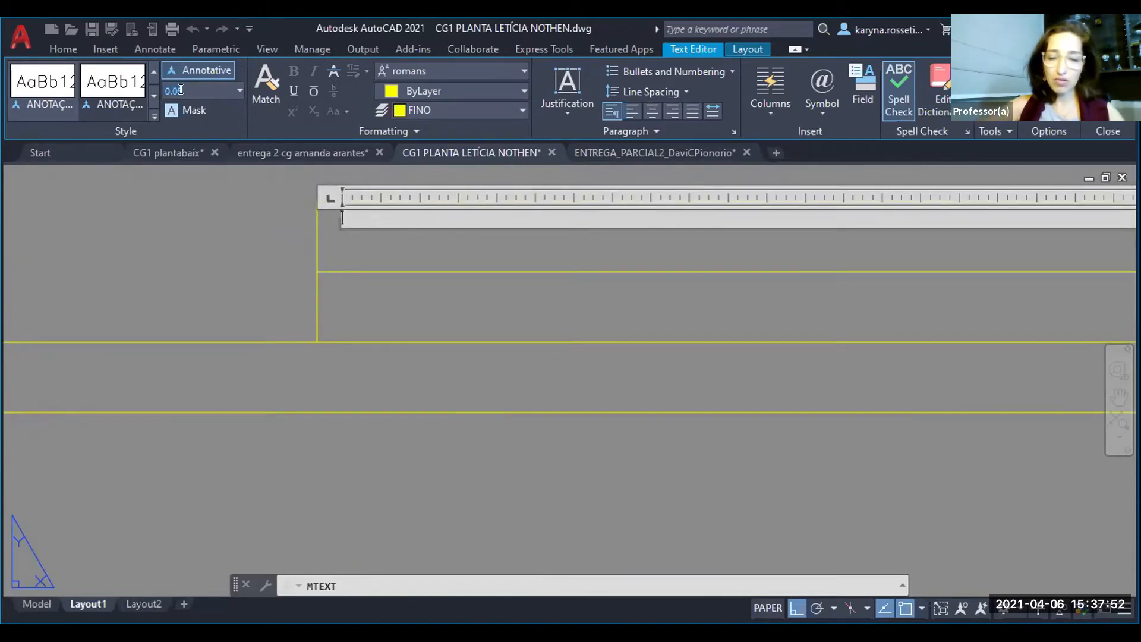
type(".14")
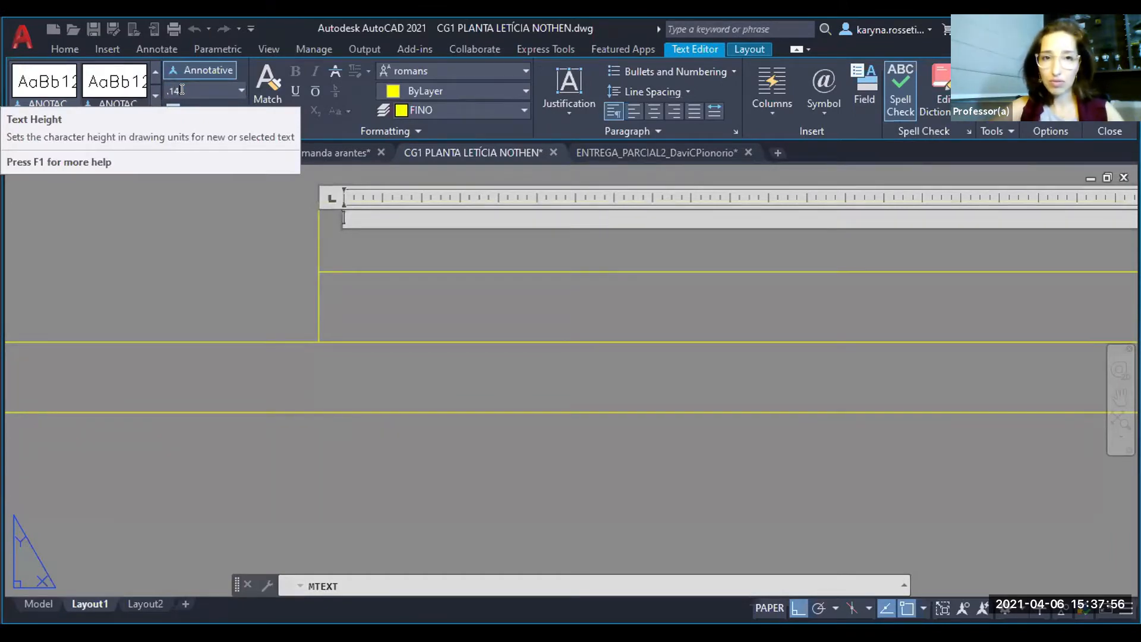
key("Return")
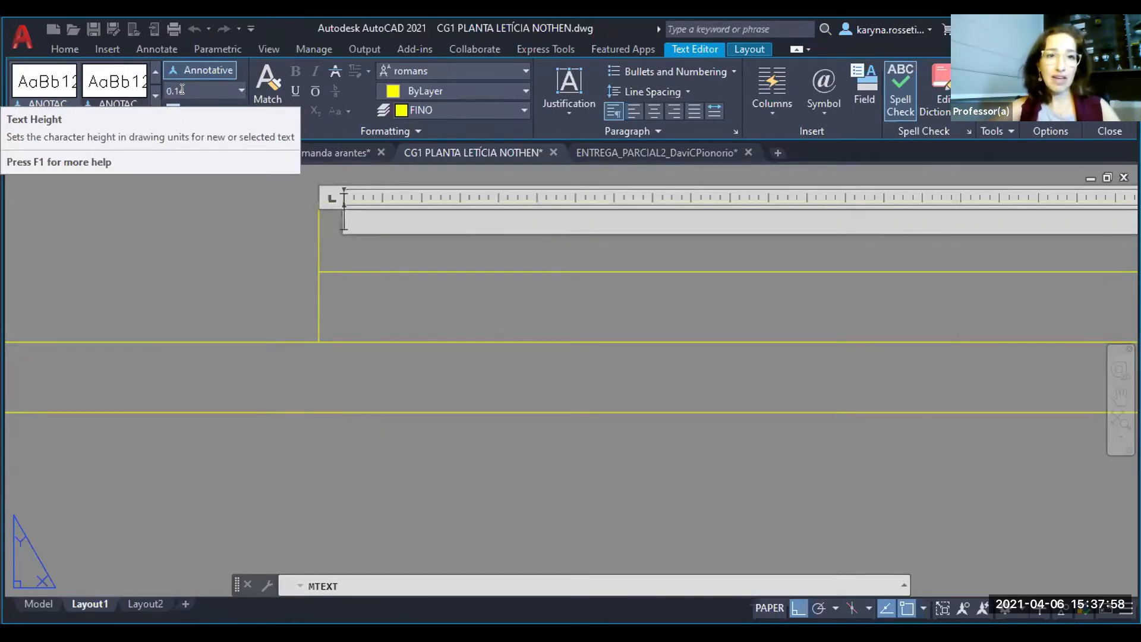
type("U")
key("BackSpace")
key("BackSpace")
type("UNIVE")
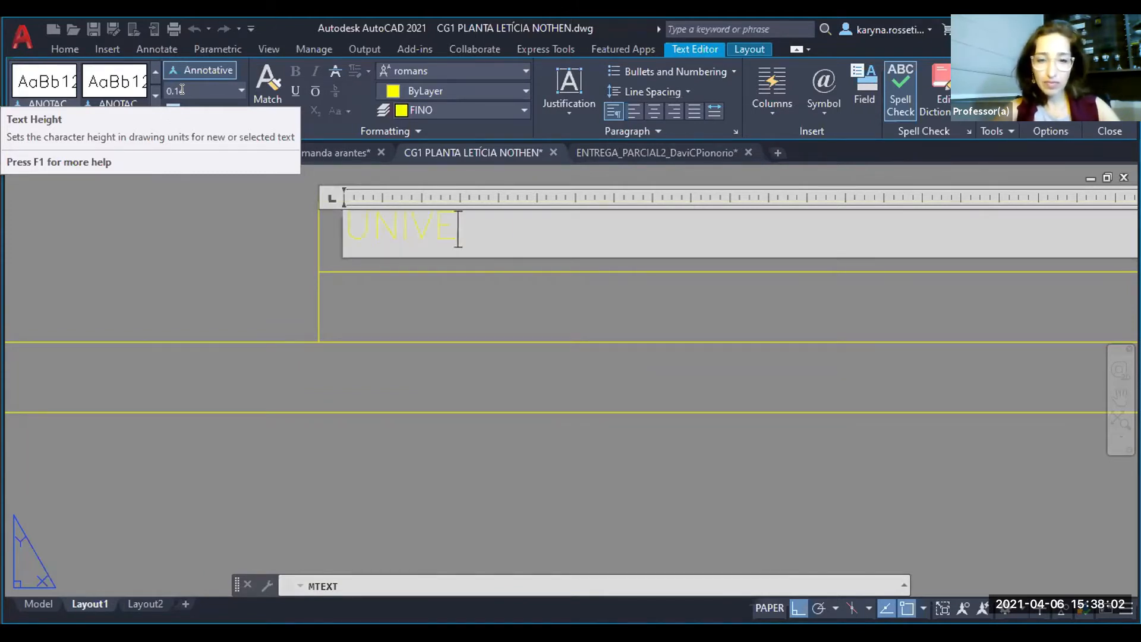
type("RSIDADE FEDERAL DE MATO GROSSO")
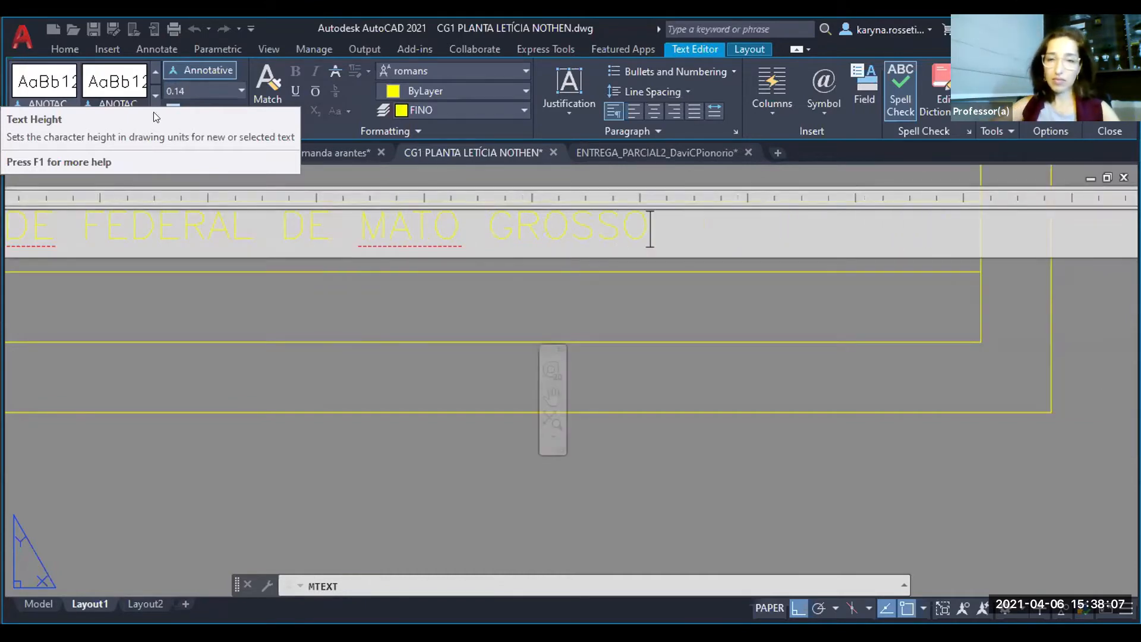
left_click(602, 435)
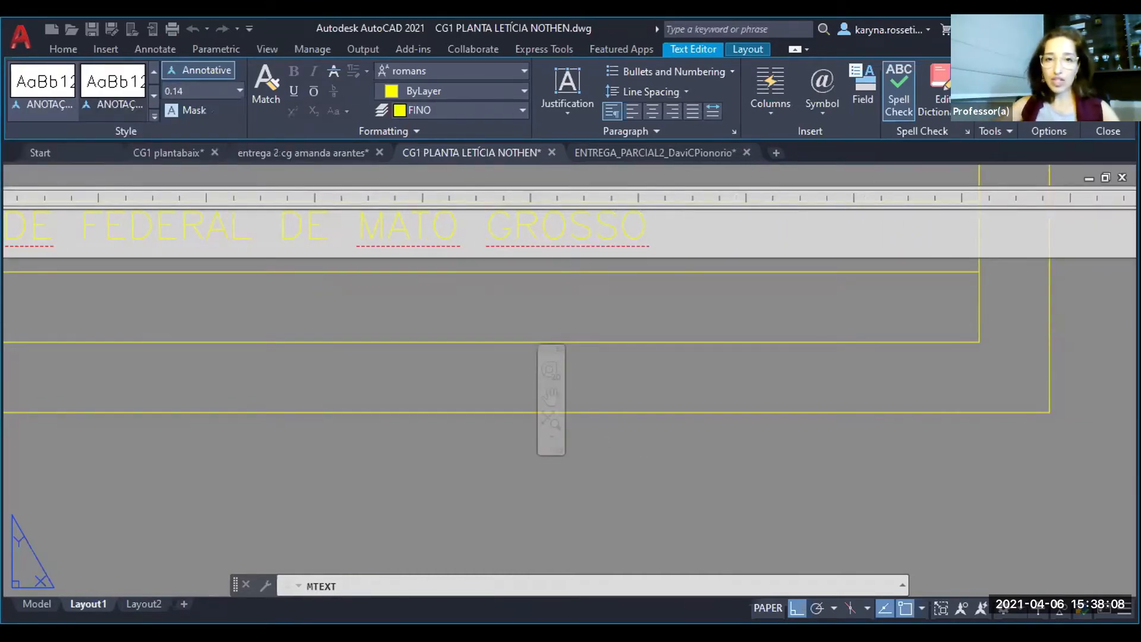
- Try paper text heights of 0.5 and 1.5 on the title block text
scroll(578, 413, "down", 2)
scroll(88, 277, "up", 5)
left_click(88, 278)
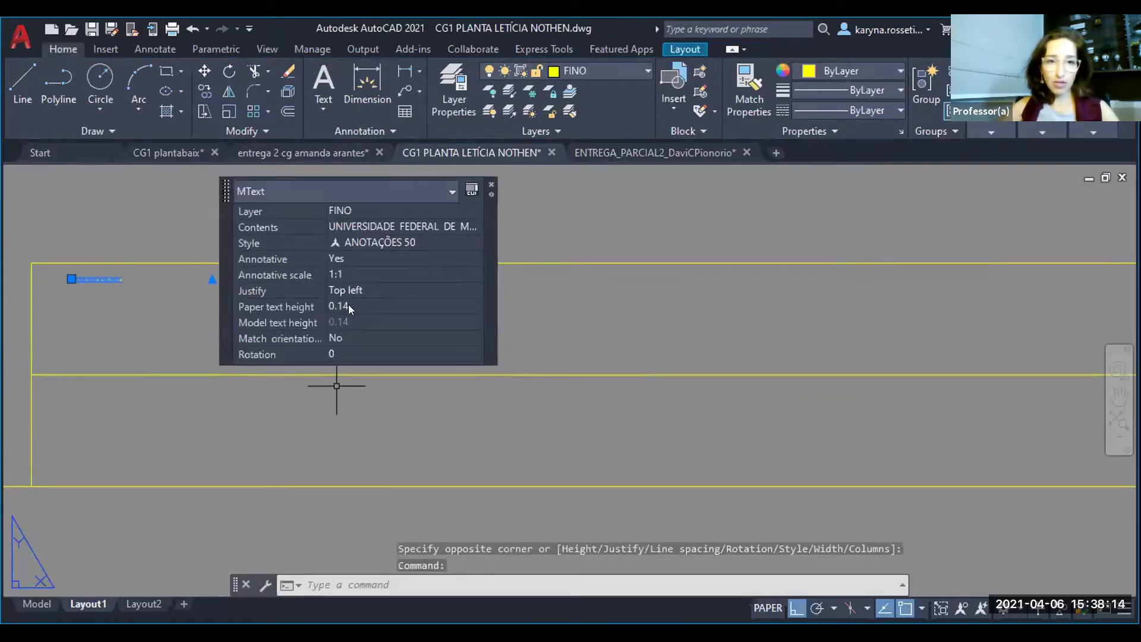
left_click(348, 306)
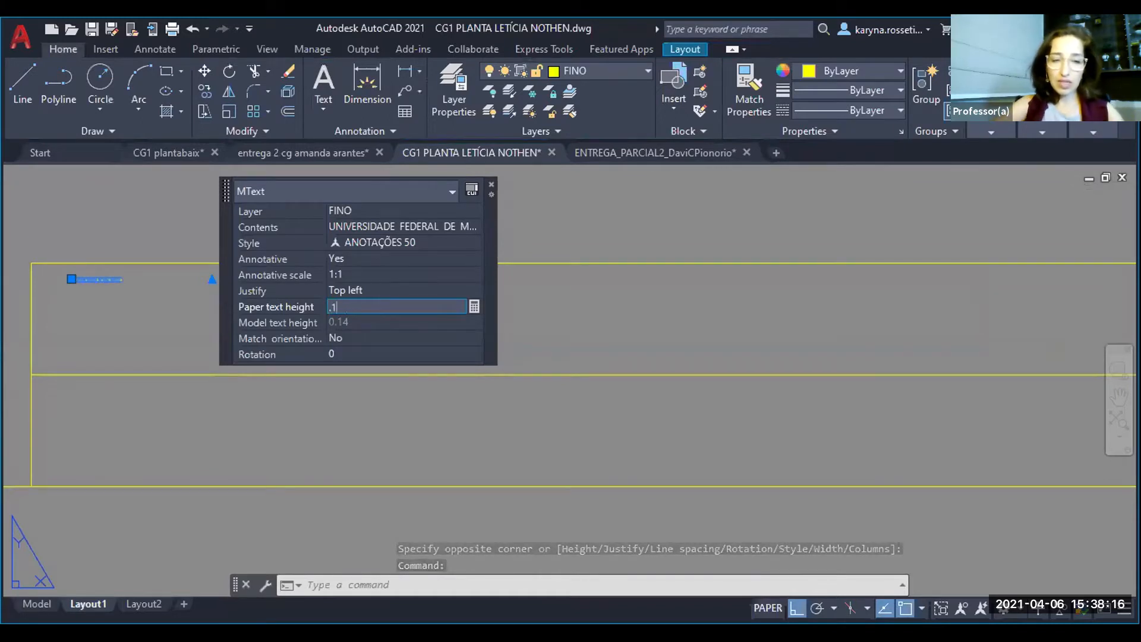
key("Return")
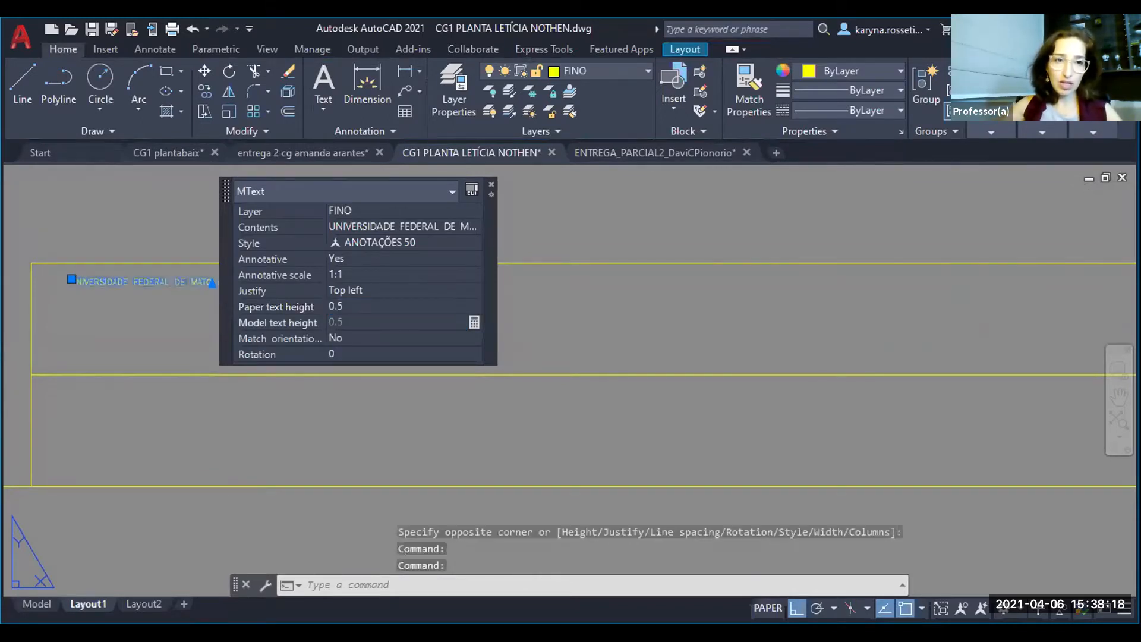
left_click(359, 306)
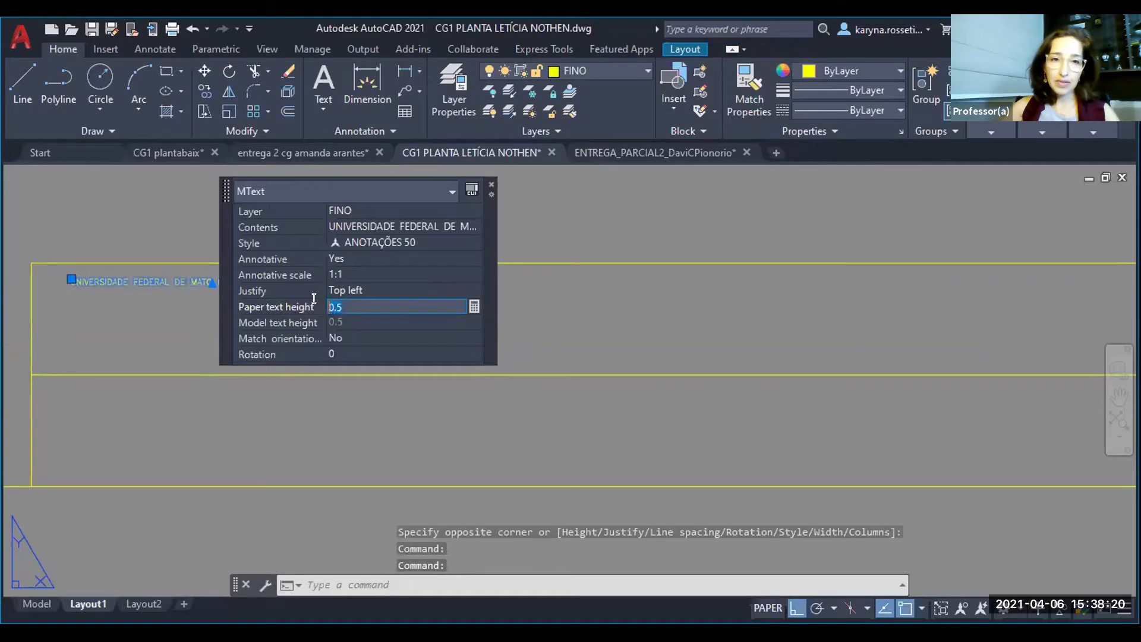
type("1.5")
key("Return")
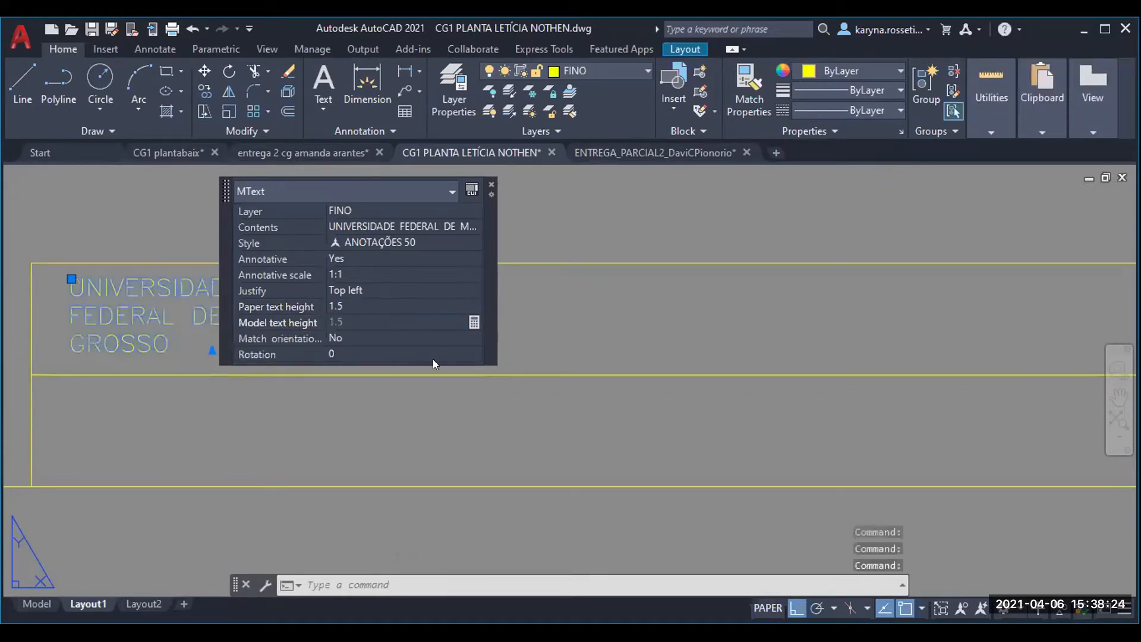
- Set the title block text's paper text height to 5
left_click(366, 305)
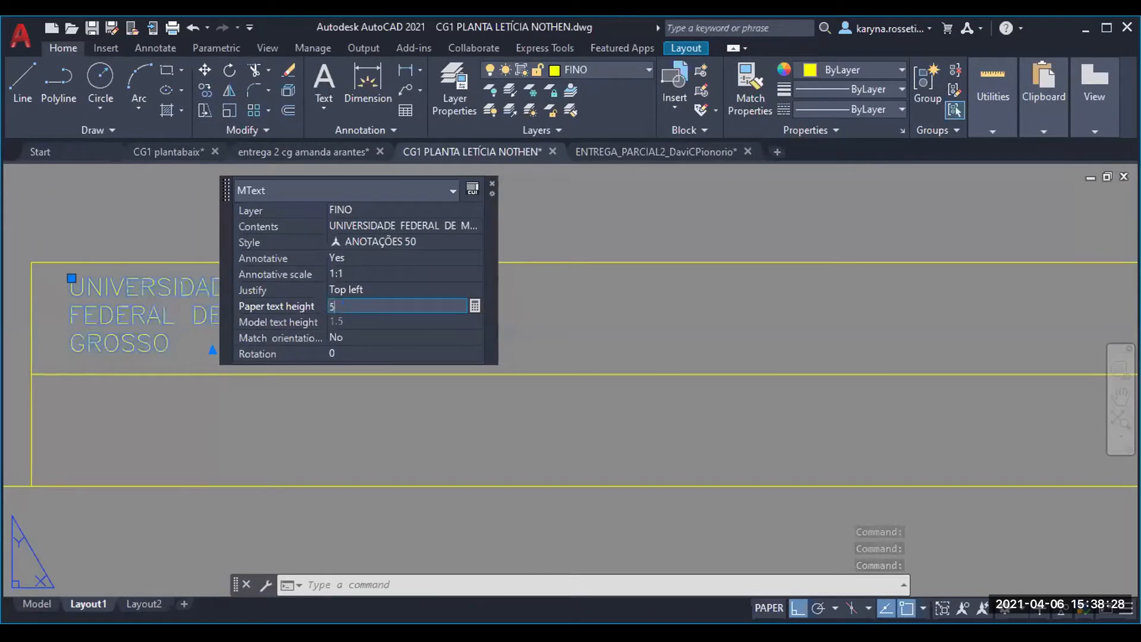
type("5")
key("Return")
scroll(196, 497, "down", 2)
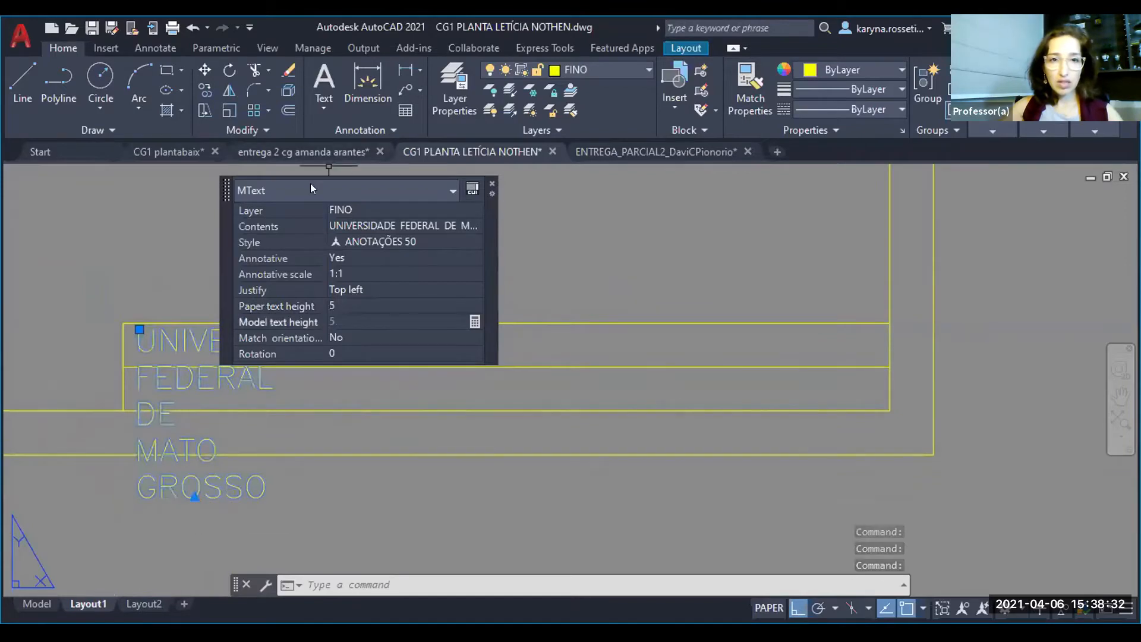
- Widen the text box almost to the title block's right edge so the university name fits on one line
left_click_drag(225, 185, 637, 486)
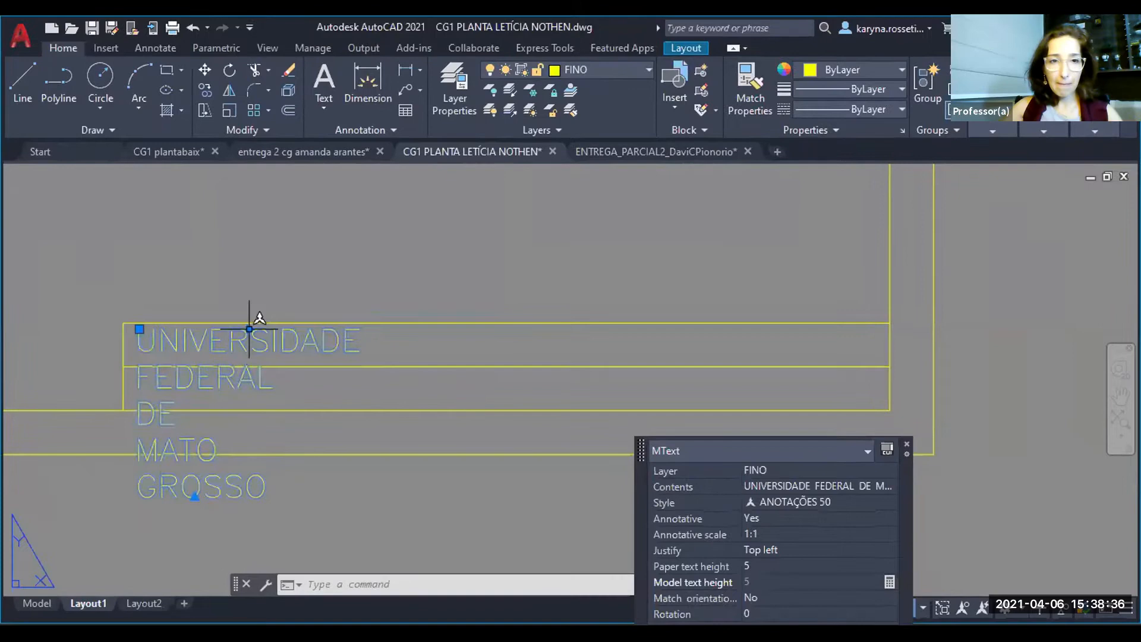
left_click(264, 314)
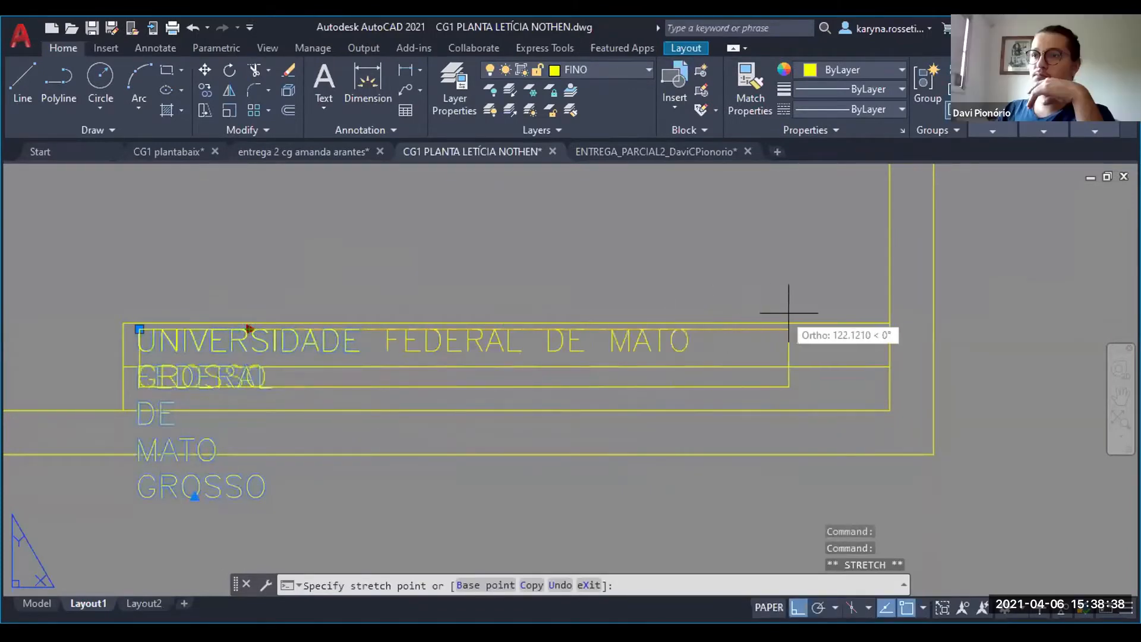
left_click(879, 306)
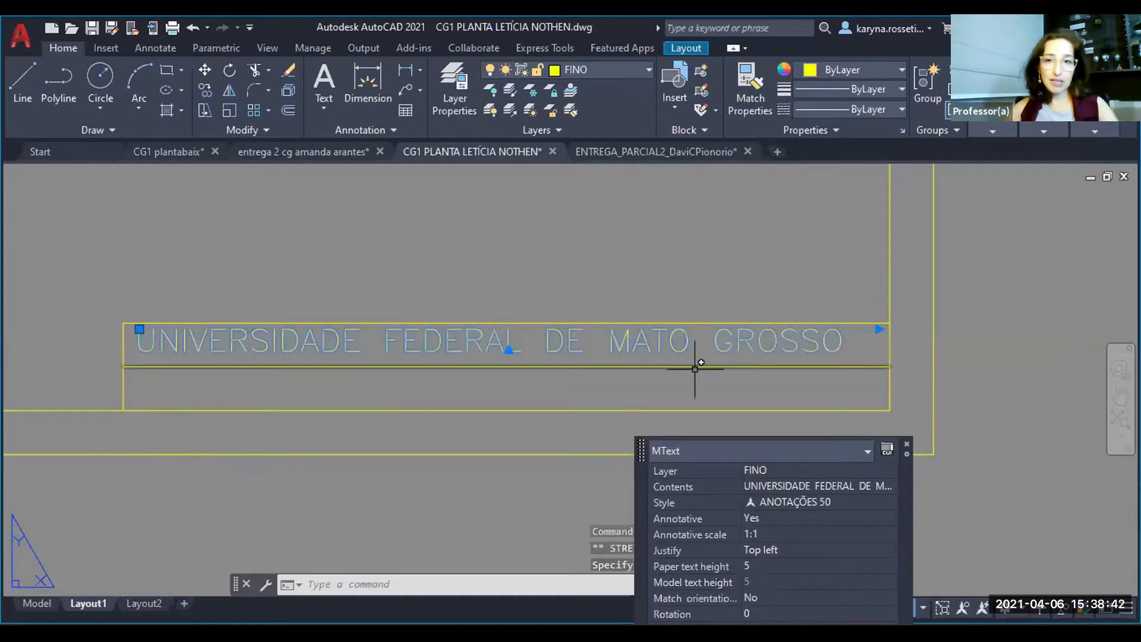
key("Escape")
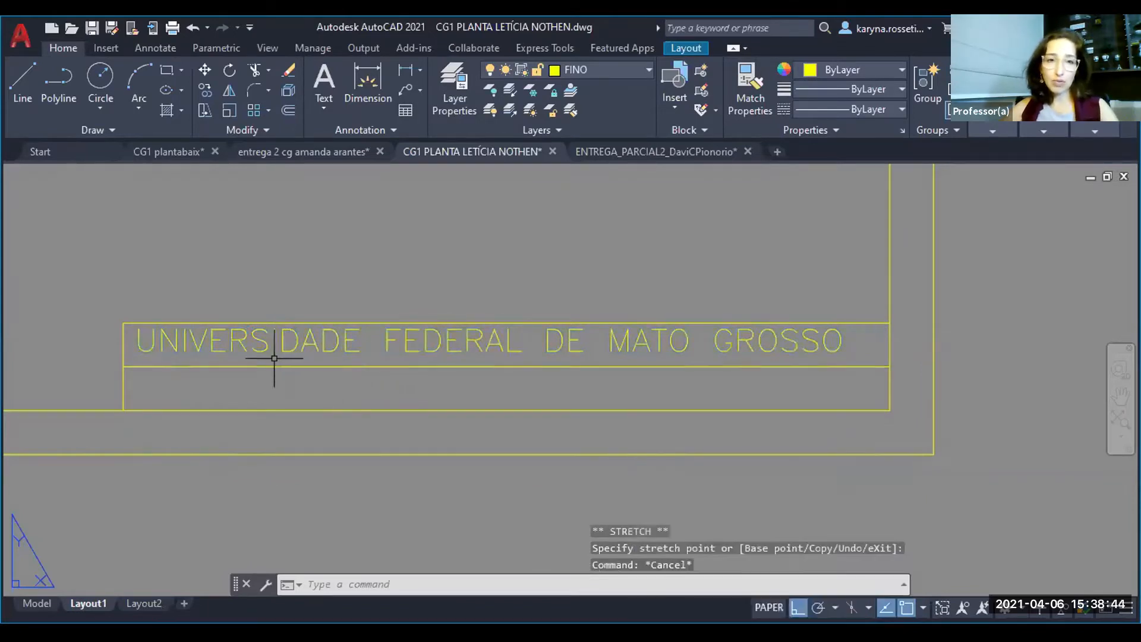
- Move the university name straight down about 1 unit to centre it vertically in the title block's upper row
left_click(254, 340)
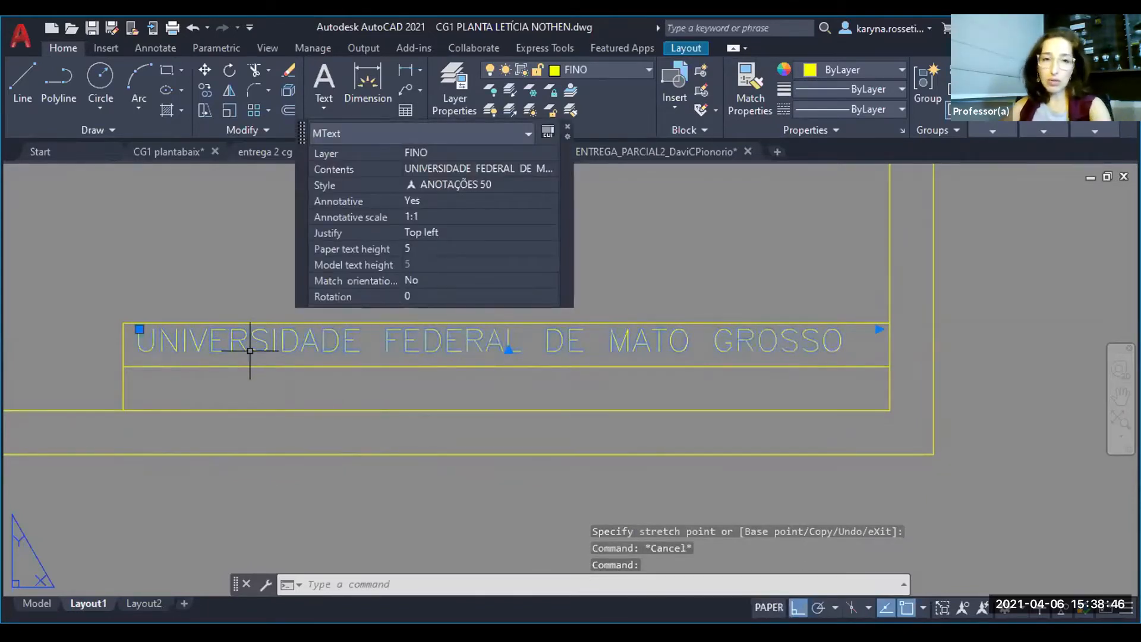
scroll(249, 351, "up", 4)
type("m")
key("Return")
left_click(159, 397)
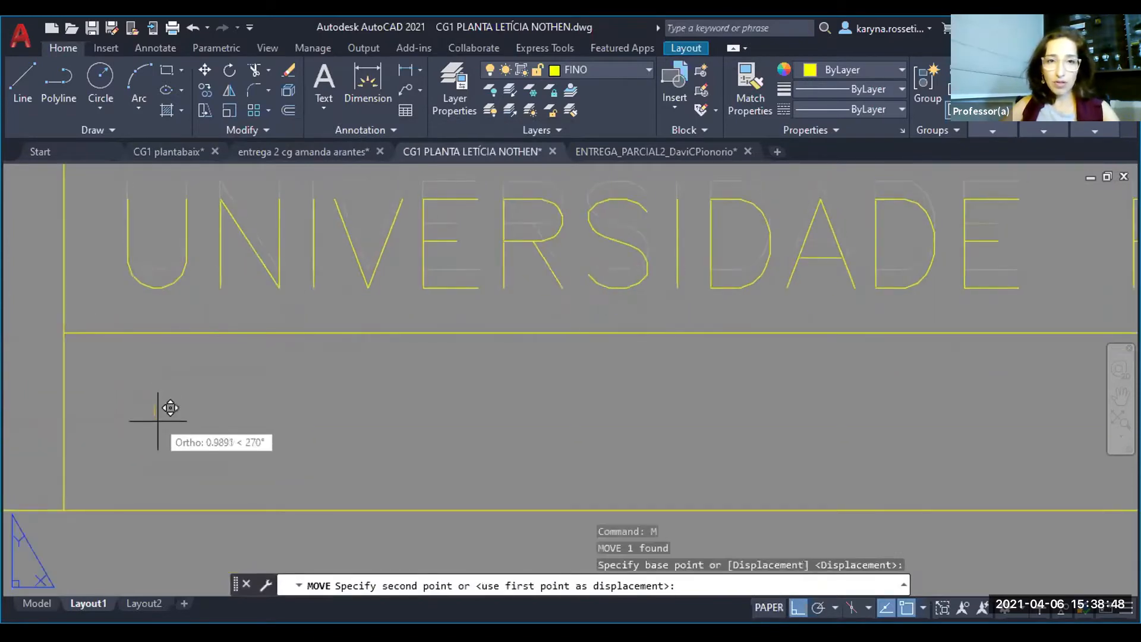
left_click(158, 421)
scroll(101, 387, "down", 4)
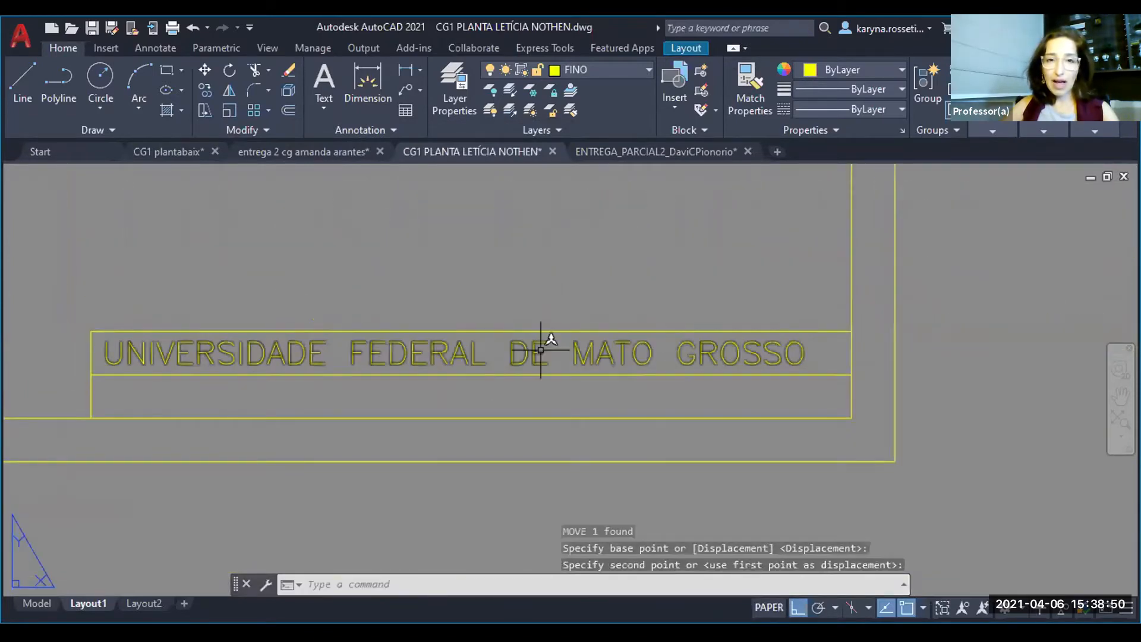
left_click(509, 355)
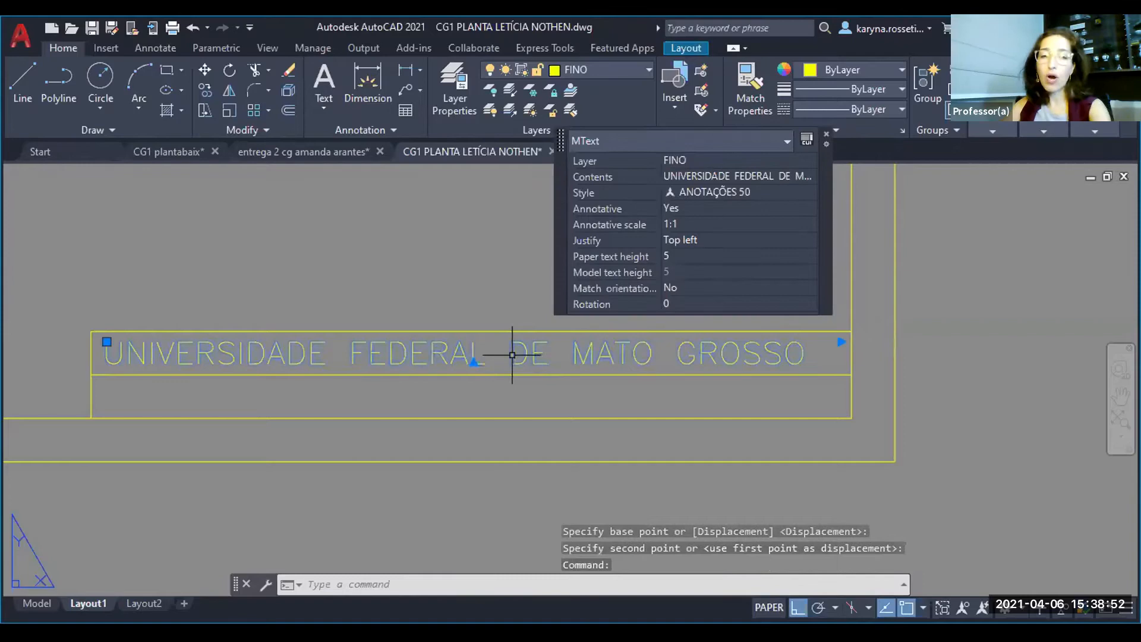
type("m")
key("Return")
scroll(319, 386, "up", 2)
left_click(322, 393)
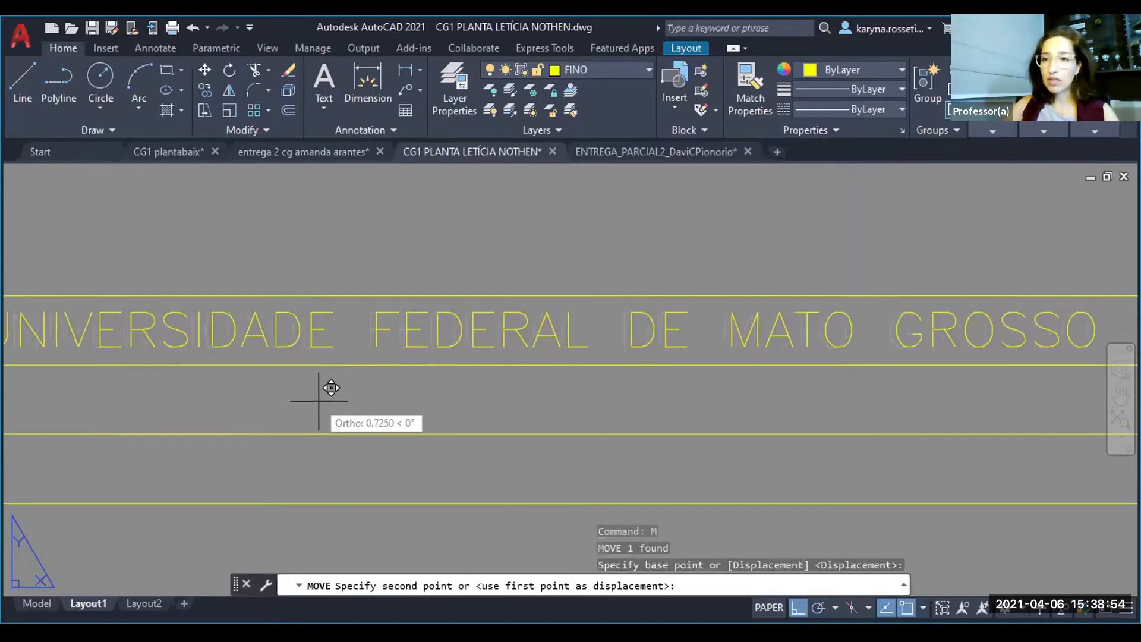
key("Escape")
scroll(323, 383, "down", 5)
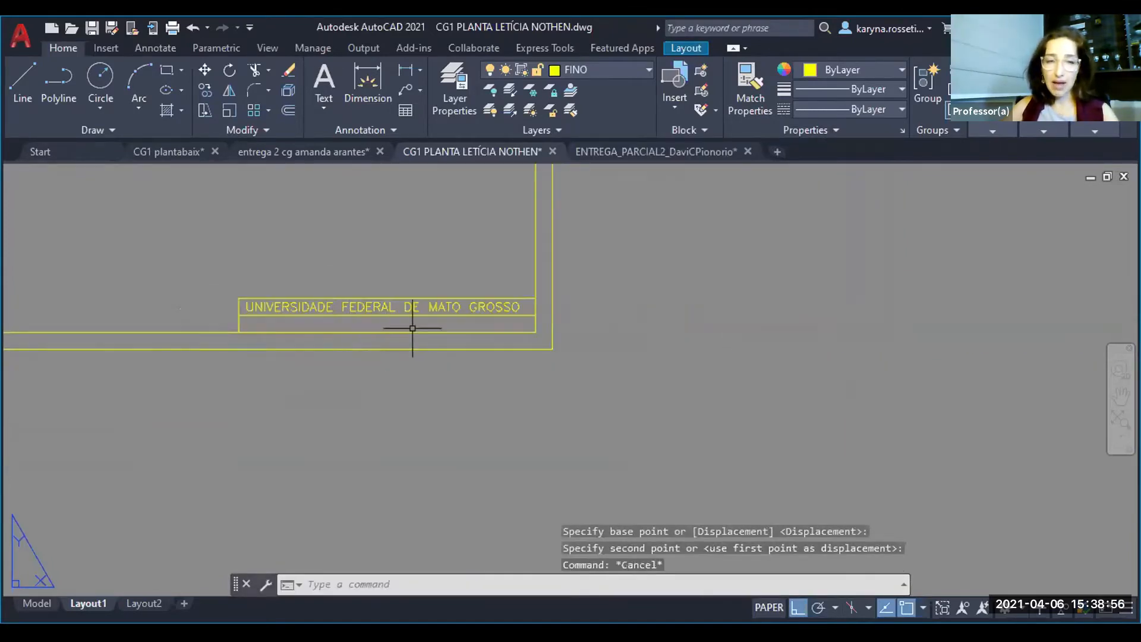
- Measure the height of the letter F in "FEDERAL" in the title block text
middle_click_drag(390, 329, 399, 392)
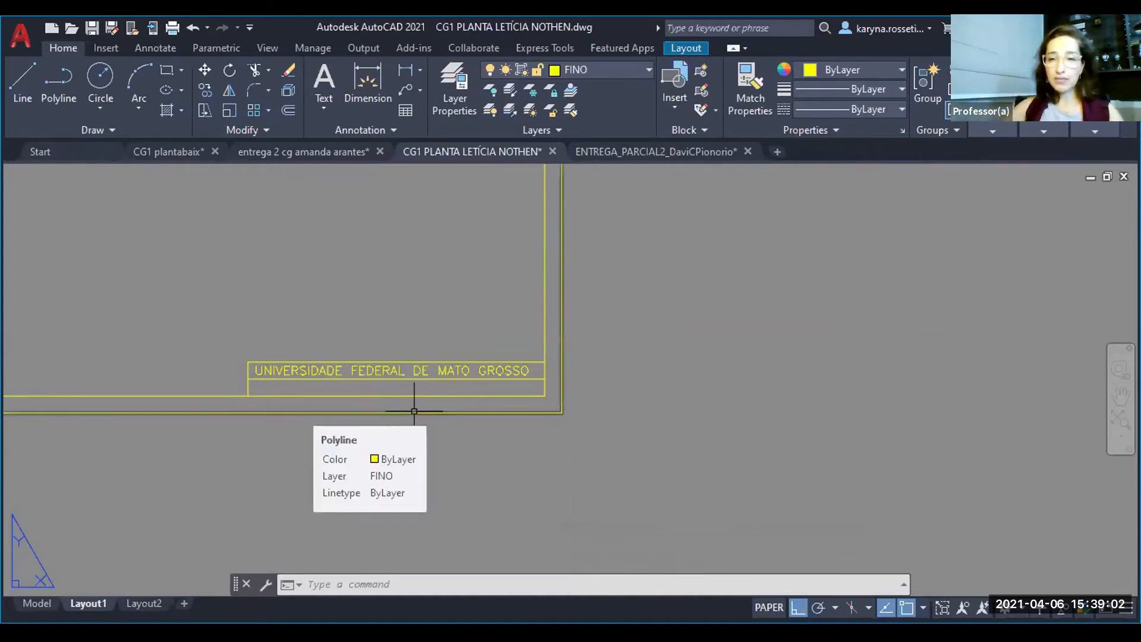
key("Escape")
key("Escape")
scroll(357, 370, "up", 6)
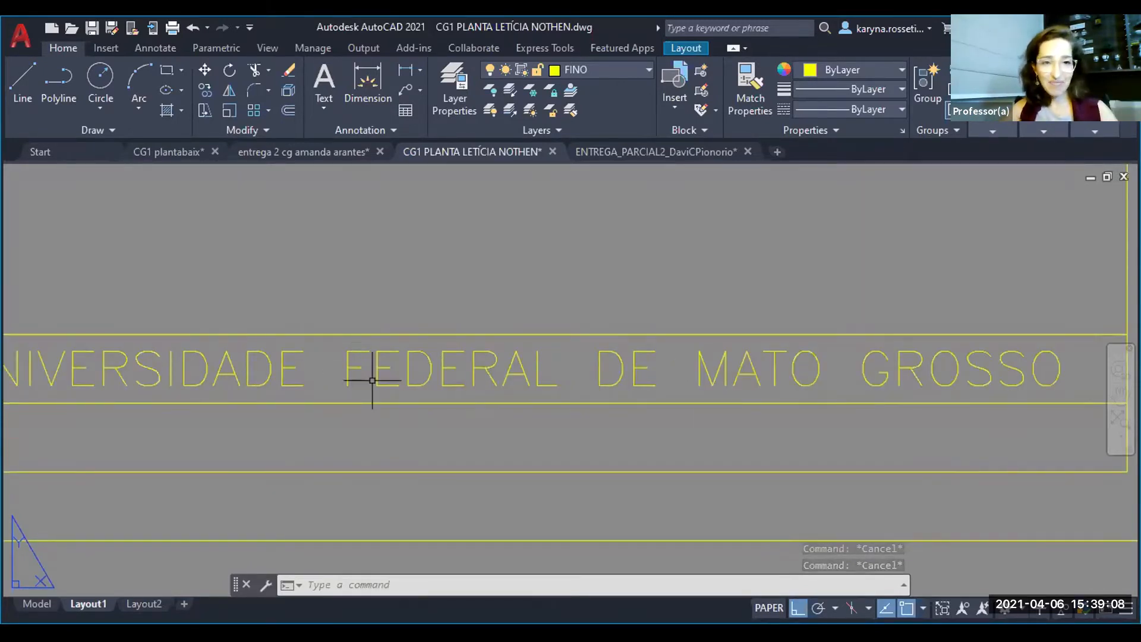
type("DI")
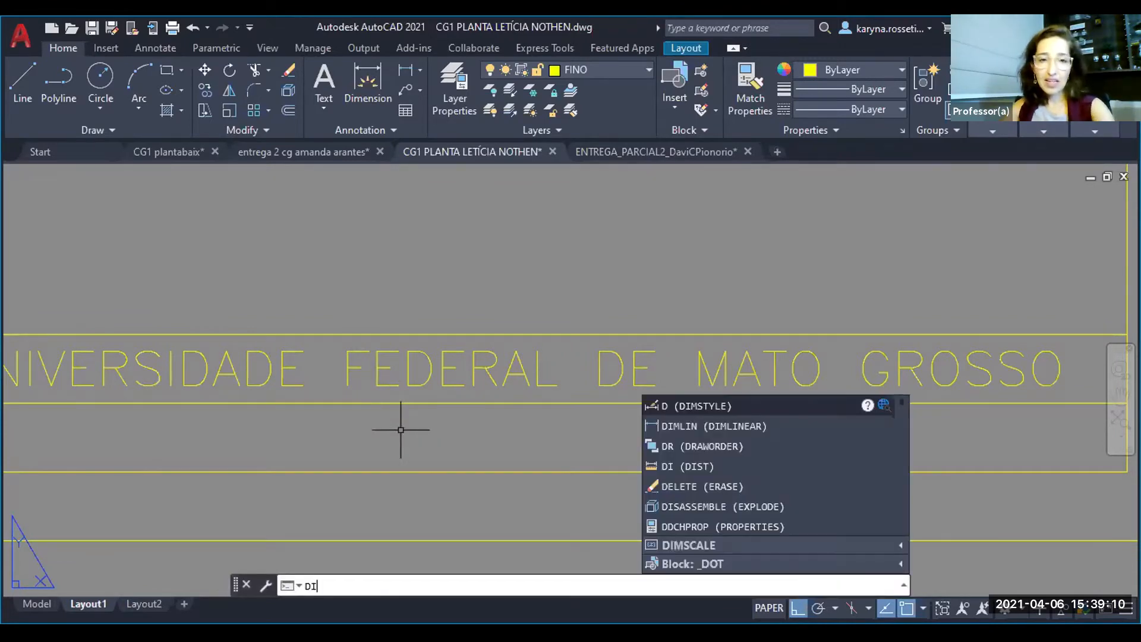
key("Return")
left_click(348, 385)
left_click(351, 351)
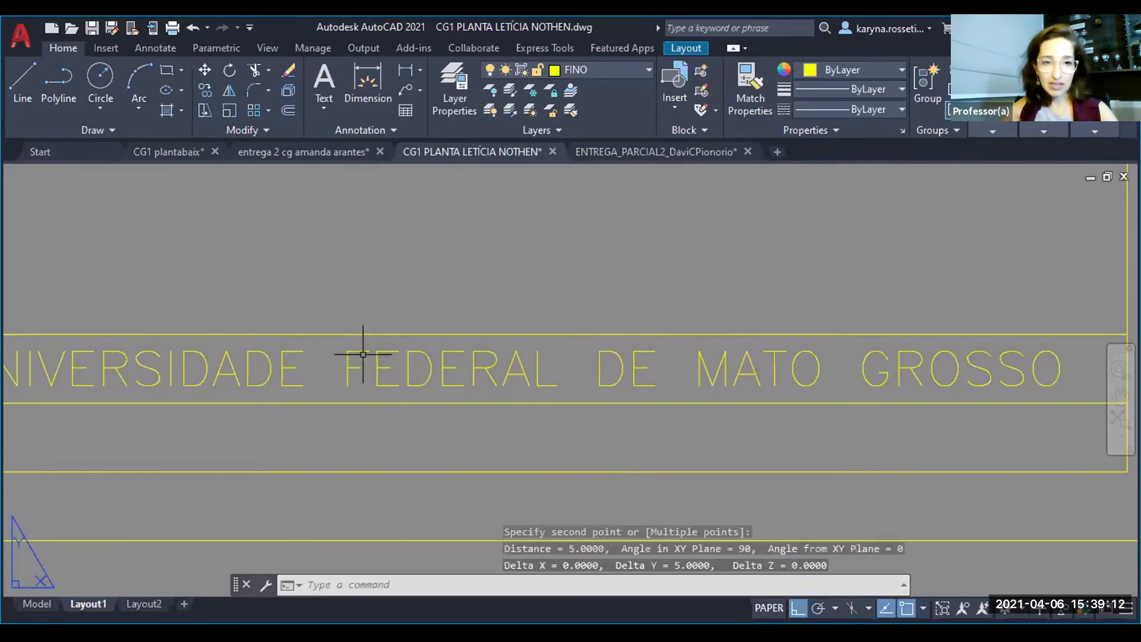
key("Escape")
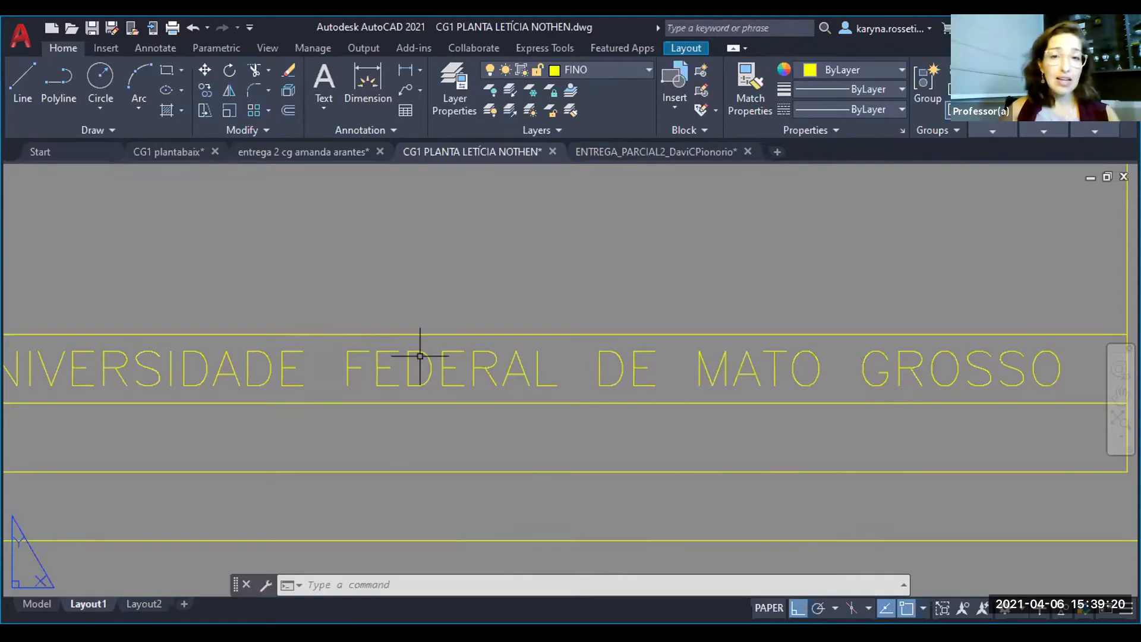
- Examine both sheet frames side by side, including the larger sheet's title block and its text size
scroll(419, 356, "down", 4)
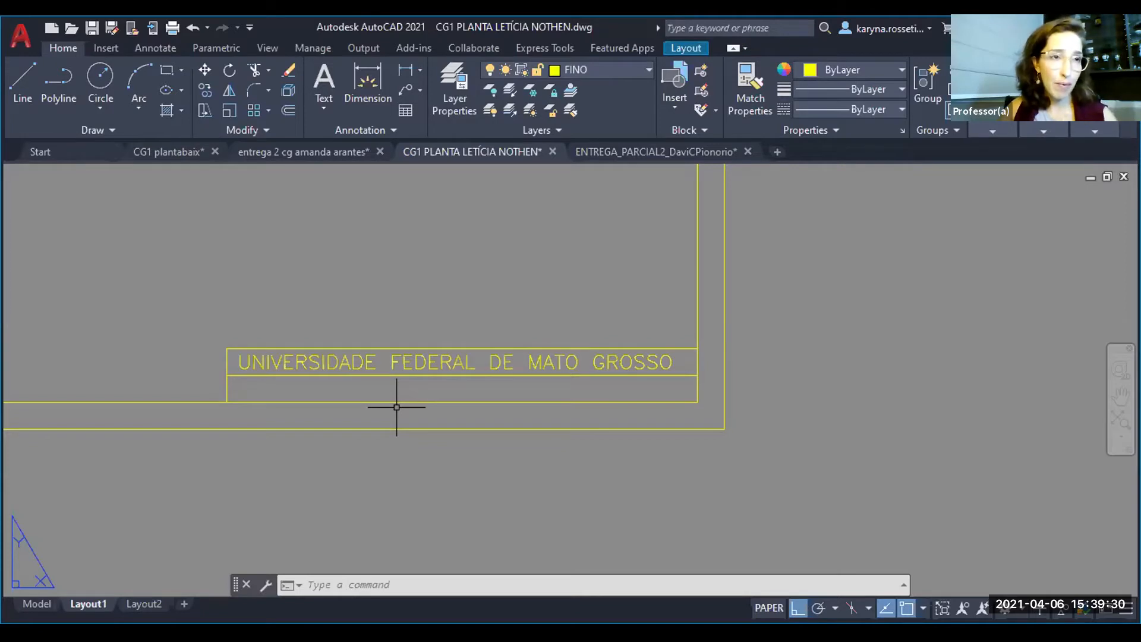
scroll(569, 369, "down", 2)
scroll(569, 370, "down", 3)
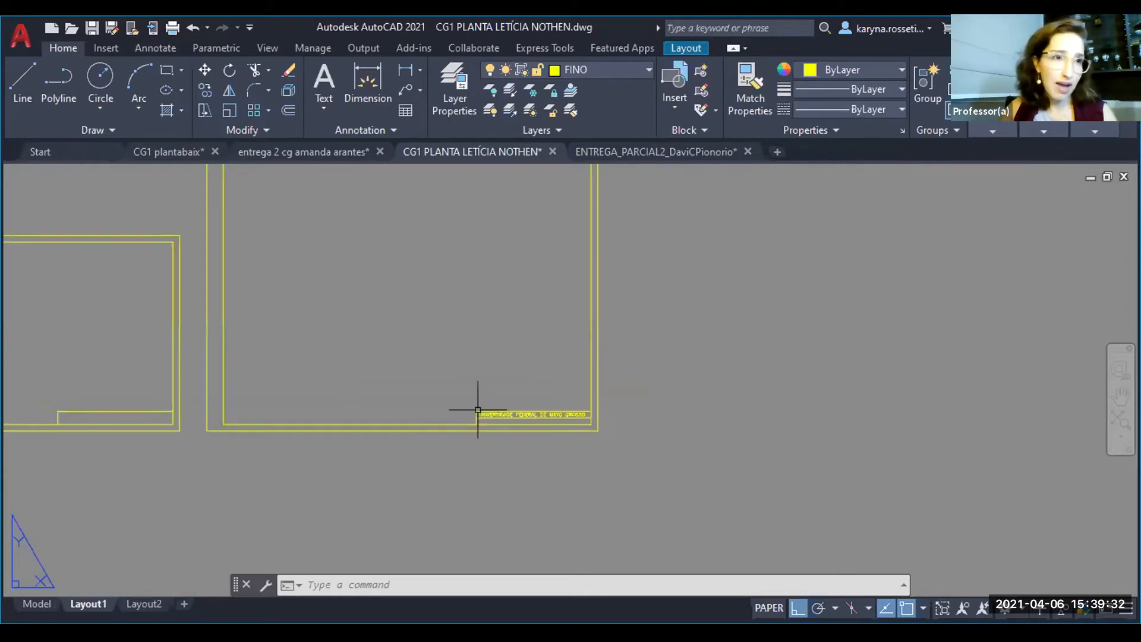
scroll(422, 416, "down", 2)
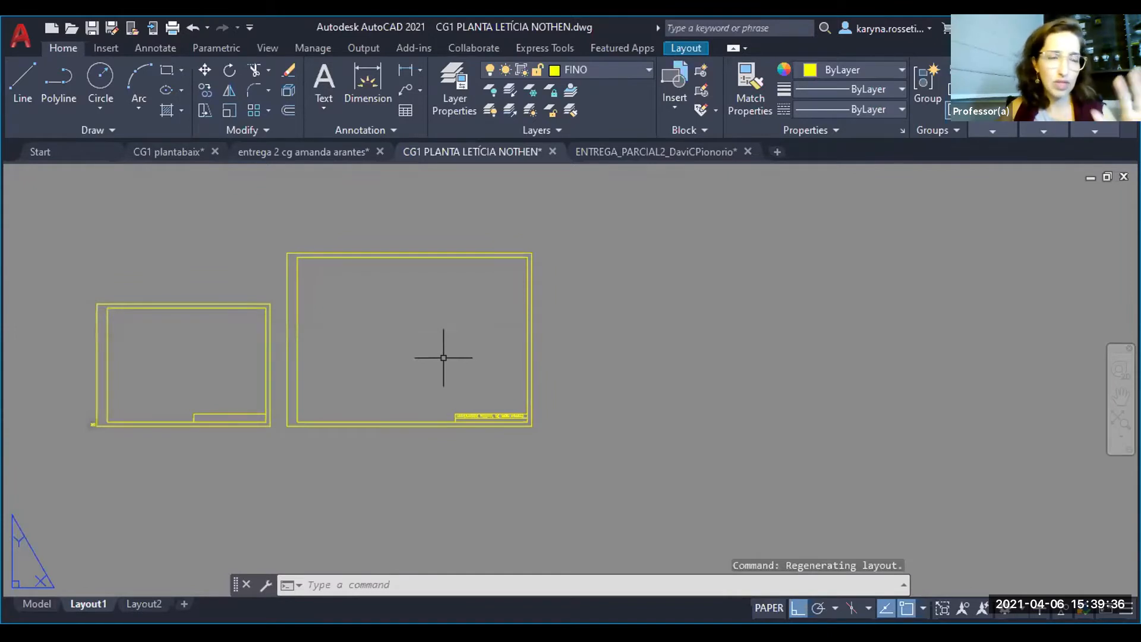
middle_click_drag(432, 357, 519, 357)
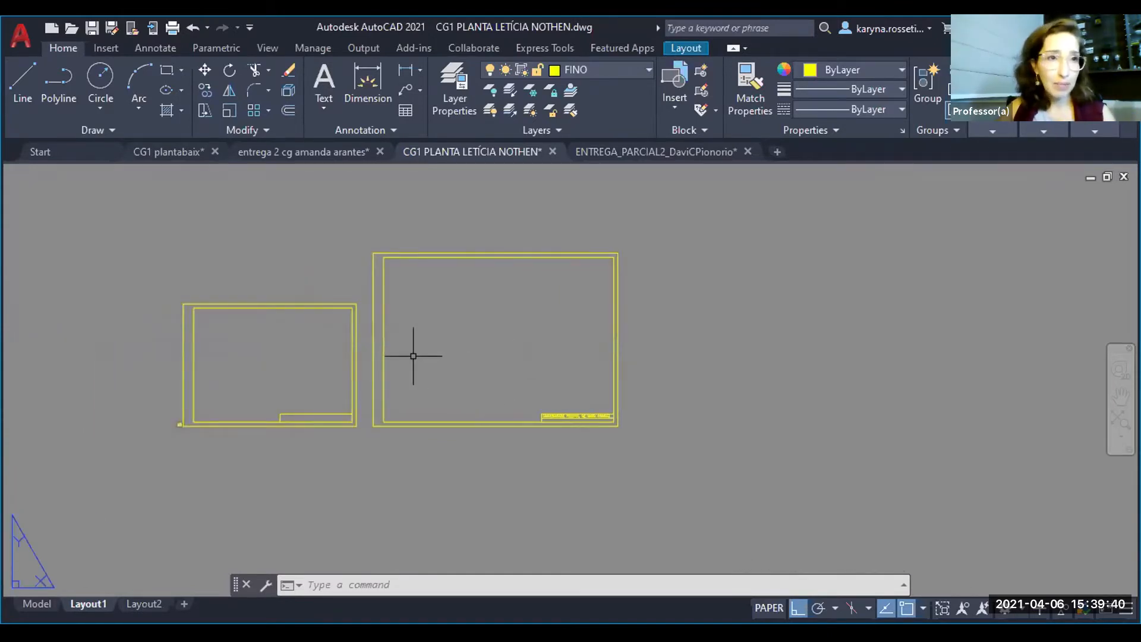
scroll(606, 415, "up", 2)
middle_click_drag(604, 416, 603, 505)
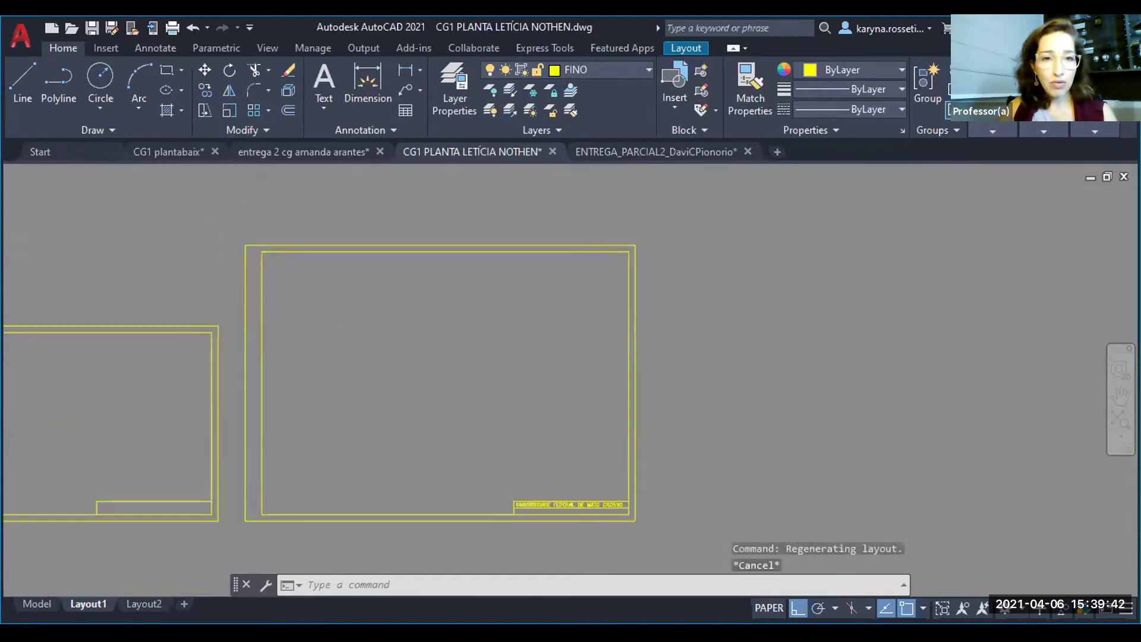
middle_click_drag(658, 428, 658, 390)
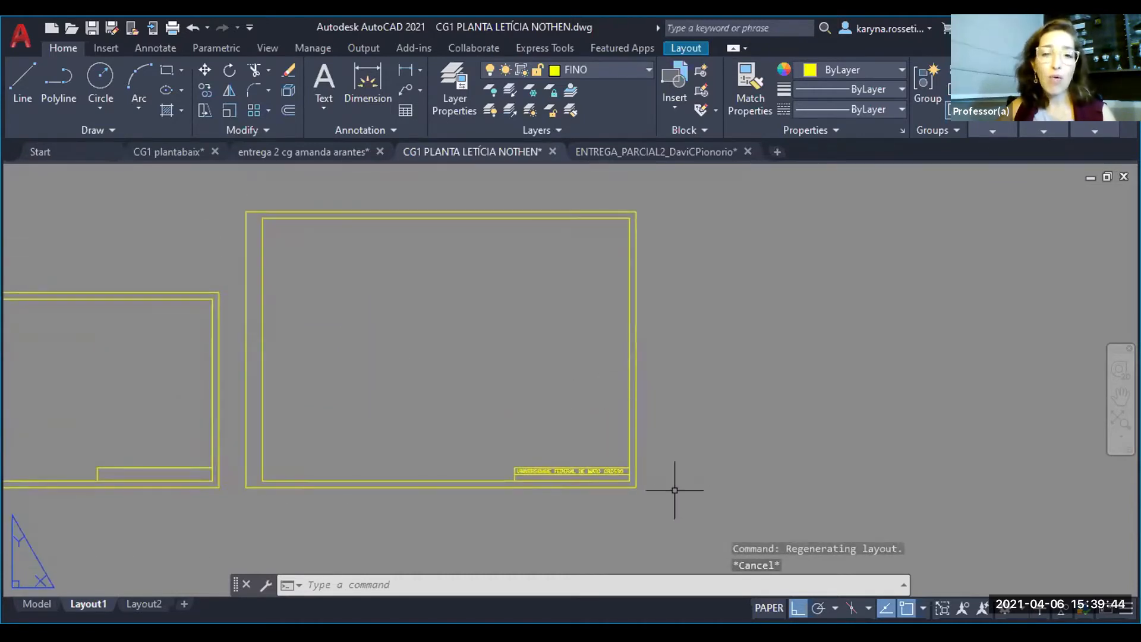
left_click(675, 484)
key("Escape")
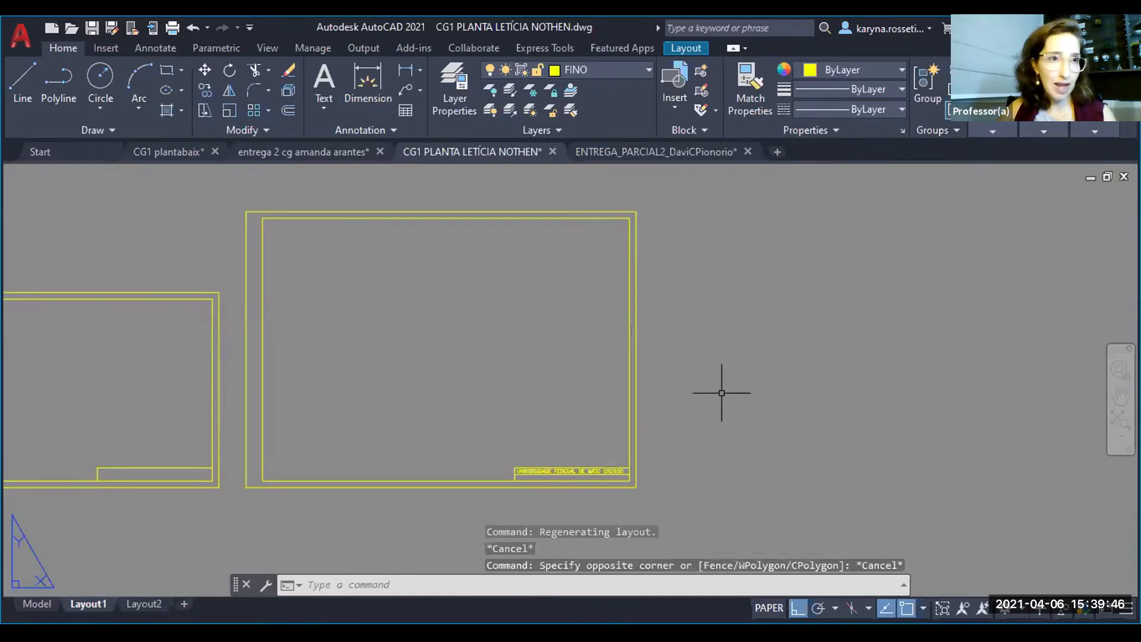
middle_click_drag(511, 422, 560, 440)
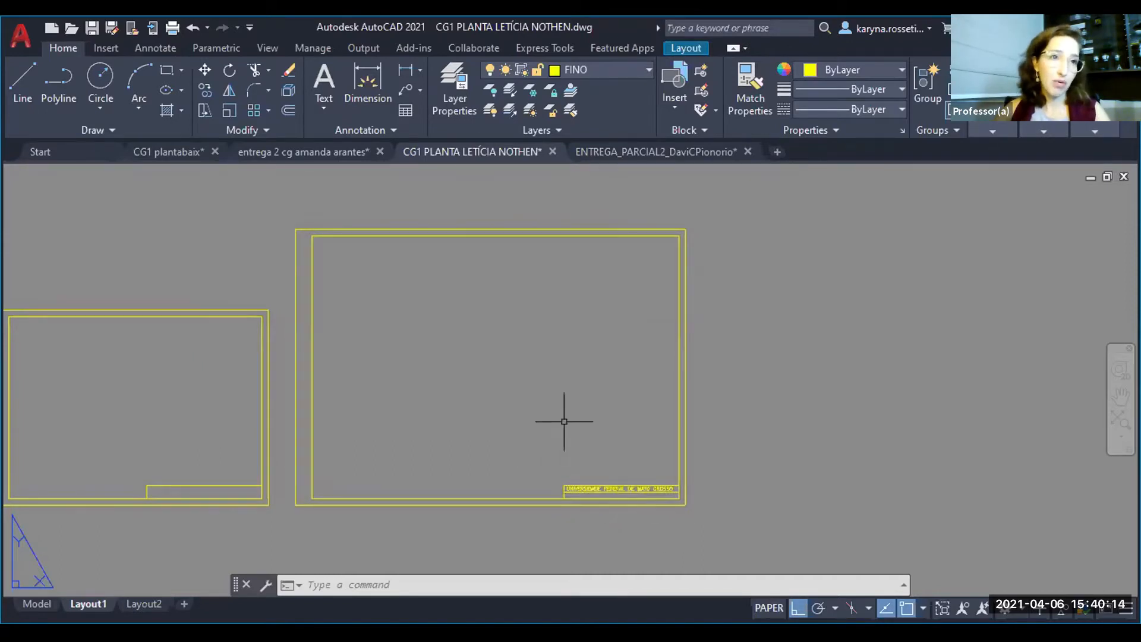
middle_click_drag(520, 393, 592, 405)
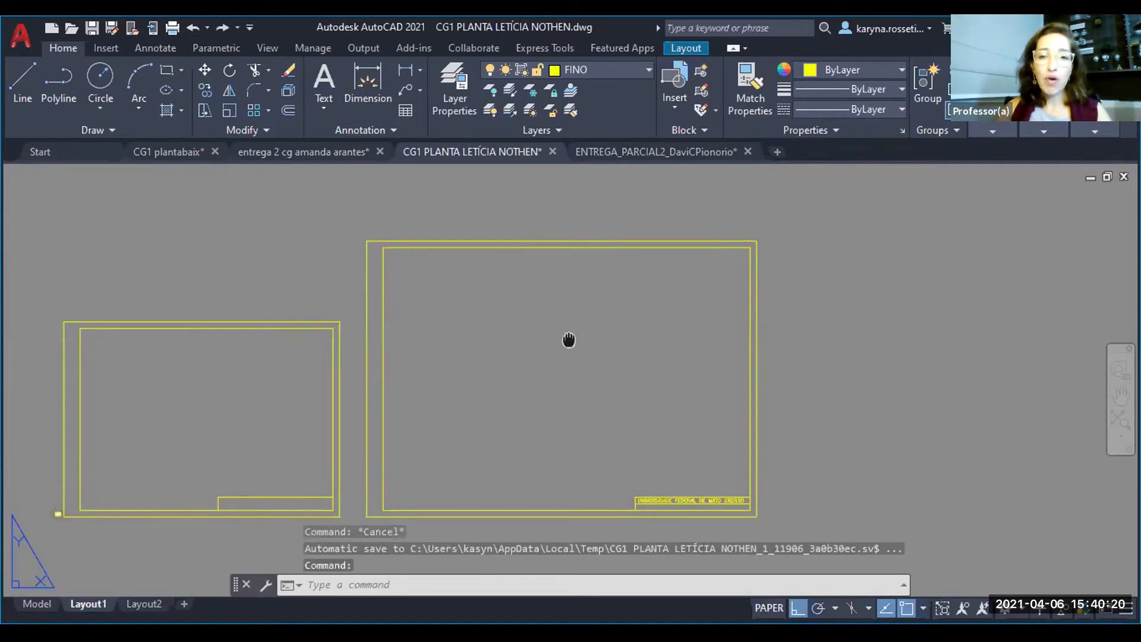
middle_click_drag(569, 339, 573, 320)
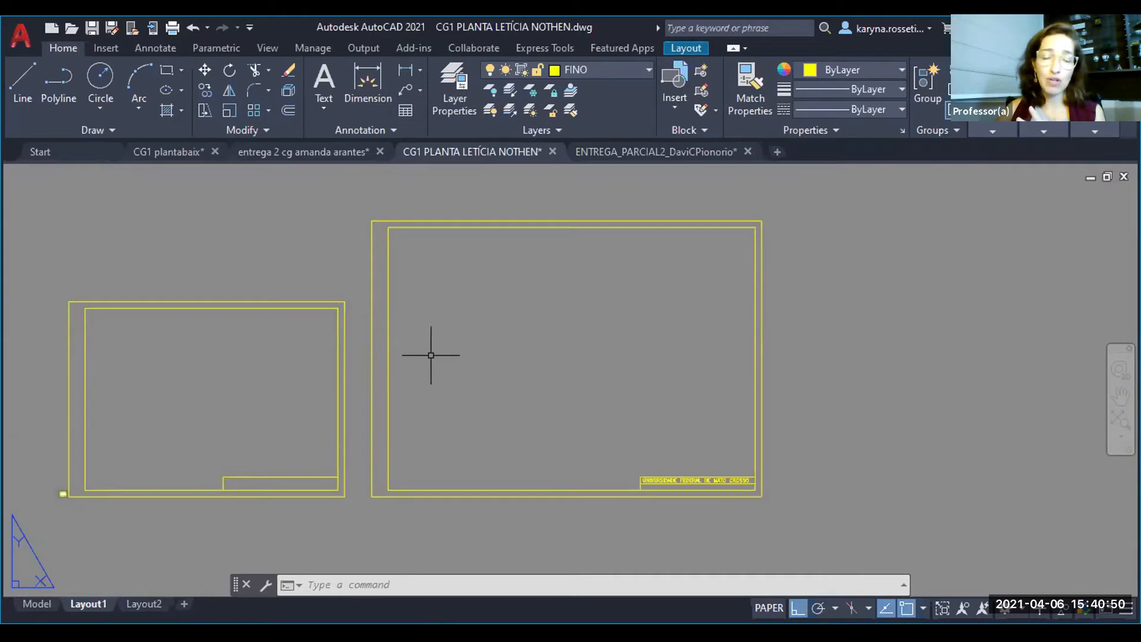
left_click(249, 37)
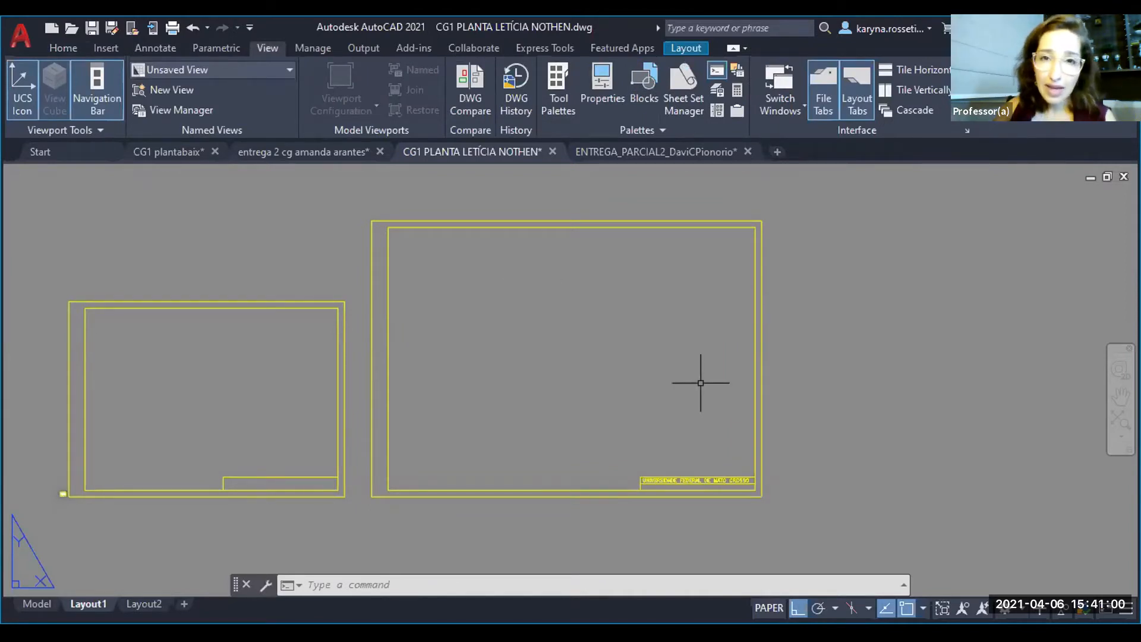
- Draw a trial rectangular viewport inside the larger sheet frame with MVIEW and delete it
type("MV")
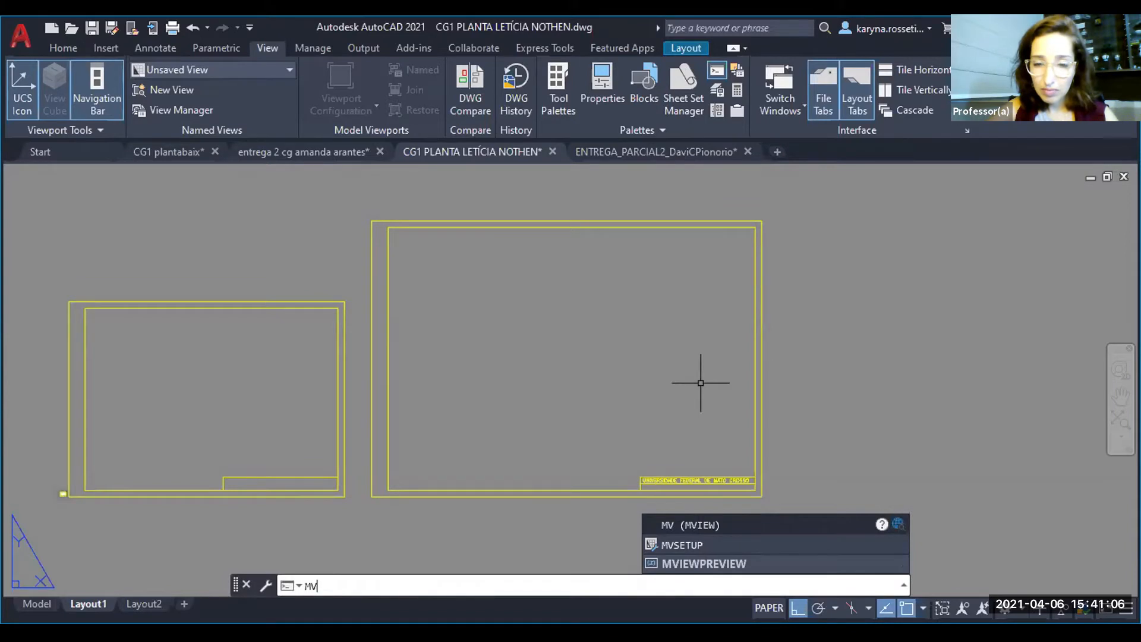
key("Return")
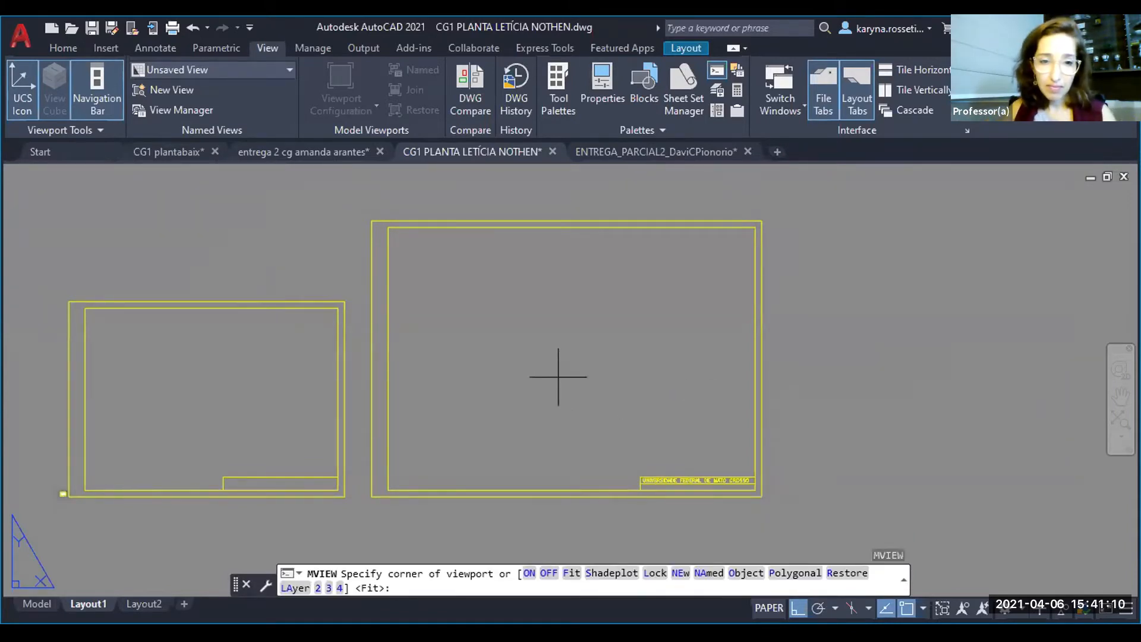
left_click(430, 257)
left_click(612, 389)
key("Escape")
left_click(601, 402)
left_click(581, 382)
key("Delete")
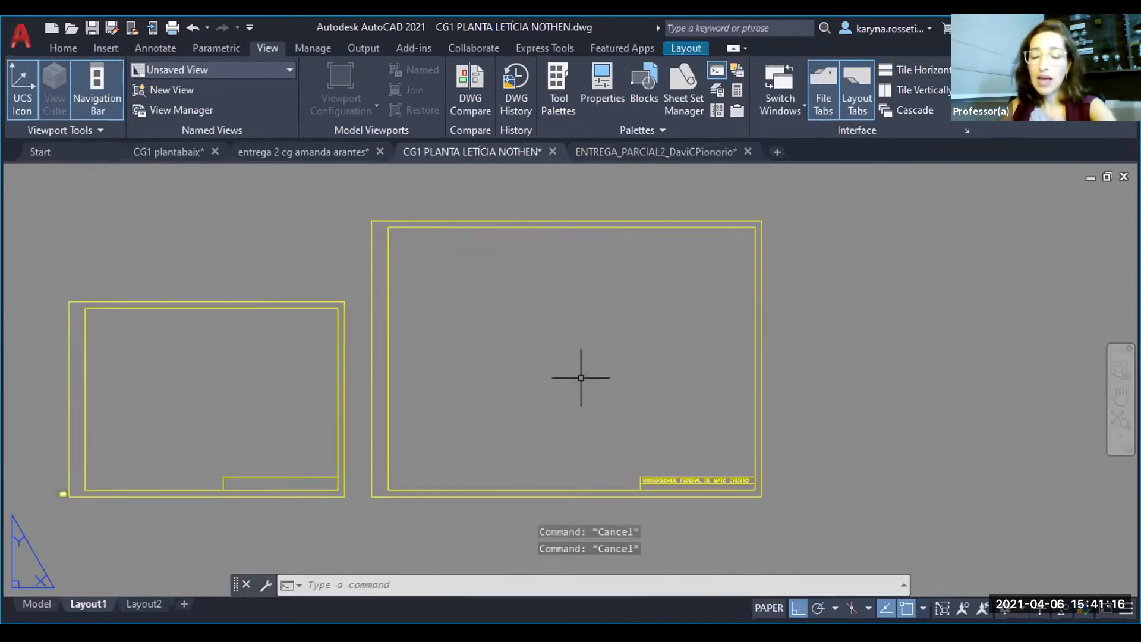
- Create a rectangular viewport with MVIEW inside the larger sheet's margins, spanning most of the width and ending above the title block
type("MV")
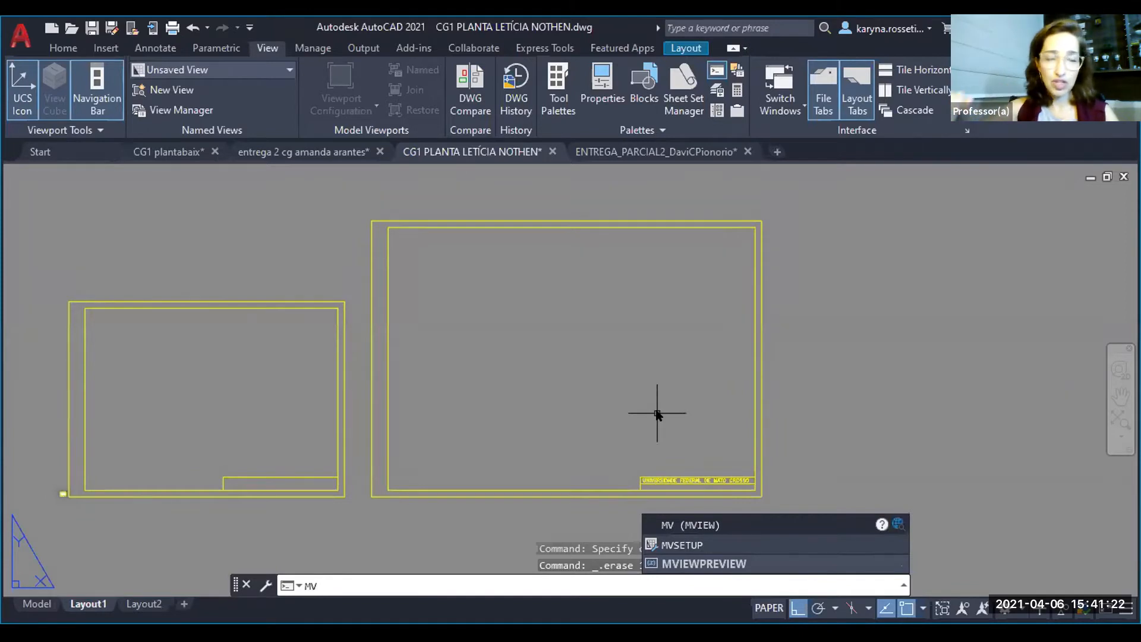
key("Return")
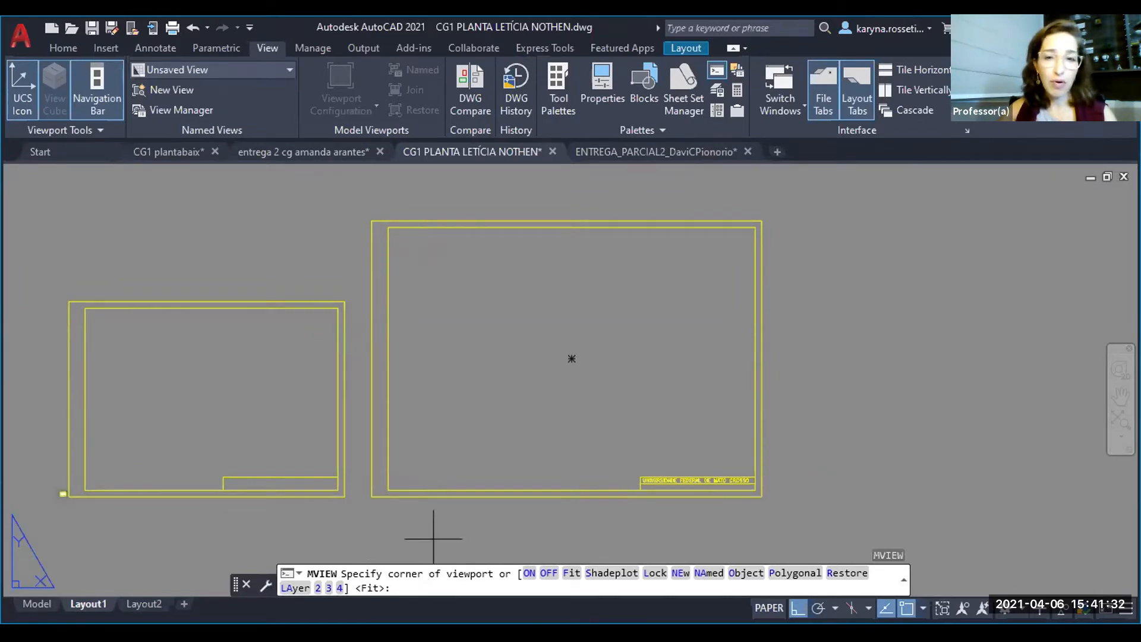
left_click(412, 248)
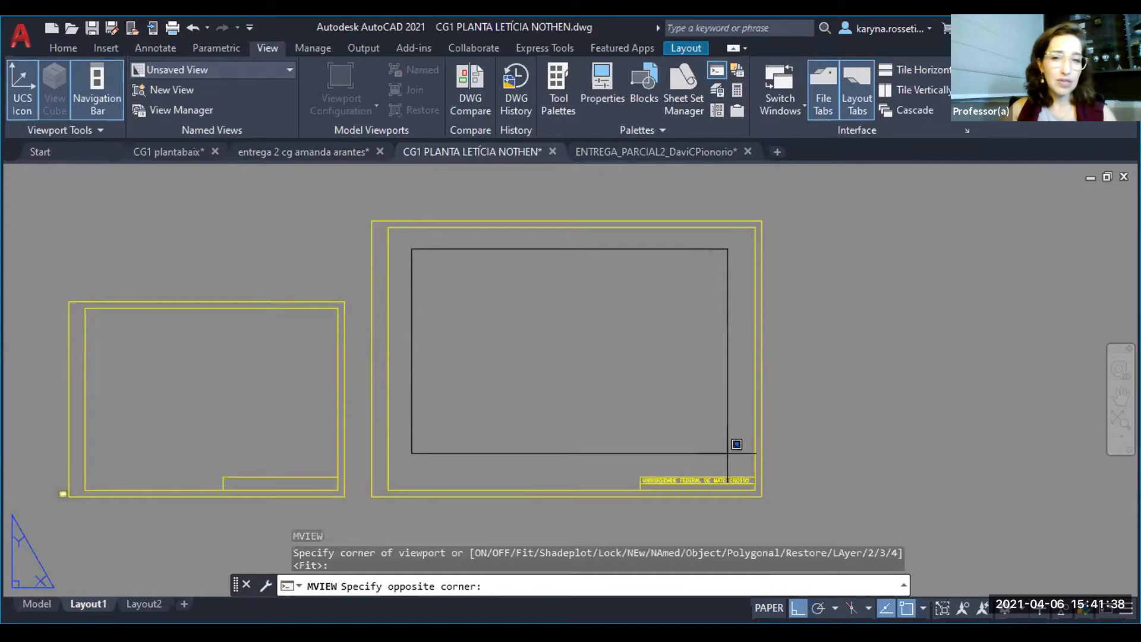
left_click(728, 453)
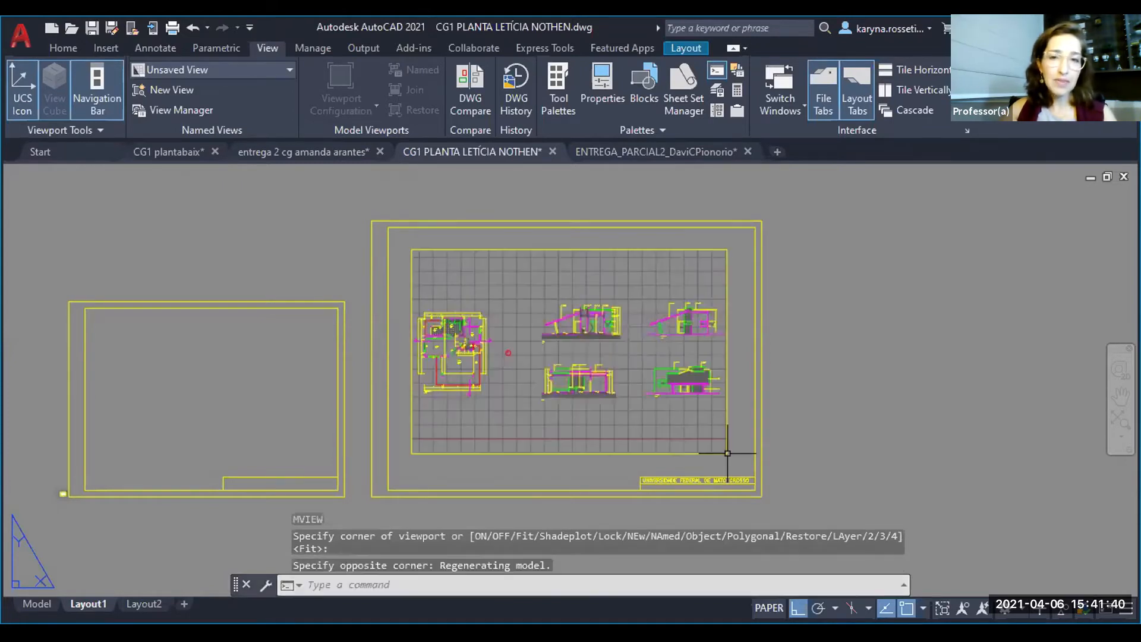
- Move the viewport's frame to the Defpoints layer and deselect it
left_click(691, 242)
left_click(663, 253)
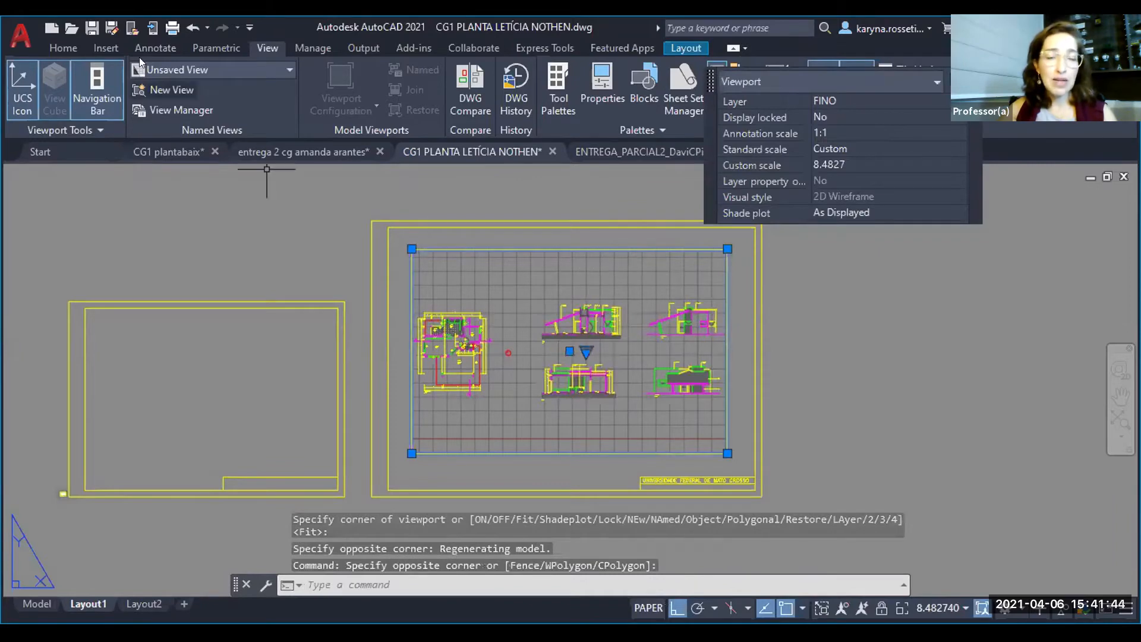
left_click(65, 48)
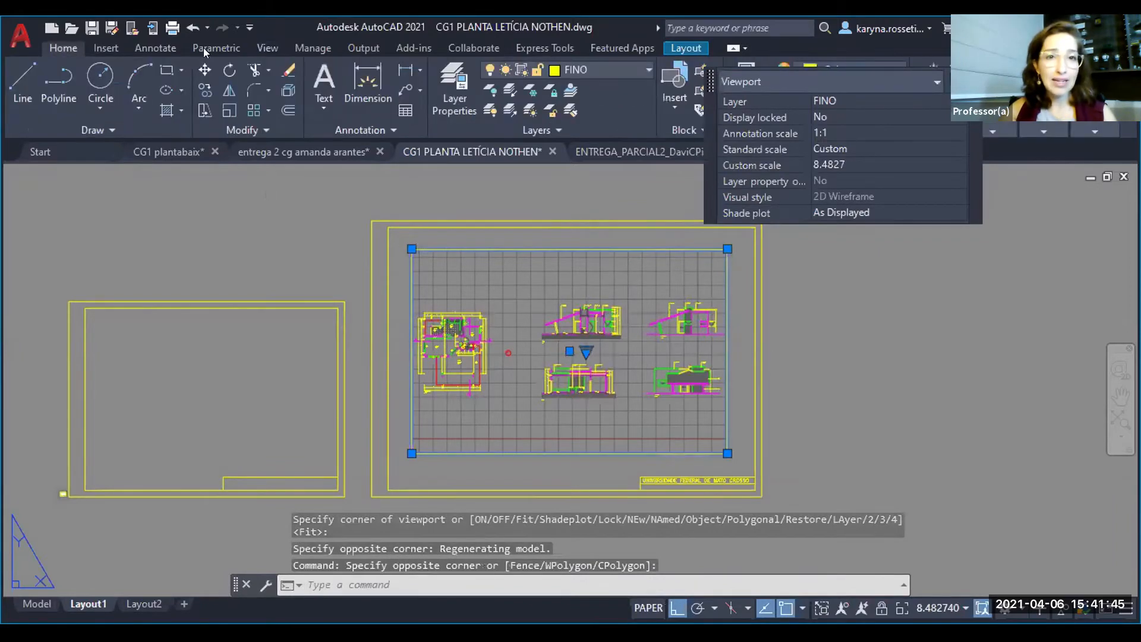
left_click(565, 68)
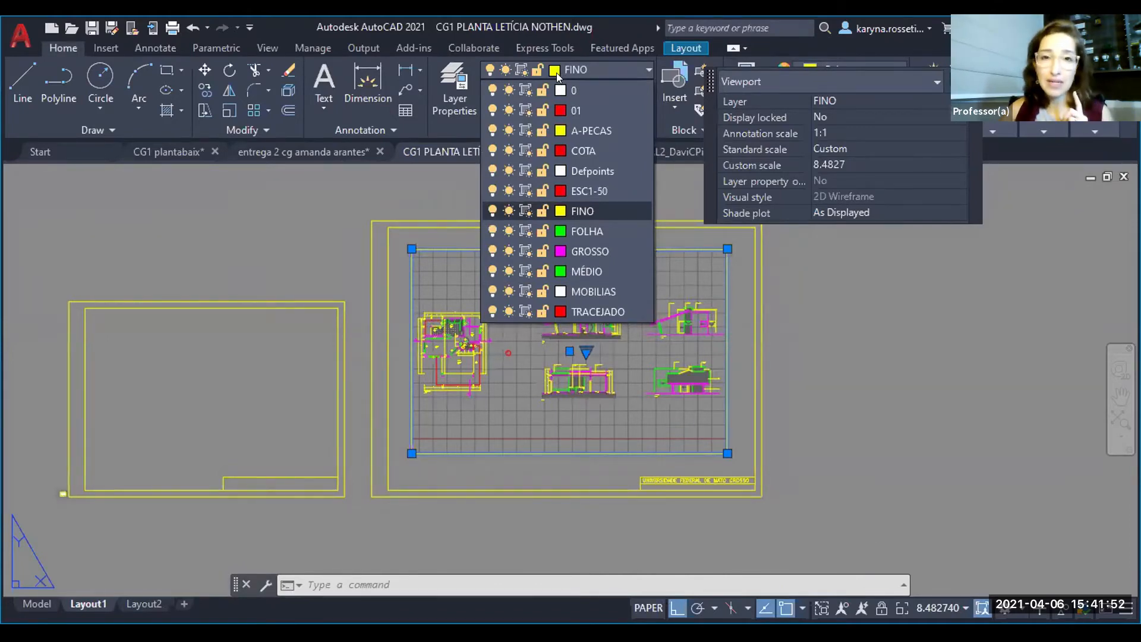
left_click(580, 171)
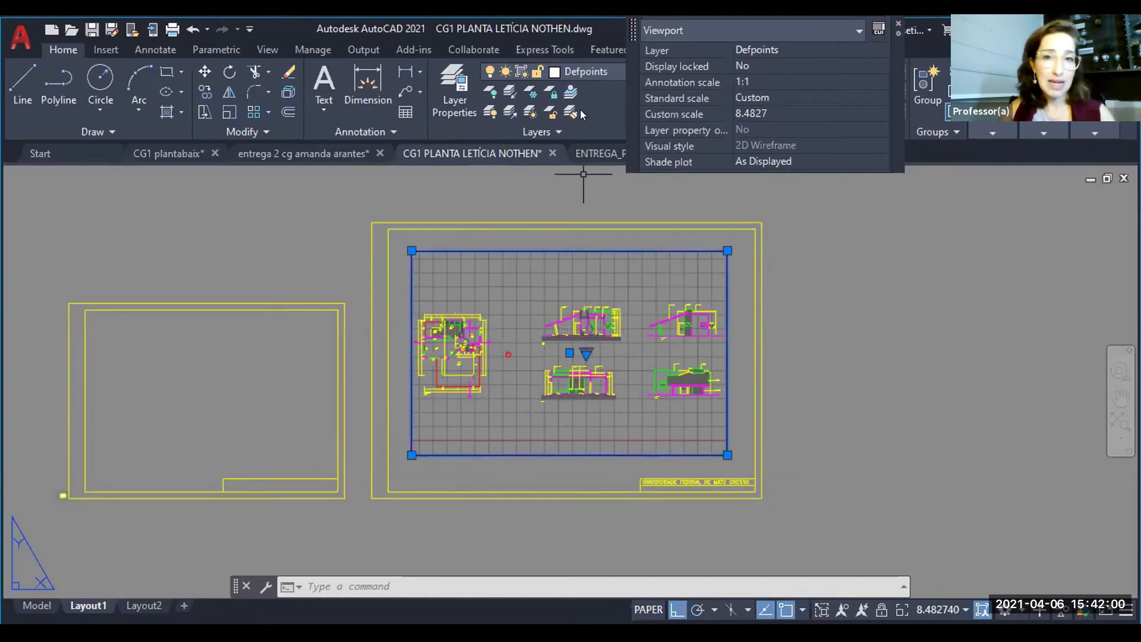
key("Escape")
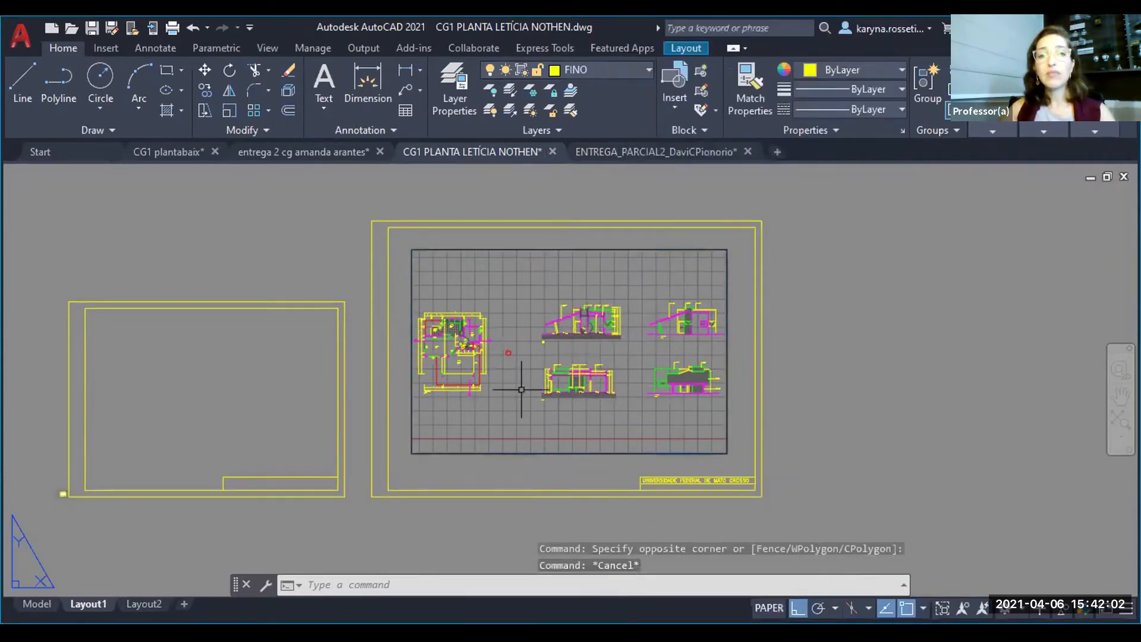
middle_click_drag(489, 374, 466, 350)
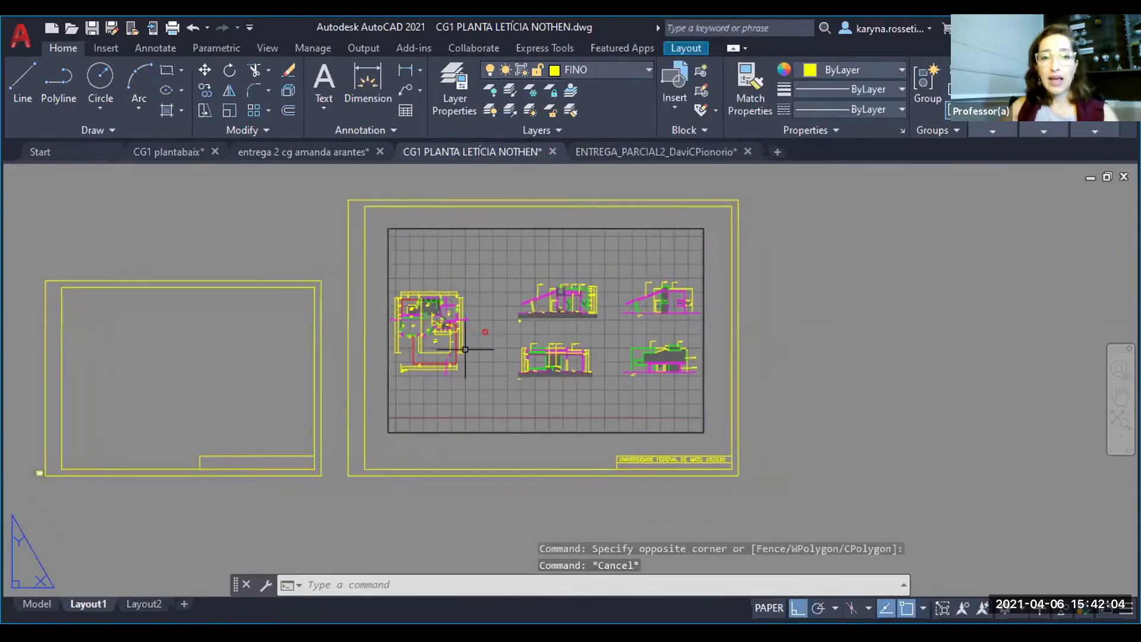
scroll(629, 318, "down", 2)
scroll(515, 281, "up", 2)
scroll(509, 295, "up", 2)
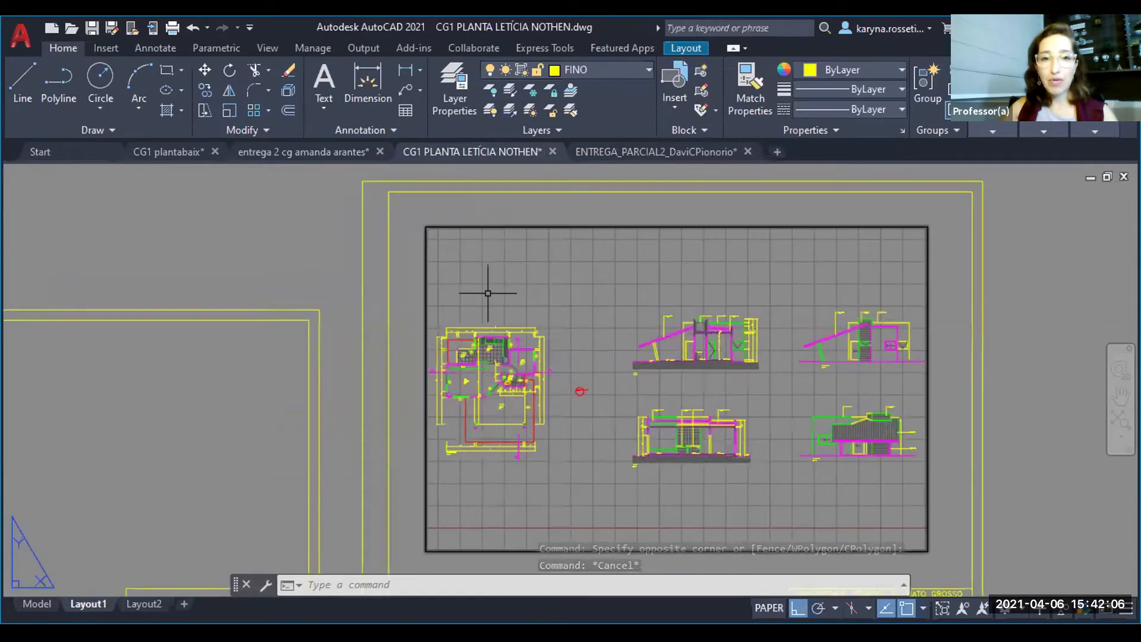
middle_click_drag(632, 420, 466, 347)
scroll(460, 364, "down", 2)
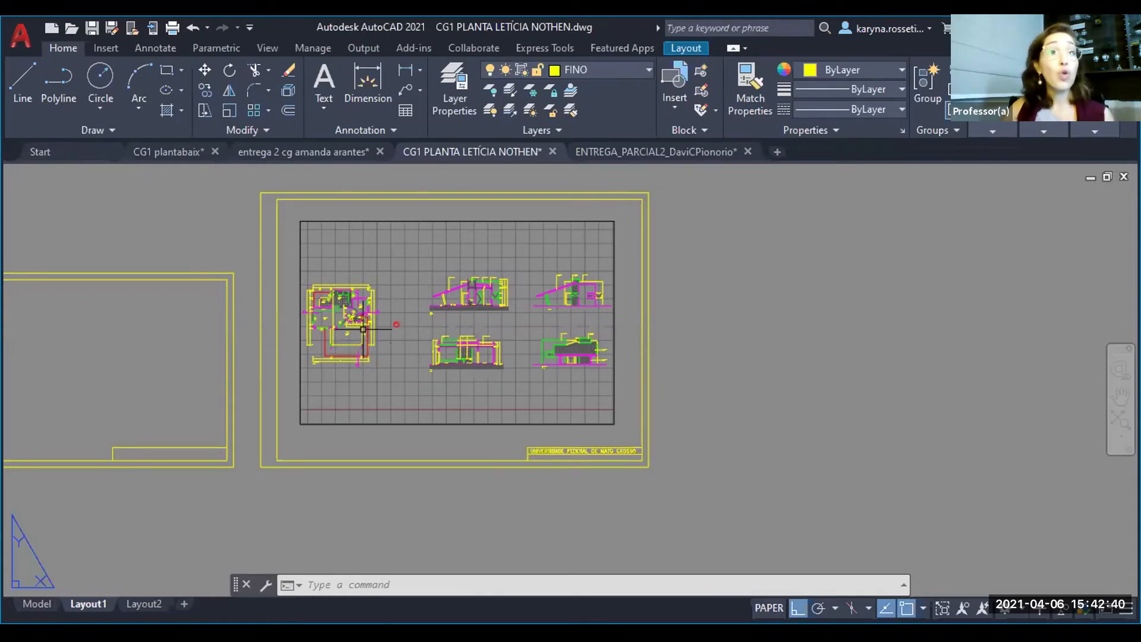
- Activate the viewport's model space and frame the floor plan in its centre so the plan nearly fills the viewport height
double_click(406, 313)
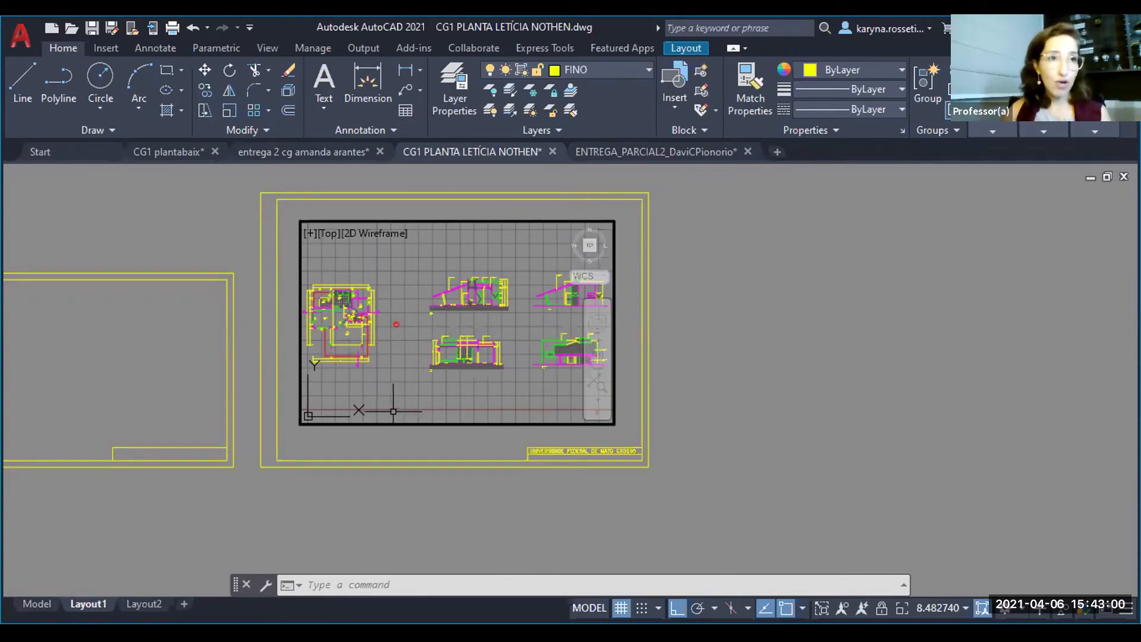
mouse_move(418, 337)
middle_mouse_down()
mouse_move(573, 344)
mouse_move(288, 344)
mouse_move(379, 331)
mouse_move(603, 354)
mouse_move(538, 338)
middle_mouse_up()
scroll(465, 331, "up", 5)
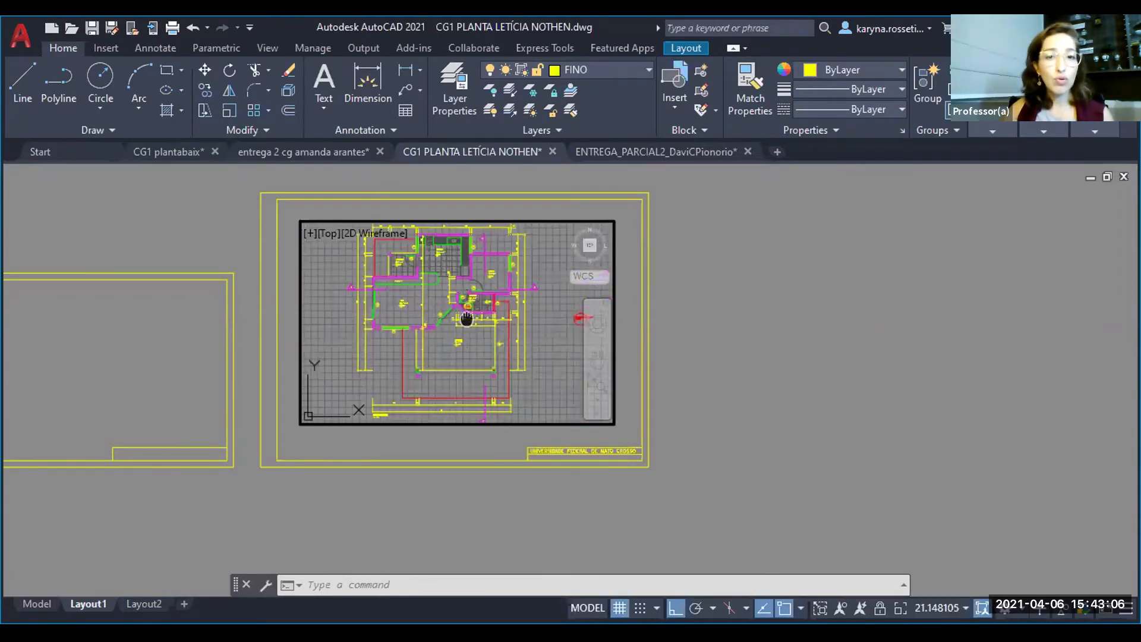
middle_click_drag(466, 331, 467, 331)
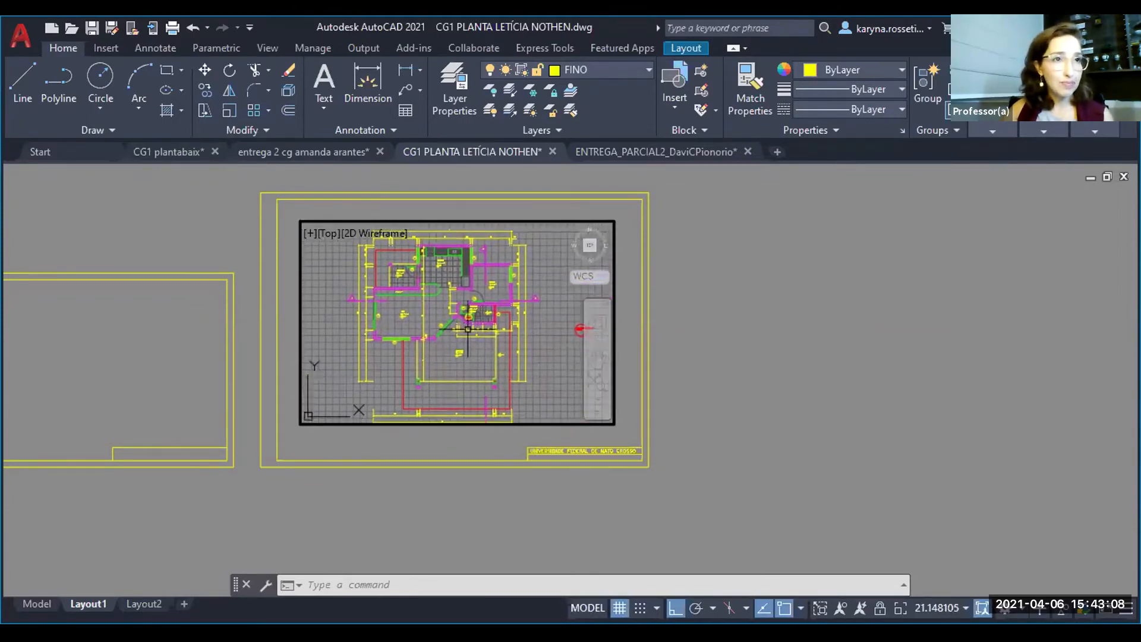
middle_click_drag(515, 346, 399, 323)
middle_click_drag(474, 353, 356, 365)
mouse_move(428, 361)
middle_mouse_down()
mouse_move(387, 308)
mouse_move(482, 287)
mouse_move(611, 283)
middle_mouse_up()
mouse_move(416, 229)
middle_mouse_down()
mouse_move(468, 274)
mouse_move(475, 320)
middle_mouse_up()
middle_click_drag(587, 332, 598, 324)
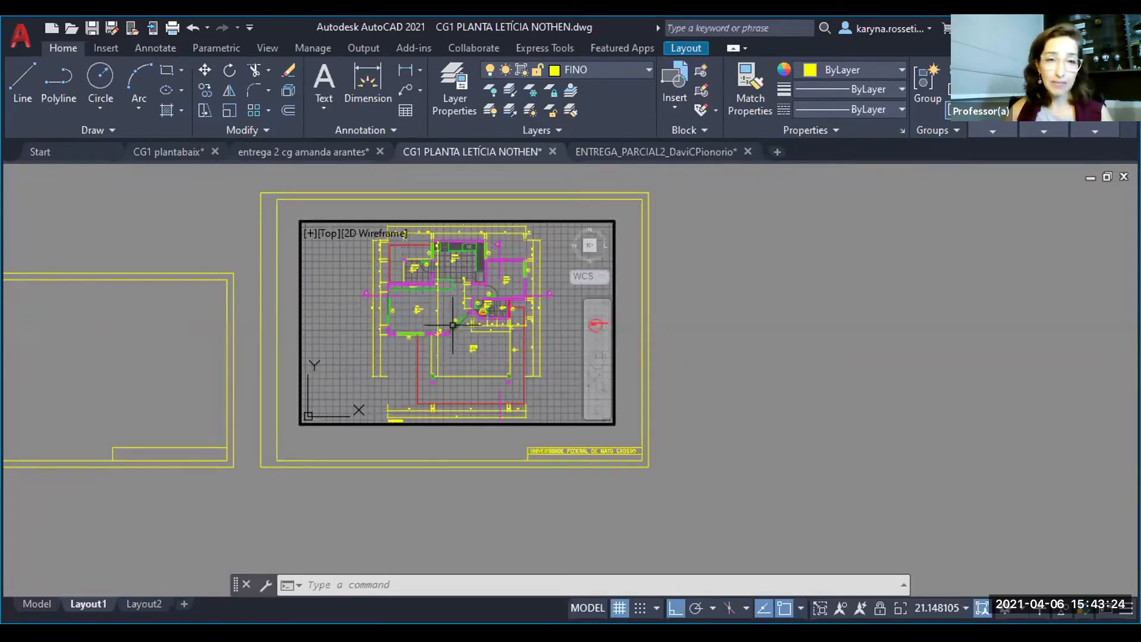
scroll(441, 348, "down", 3)
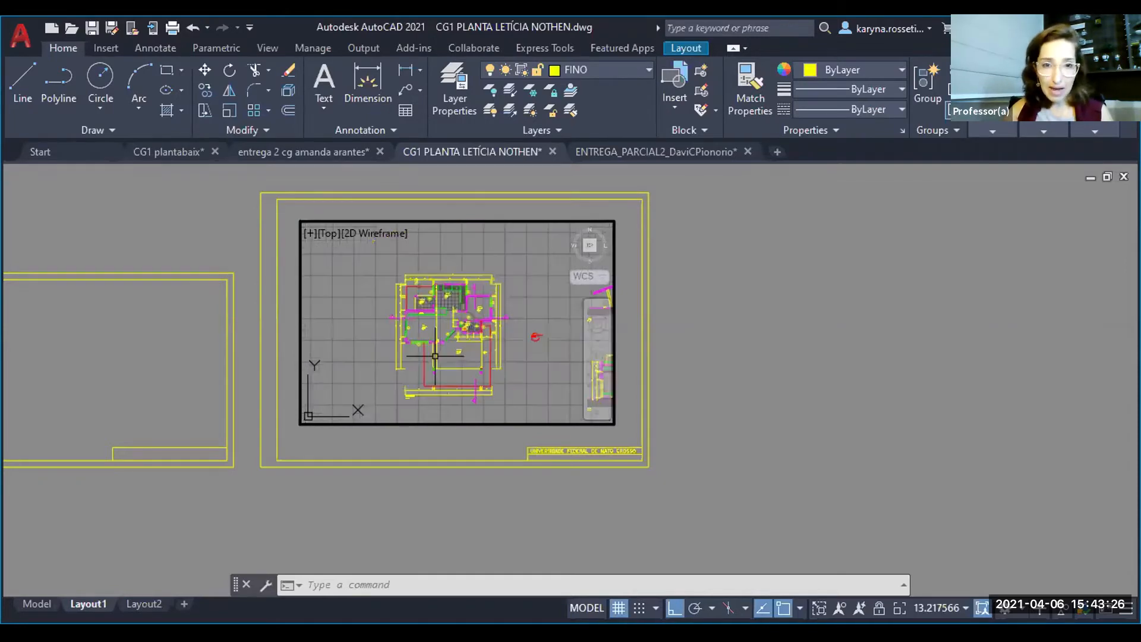
scroll(449, 351, "up", 3)
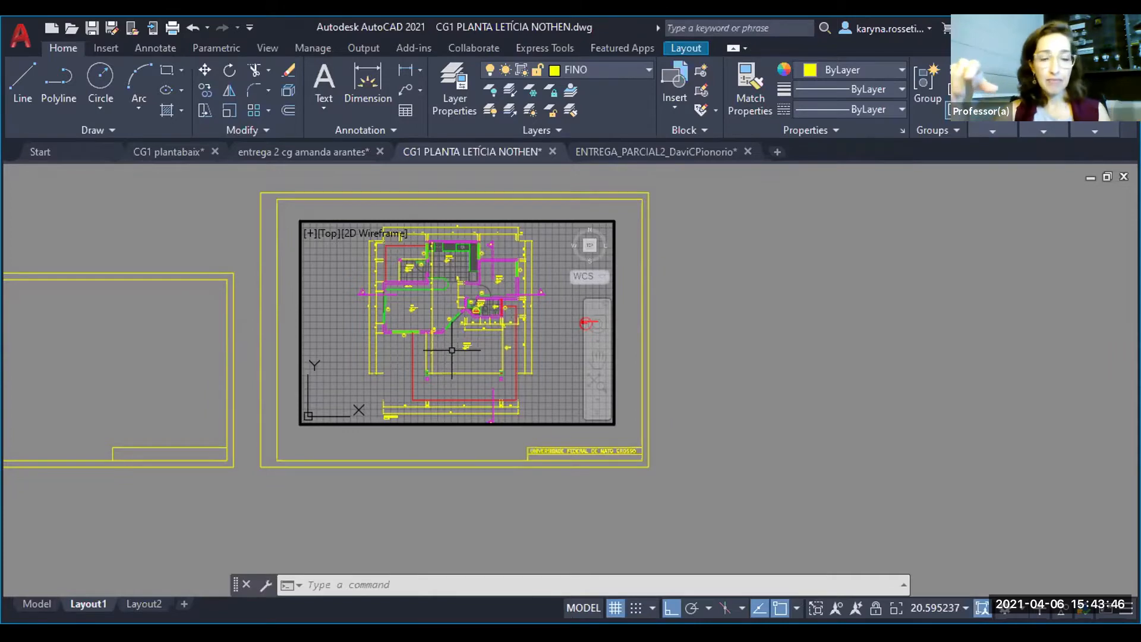
- Scale the floor plan in the viewport to 1:50 with a zoom factor of 1000/50XP and return to paper space
type("z")
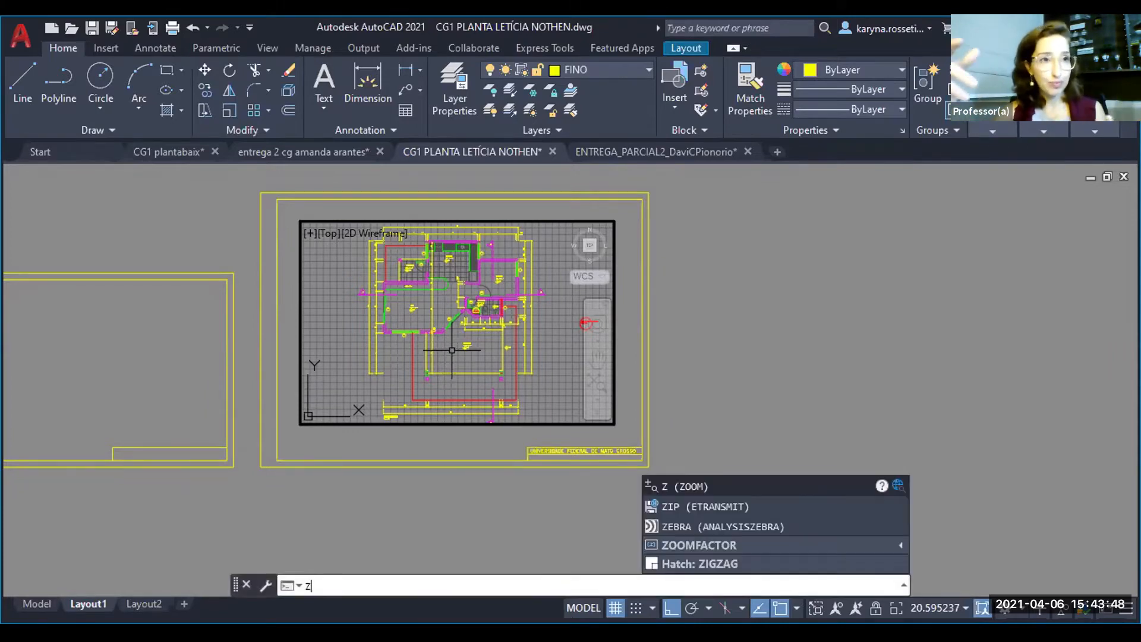
key("Return")
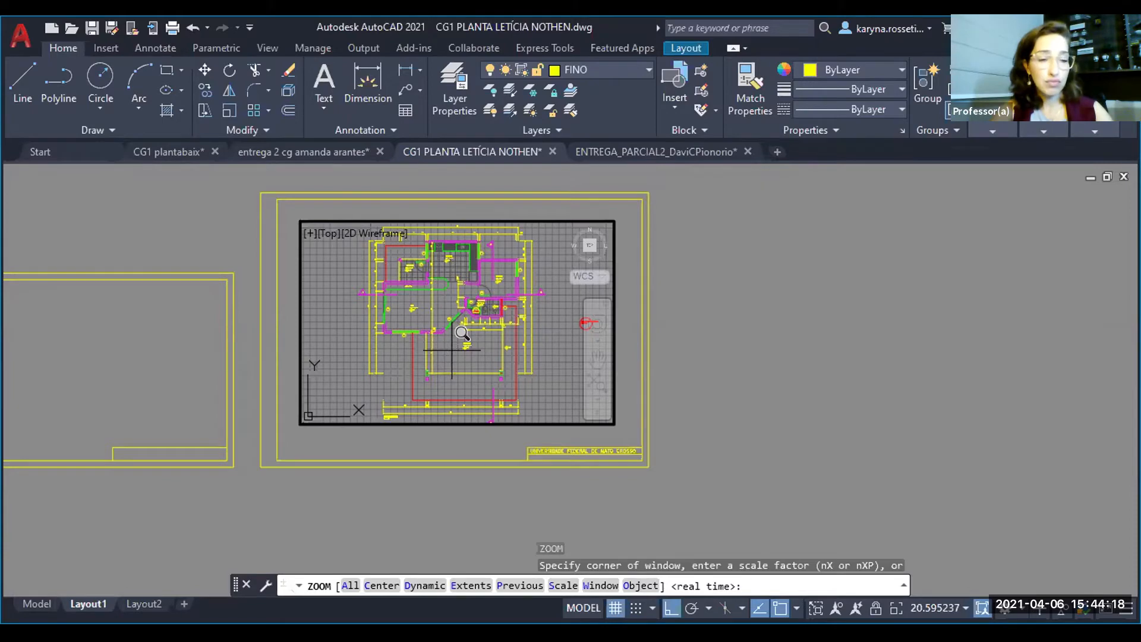
type("100")
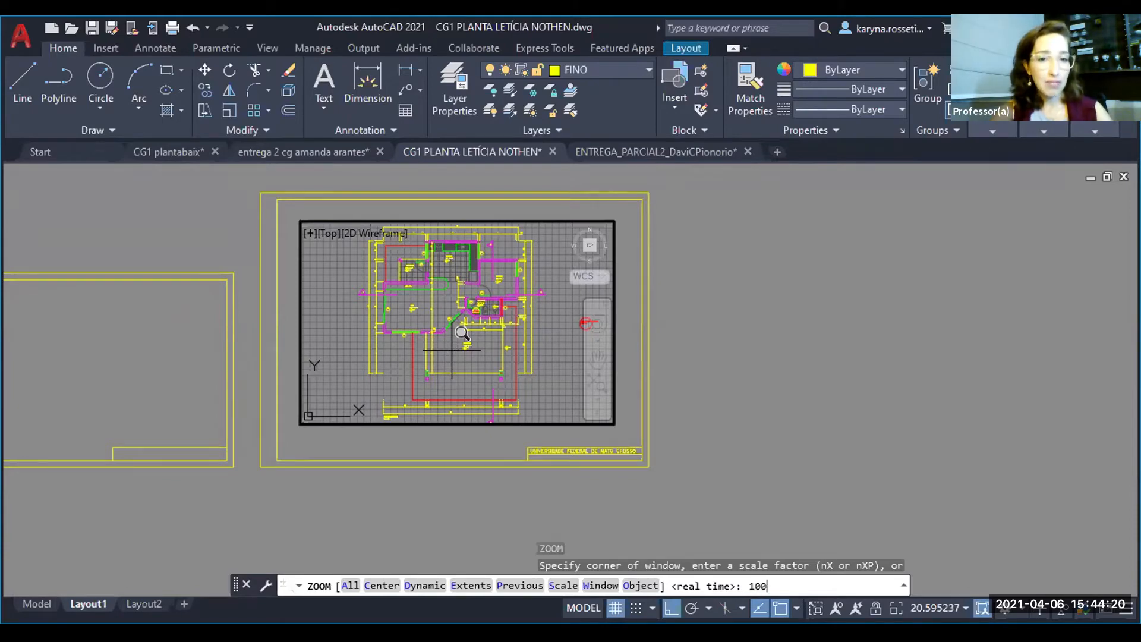
type("0")
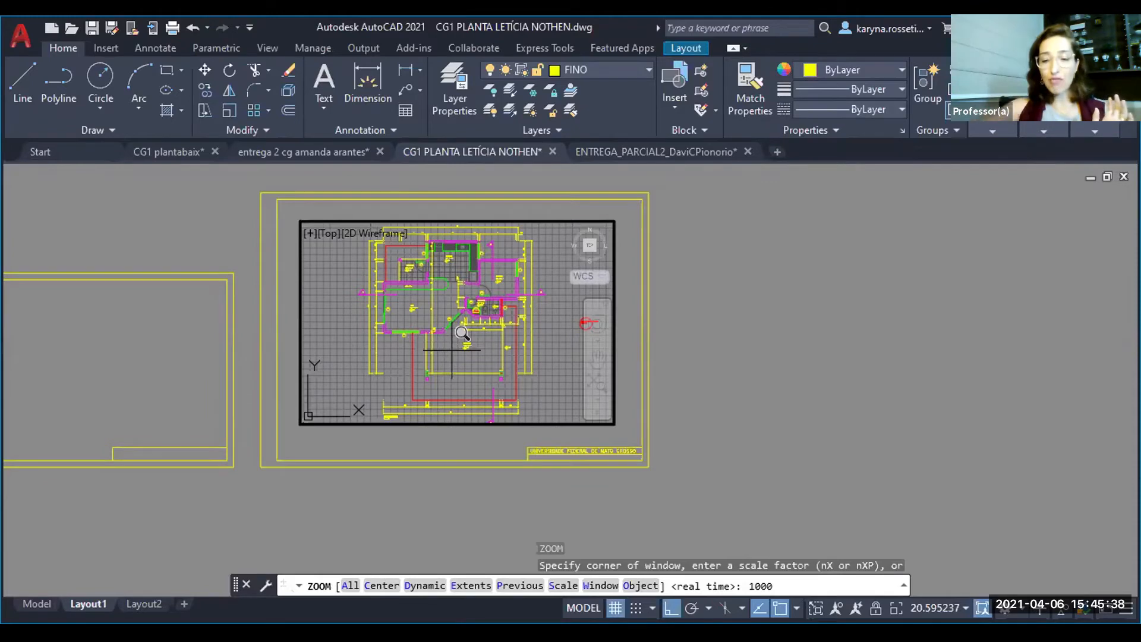
type("/")
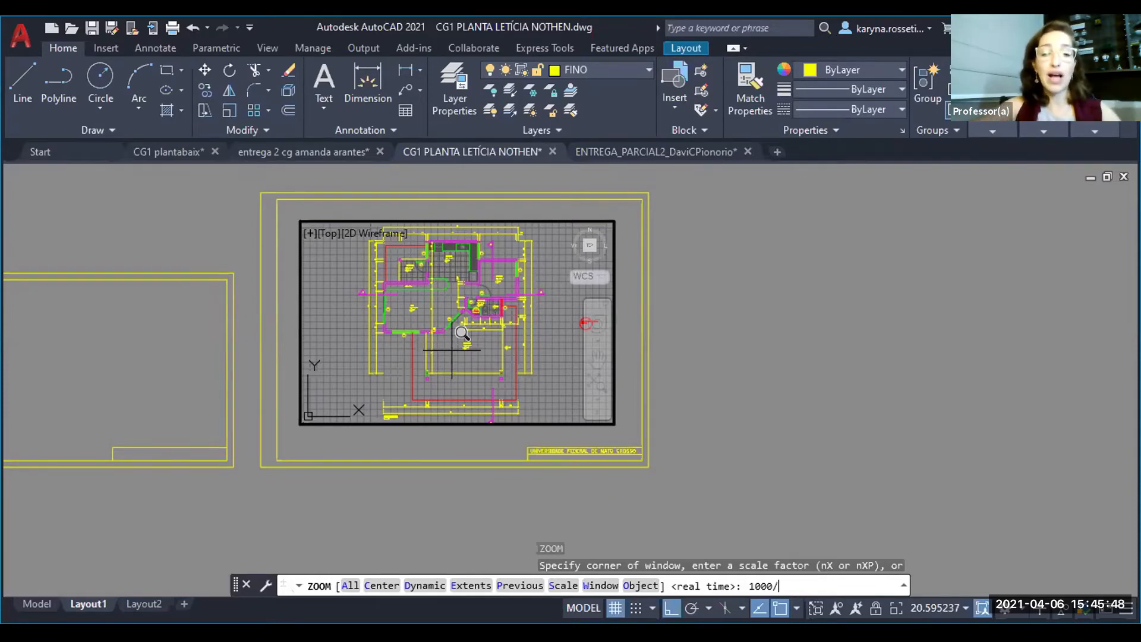
type("50")
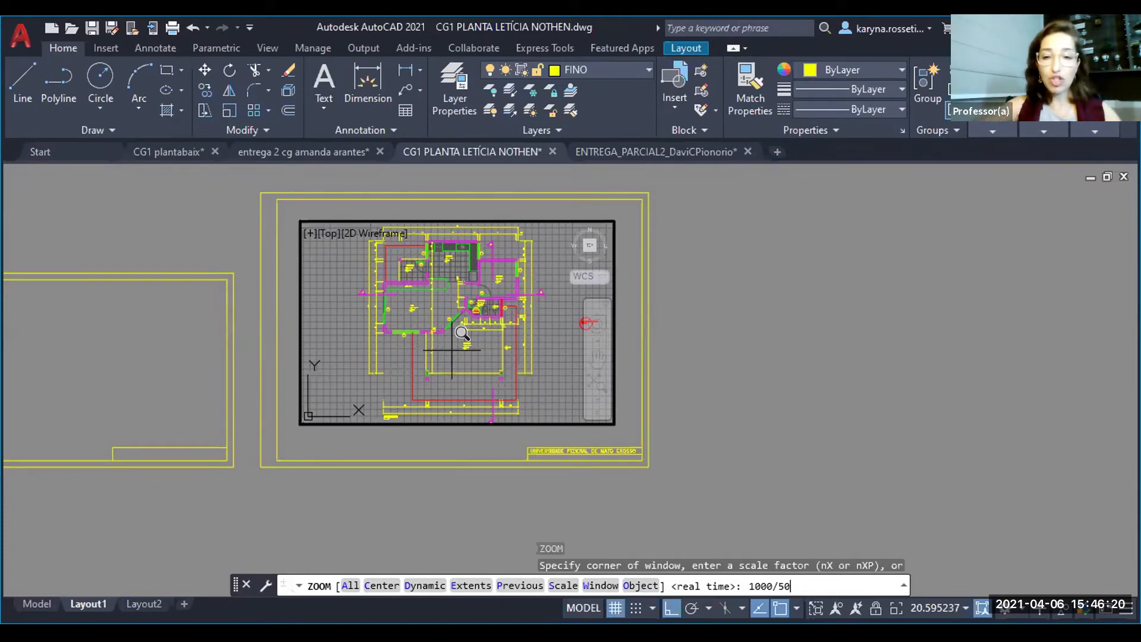
type("XP")
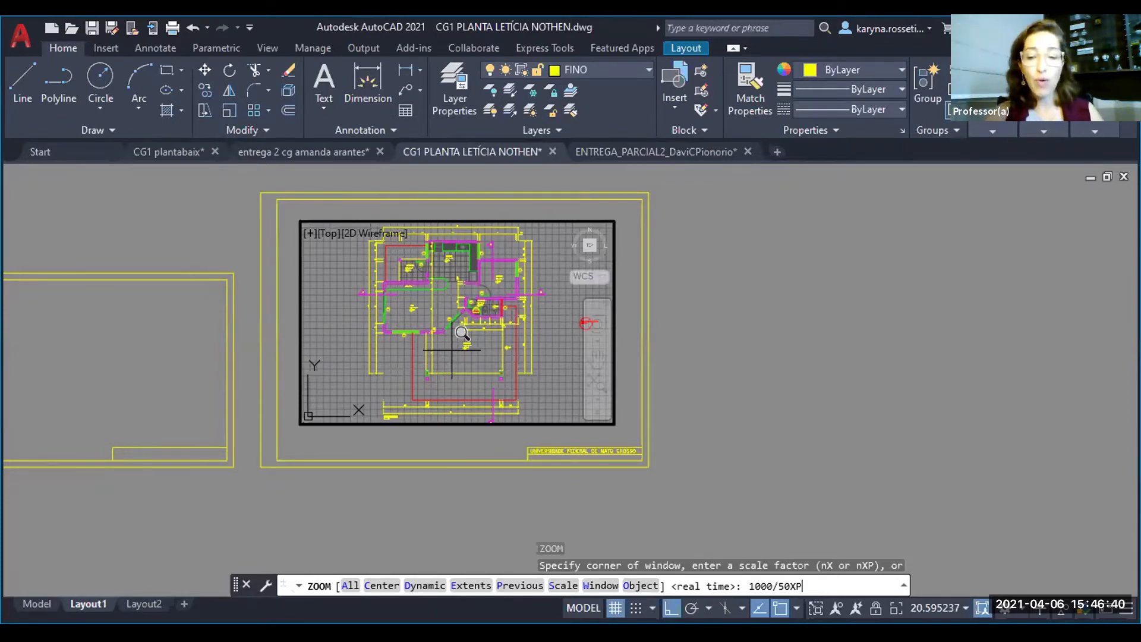
key("Return")
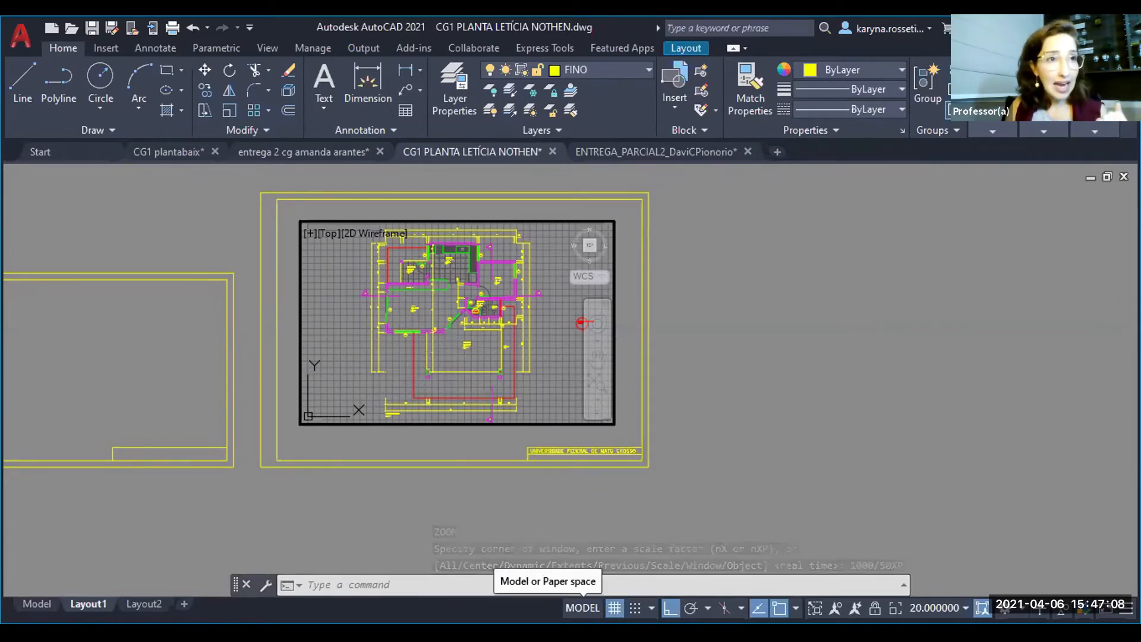
left_click(583, 608)
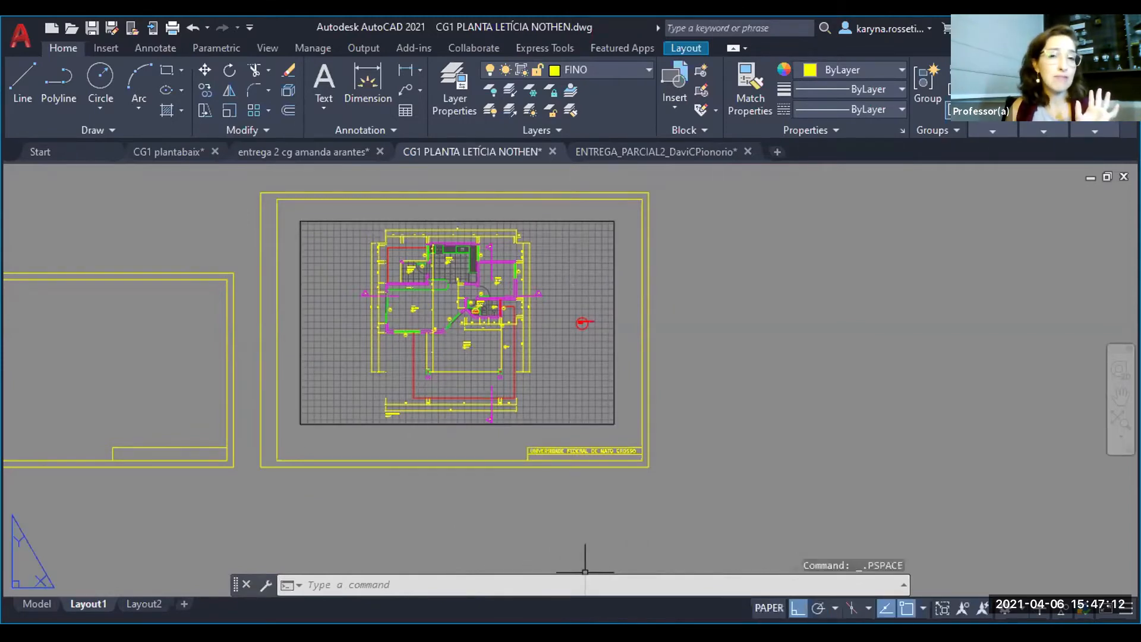
mouse_move(555, 369)
middle_mouse_down()
mouse_move(1011, 466)
mouse_move(656, 382)
middle_mouse_up()
middle_click_drag(687, 425, 637, 408)
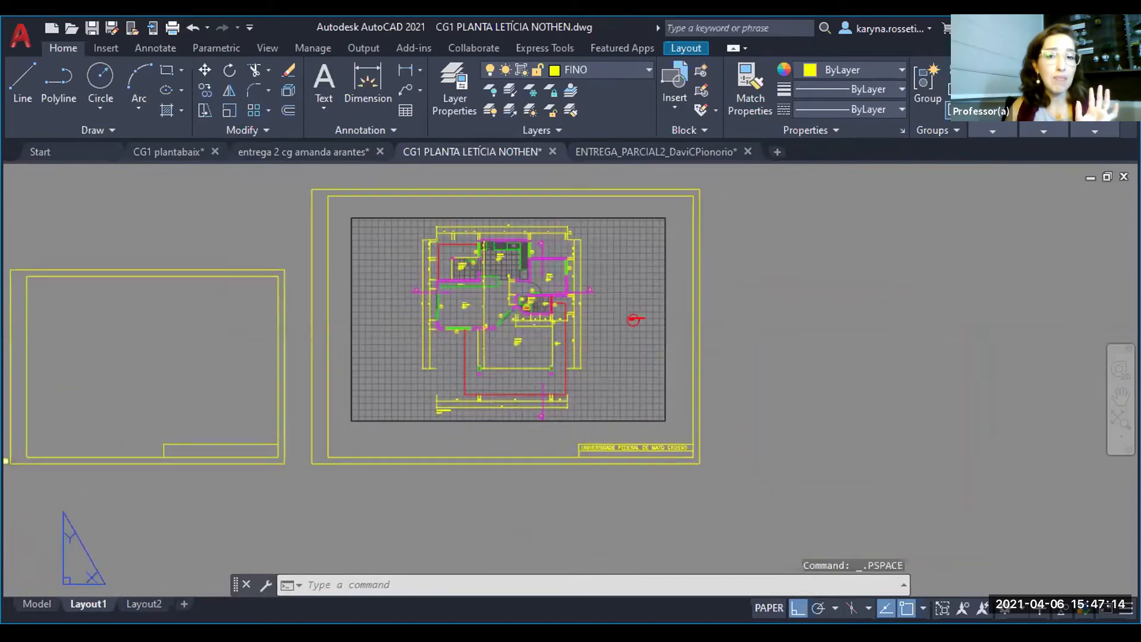
- Narrow the viewport by stretching its right and left edges inward until the frame fits closely around the floor plan
left_click(644, 407)
left_click(624, 397)
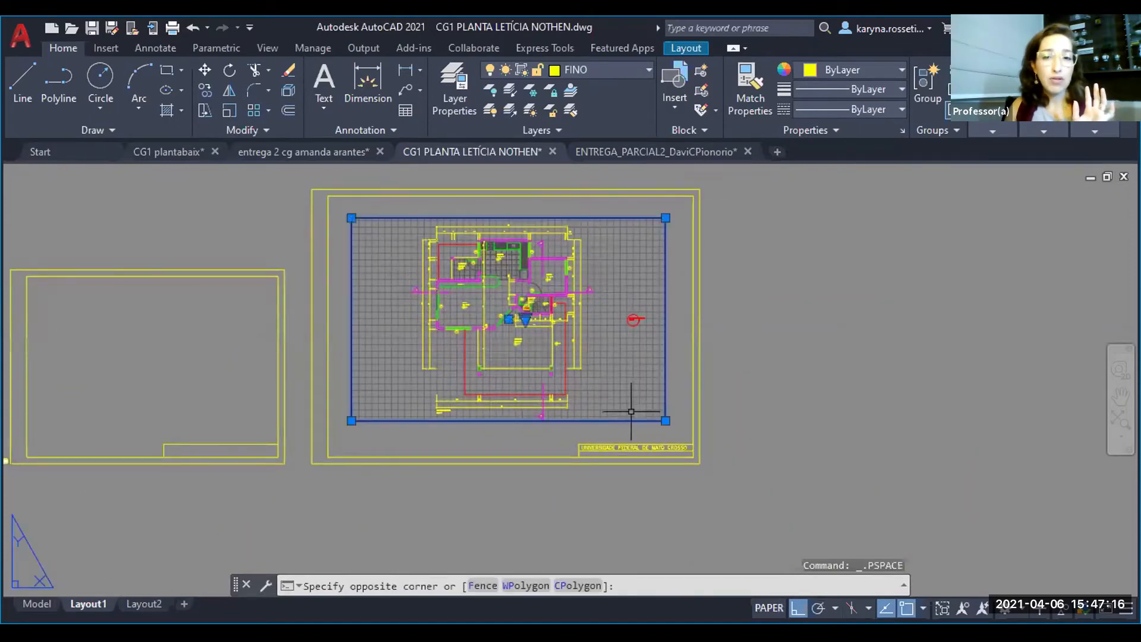
left_click(665, 421)
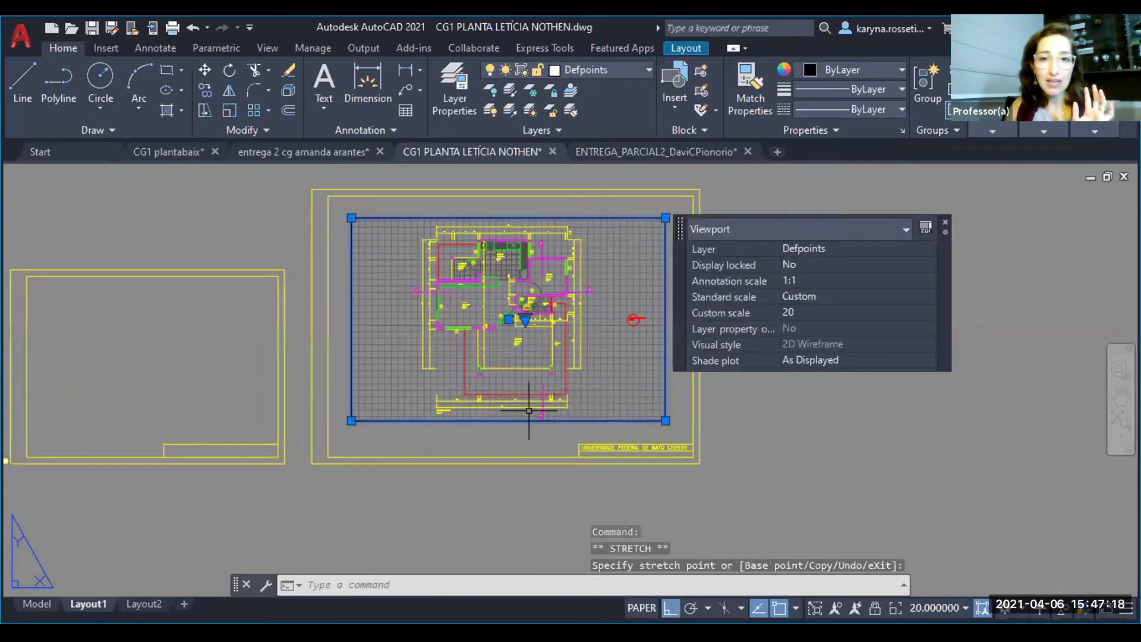
left_click(666, 420)
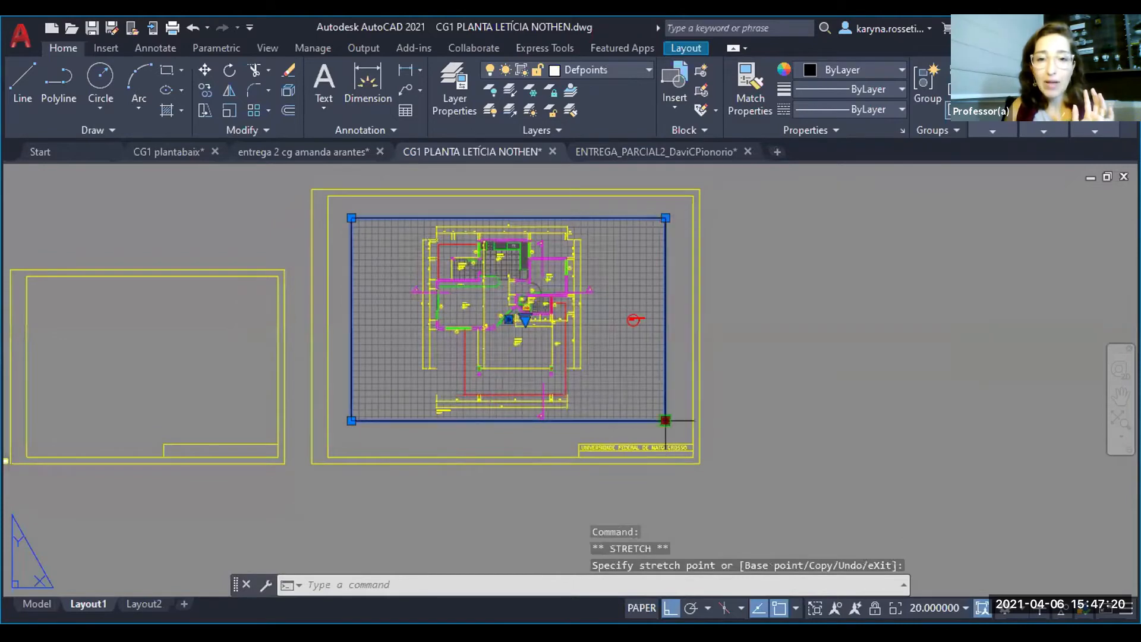
left_click(600, 420)
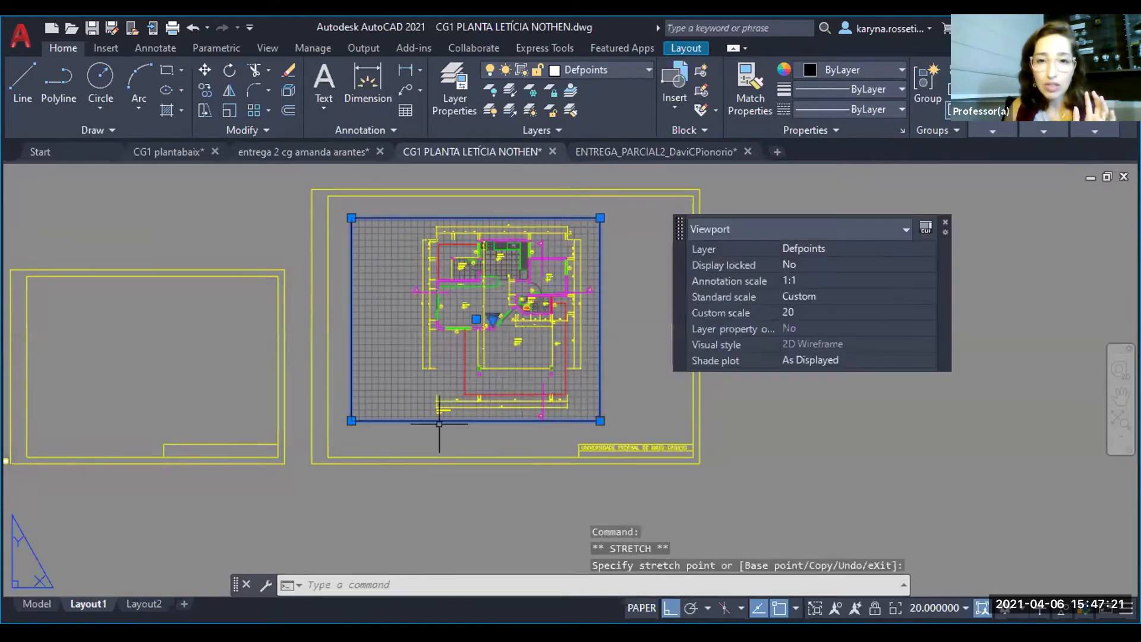
left_click(351, 421)
left_click(404, 430)
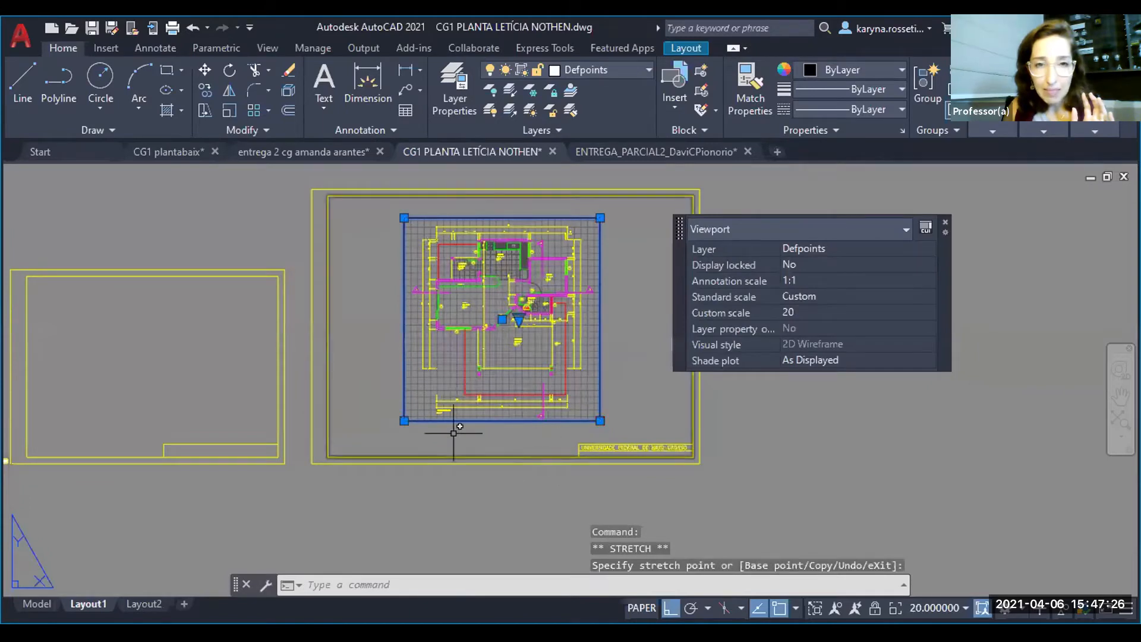
scroll(457, 431, "up", 4)
scroll(369, 438, "down", 4)
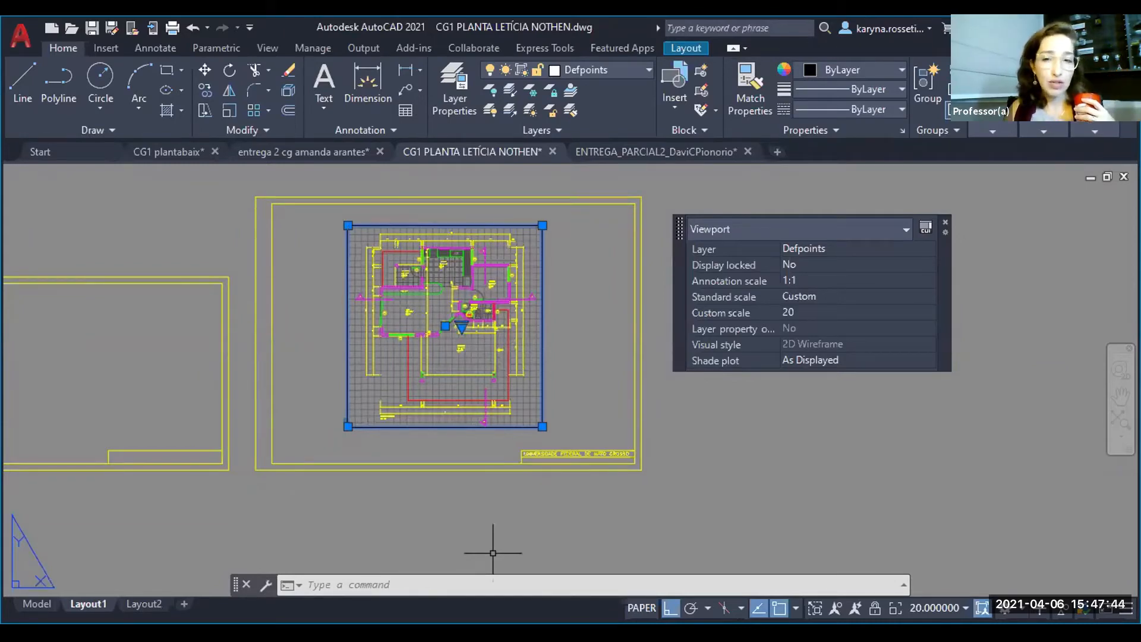
- Toggle between the viewport's model space and the sheet's paper space, ending in paper space
left_click(642, 607)
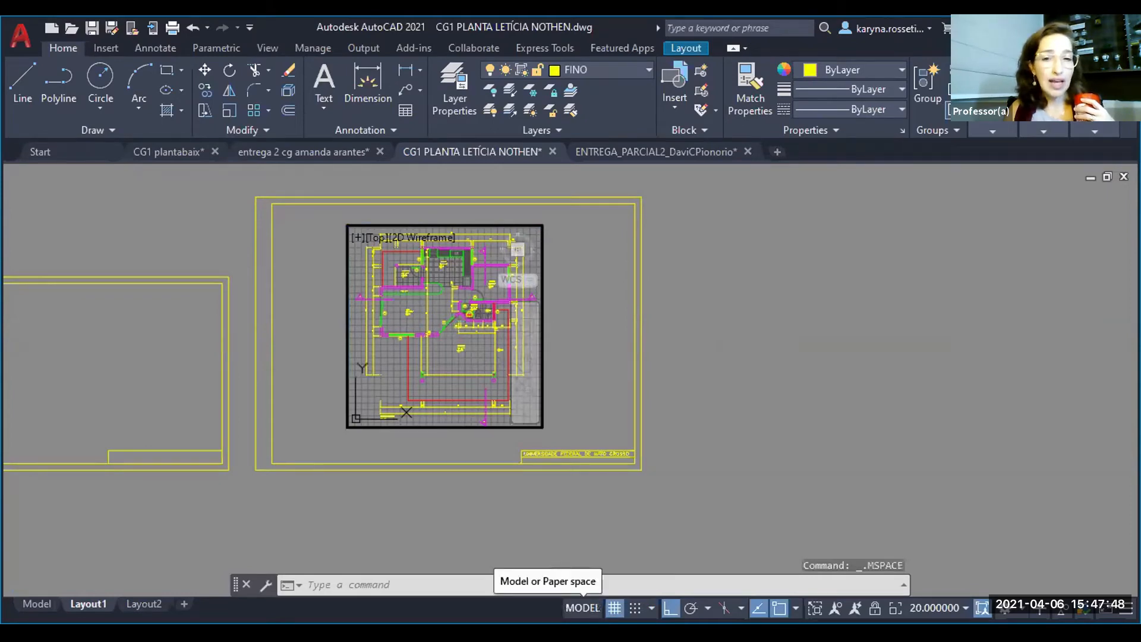
left_click(582, 607)
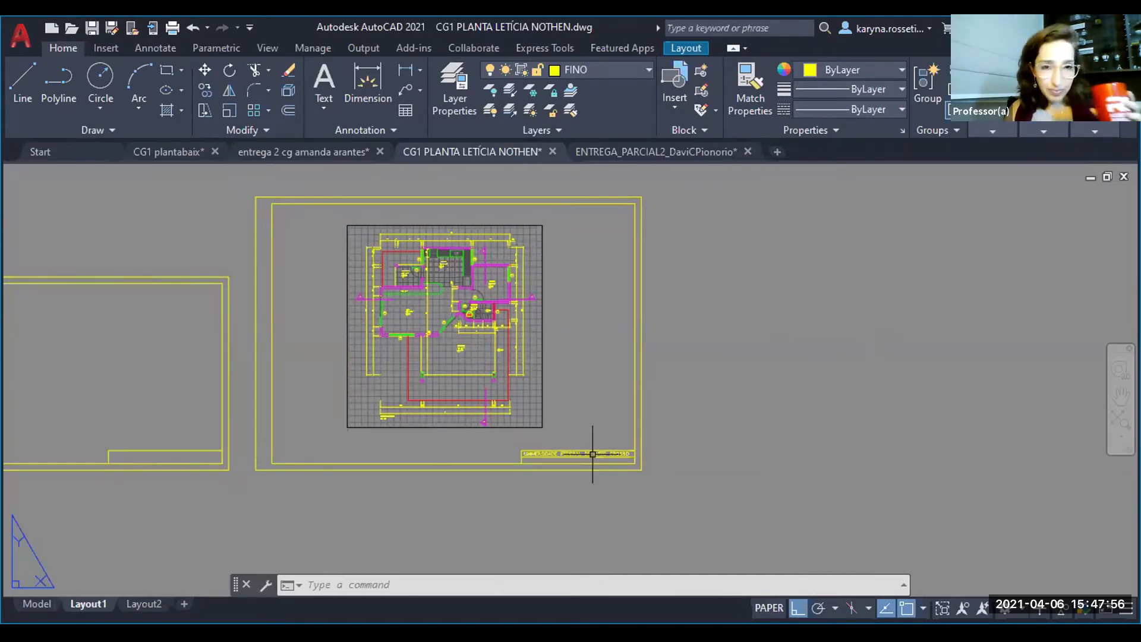
left_click(769, 608)
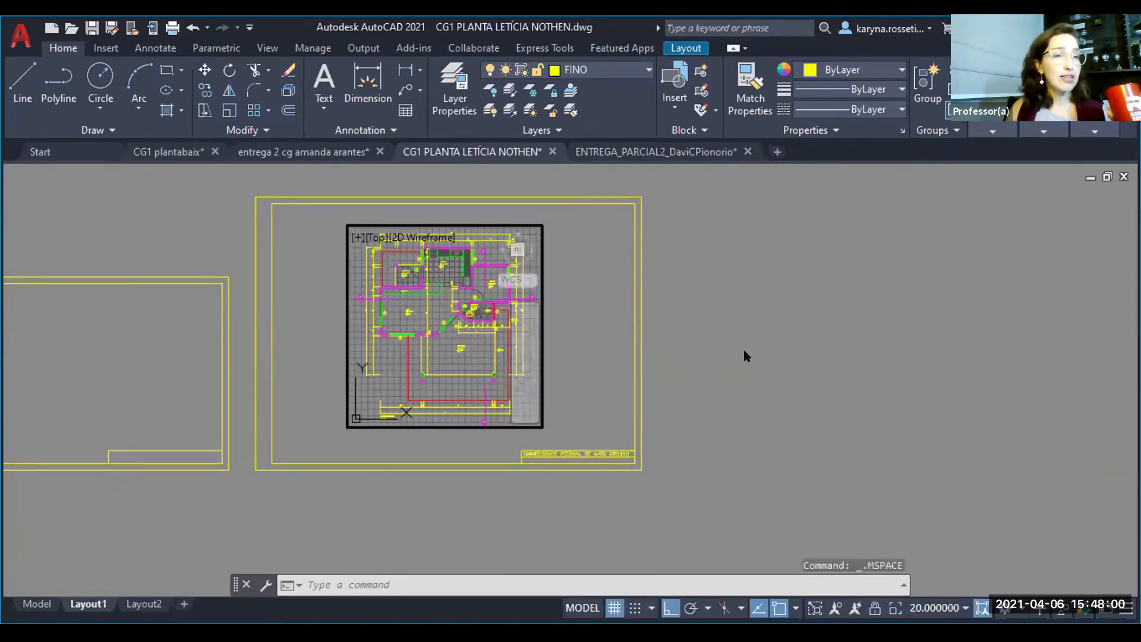
double_click(759, 315)
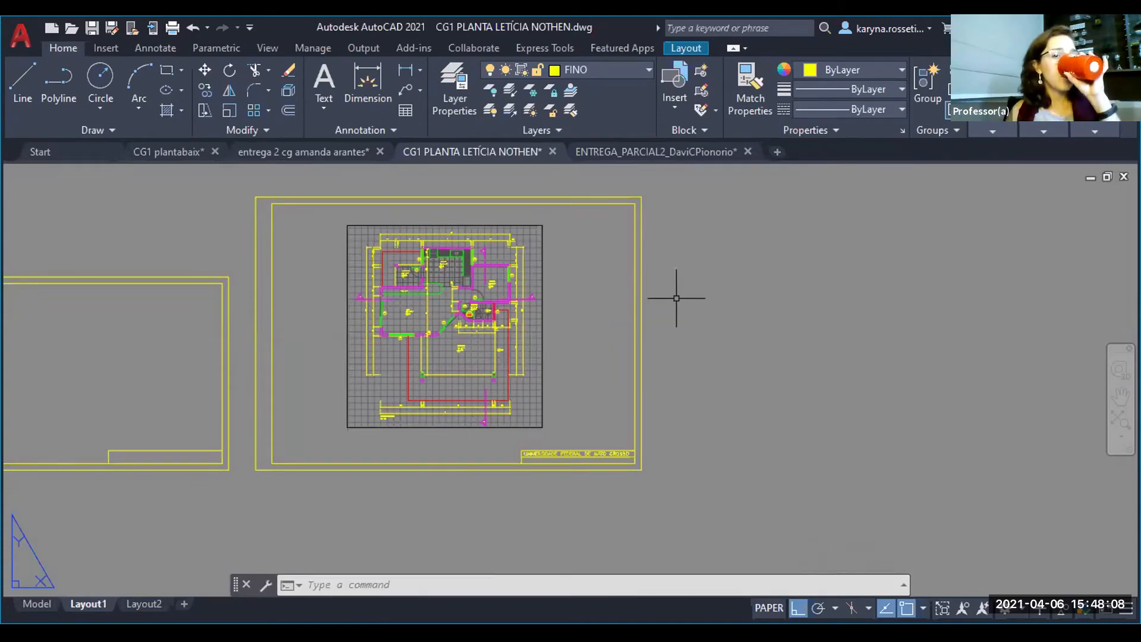
- Move the floor plan viewport horizontally until it sits close to the larger sheet's left inner margin
left_click(570, 352)
left_click(498, 321)
type("m")
key("Return")
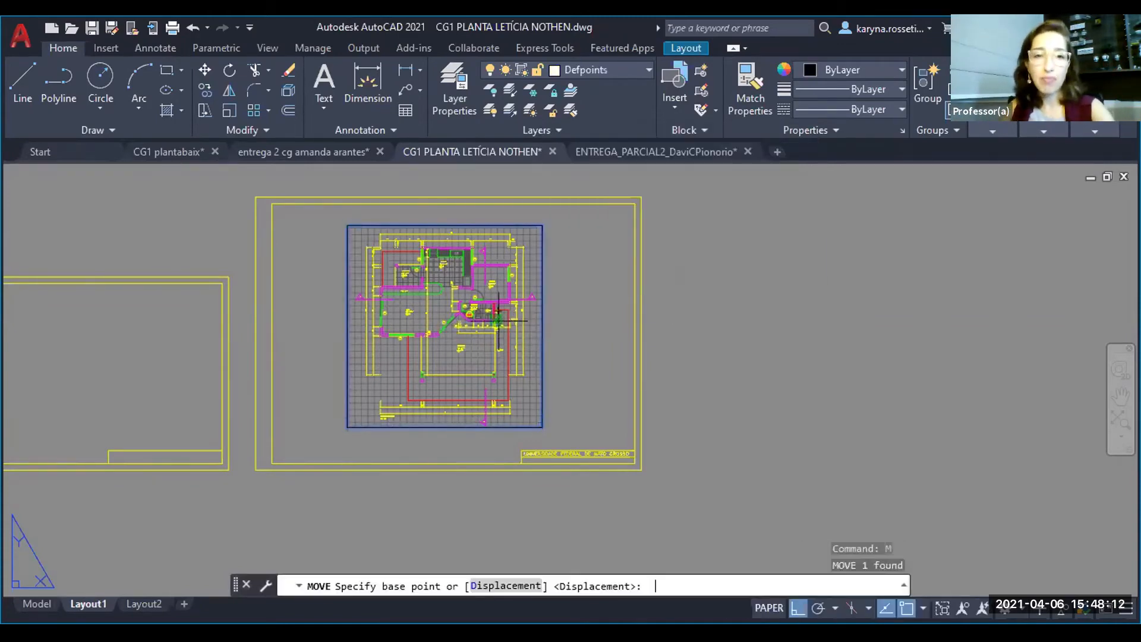
scroll(426, 293, "up", 2)
left_click(428, 294)
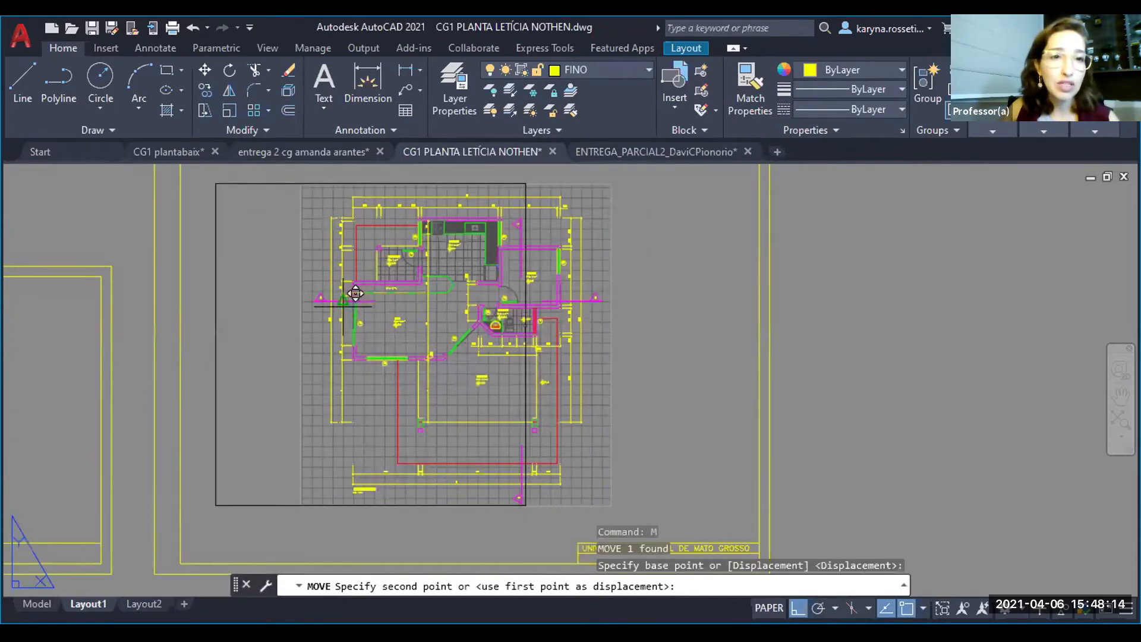
left_click(338, 288)
middle_click_drag(337, 288, 344, 360)
- Move the viewport straight up so it sits close beneath the larger sheet's upper inner margin
left_click(547, 331)
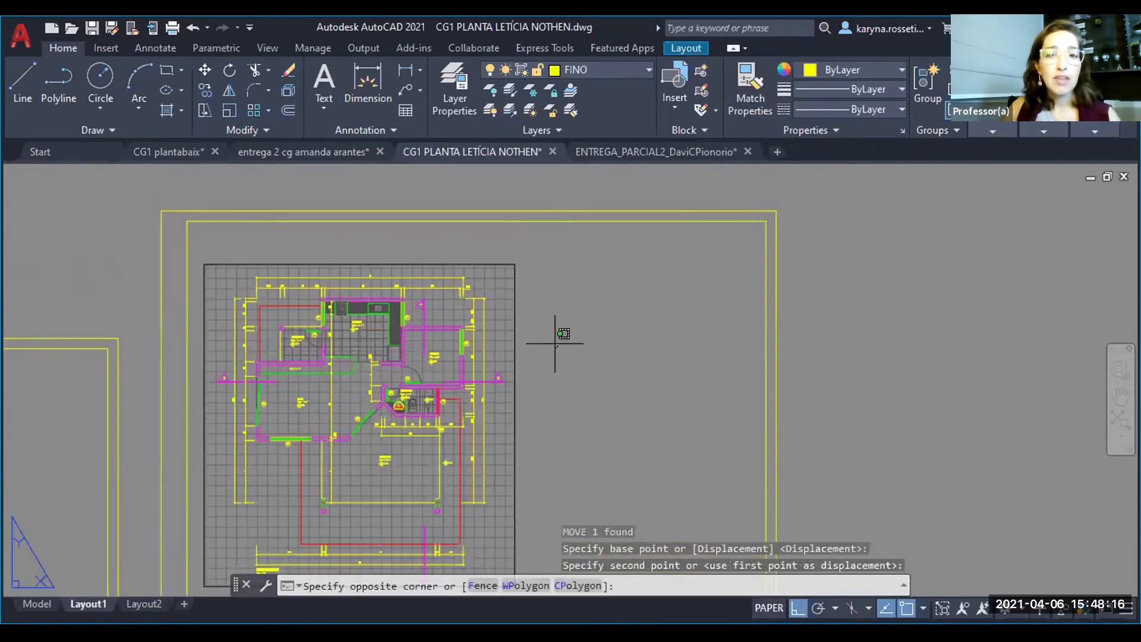
left_click(486, 312)
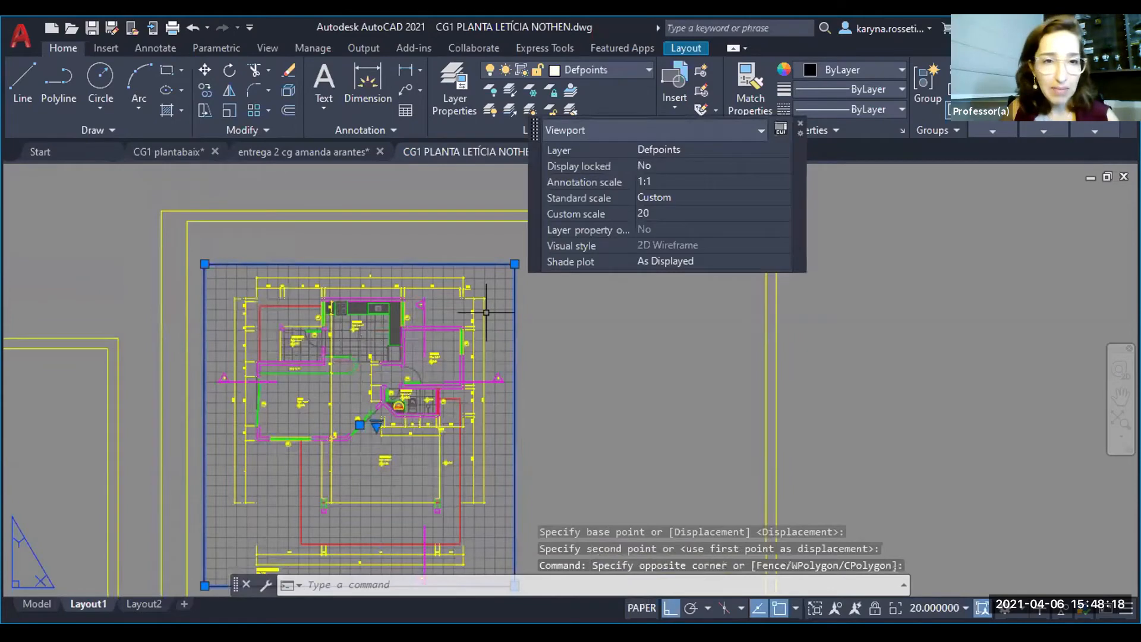
type("m")
key("space")
left_click(638, 374)
left_click(639, 350)
key("Escape")
scroll(435, 296, "down", 3)
middle_click_drag(368, 425, 373, 358)
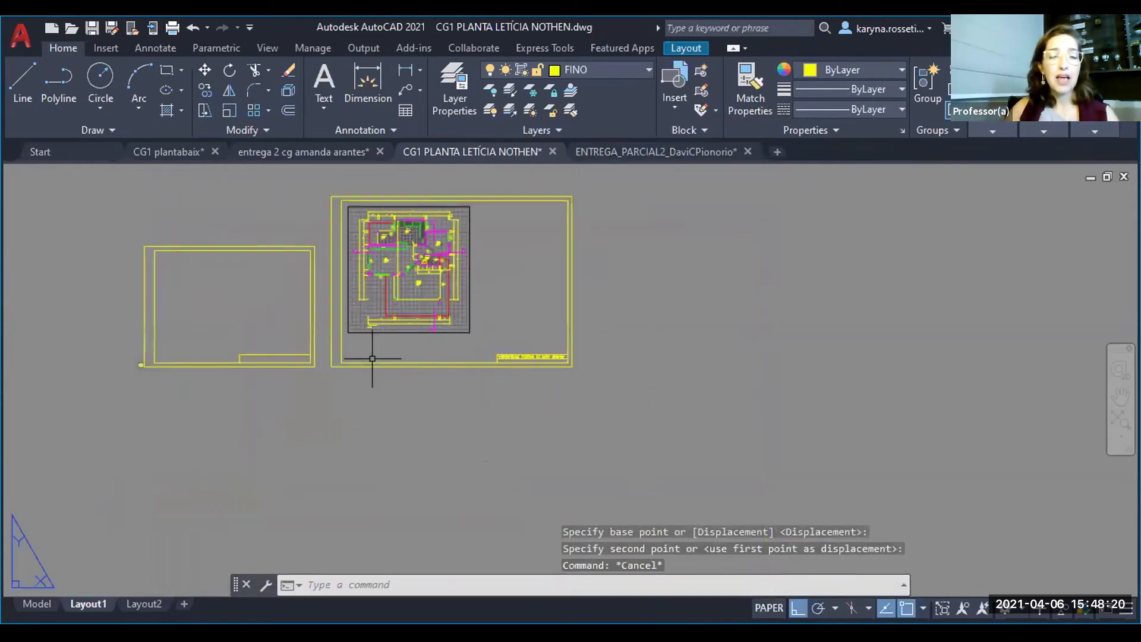
- Copy the title block's university text, with Ortho off, to just below the viewport's lower-left corner
scroll(372, 358, "up", 5)
middle_click_drag(271, 206, 309, 326)
scroll(256, 356, "down", 4)
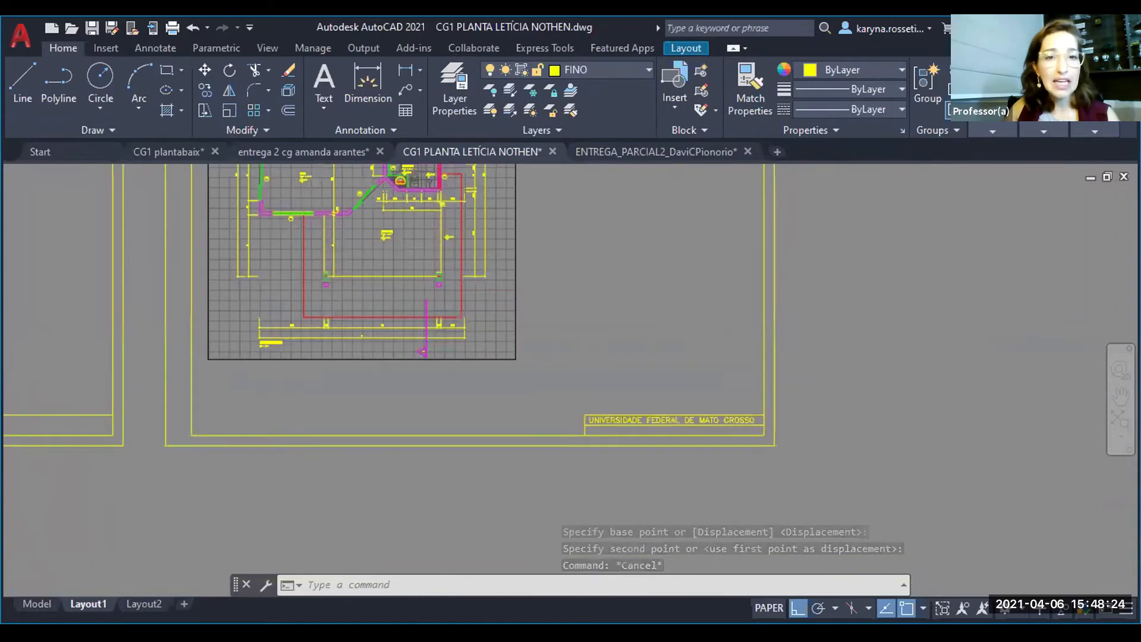
scroll(255, 357, "up", 2)
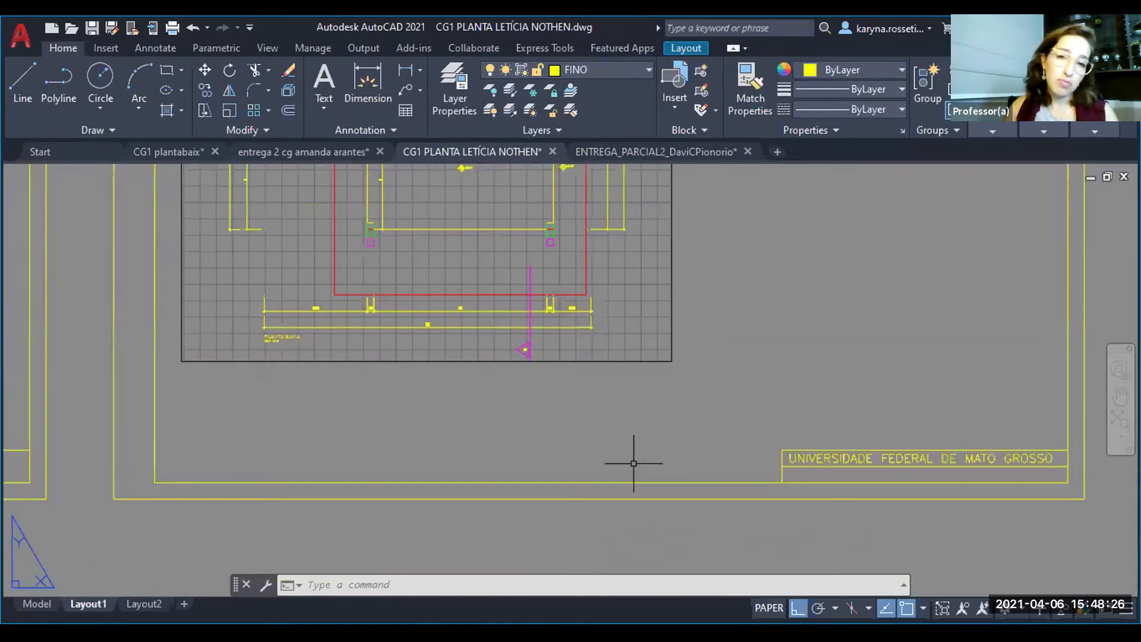
left_click(825, 459)
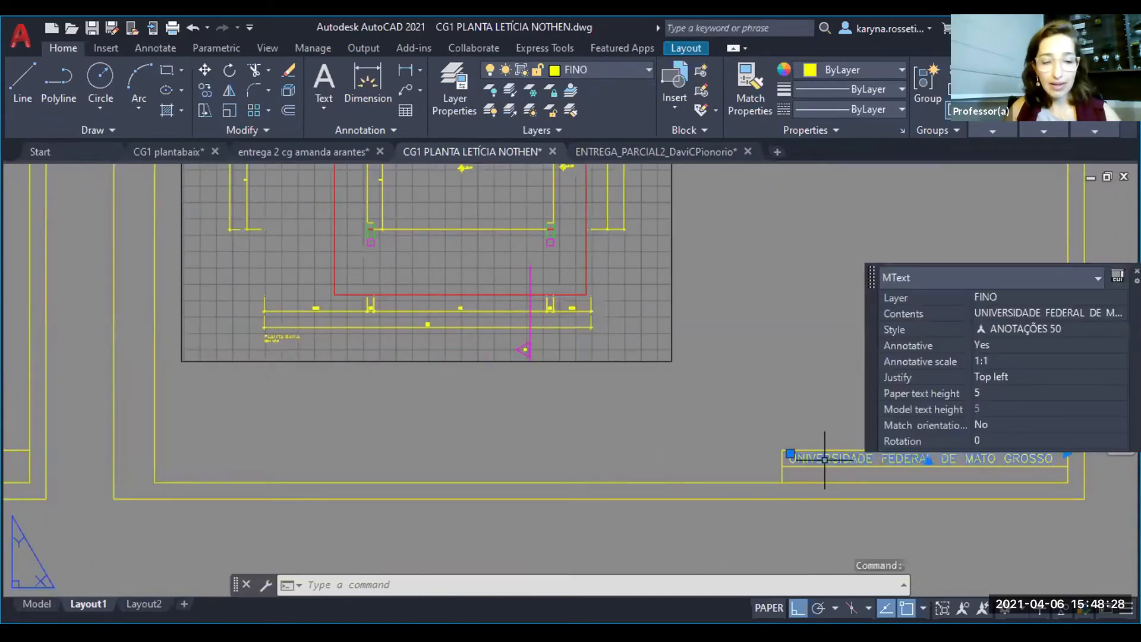
type("co")
key("Return")
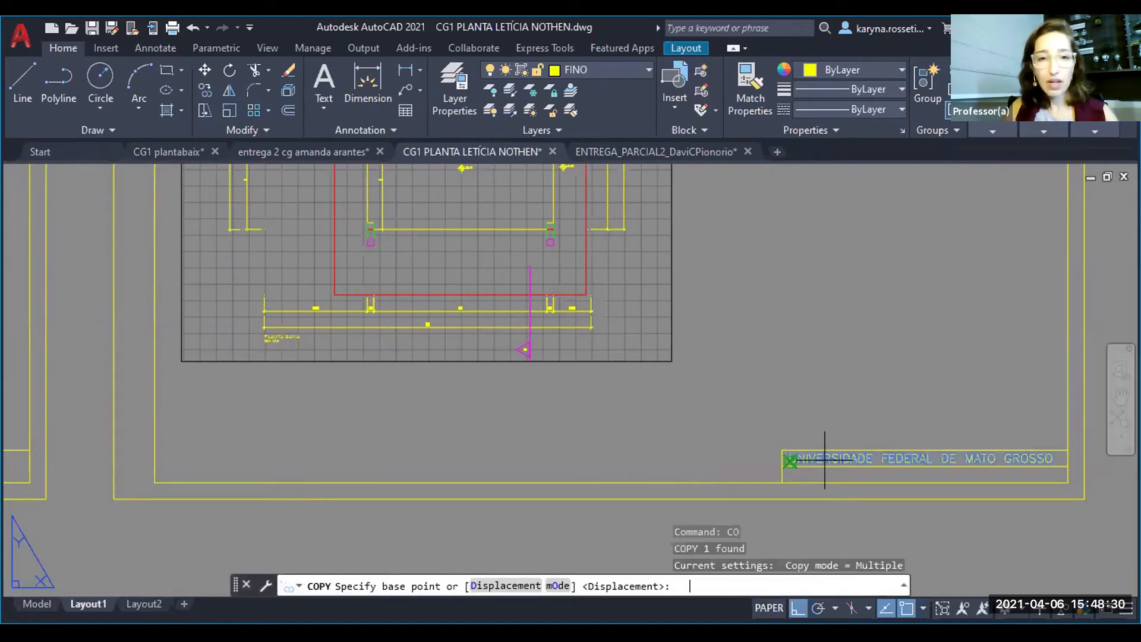
left_click(825, 460)
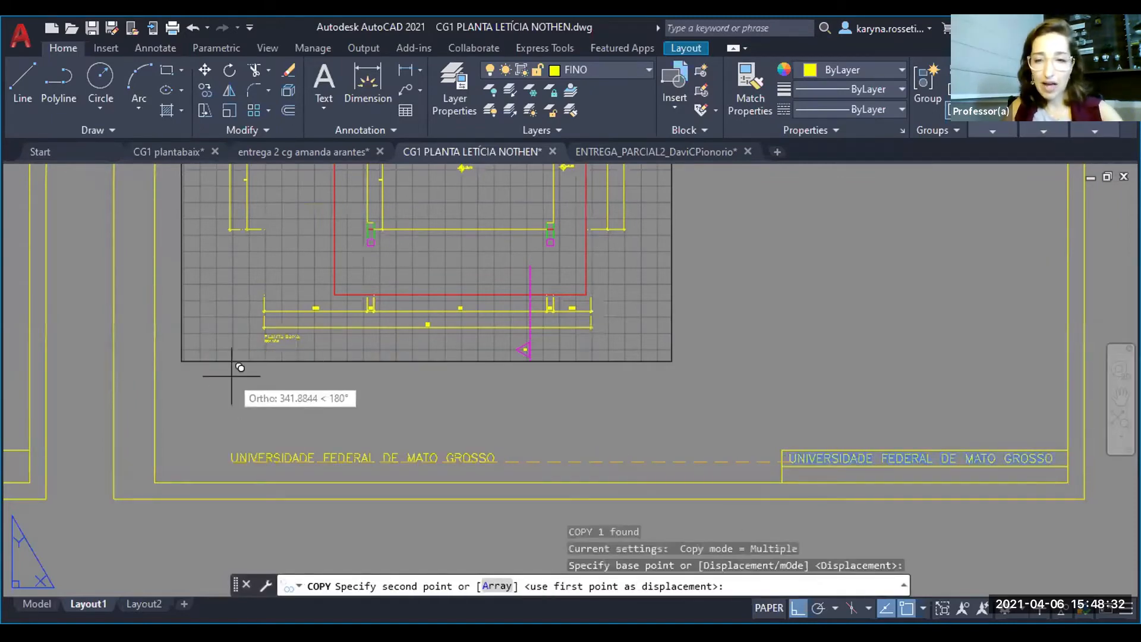
key("F8")
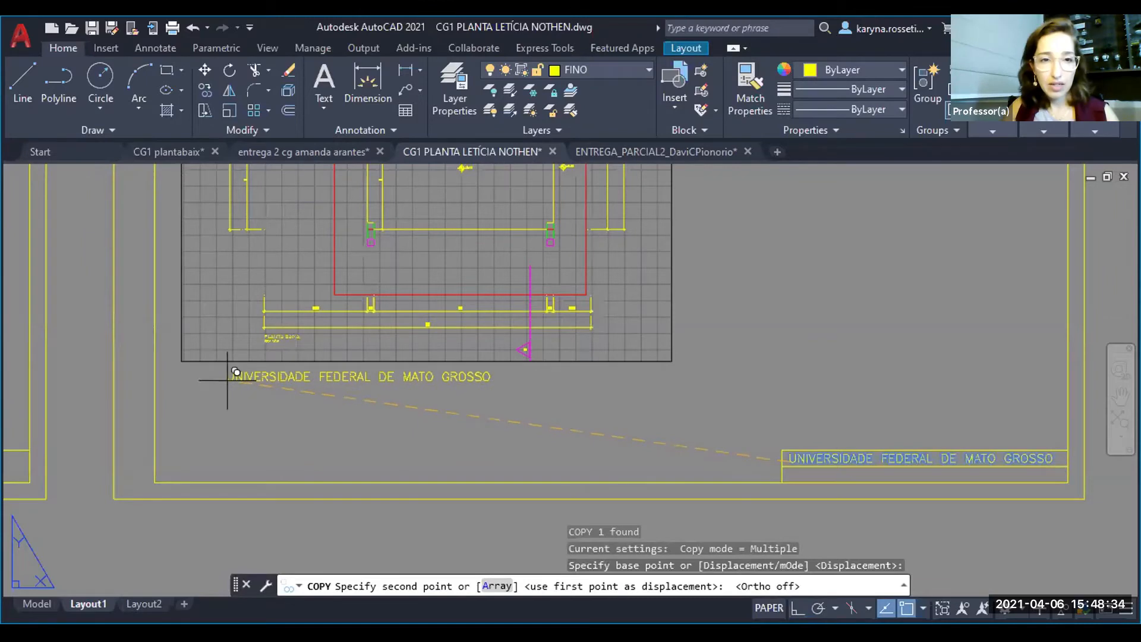
left_click(234, 377)
key("Escape")
- Replace the contents of the copied text below the viewport with PLANTA BAIXA
left_click(233, 377)
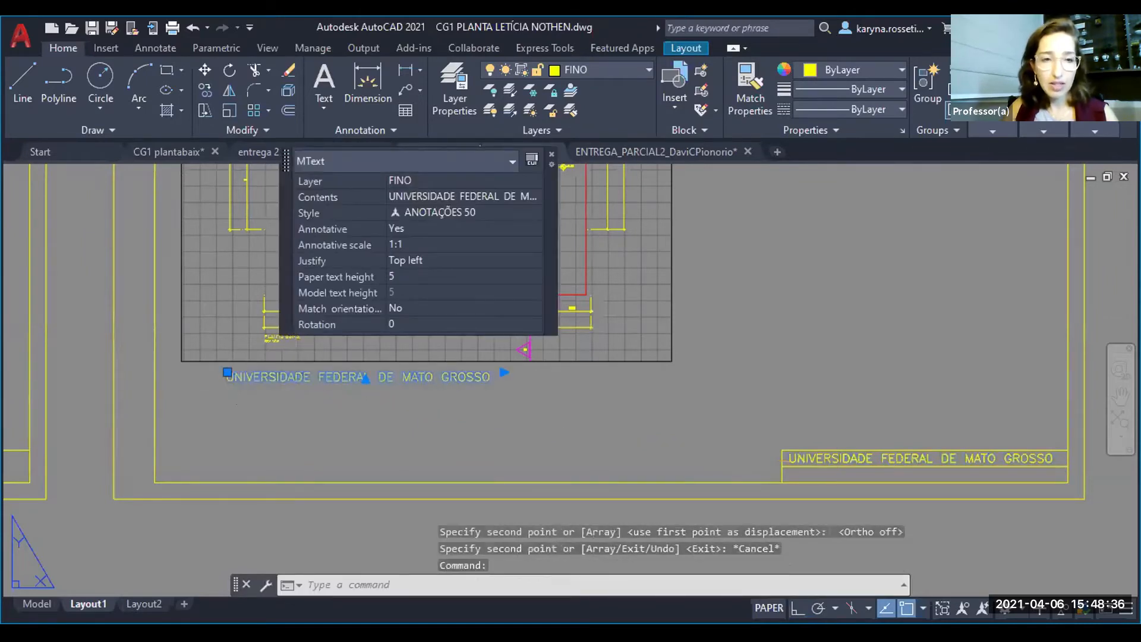
double_click(230, 377)
left_click_drag(229, 376, 495, 371)
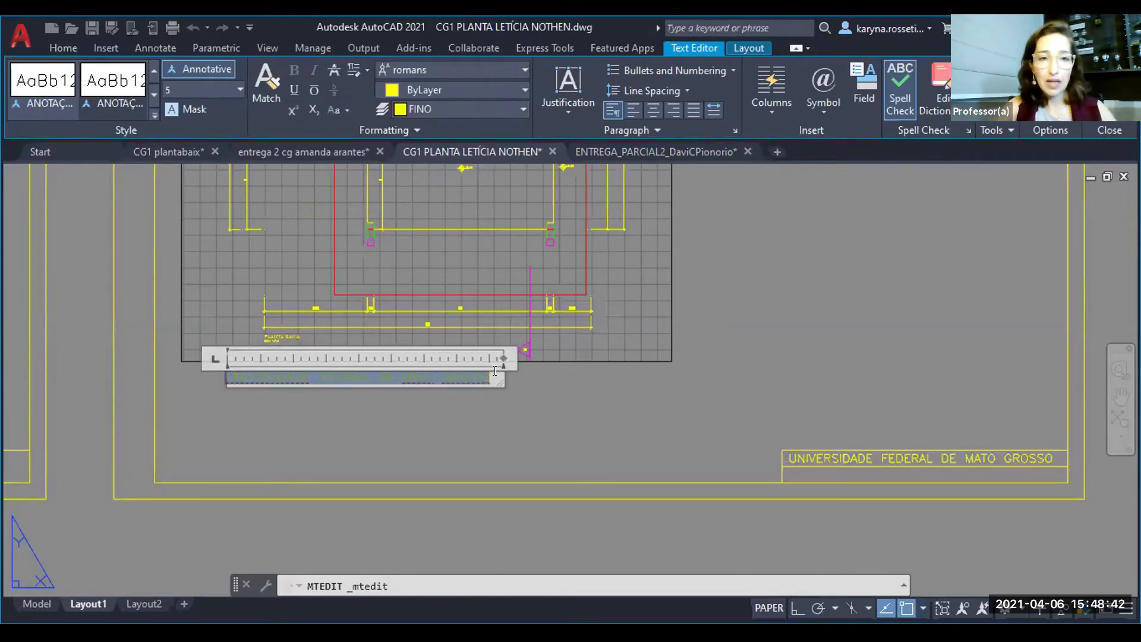
type("PLANTA BAIXA")
left_click(315, 434)
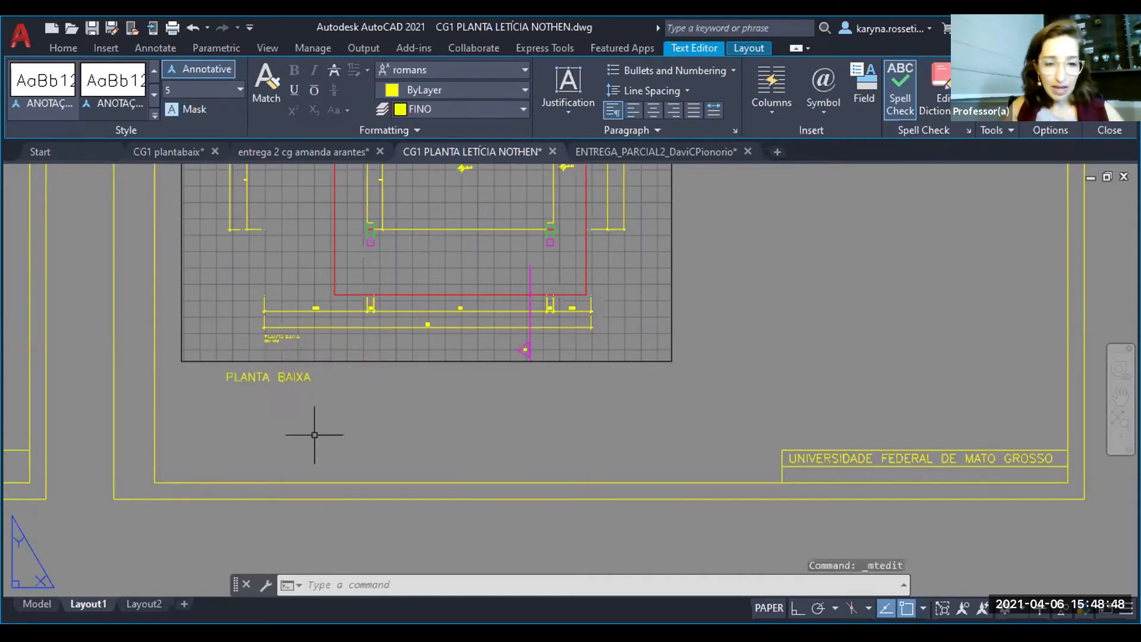
- Copy the PLANTA BAIXA title below the viewport to a second line directly beneath it
left_click(239, 377)
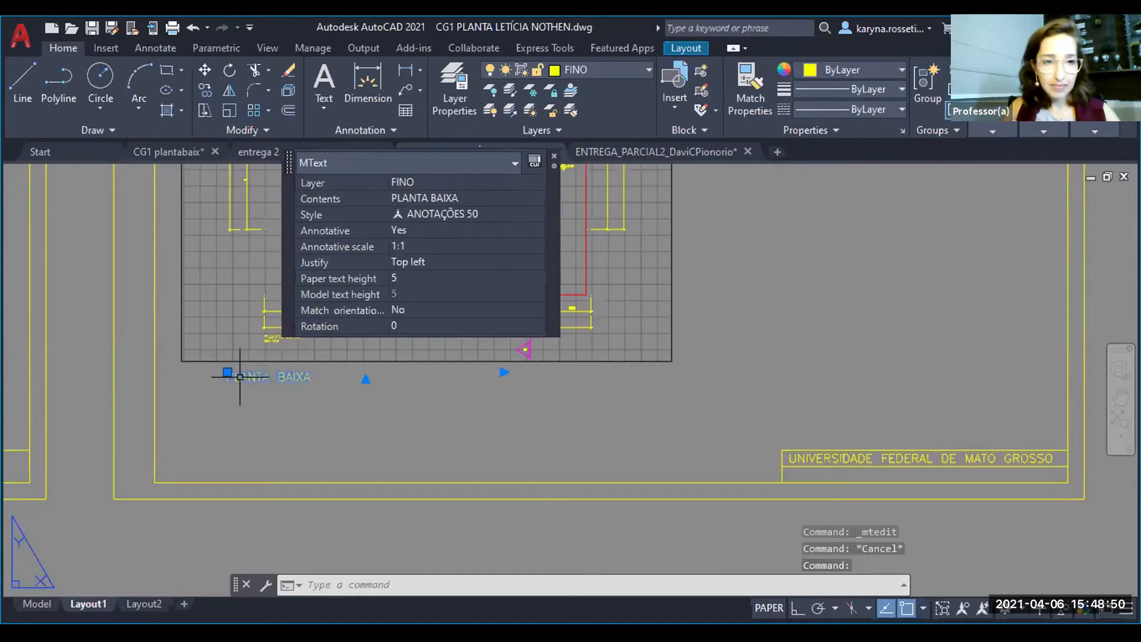
type("co")
key("Return")
scroll(246, 386, "up", 5)
left_click(247, 396)
left_click(246, 431)
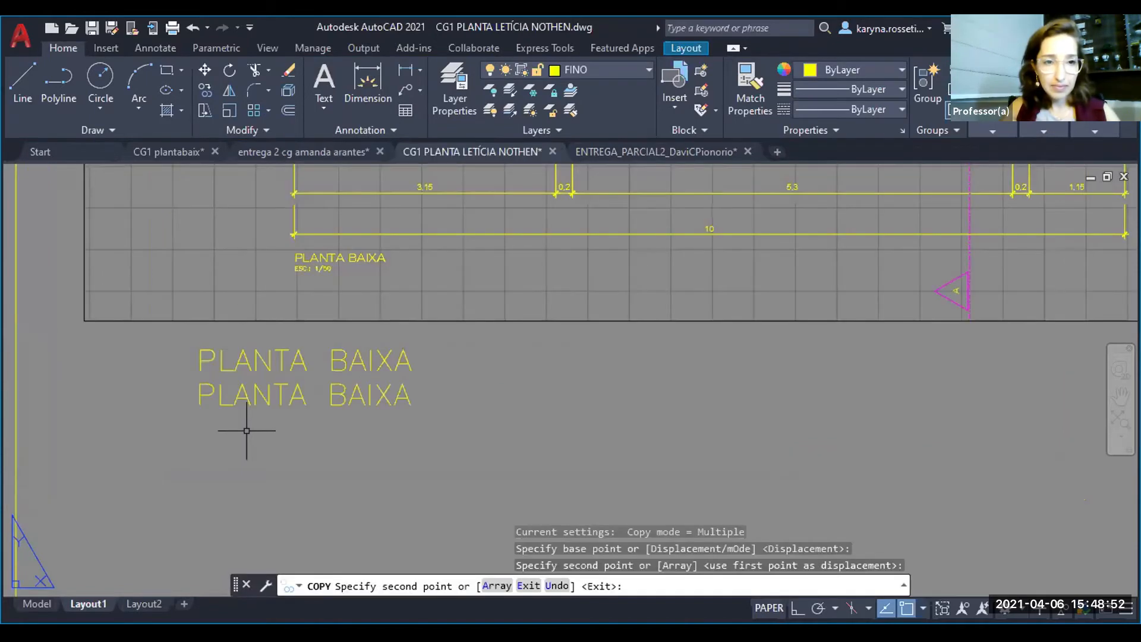
key("Escape")
- Replace the contents of the lower title line with ESC.: 1/50
left_click(247, 431)
left_click(244, 398)
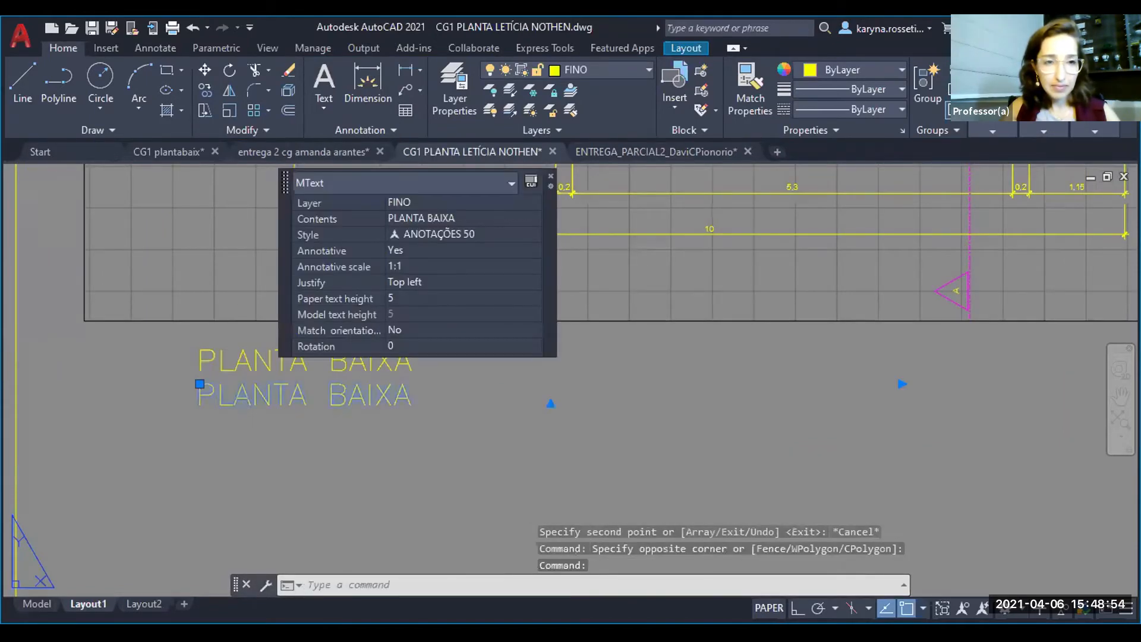
double_click(450, 398)
type("ESC.: 1/50")
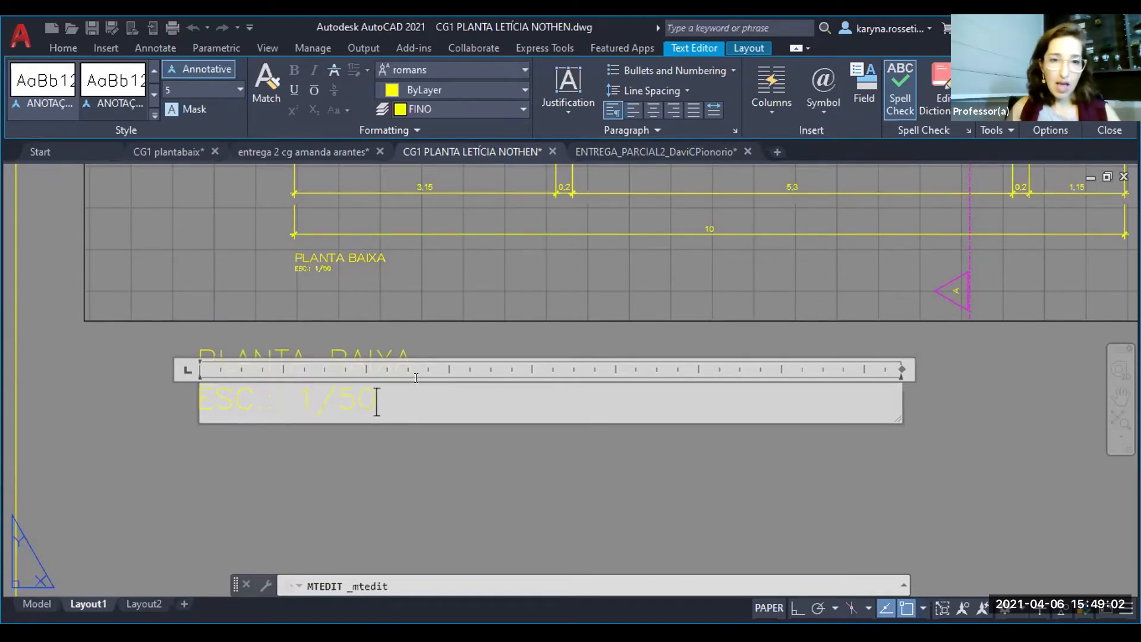
- Set the scale line's text height to 4 and finish editing the text
key("ctrl+a")
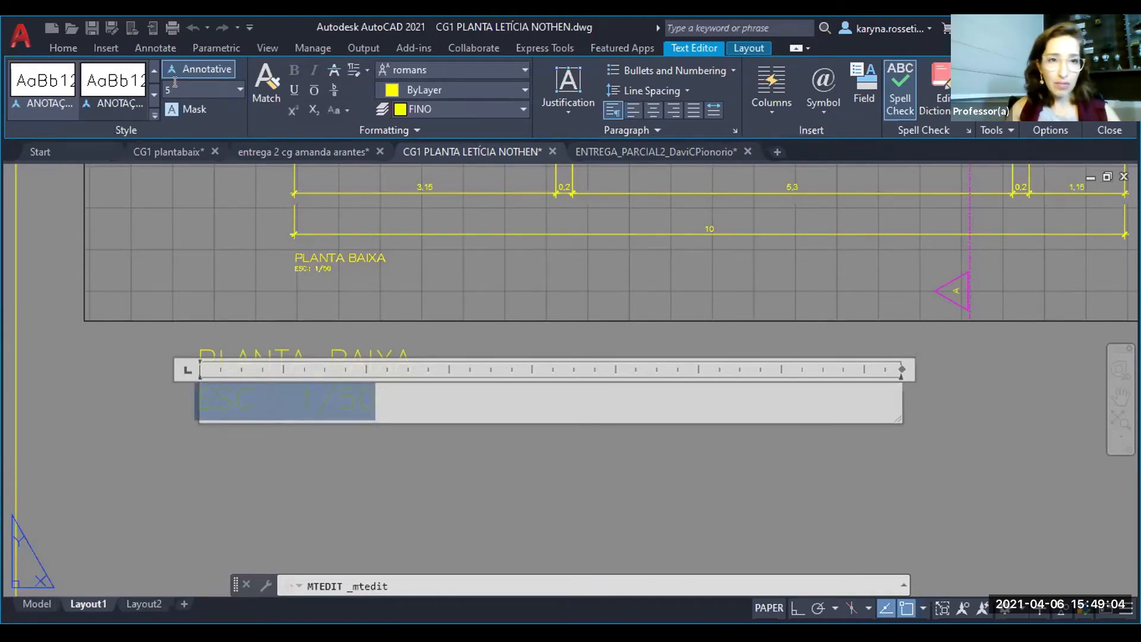
key("Return")
type("4")
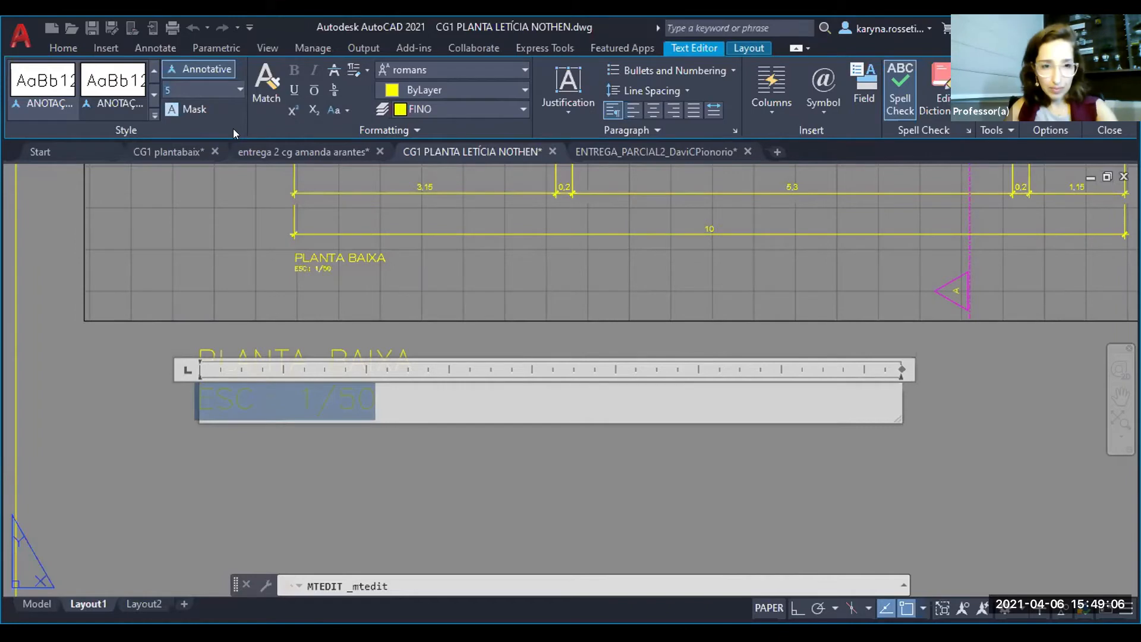
key("Return")
key("Escape")
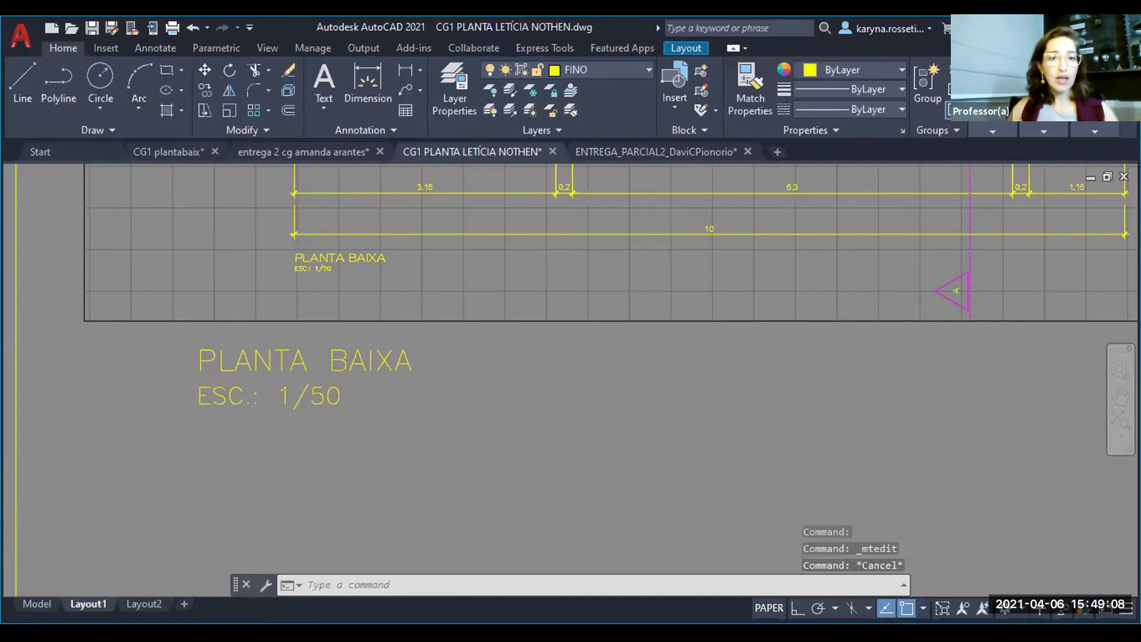
- Copy the PLANTA BAIXA viewport to the free area beside it on the sheet
scroll(333, 451, "down", 3)
scroll(224, 409, "down", 4)
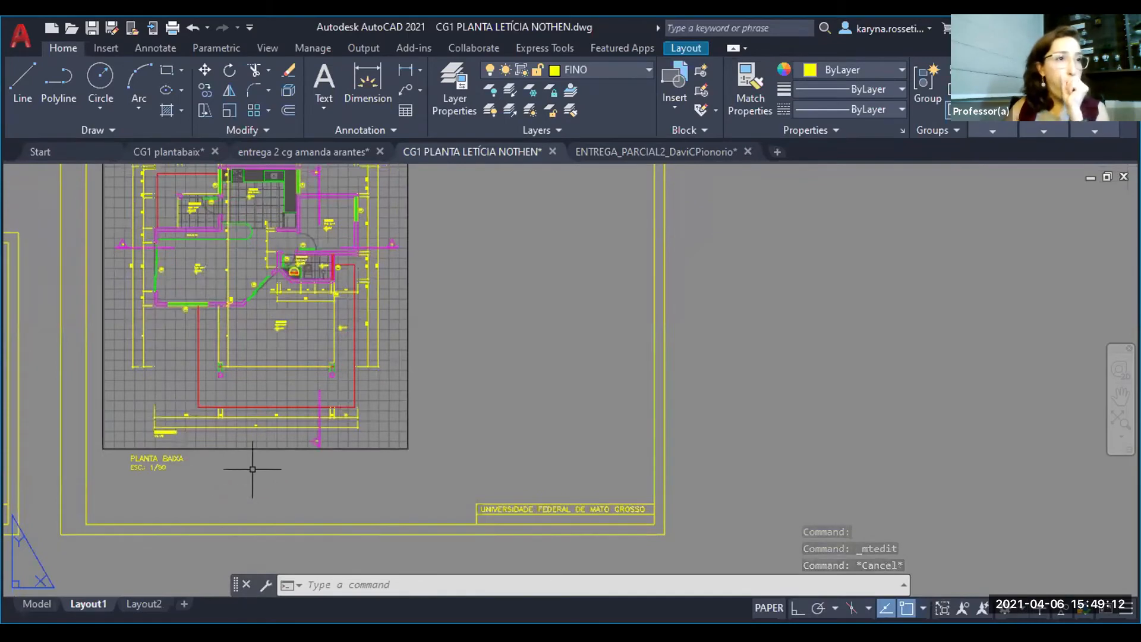
mouse_move(274, 447)
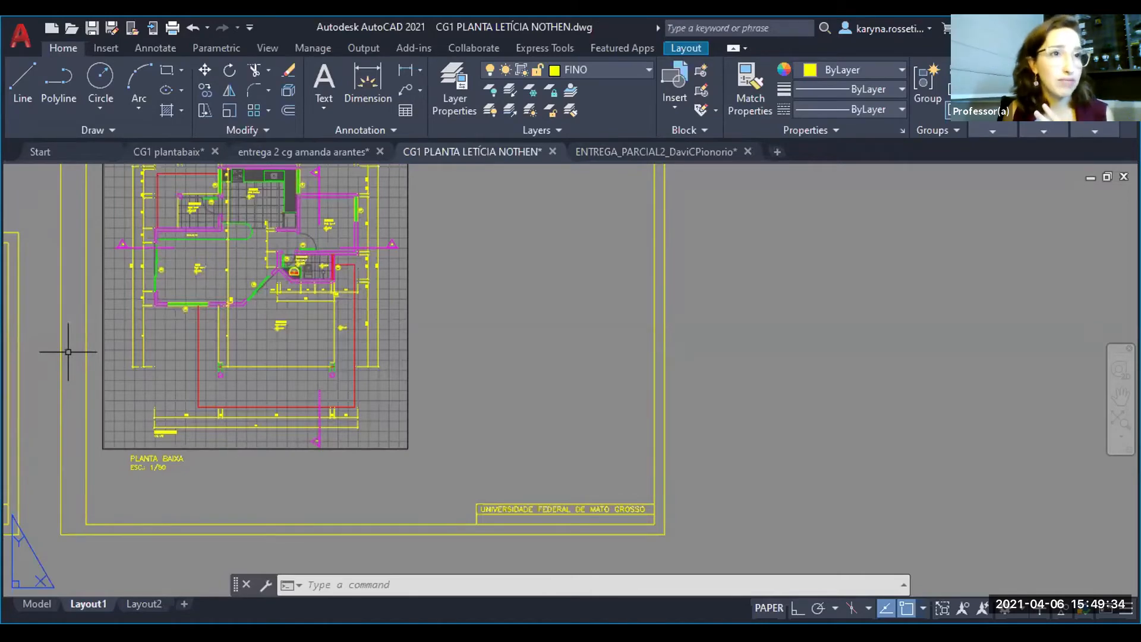
left_click(309, 486)
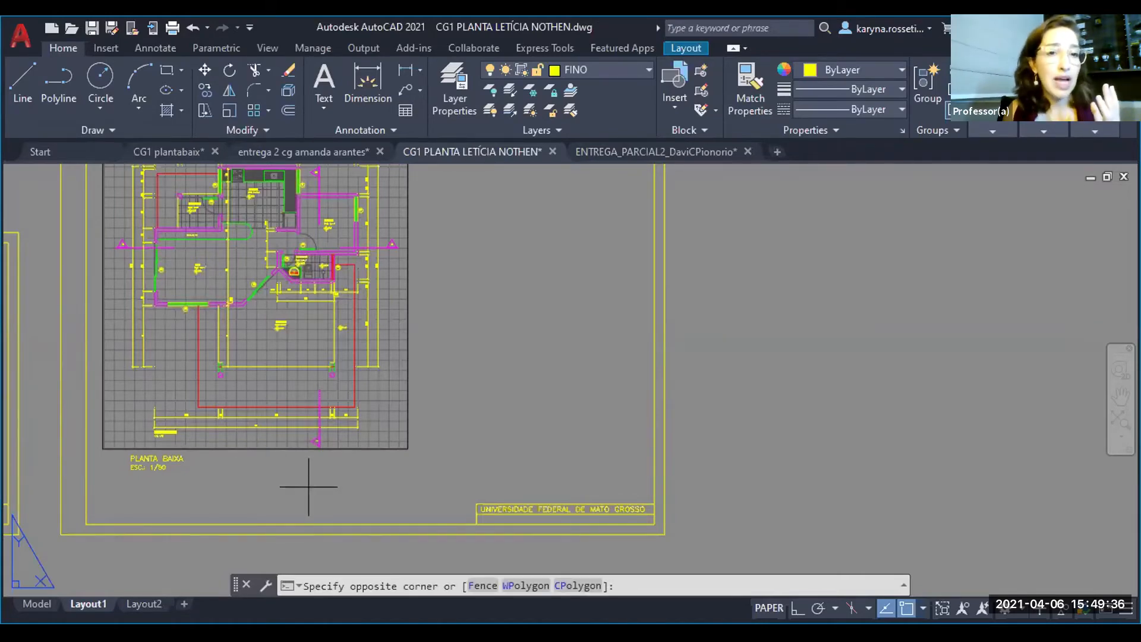
left_click(277, 412)
type("co")
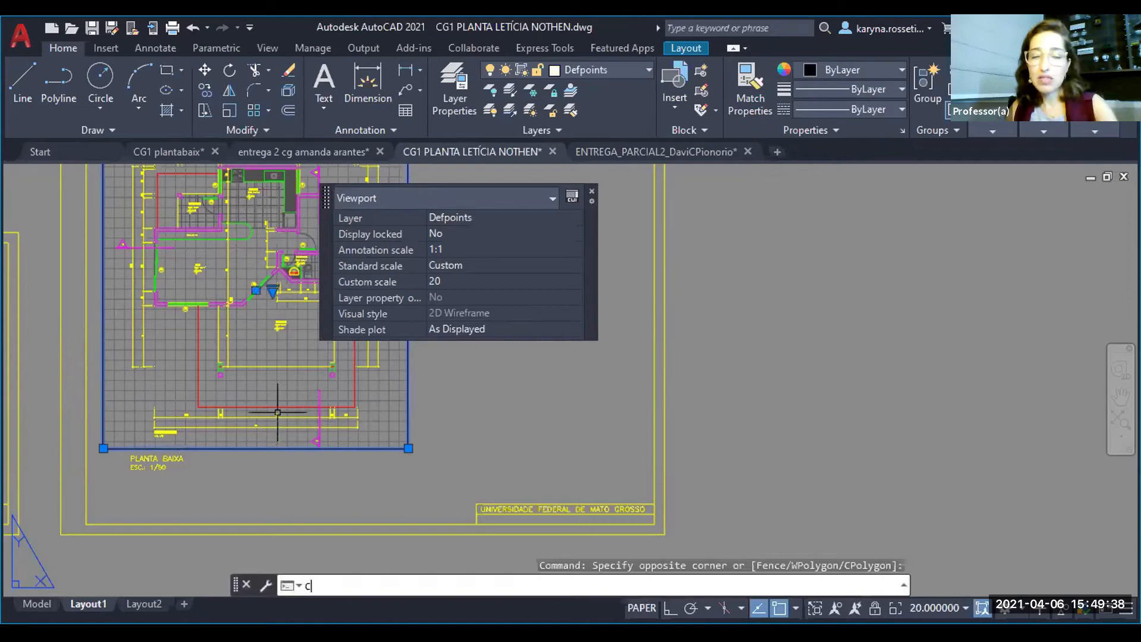
key("Return")
left_click(198, 355)
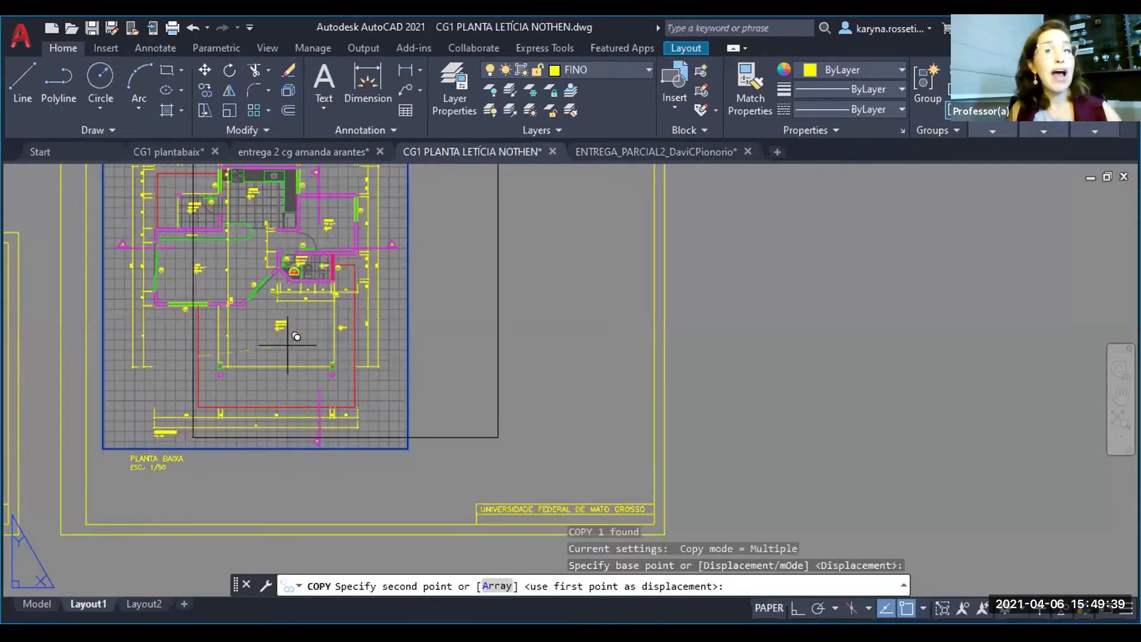
left_click(513, 356)
key("Escape")
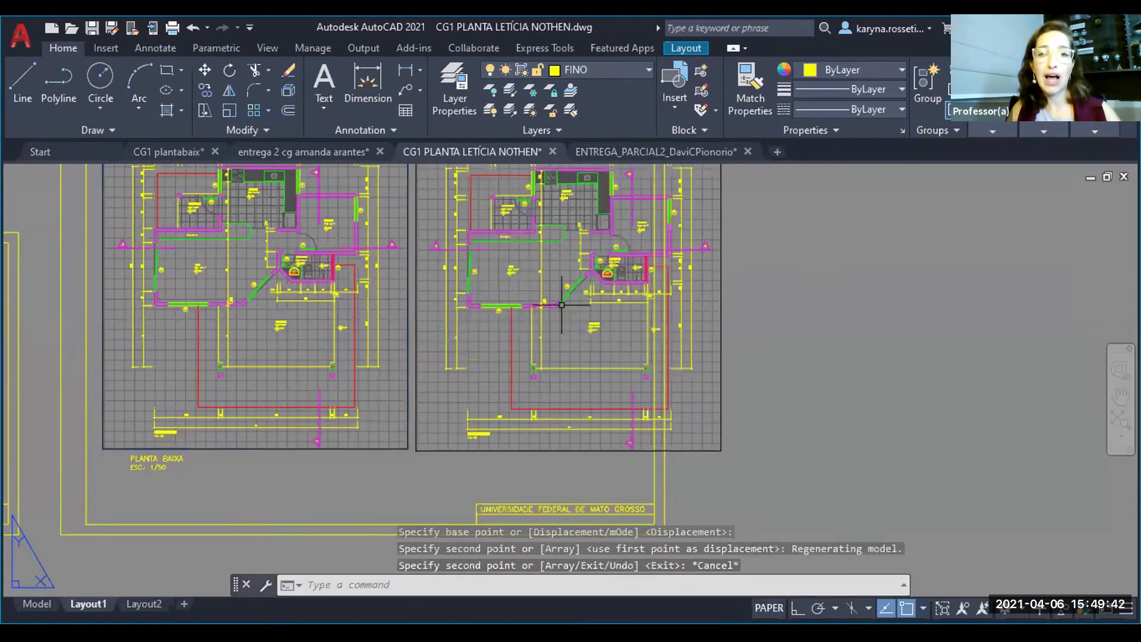
- Set the copied viewport's zoom scale to 1000/100XP and return to paper space
double_click(572, 262)
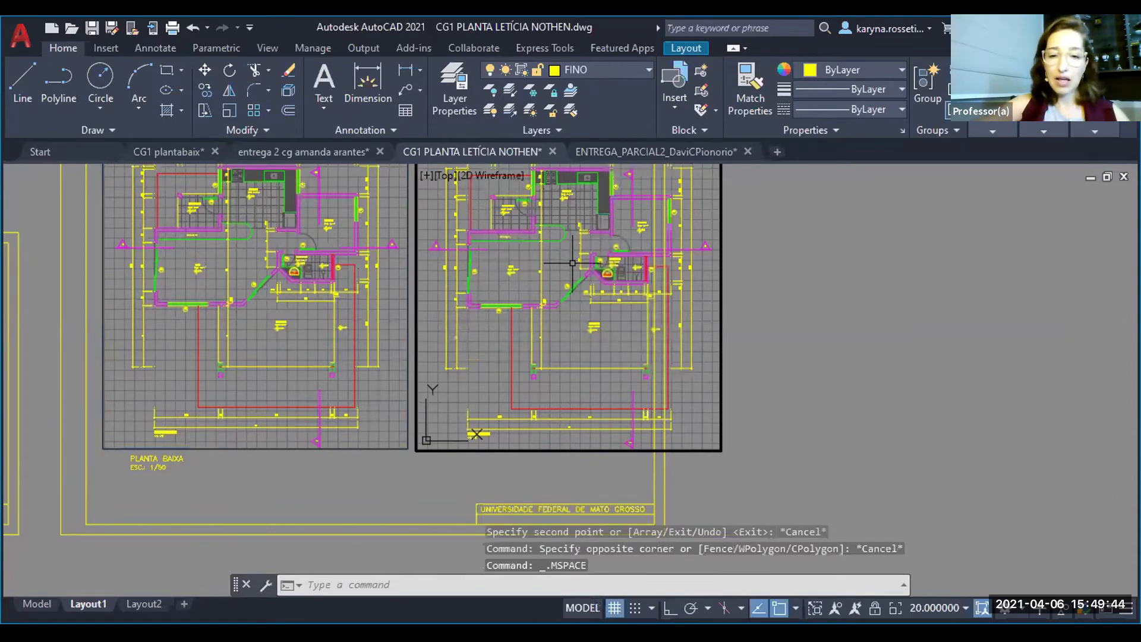
type("z")
key("Return")
type("1000/")
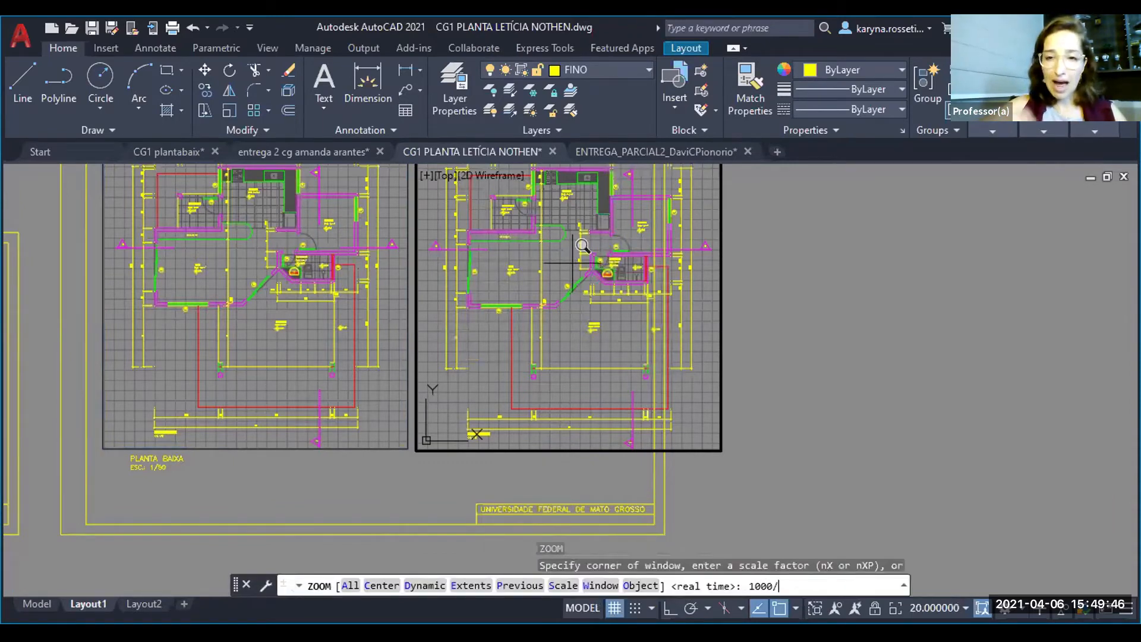
type("100XP")
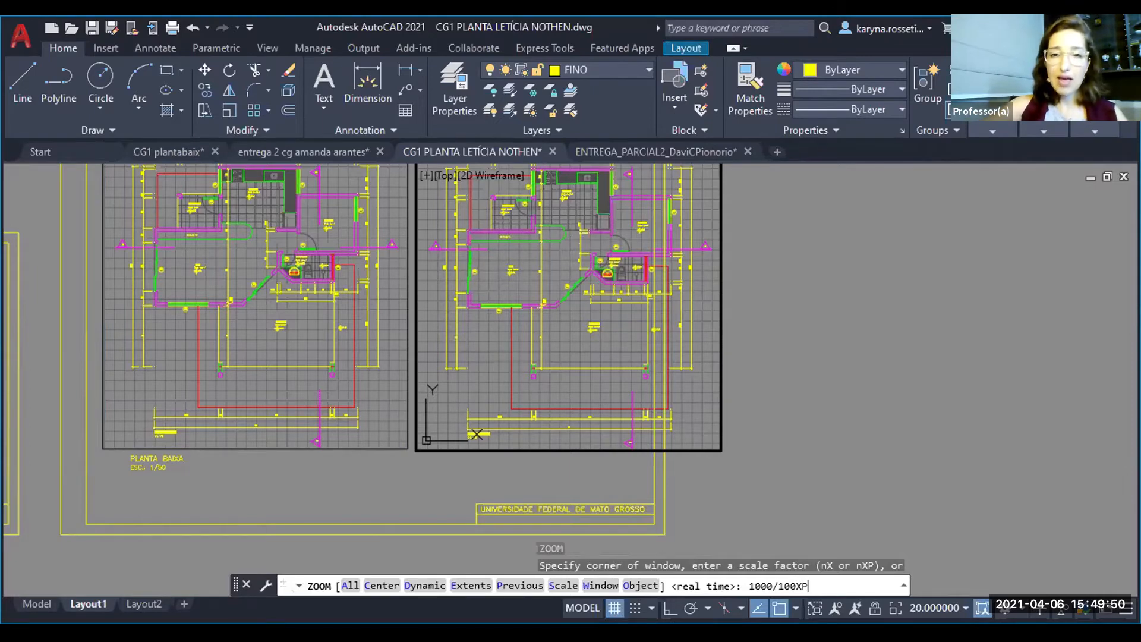
key("Return")
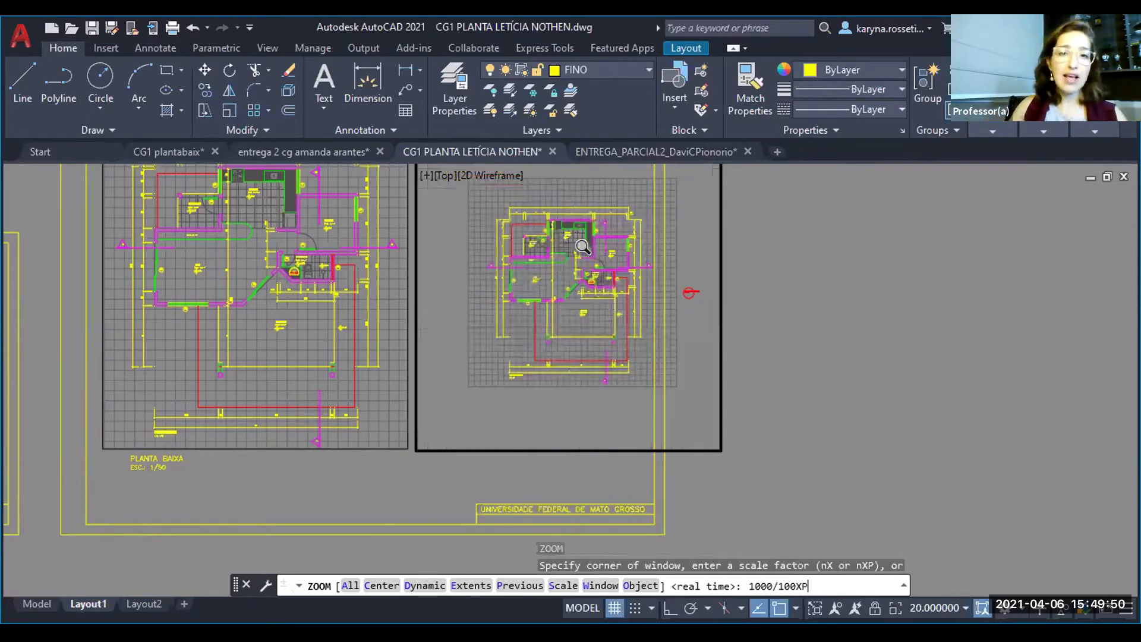
double_click(838, 303)
- Shrink the copied viewport by its corners so its frame fits inside the sheet's inner margin
left_click(726, 481)
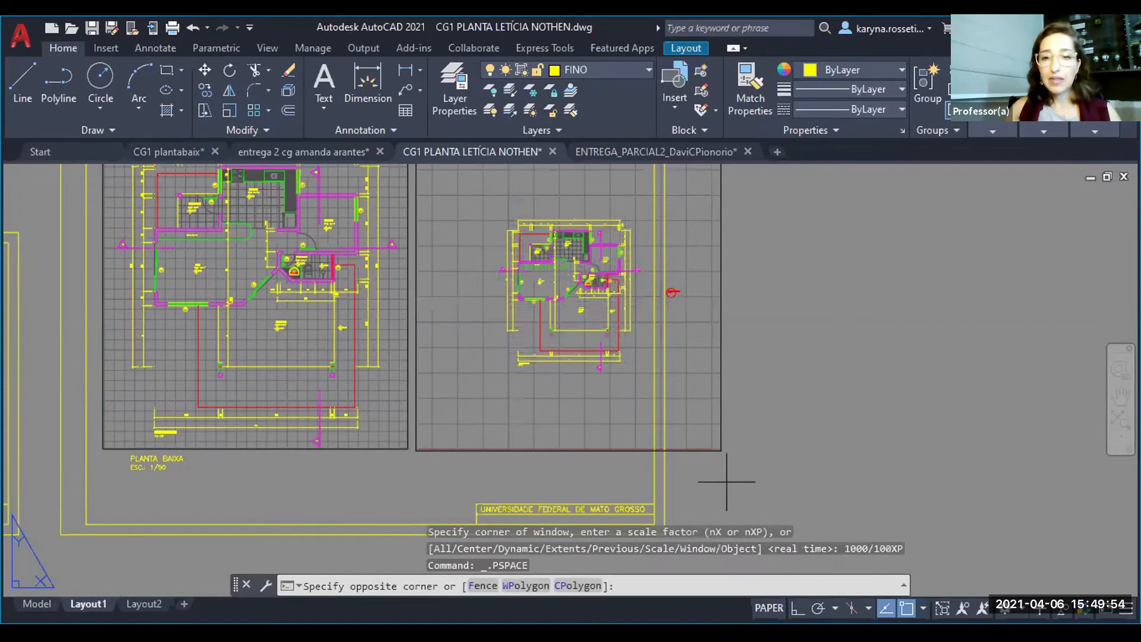
left_click(726, 450)
left_click(723, 450)
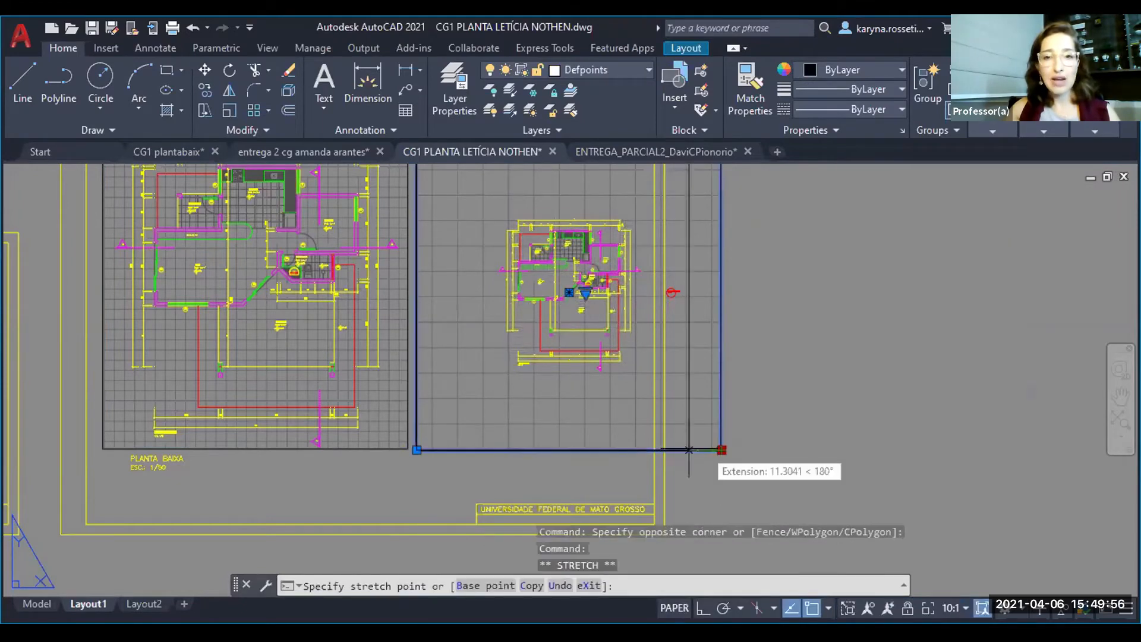
scroll(651, 419, "up", 4)
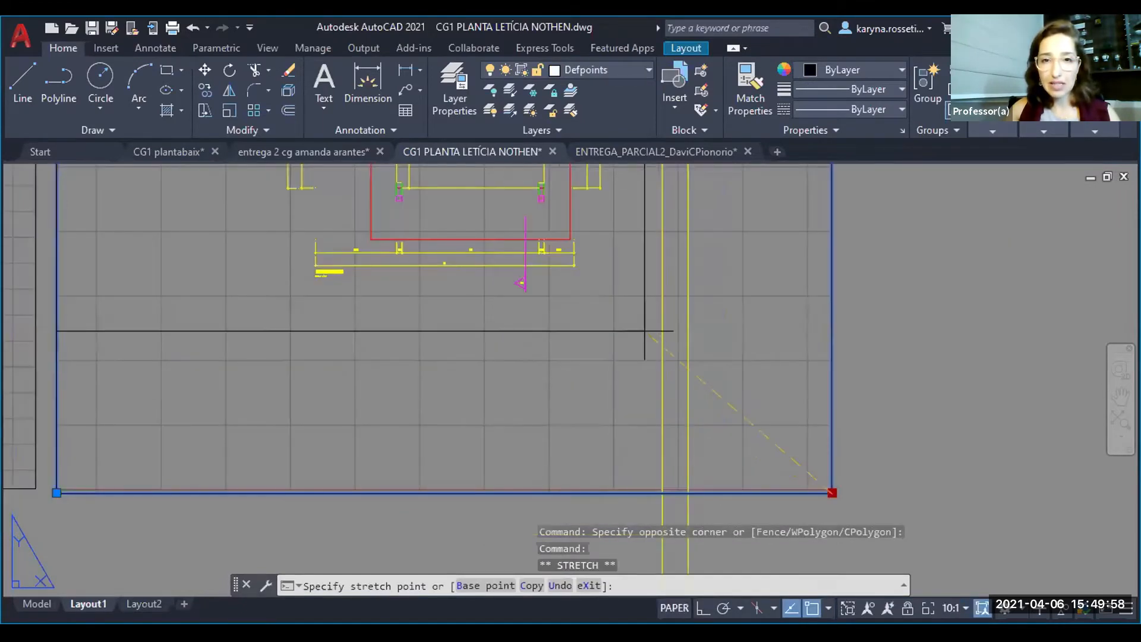
left_click(643, 305)
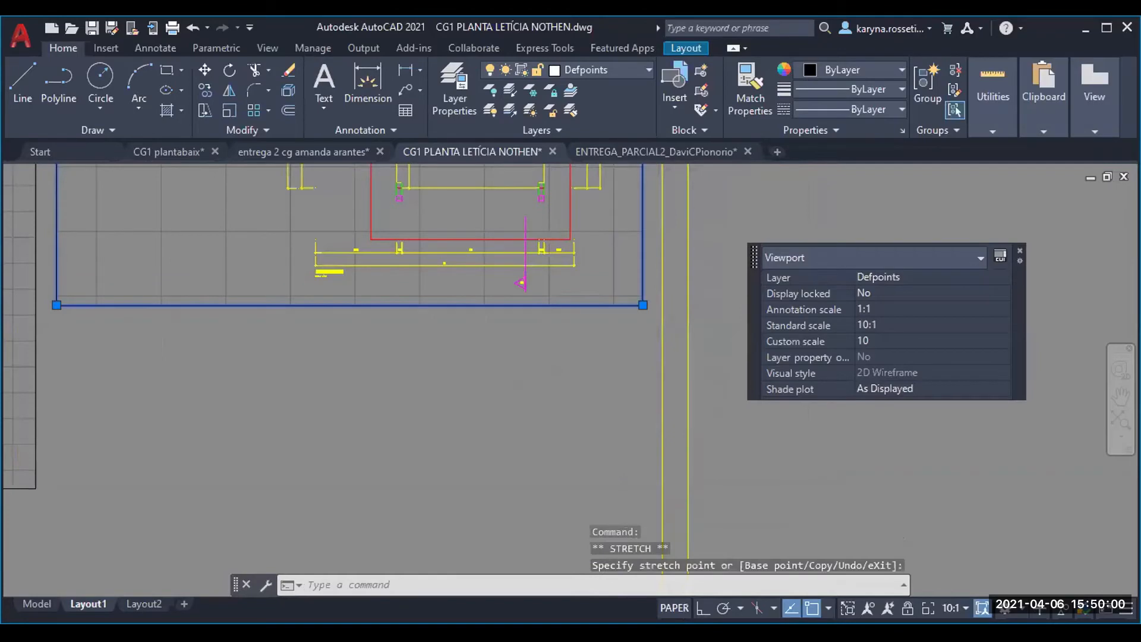
scroll(539, 571, "down", 4)
left_click(350, 232)
key("Escape")
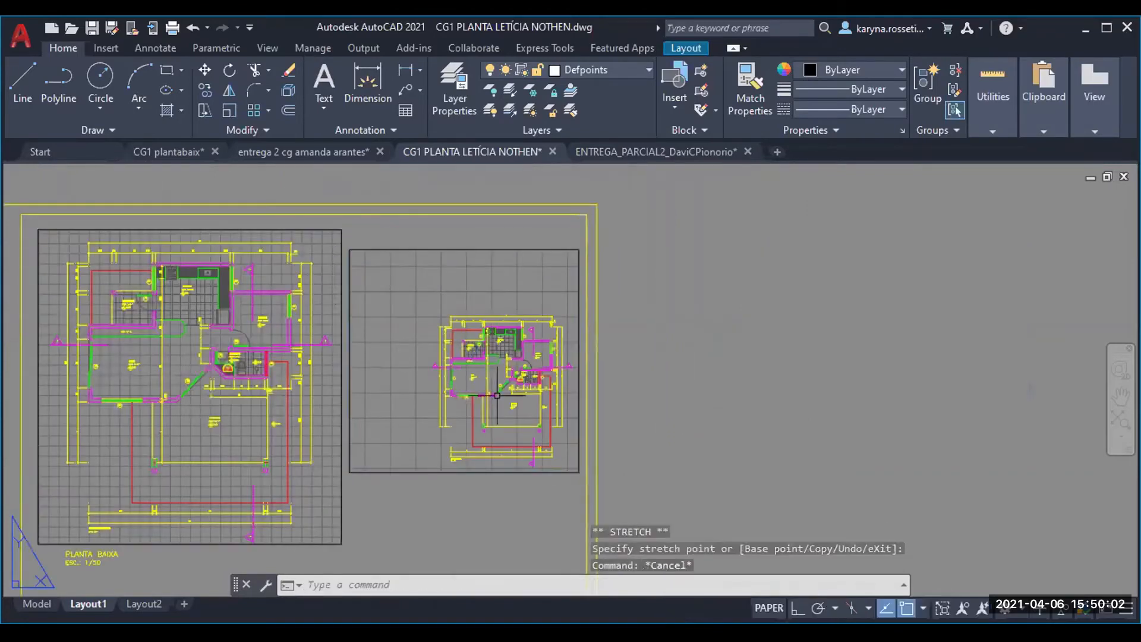
- Center the plan inside the smaller viewport, set its zoom scale to 1000/75XP and return to paper space
double_click(497, 396)
double_click(497, 395)
middle_click_drag(494, 394, 453, 355)
type("z")
key("Return")
type("100")
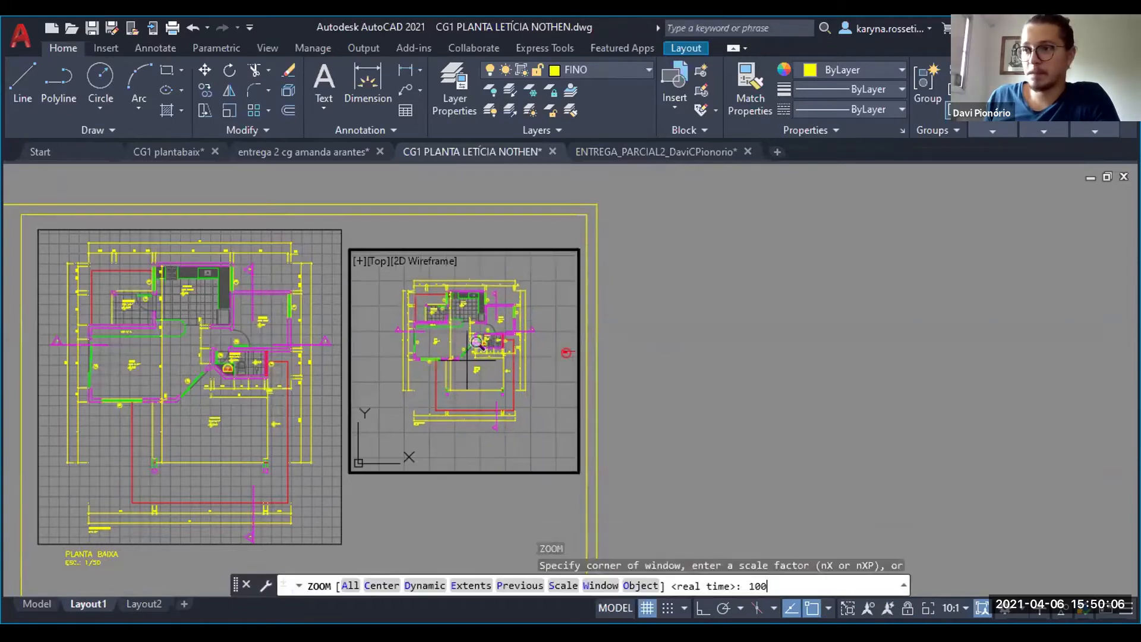
type("0/75X")
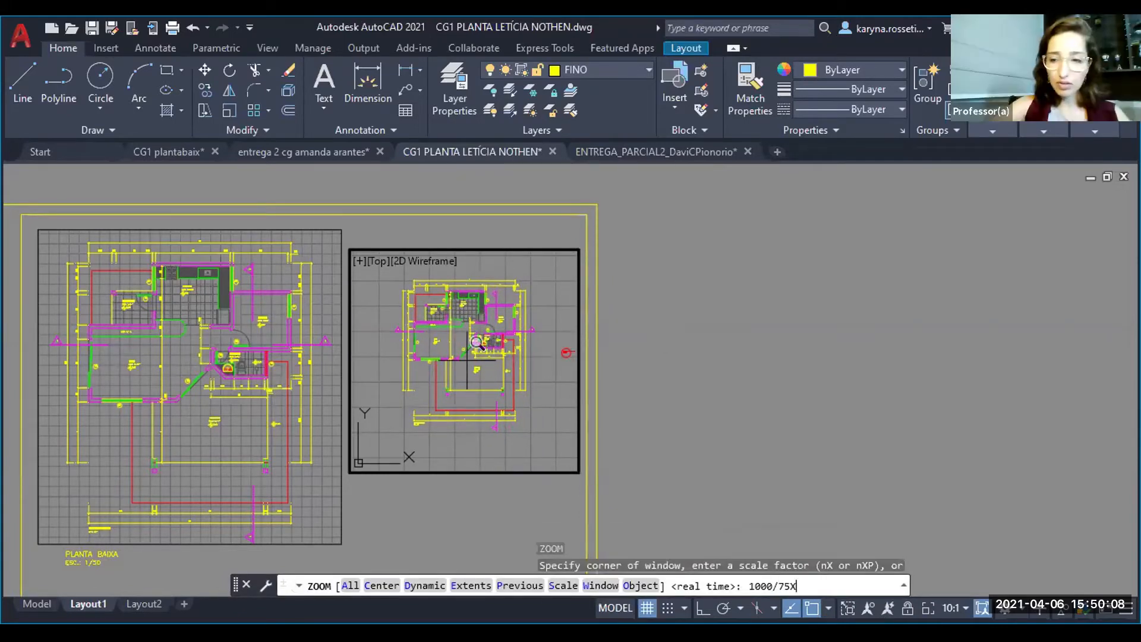
scroll(467, 360, "up", 2)
type("P")
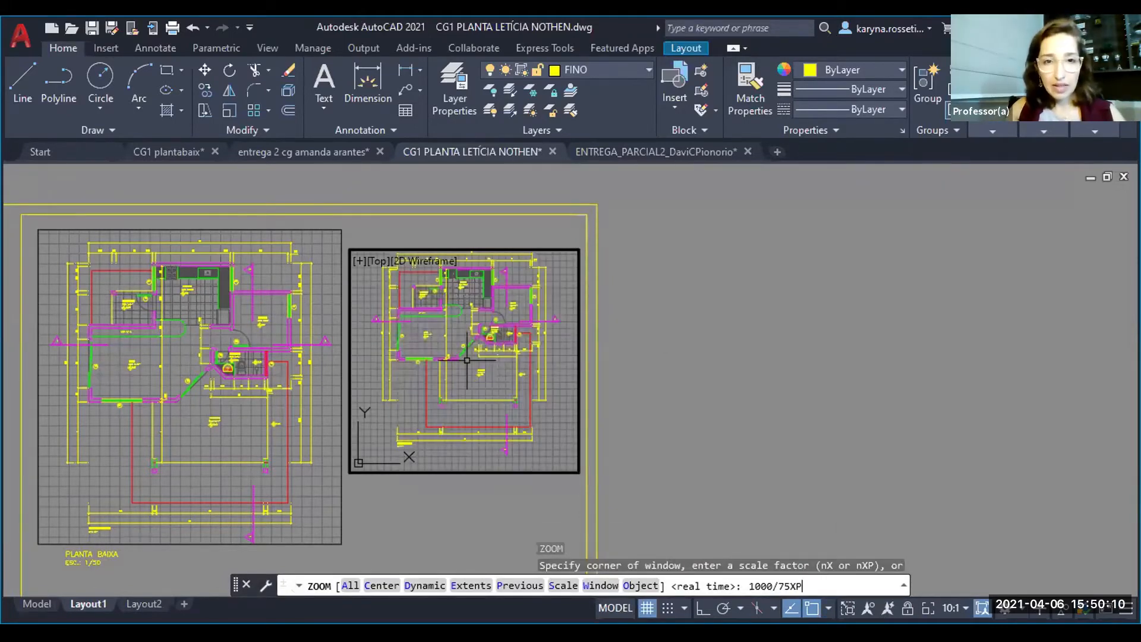
key("Return")
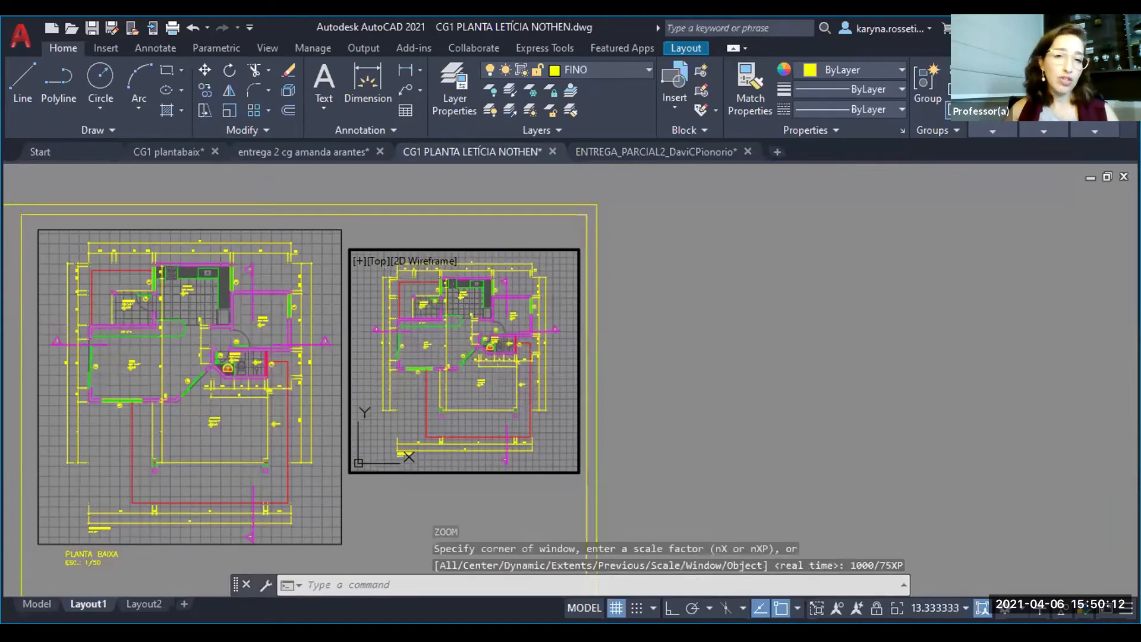
double_click(464, 500)
- Copy the PLANTA BAIXA title and its scale line to just below the smaller viewport
scroll(453, 325, "down", 2)
middle_click_drag(448, 336, 448, 303)
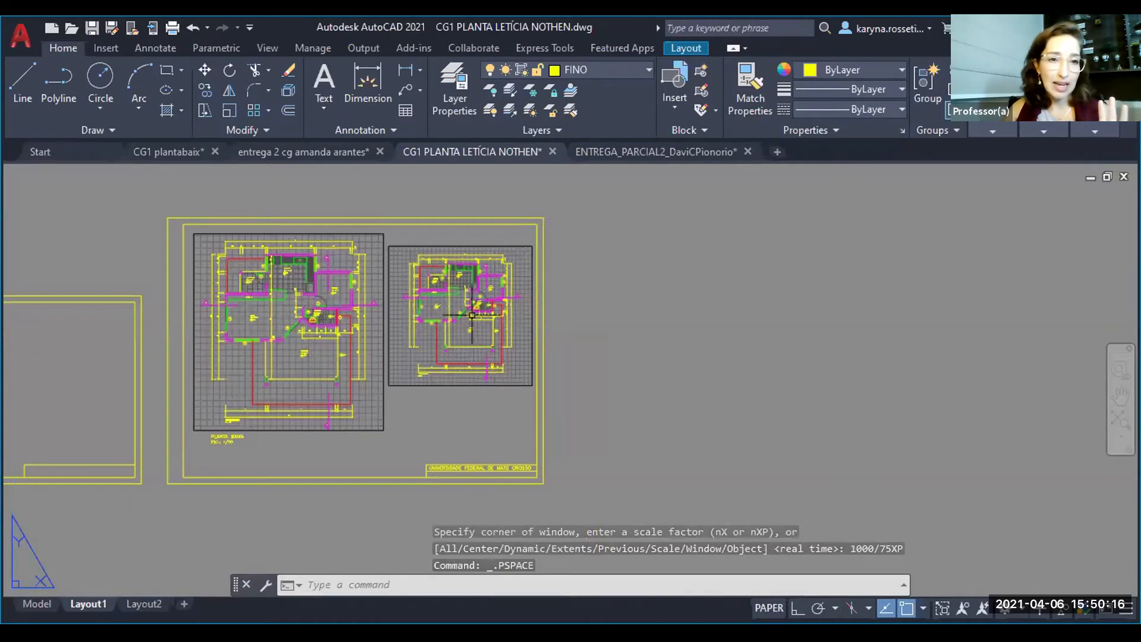
scroll(232, 461, "up", 4)
left_click(230, 459)
left_click(198, 394)
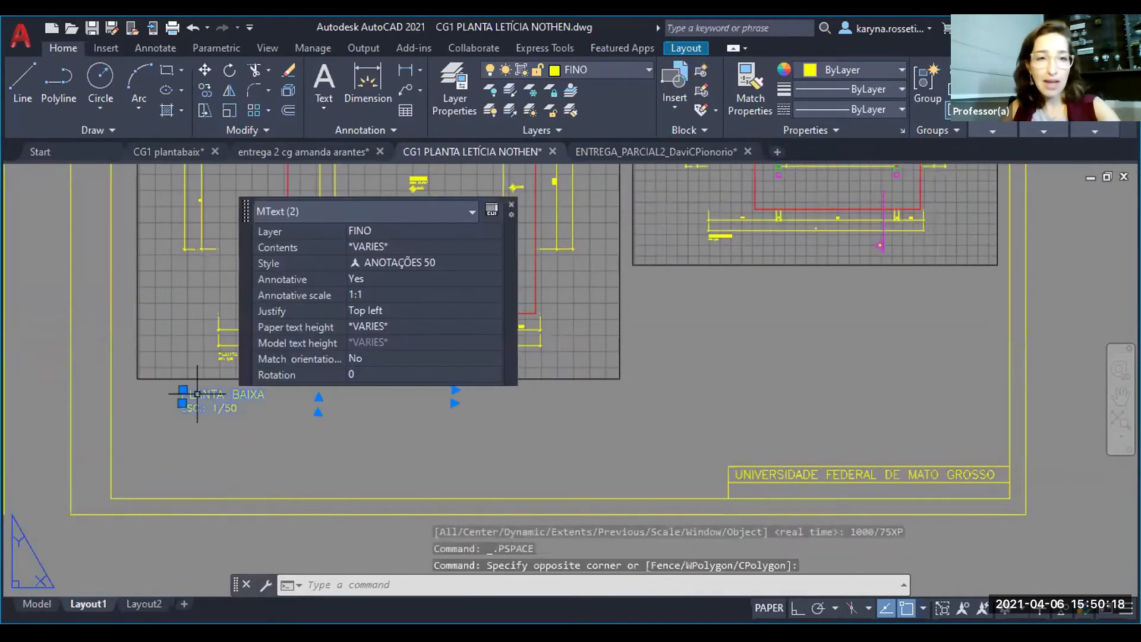
type("co")
key("Return")
left_click(222, 423)
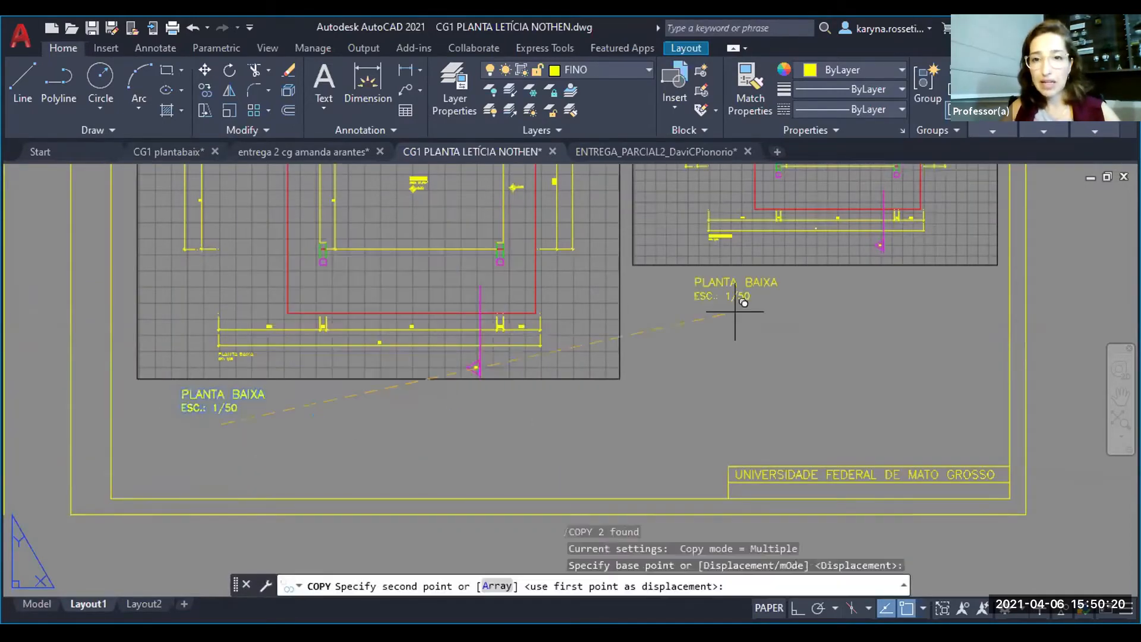
left_click(736, 312)
key("Escape")
- Change the copied title below the smaller viewport to PLANTA DE COBERTURA
double_click(716, 284)
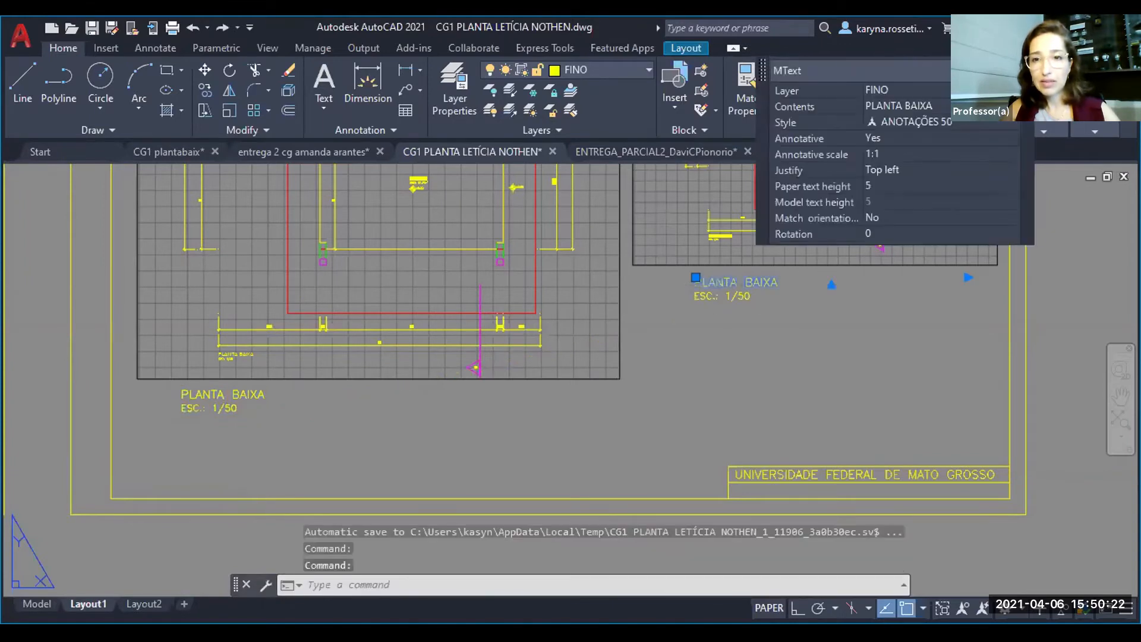
left_click_drag(744, 282, 800, 279)
type("DE COBERTURA")
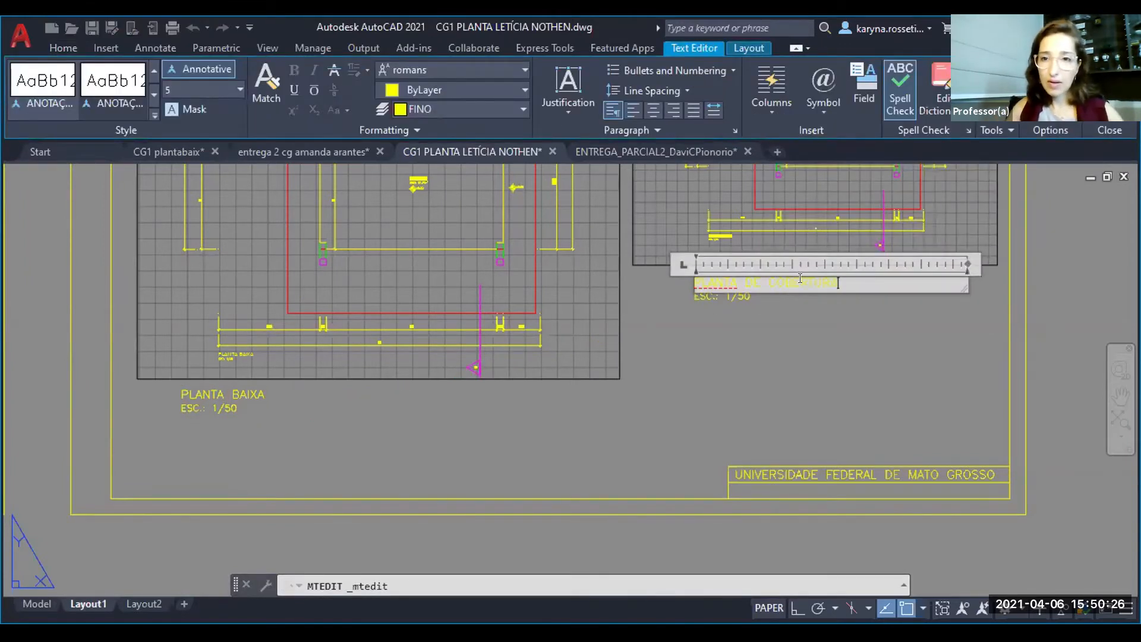
left_click(765, 302)
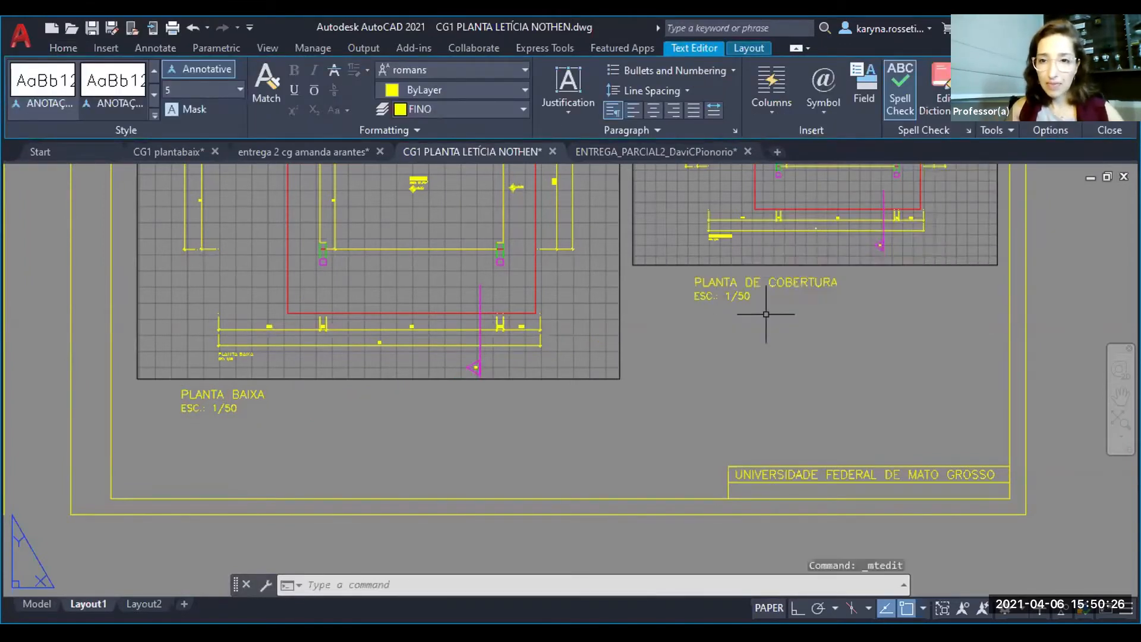
- Change the scale line under PLANTA DE COBERTURA to ESC.: 1/75
scroll(766, 314, "up", 3)
left_click(743, 295)
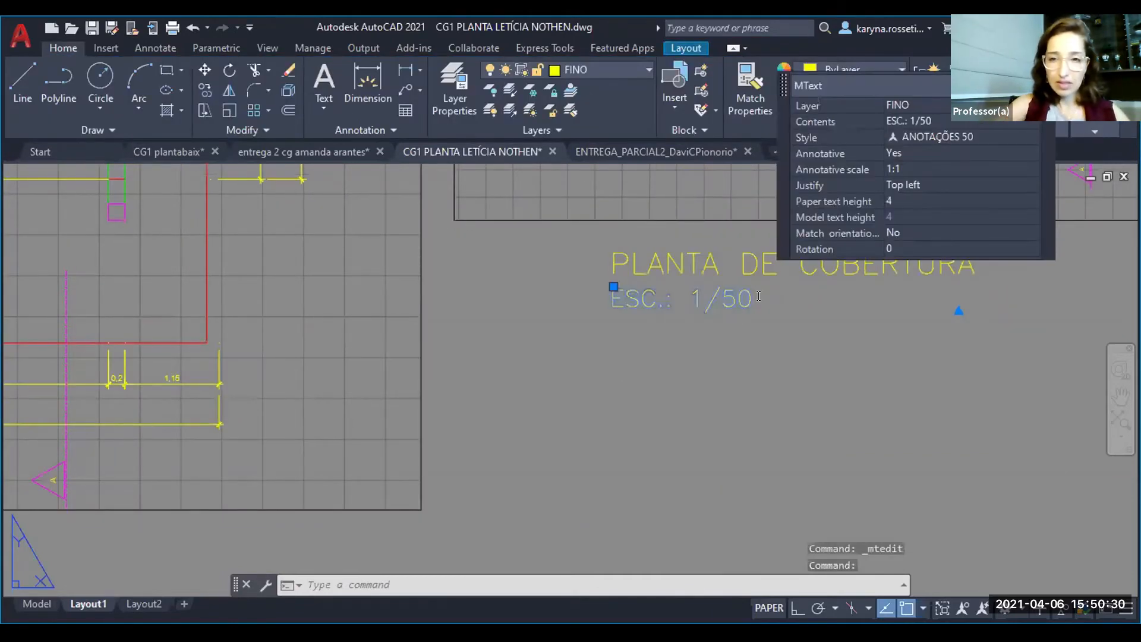
double_click(758, 296)
key("BackSpace")
key("BackSpace")
type("75")
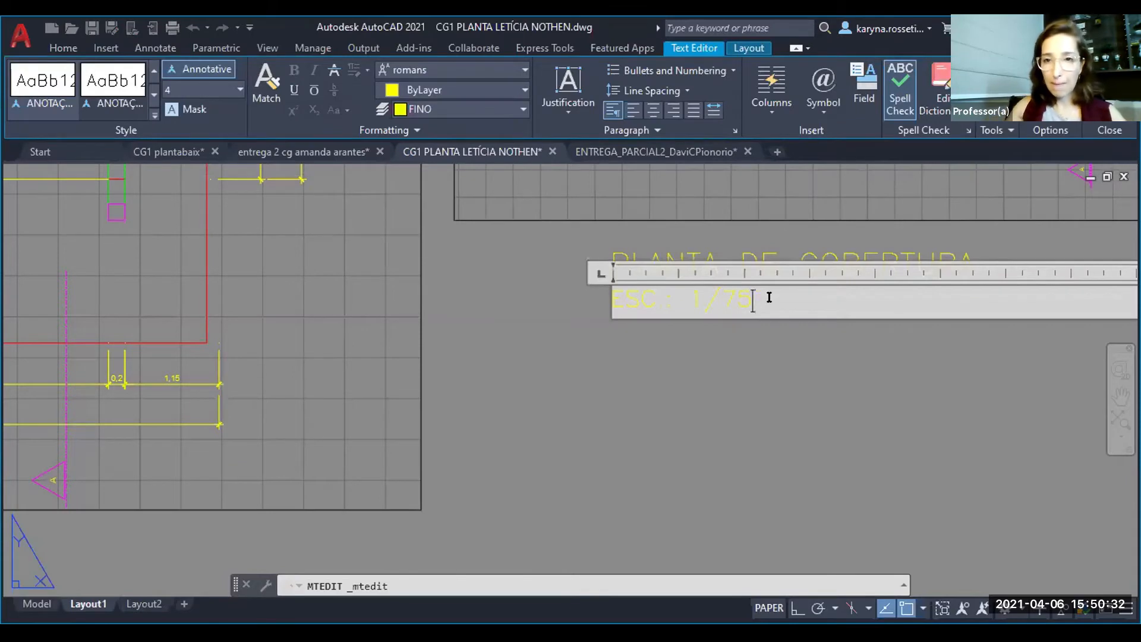
left_click(576, 370)
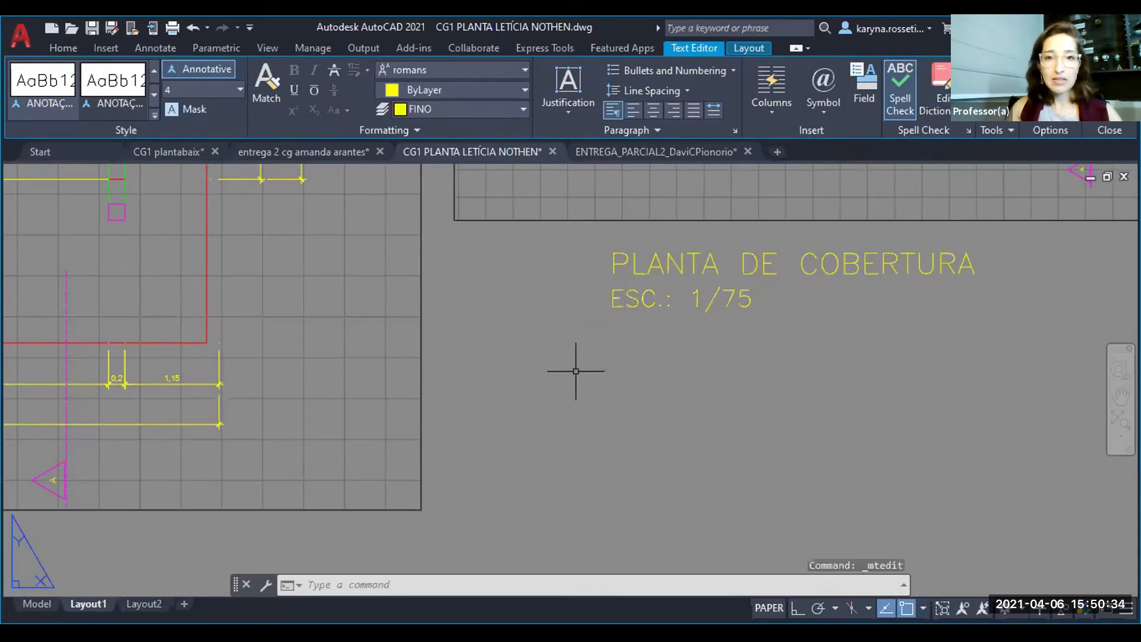
key("Escape")
- Look over the drawings in model space and return to Layout1
scroll(576, 371, "down", 5)
scroll(504, 433, "down", 2)
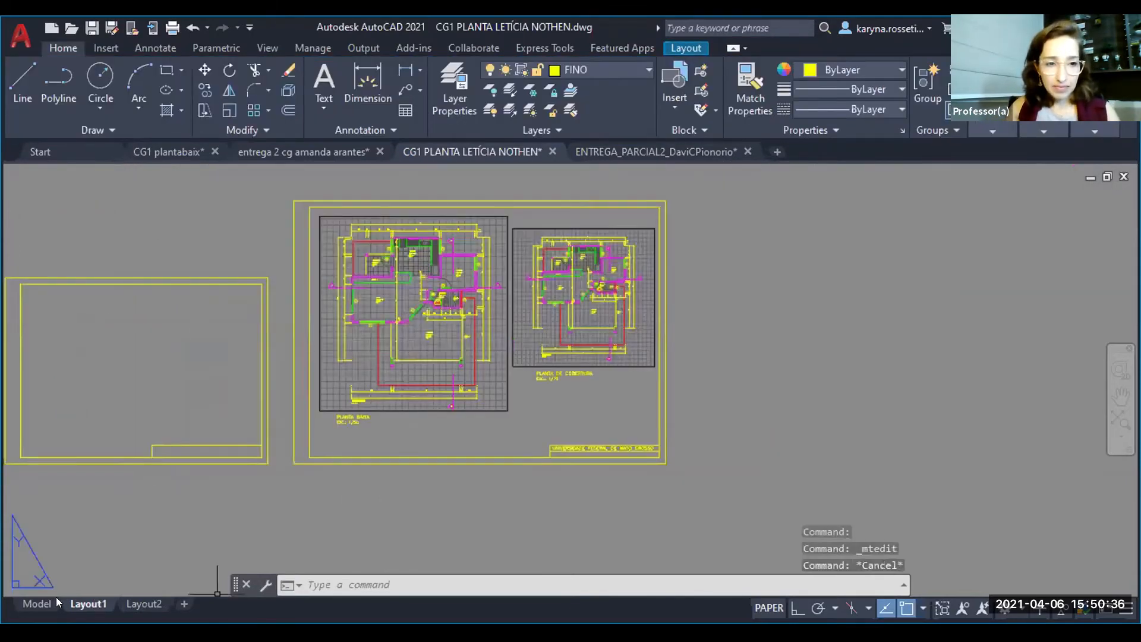
left_click(38, 603)
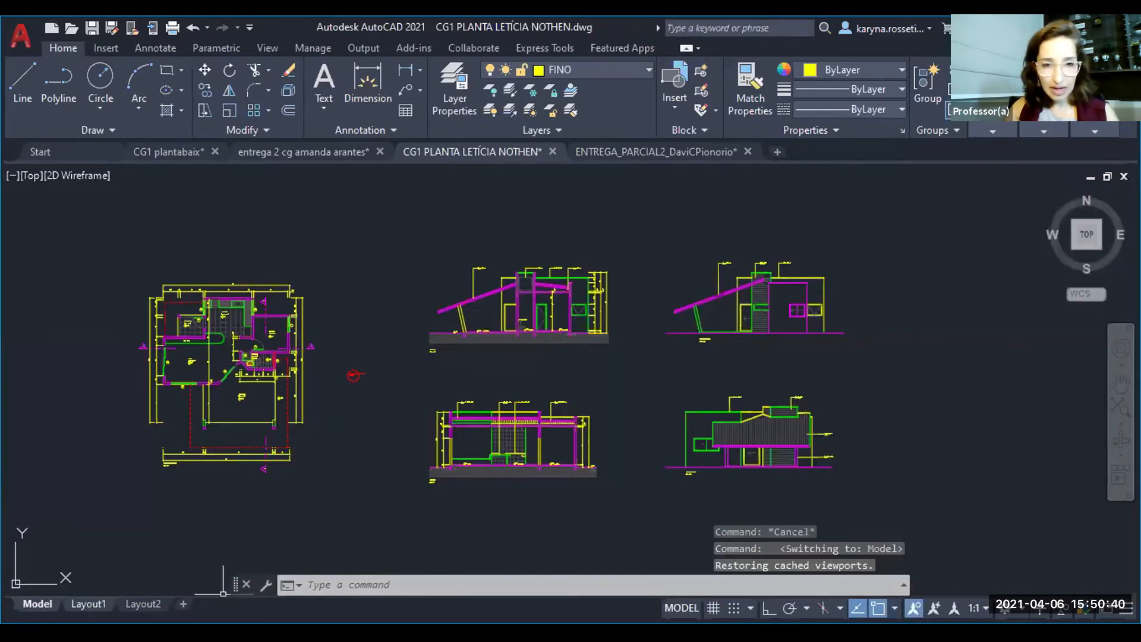
left_click(88, 604)
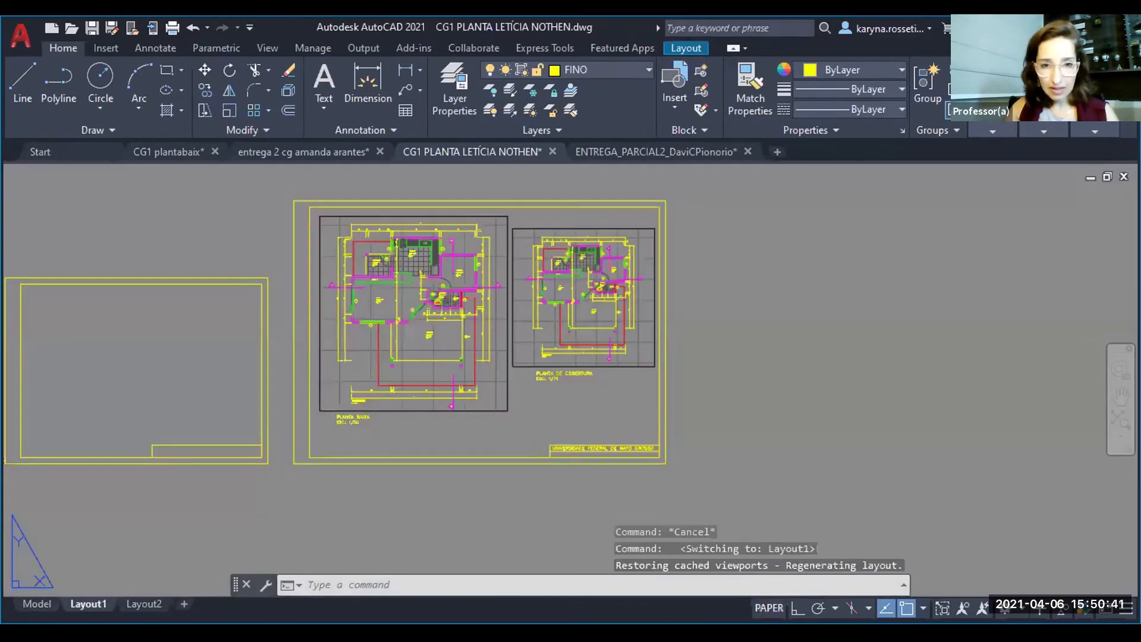
- Turn off the grid display inside both the PLANTA BAIXA and PLANTA DE COBERTURA viewports
double_click(494, 404)
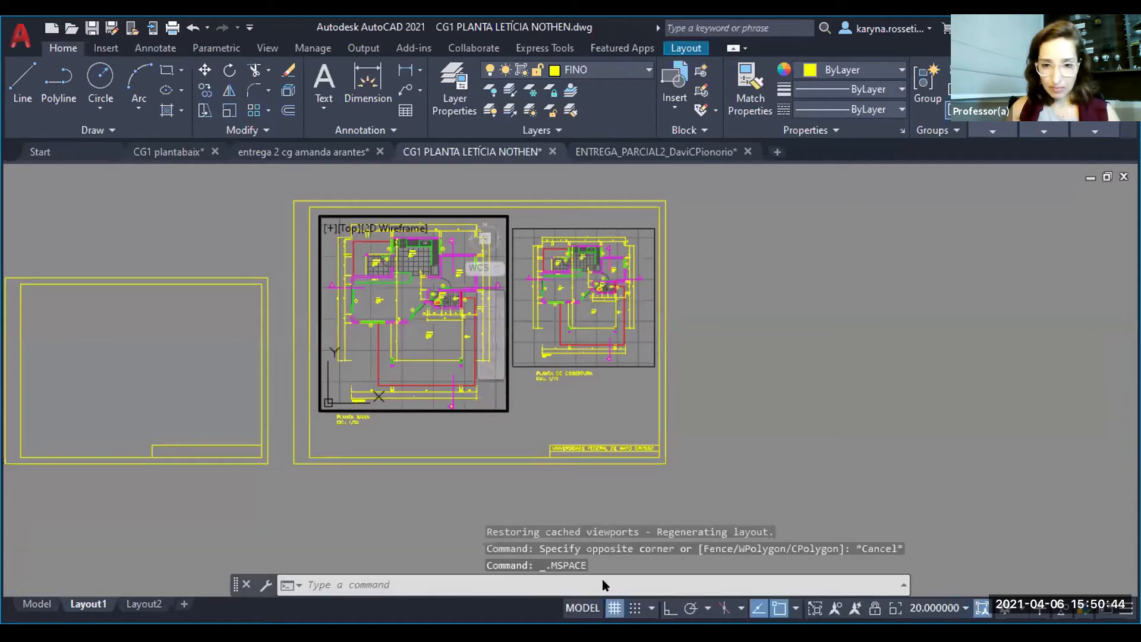
key("F7")
double_click(629, 405)
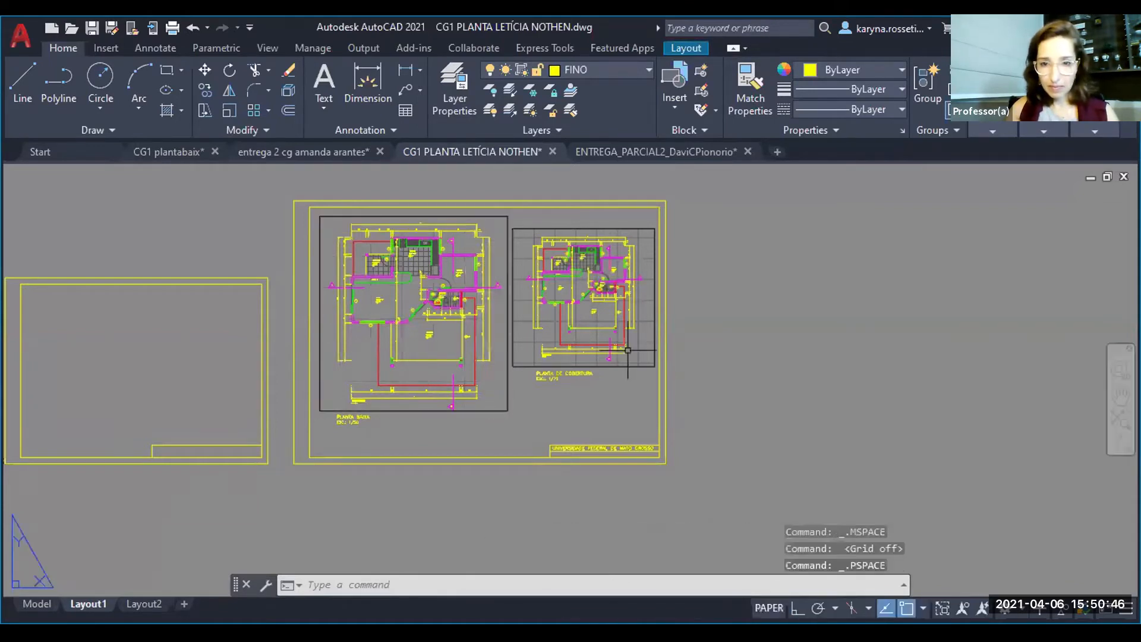
double_click(628, 351)
key("F7")
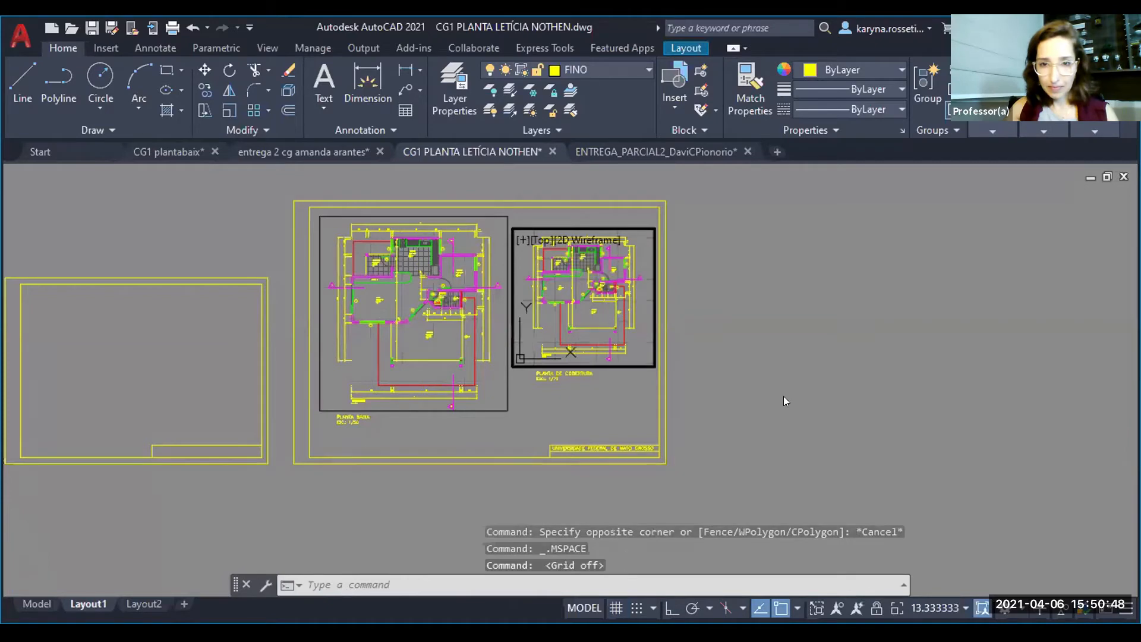
double_click(781, 398)
scroll(351, 321, "down", 2)
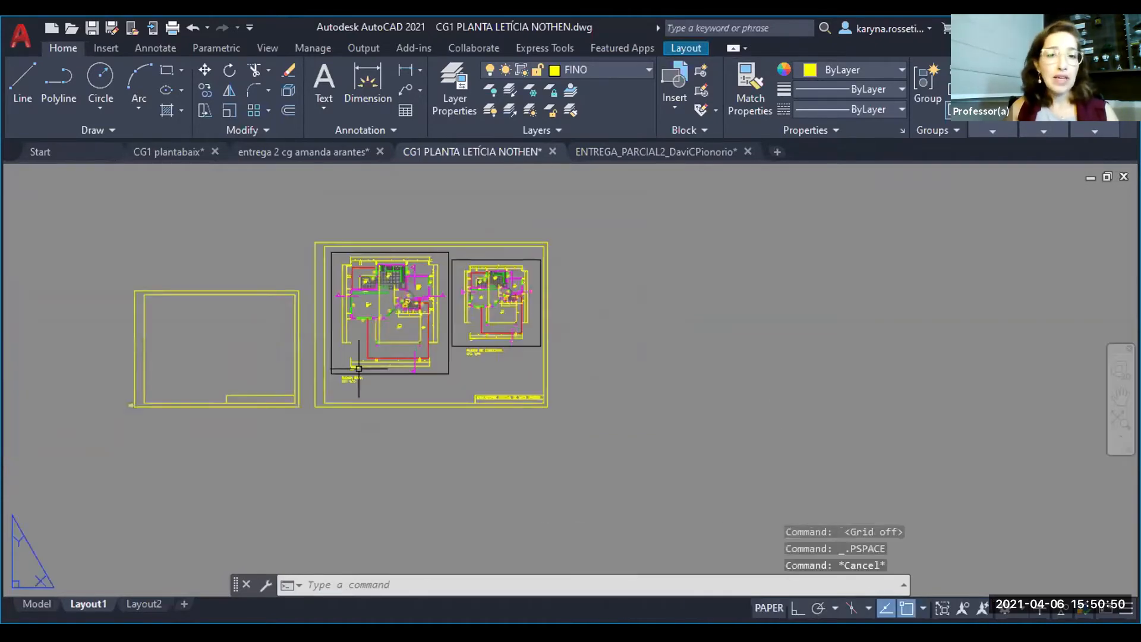
- Copy the complete sheet with its frame, both viewports and titles to the empty area right of the original
scroll(437, 338, "up", 4)
middle_click_drag(437, 338, 575, 408)
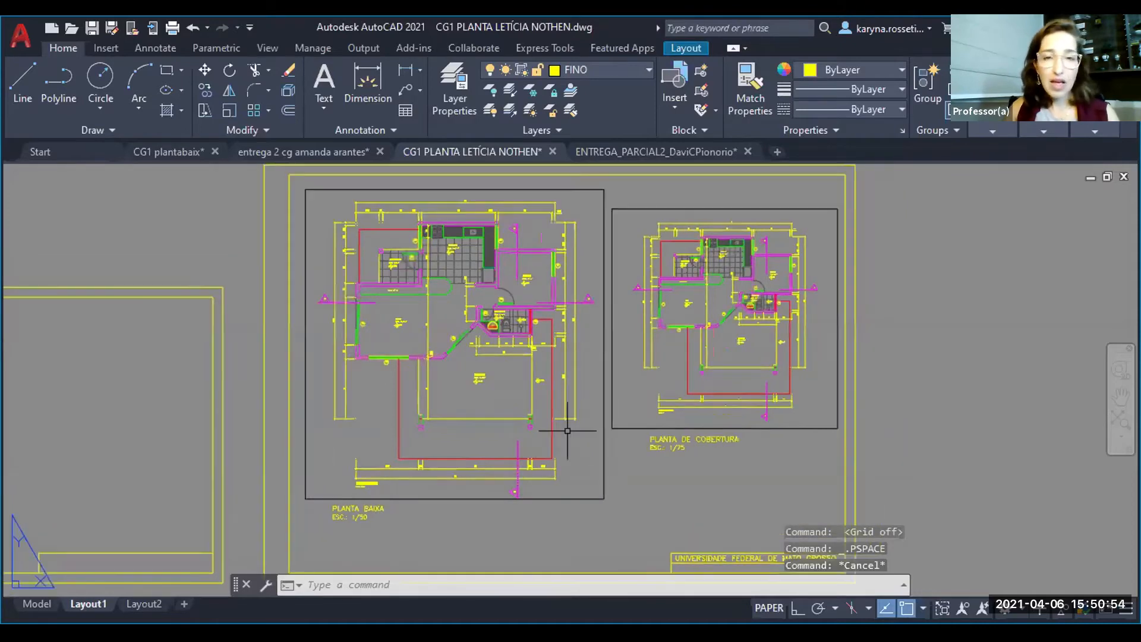
scroll(470, 336, "down", 2)
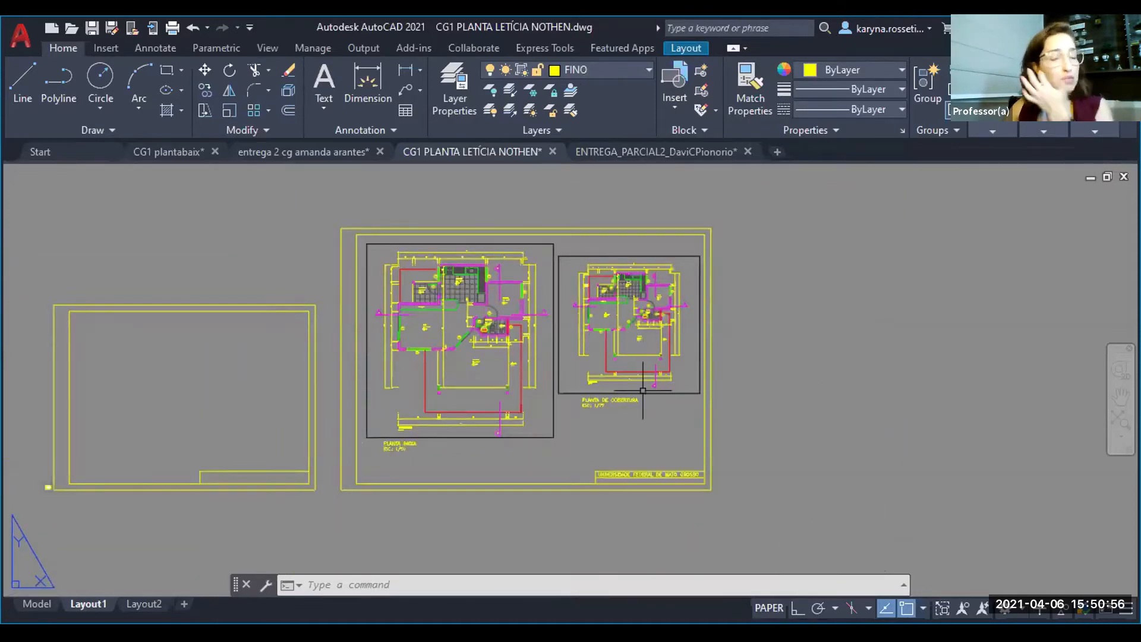
left_click(762, 509)
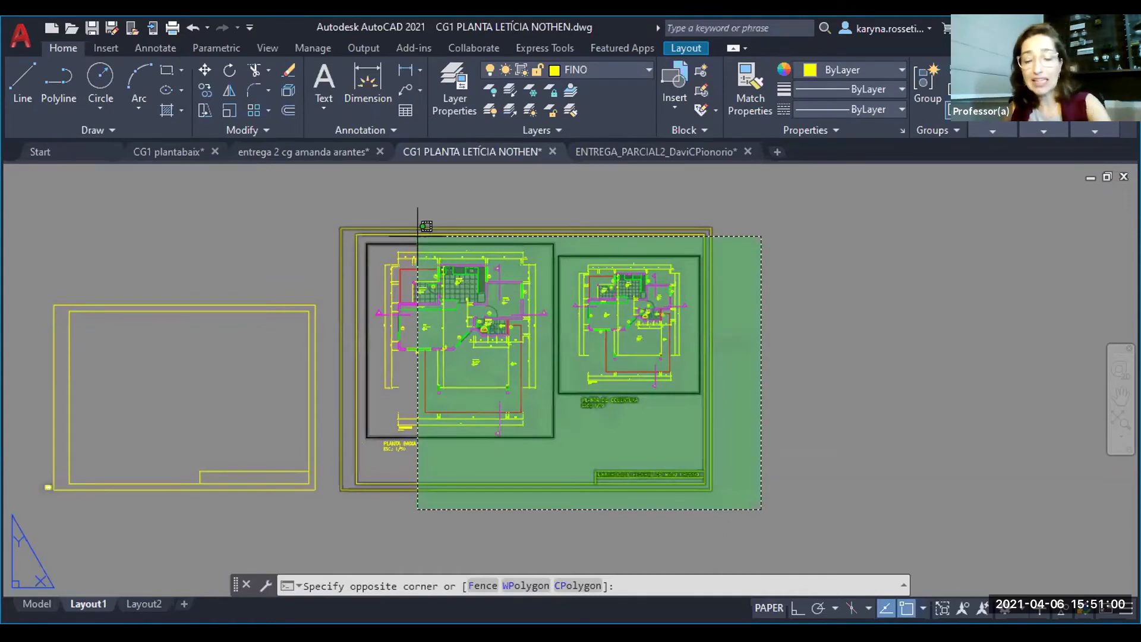
left_click(418, 236)
type("co")
key("Return")
left_click(404, 362)
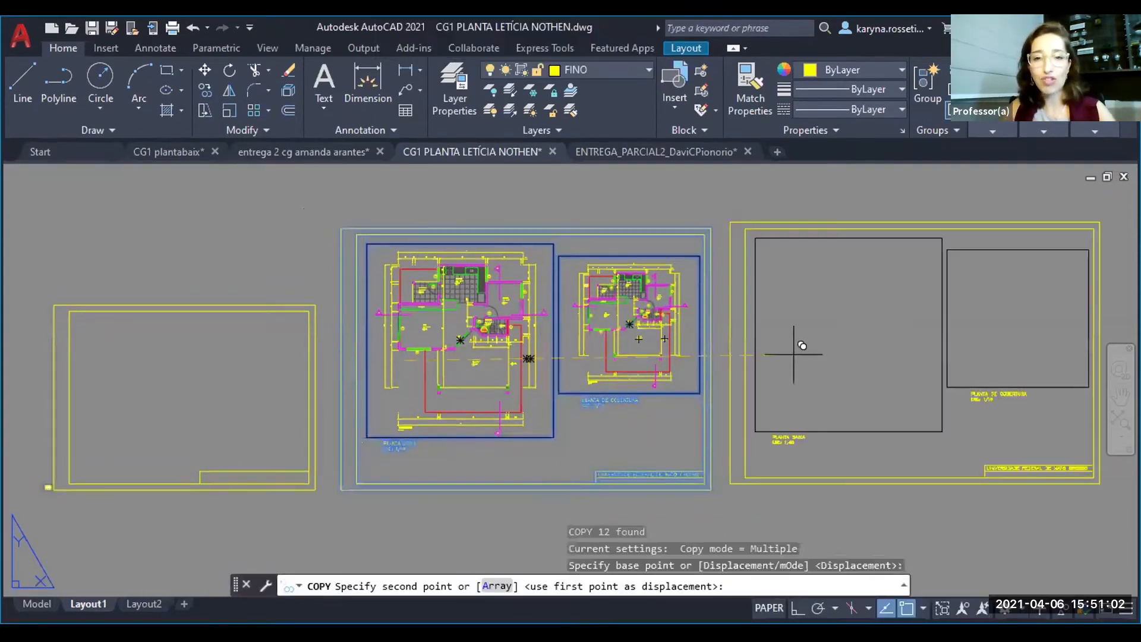
left_click(797, 361)
key("Escape")
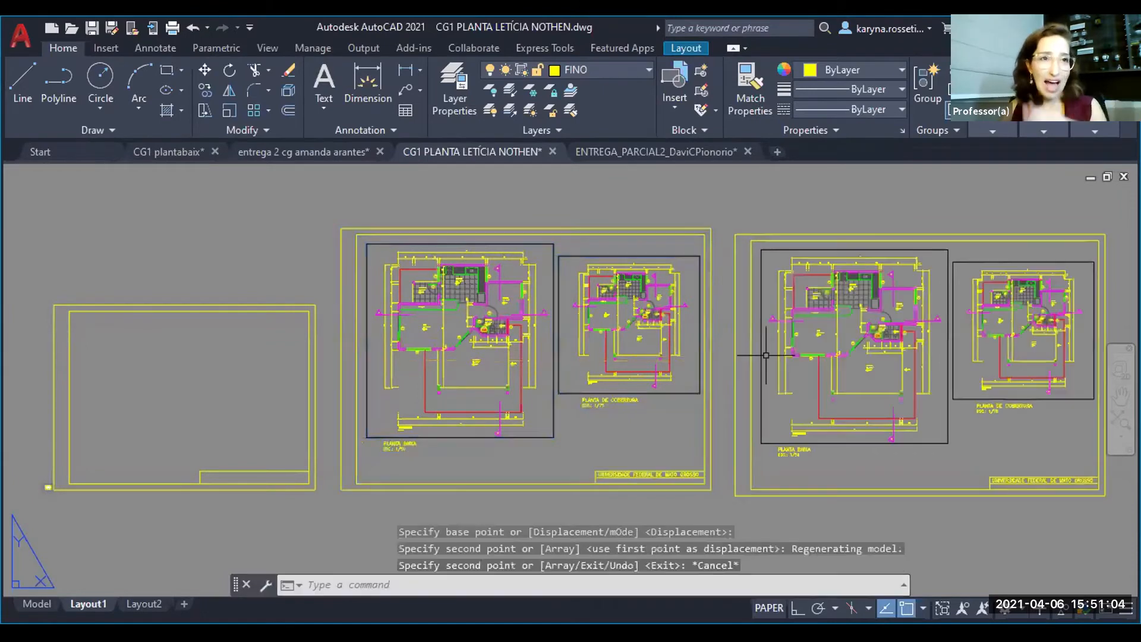
- Shift the view inside the copied sheet's larger viewport to the section drawings and return to paper space
middle_click_drag(766, 355, 626, 343)
key("Escape")
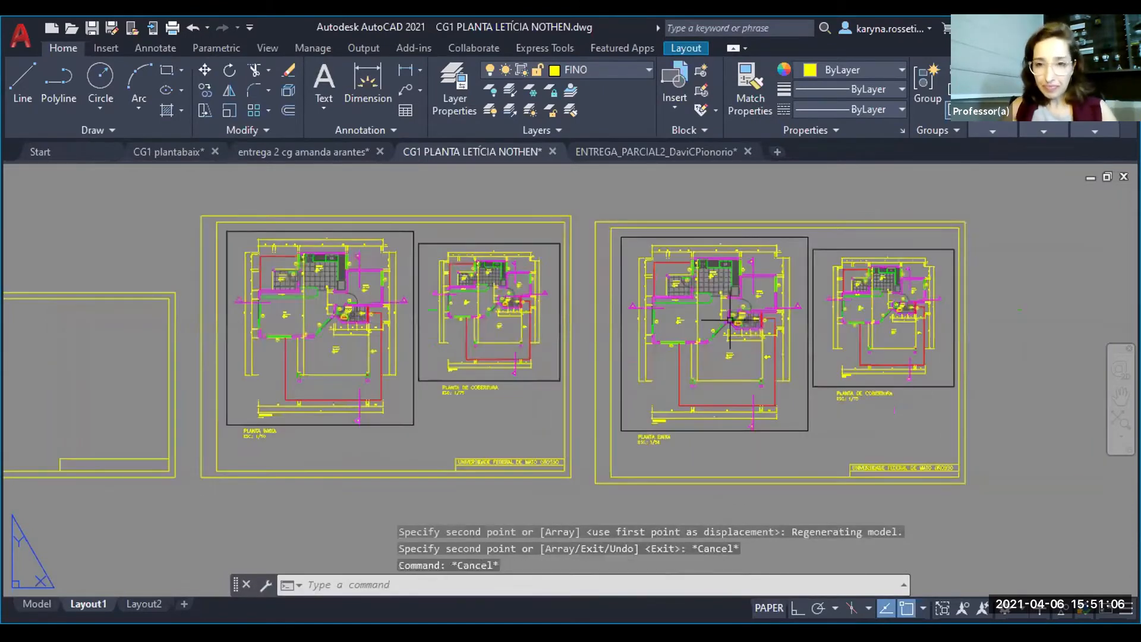
middle_click_drag(730, 320, 662, 312)
double_click(662, 312)
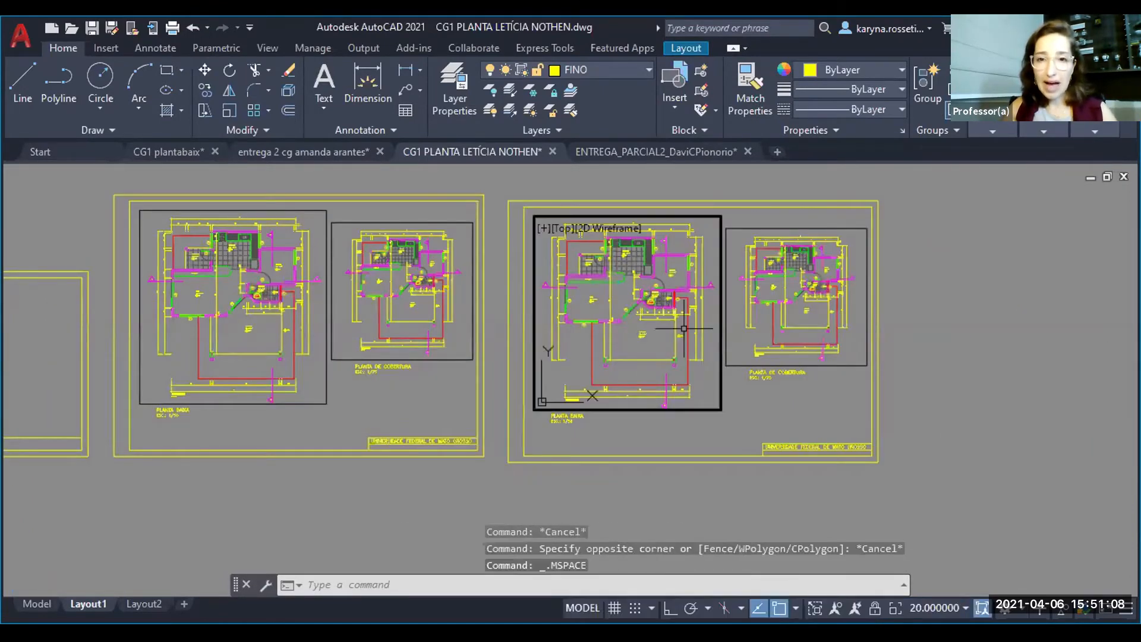
scroll(683, 329, "up", 5)
middle_click_drag(684, 297, 609, 327)
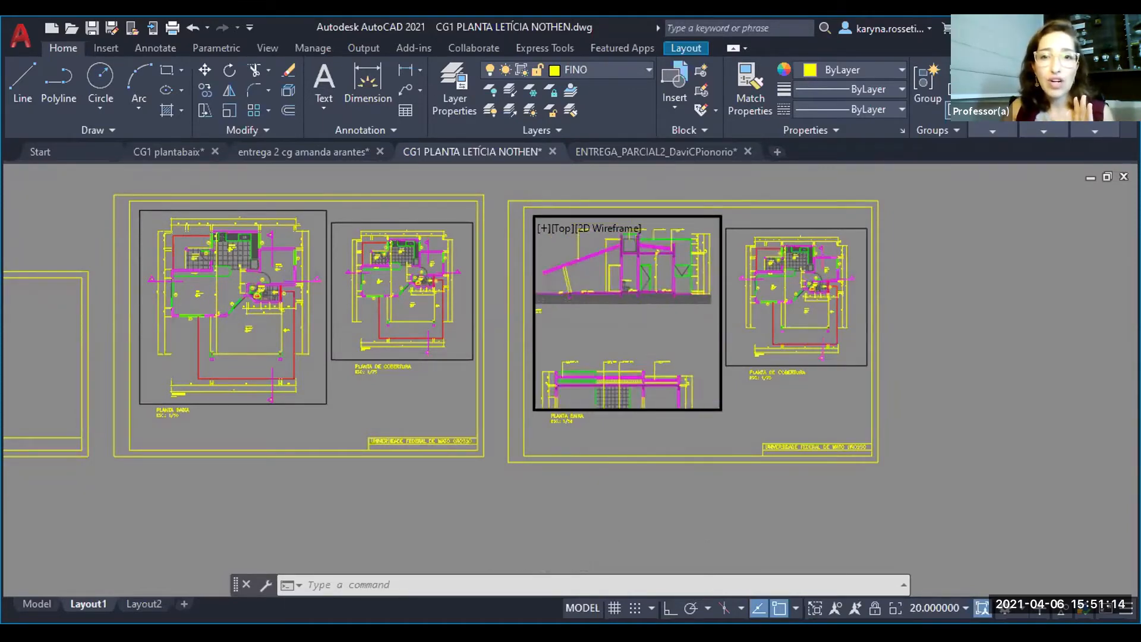
double_click(681, 422)
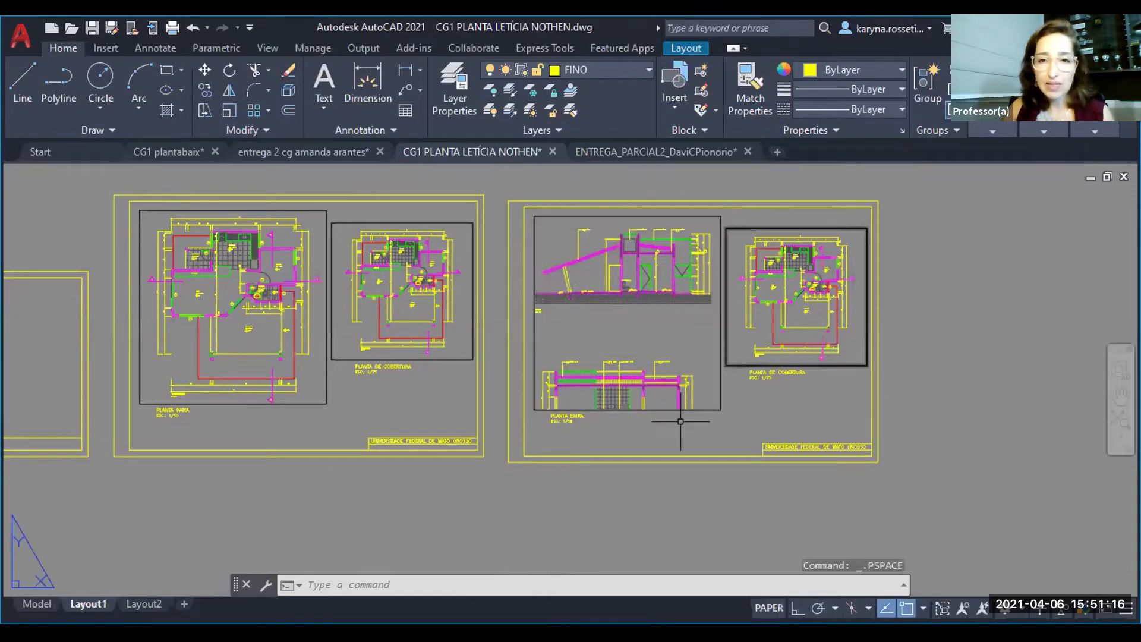
- Stretch the larger viewport's lower edge up to just below the upper section's ground hatch, cropping out its model title
left_click(680, 422)
left_click(661, 397)
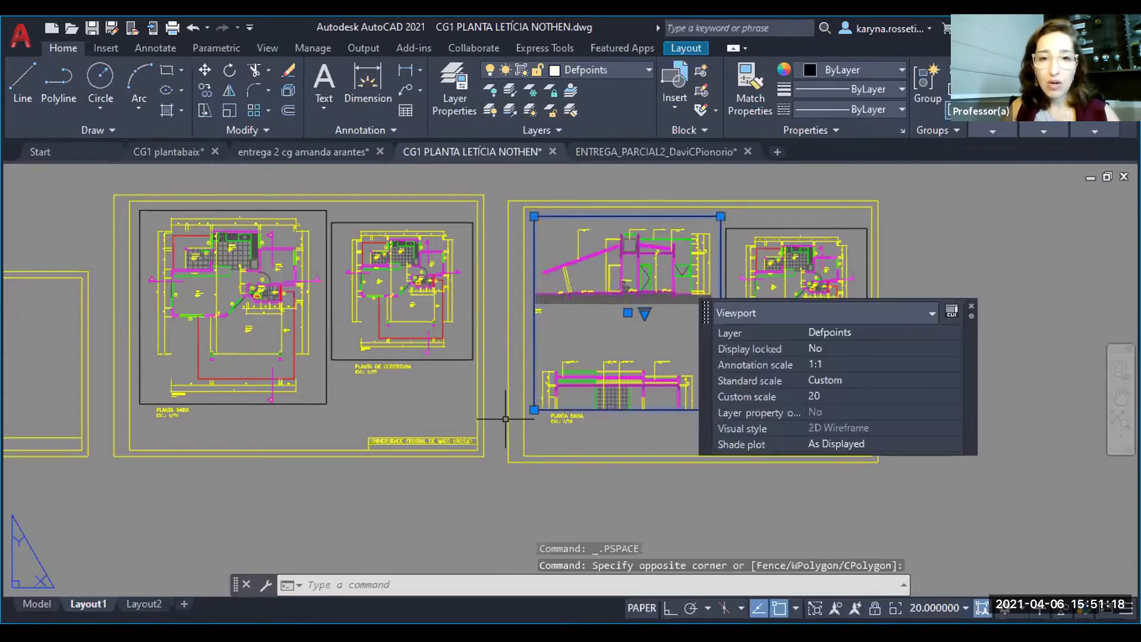
left_click(534, 410)
scroll(534, 410, "up", 5)
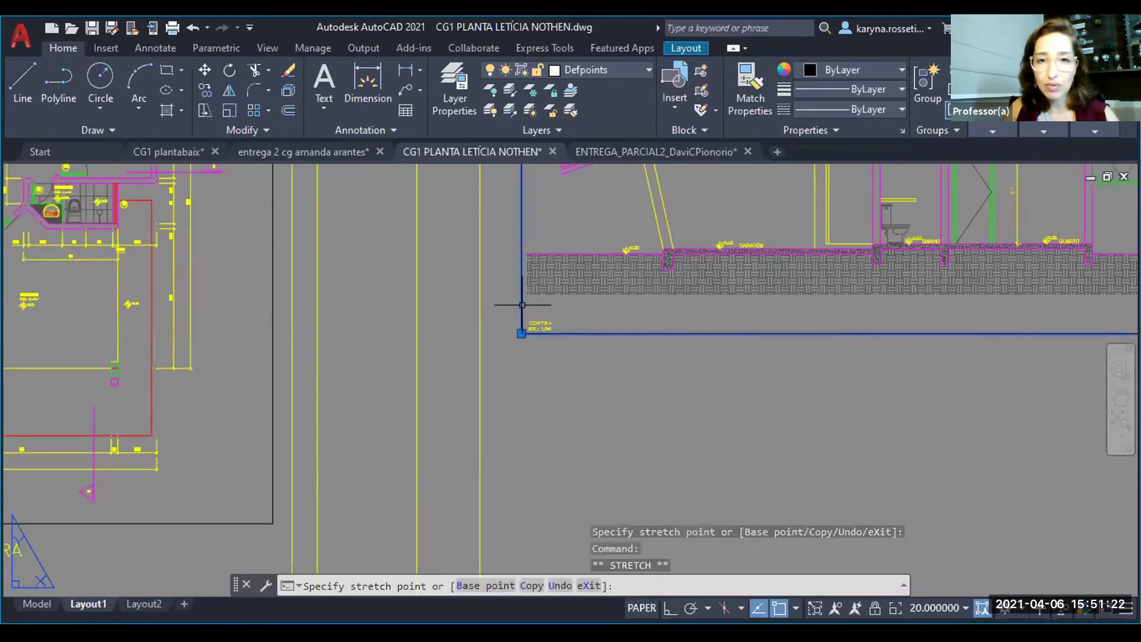
scroll(522, 307, "up", 5)
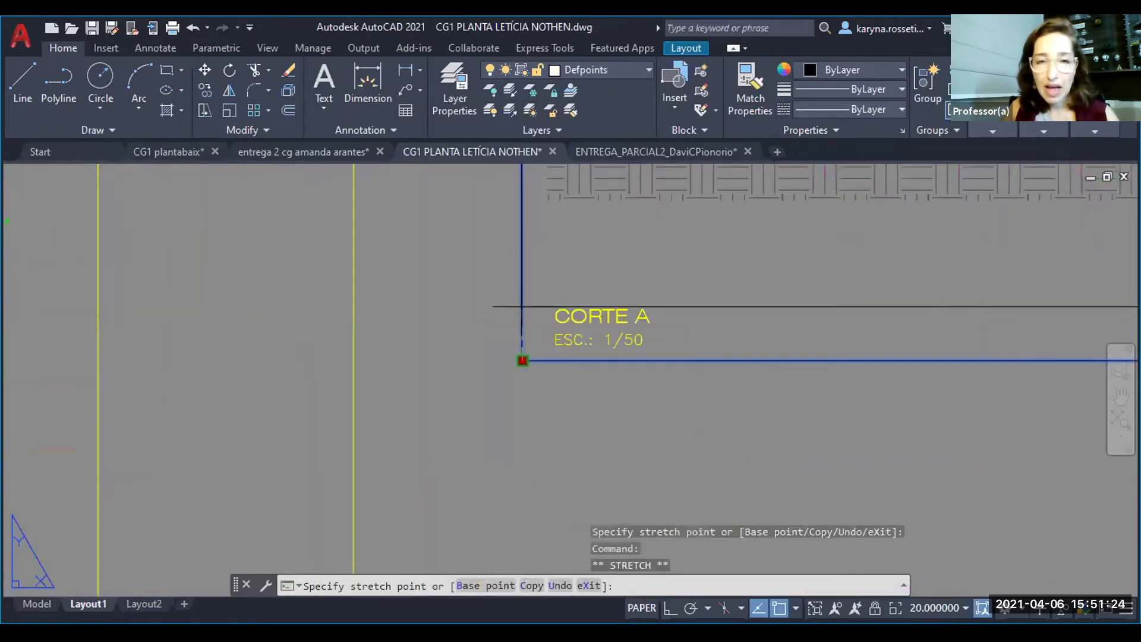
left_click(539, 270)
scroll(540, 309, "down", 5)
middle_click_drag(539, 308, 493, 438)
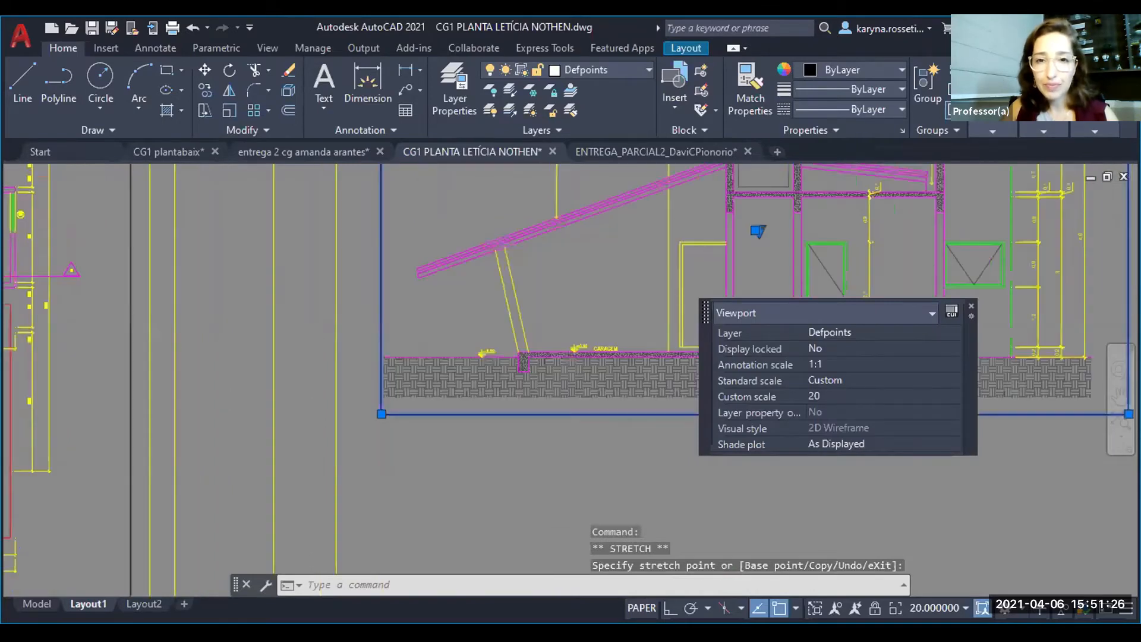
key("Escape")
- Delete the smaller roof plan viewport with its title and scale from the copied sheet
scroll(339, 235, "down", 6)
left_click(568, 364)
left_click(540, 326)
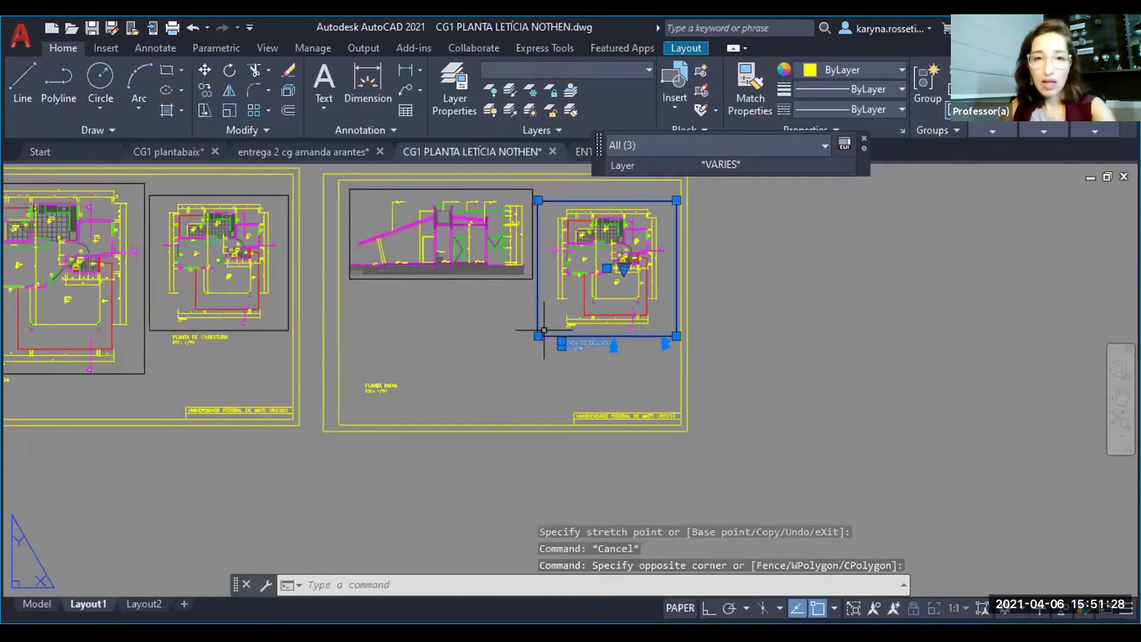
key("Delete")
- Copy the PLANTA BAIXA title and its scale line to just below the section viewport
left_click(463, 408)
left_click(377, 360)
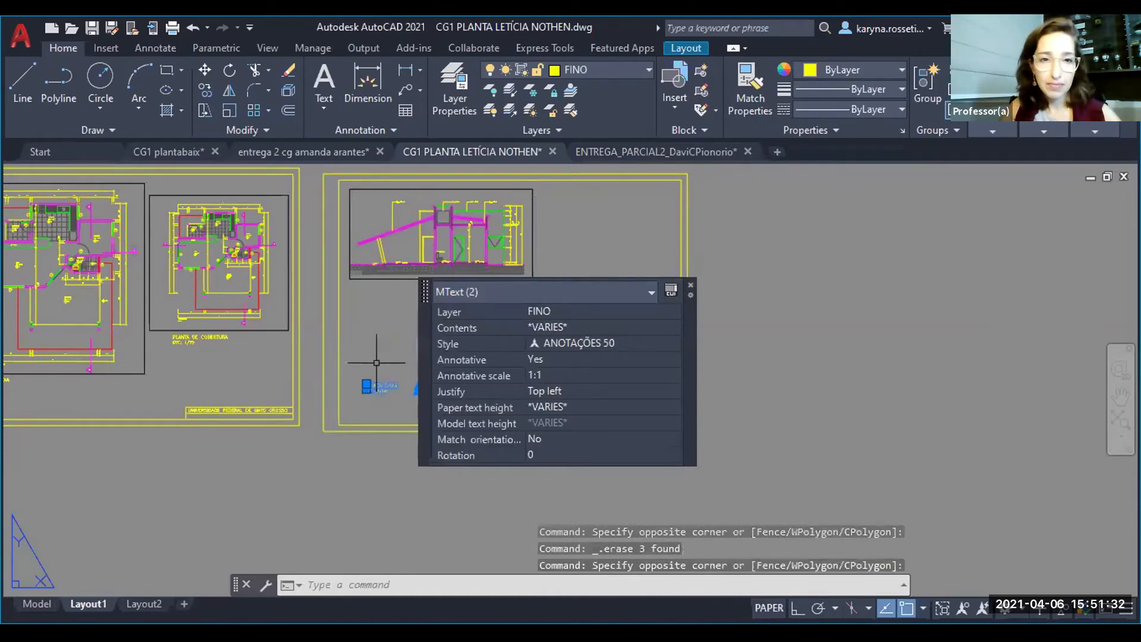
type("co")
key("Return")
left_click(367, 385)
scroll(371, 259, "up", 6)
left_click(347, 346)
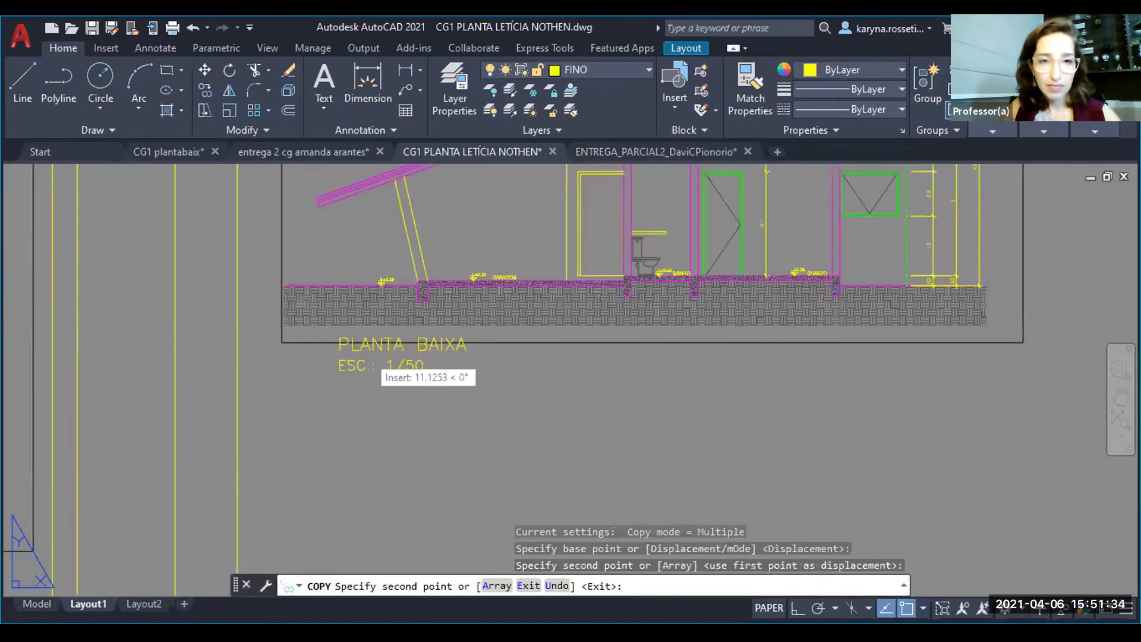
key("Escape")
- Change the copied title under the section viewport to CORTE AA'
left_click(360, 349)
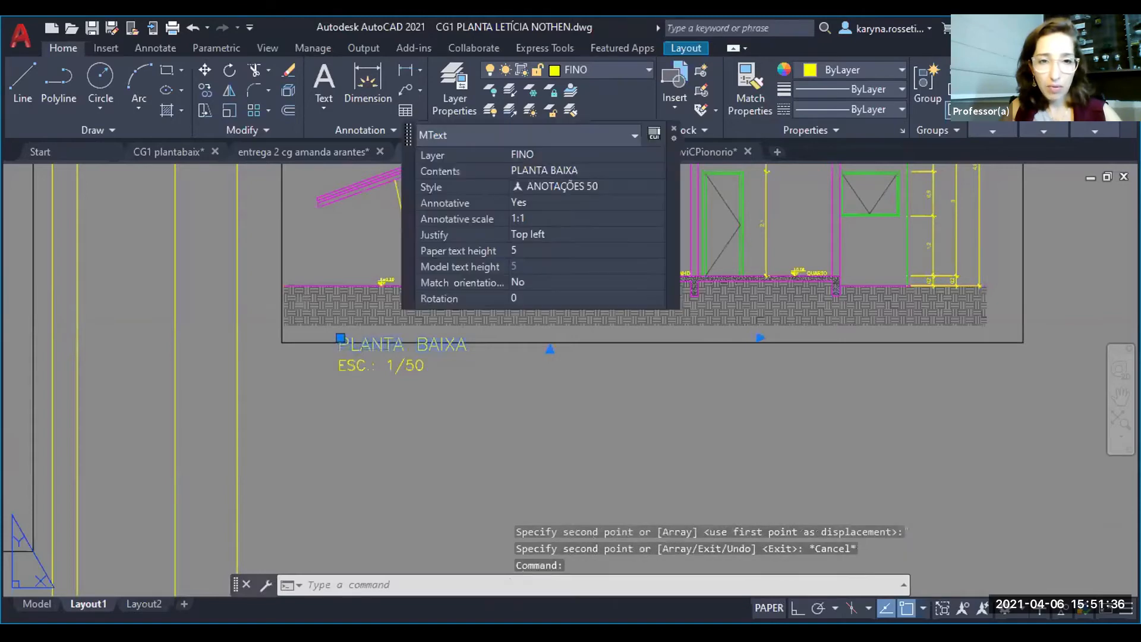
double_click(536, 343)
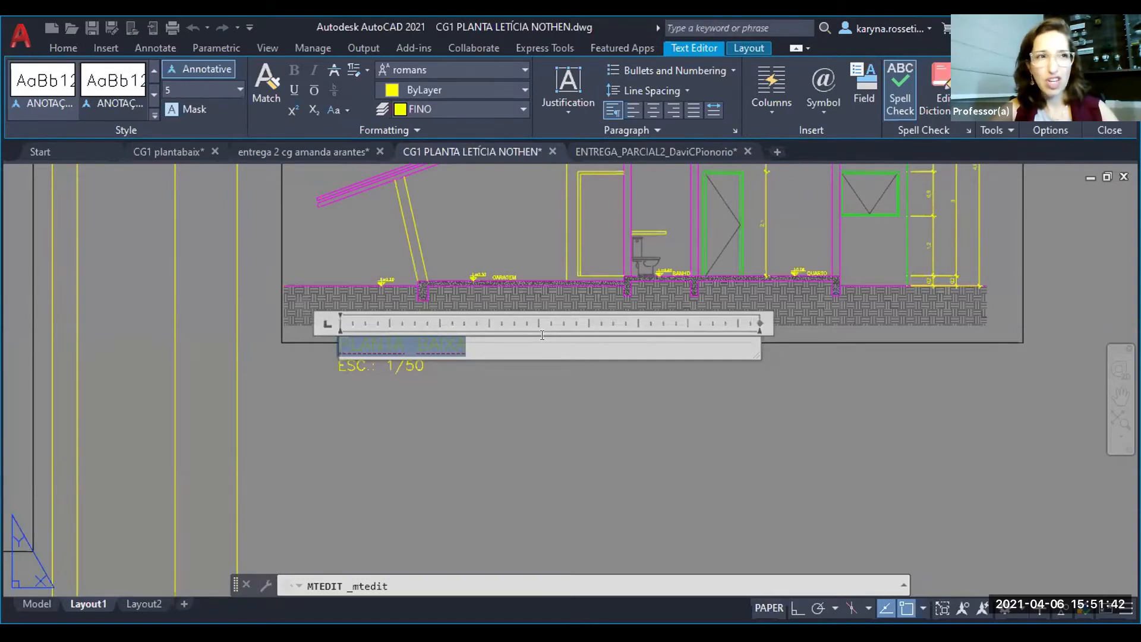
type("CORTE")
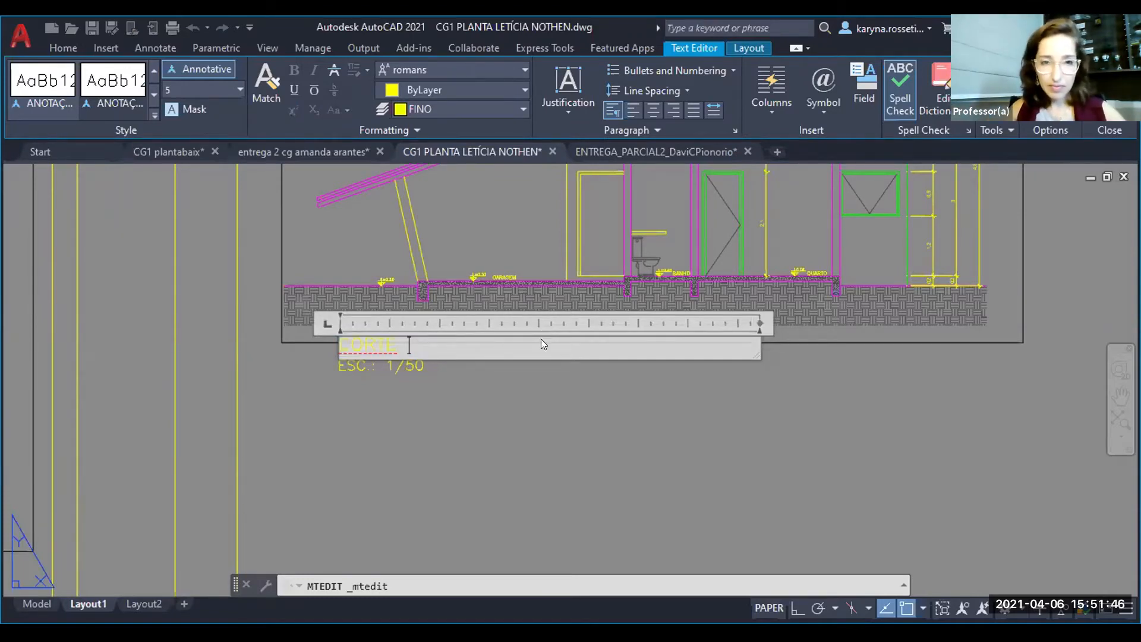
scroll(635, 423, "down", 4)
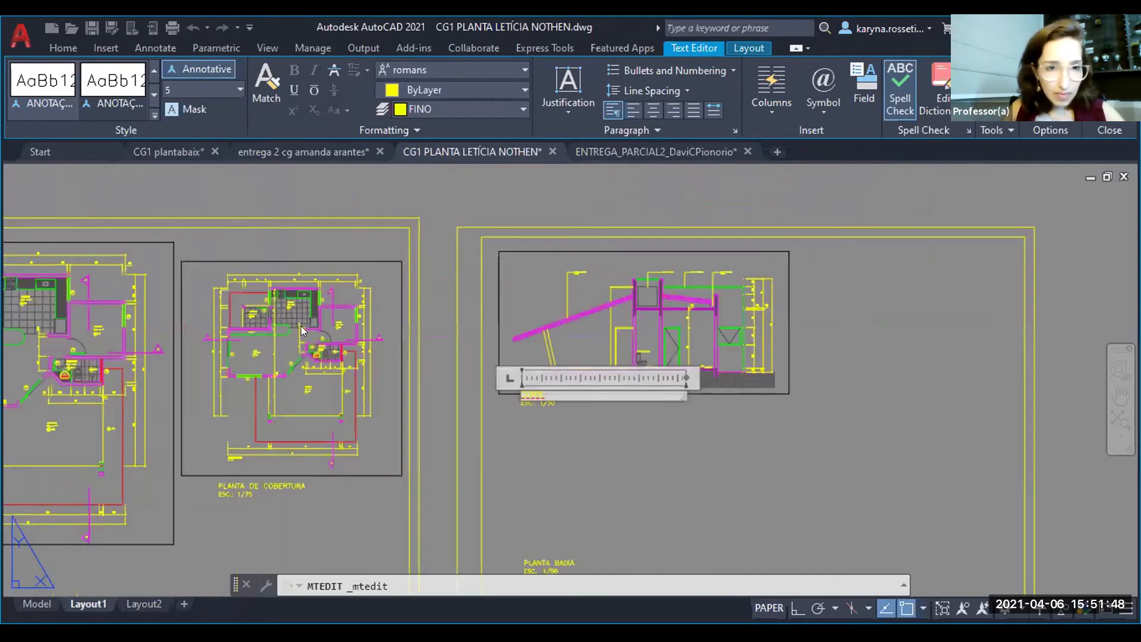
scroll(336, 291, "up", 6)
scroll(303, 277, "down", 5)
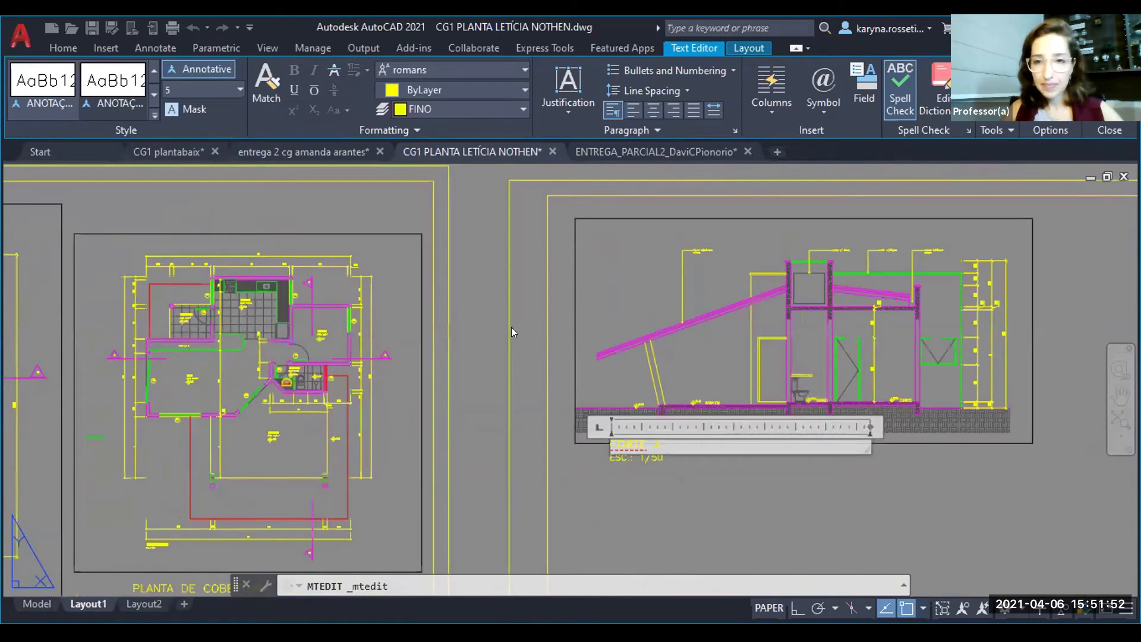
type("A")
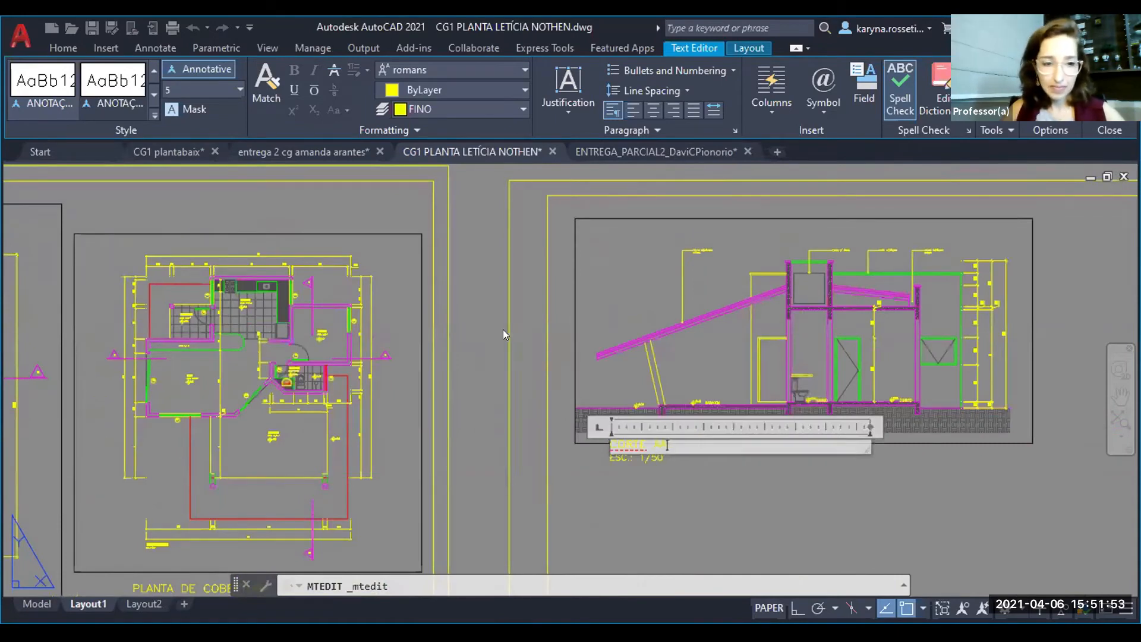
left_click(717, 502)
middle_click_drag(728, 461, 584, 360)
left_click(571, 395)
left_click(452, 307)
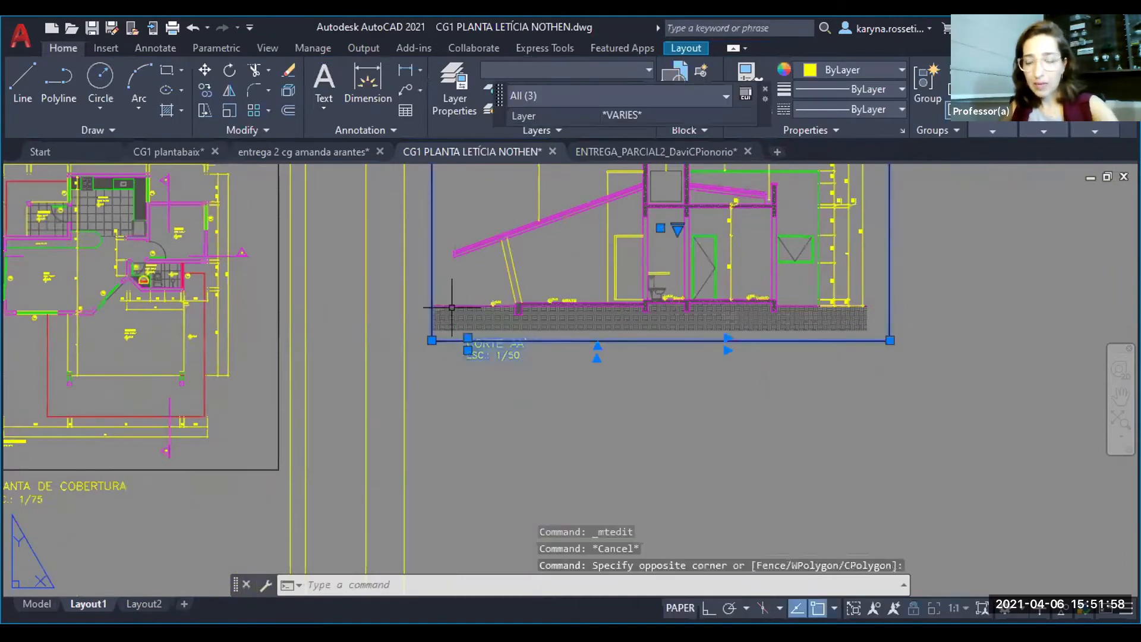
type("co")
key("Return")
scroll(452, 331, "down", 3)
left_click(507, 300)
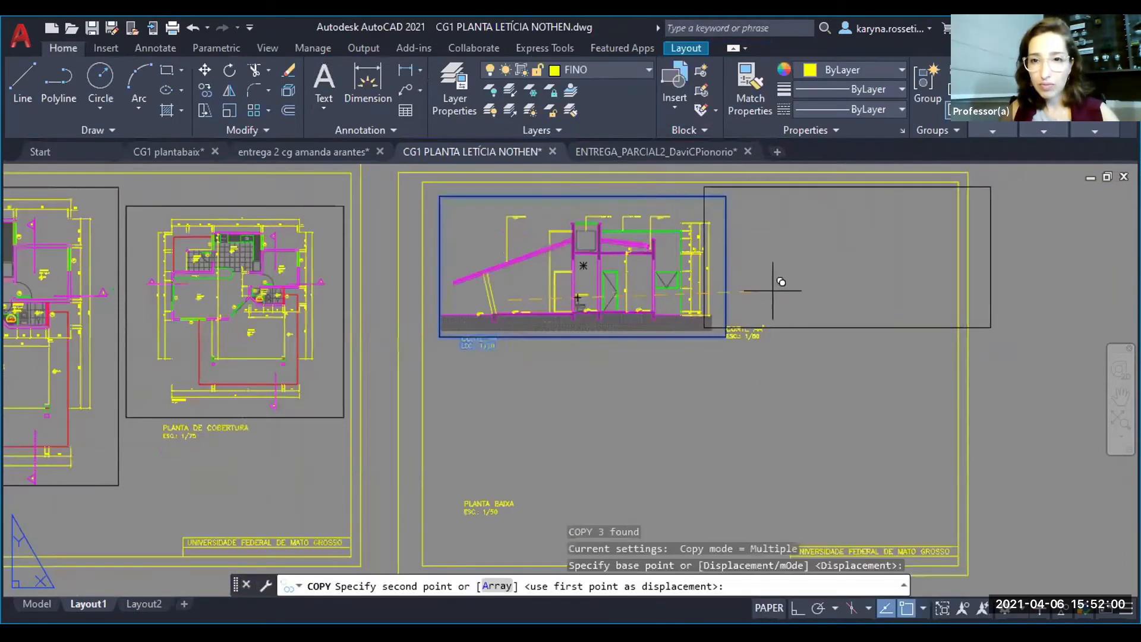
middle_click_drag(724, 369, 721, 305)
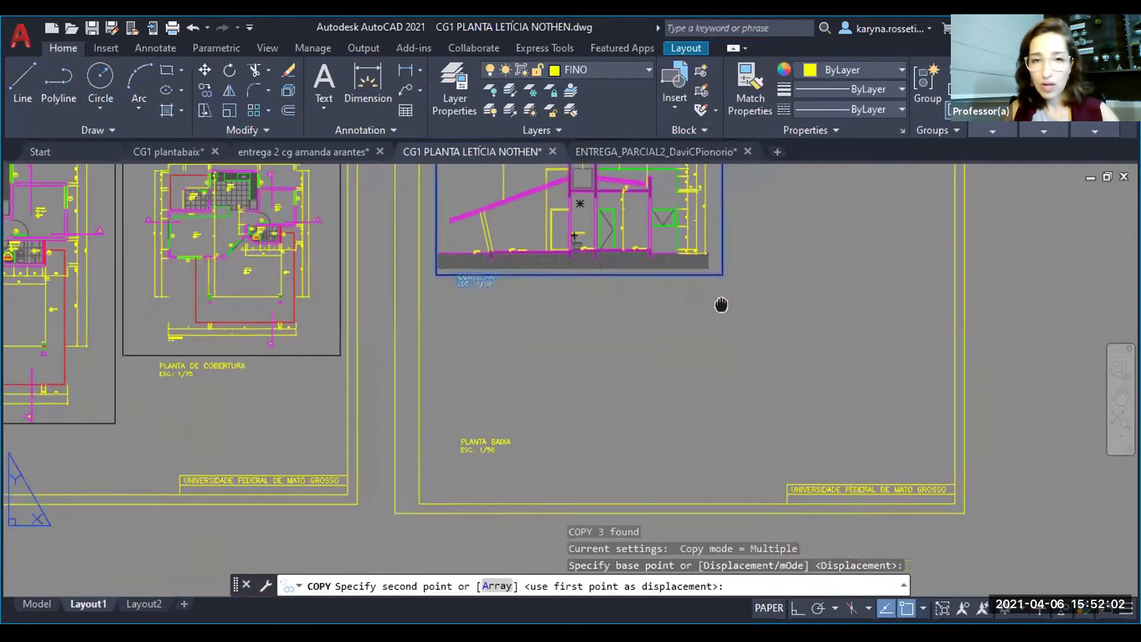
key("Escape")
- Delete the leftover PLANTA BAIXA title and its scale line from the lower part of the copied sheet
left_click(515, 467)
left_click(472, 435)
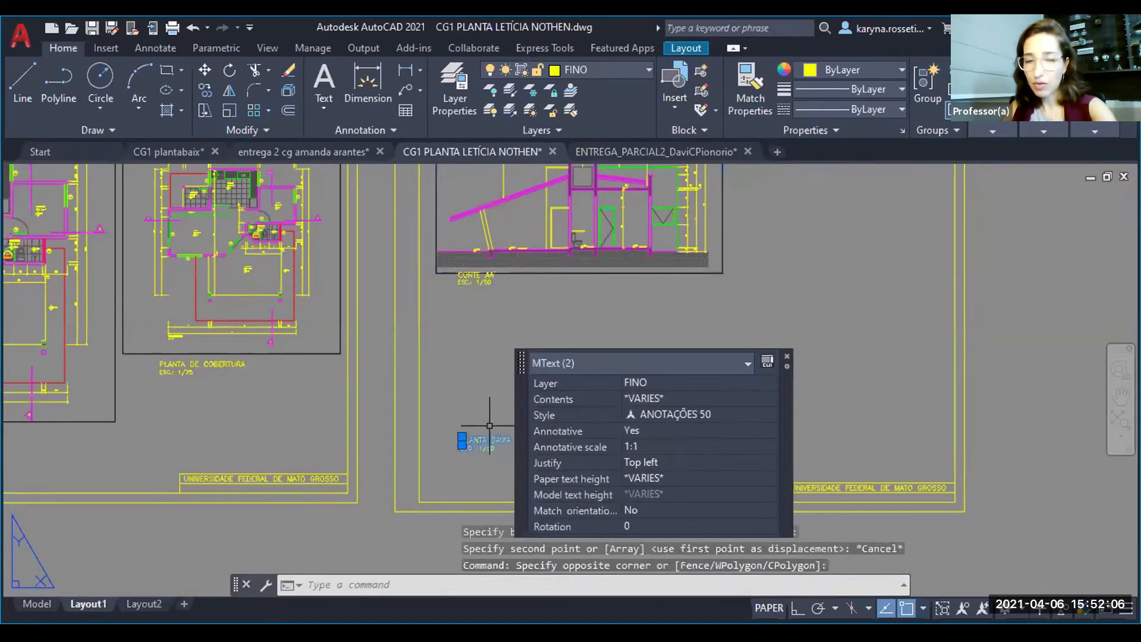
key("Delete")
middle_click_drag(581, 357, 530, 467)
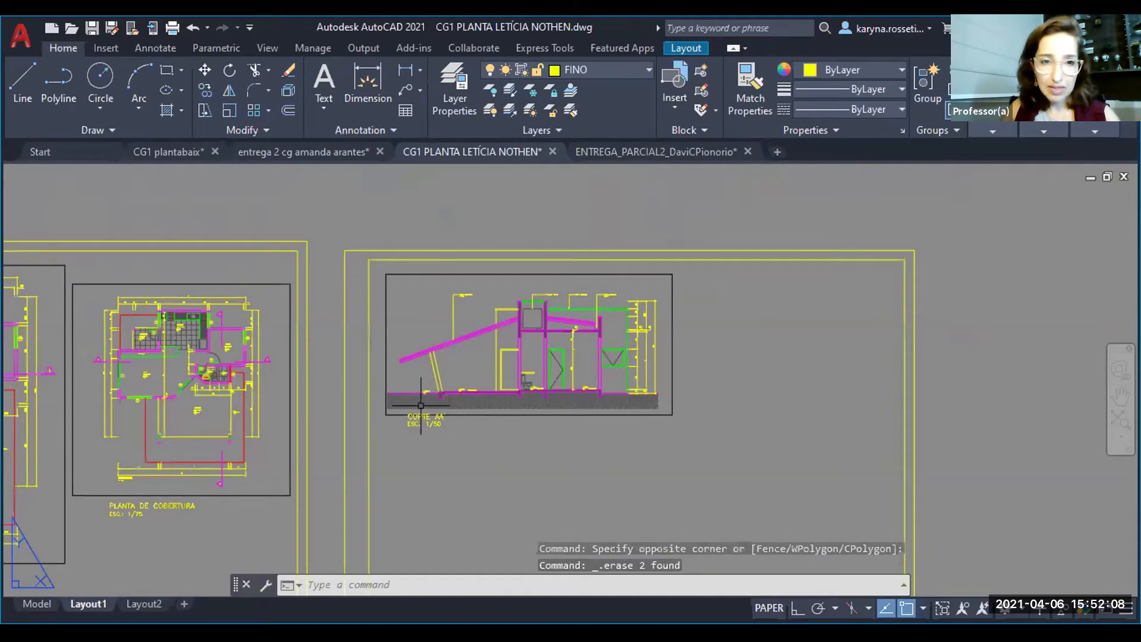
- Stretch the CORTE AA' viewport's left edge inward to the start of the ground hatch
scroll(421, 406, "up", 4)
left_click(380, 447)
left_click(371, 452)
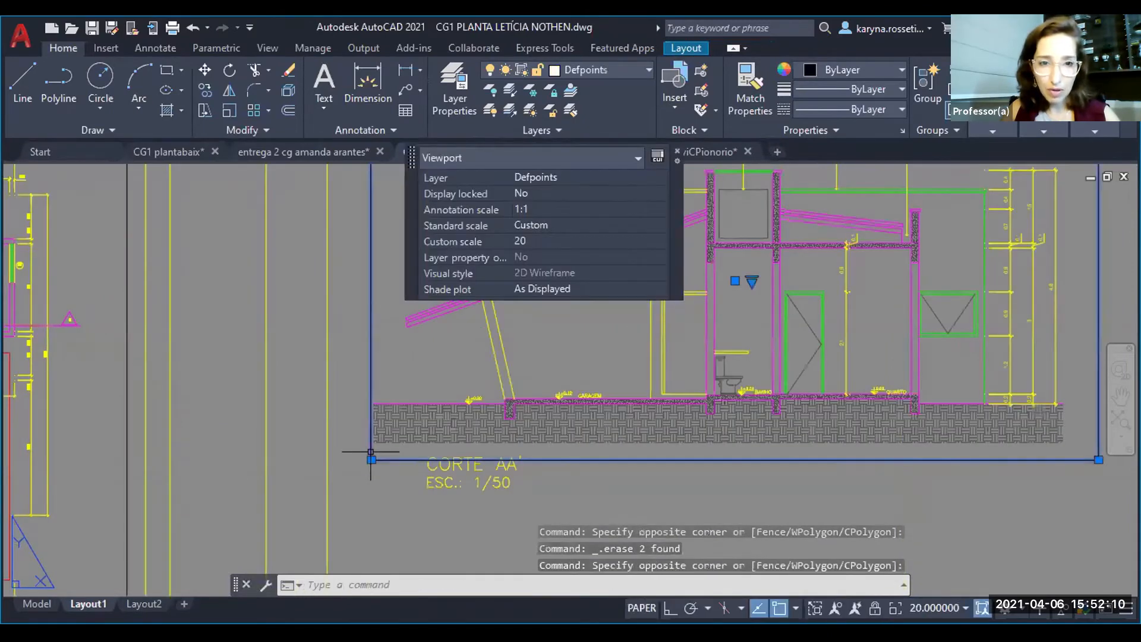
left_click(371, 460)
left_click(392, 462)
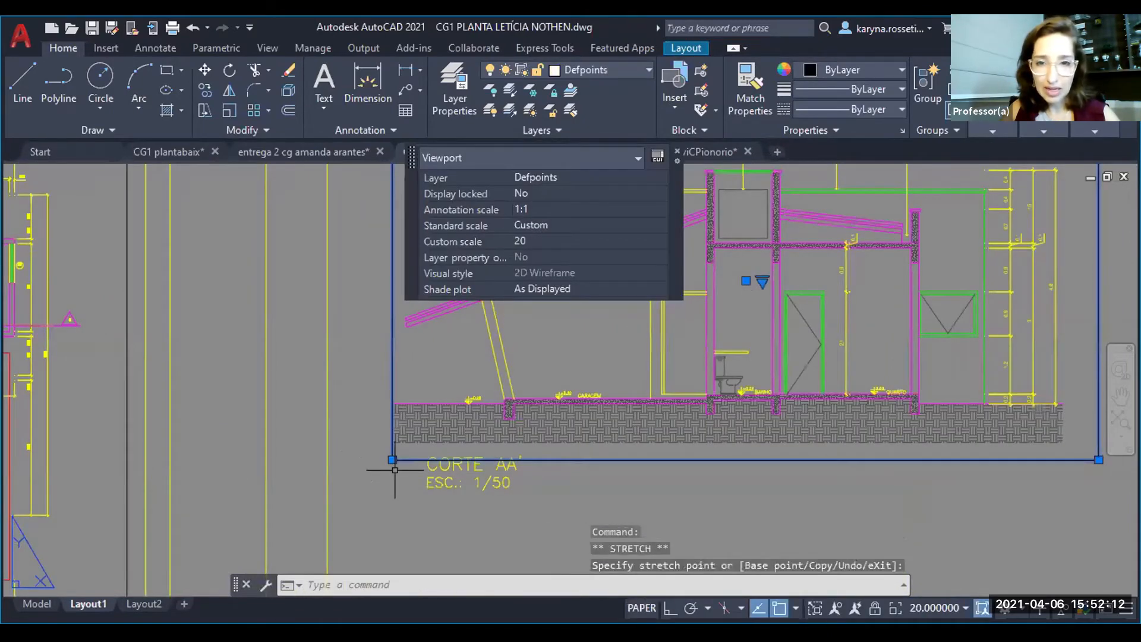
key("Escape")
- Stretch the CORTE AA' viewport's right edge inward, close to the end of the ground hatch
scroll(395, 469, "down", 4)
scroll(673, 472, "up", 5)
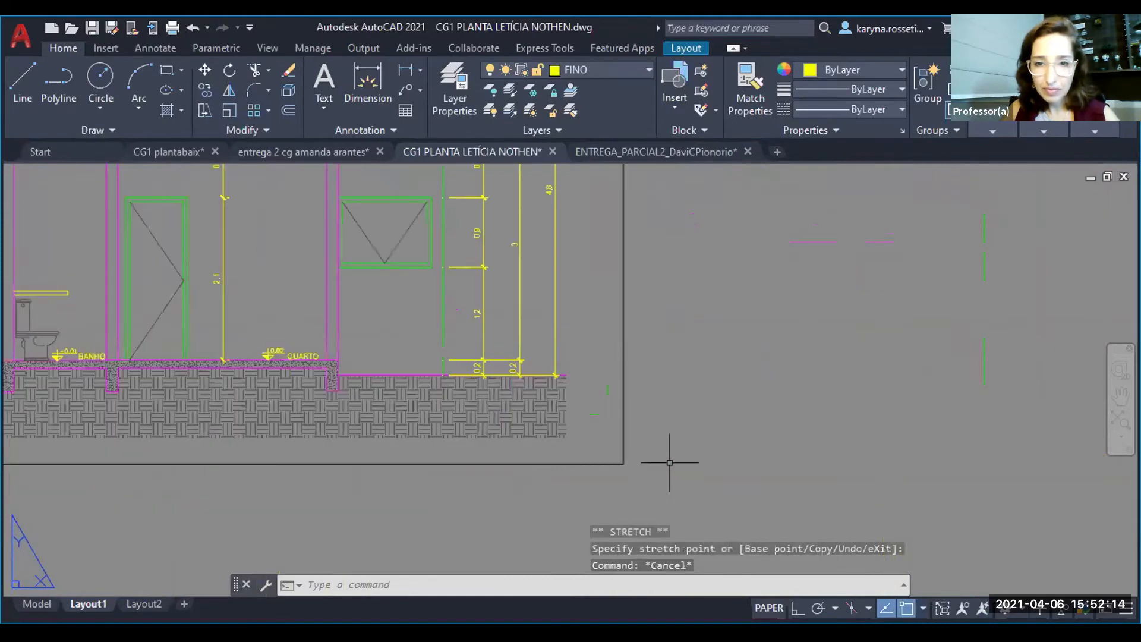
left_click(623, 464)
left_click(623, 463)
scroll(607, 457, "down", 3)
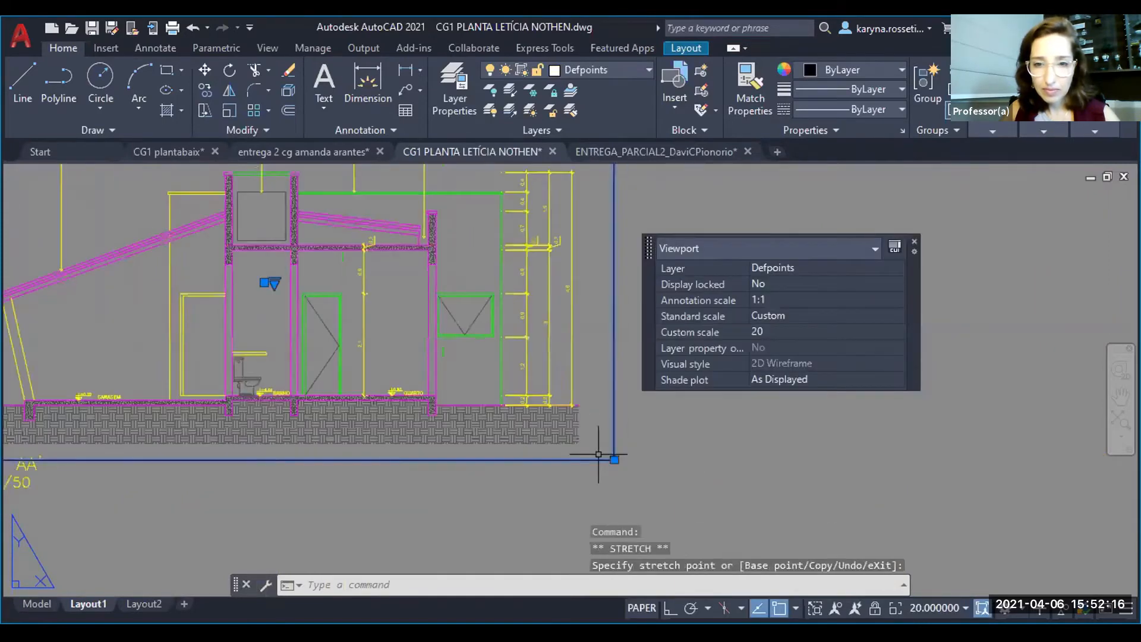
scroll(591, 464, "up", 5)
key("Escape")
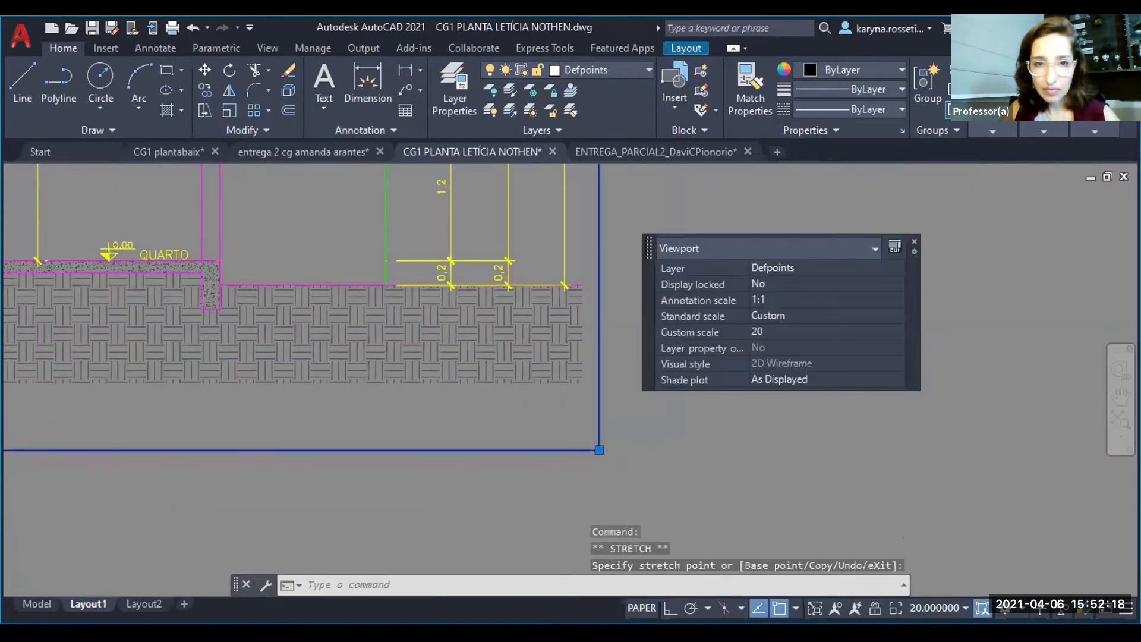
key("Escape")
- Move the CORTE AA' viewport with its title and scale slightly left, closer to the sheet's inner frame
scroll(638, 475, "down", 5)
left_click(638, 475)
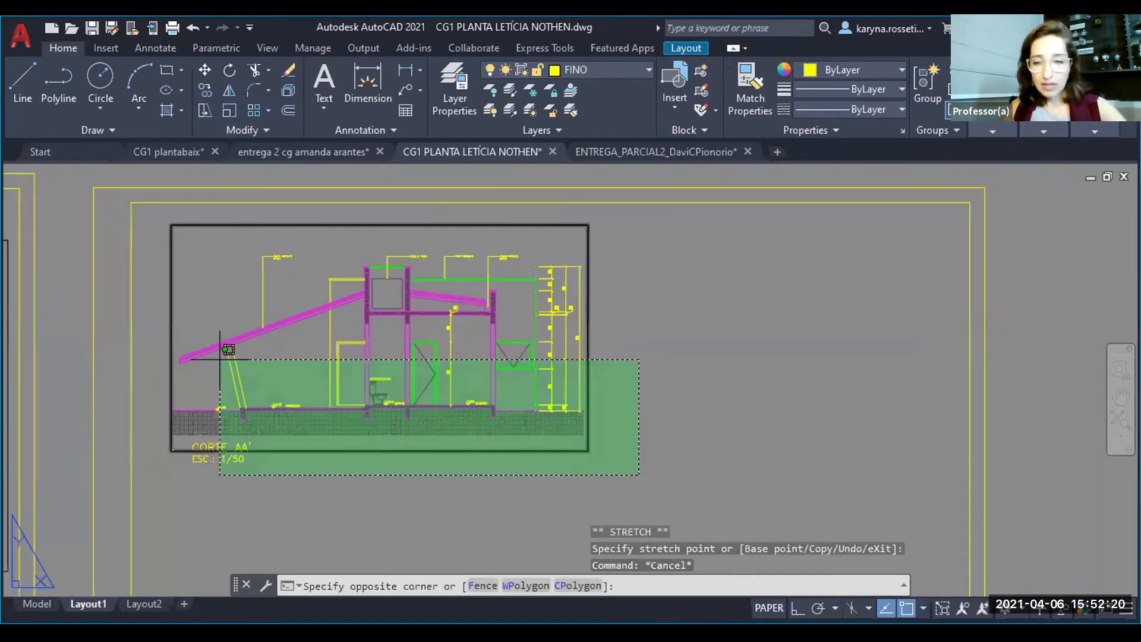
left_click(188, 348)
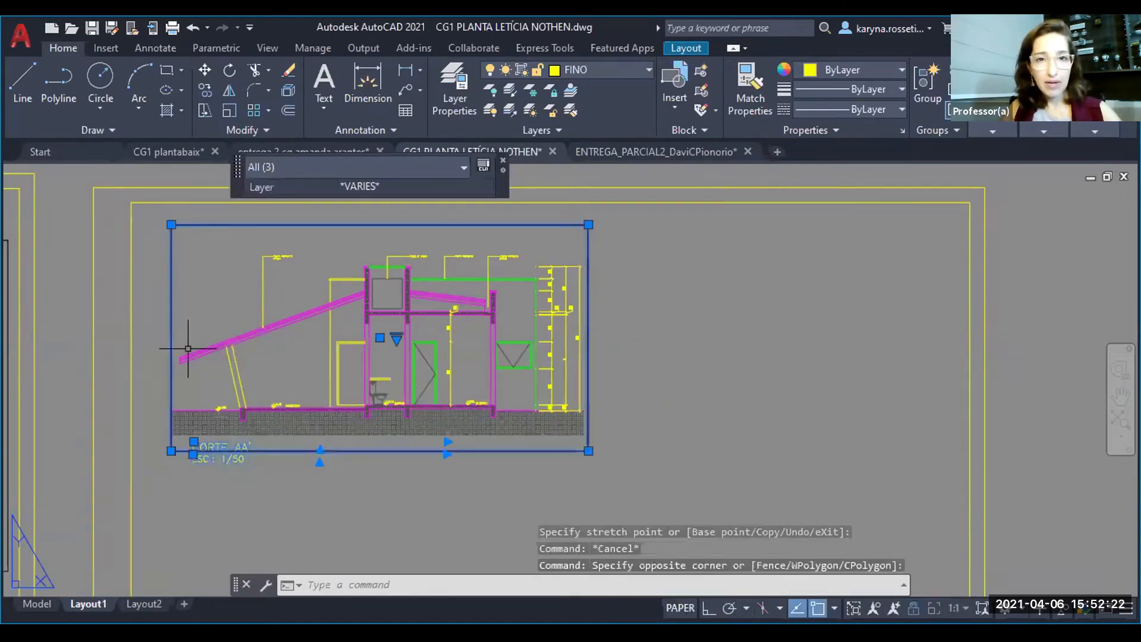
type("m")
key("Return")
left_click(615, 396)
left_click(597, 393)
- Copy the CORTE AA' viewport with its title and scale line straight down, into the space below the original
middle_click_drag(598, 394, 605, 347)
left_click(605, 346)
left_click(198, 340)
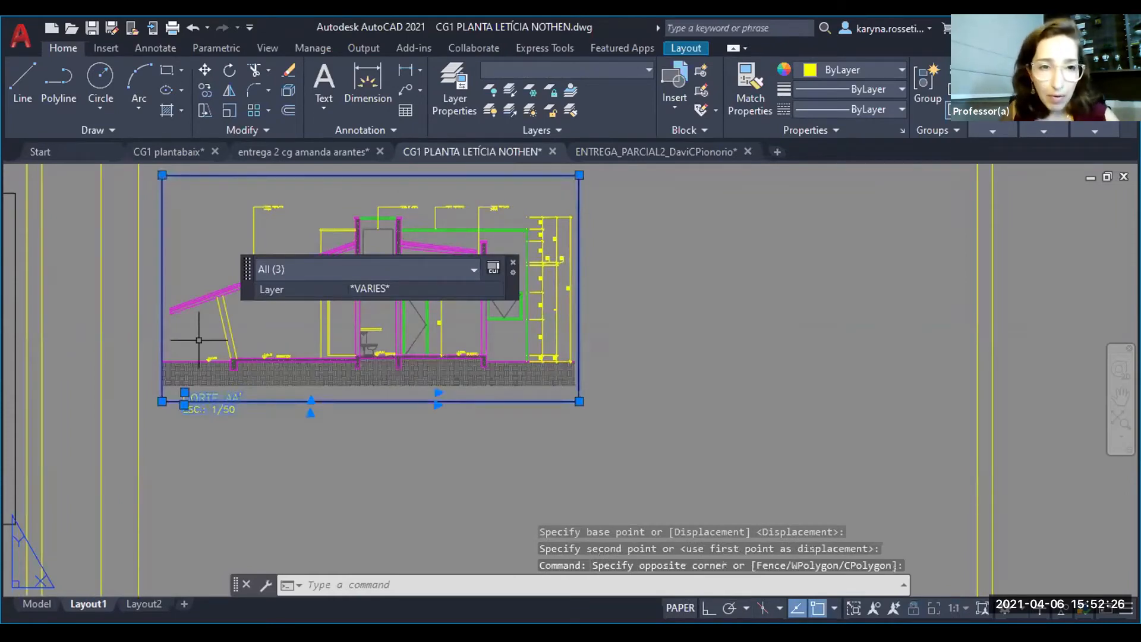
type("co")
key("Return")
scroll(374, 318, "down", 5)
left_click(505, 323)
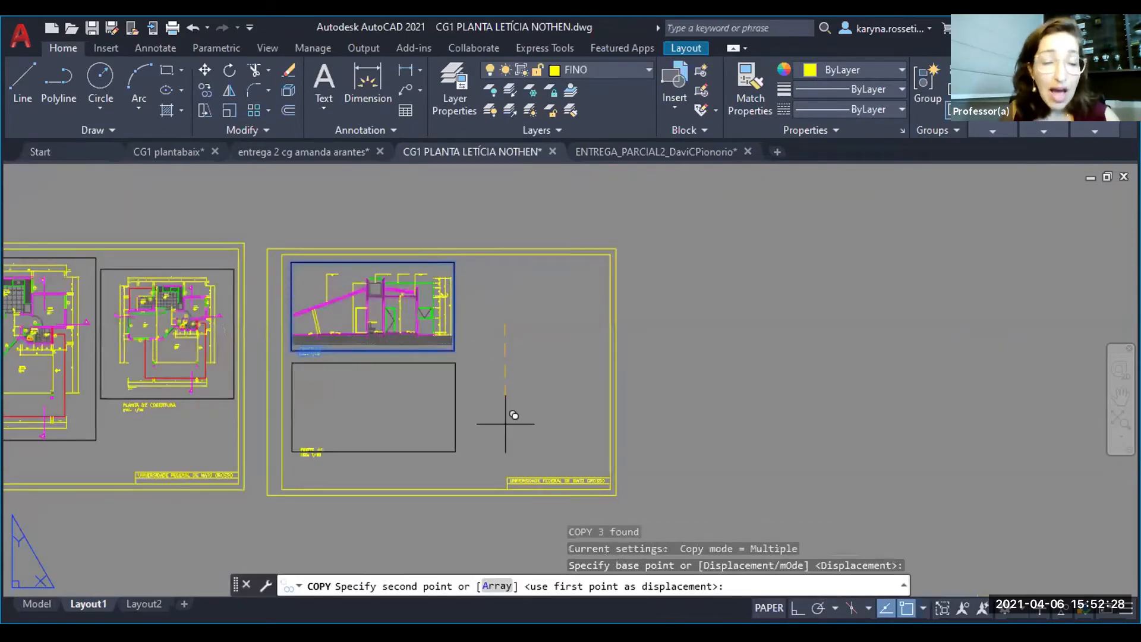
left_click(506, 424)
key("Escape")
- Move the roof plan viewport with its PLANTA DE COBERTURA title and scale slightly up, nearly level with the floor plan viewport's upper edge
middle_click_drag(158, 430, 355, 401)
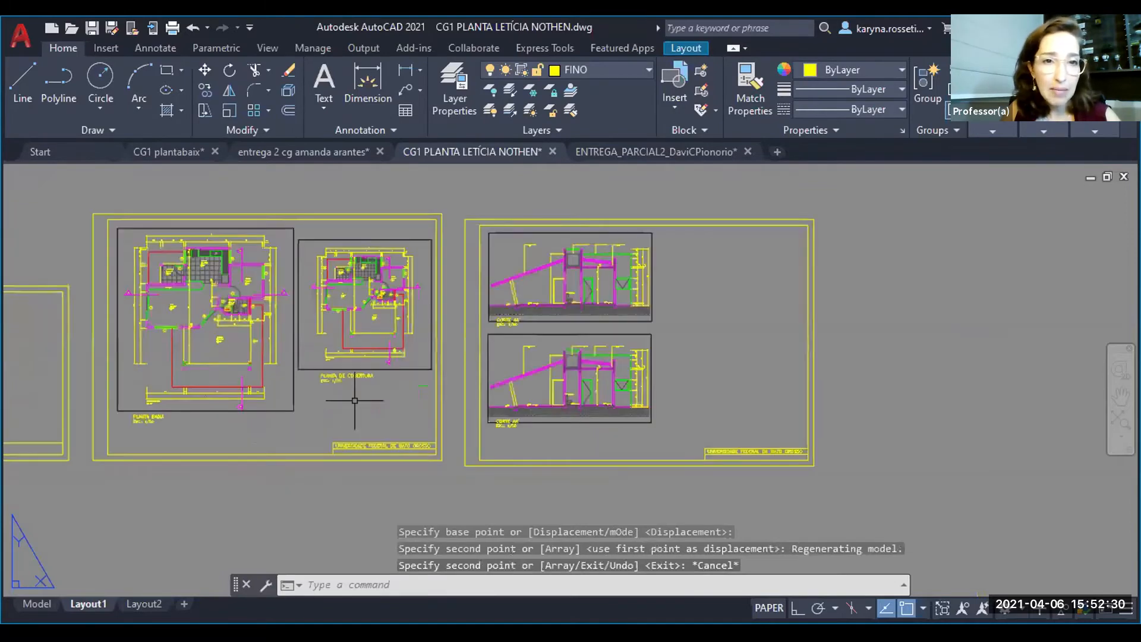
left_click(369, 402)
left_click(358, 413)
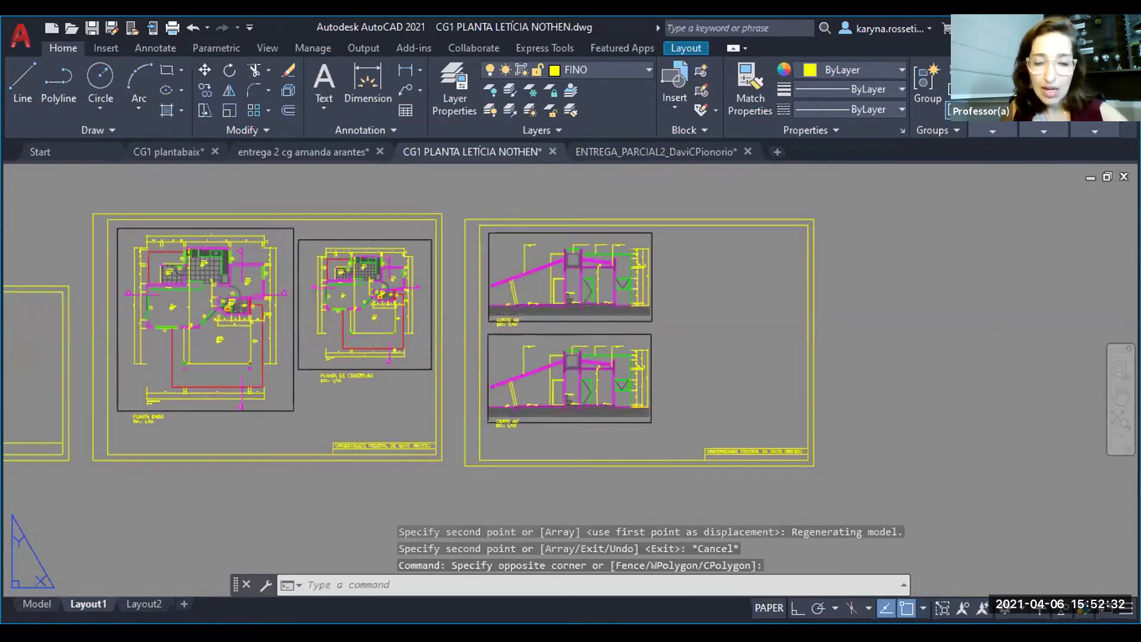
left_click(358, 412)
left_click(313, 359)
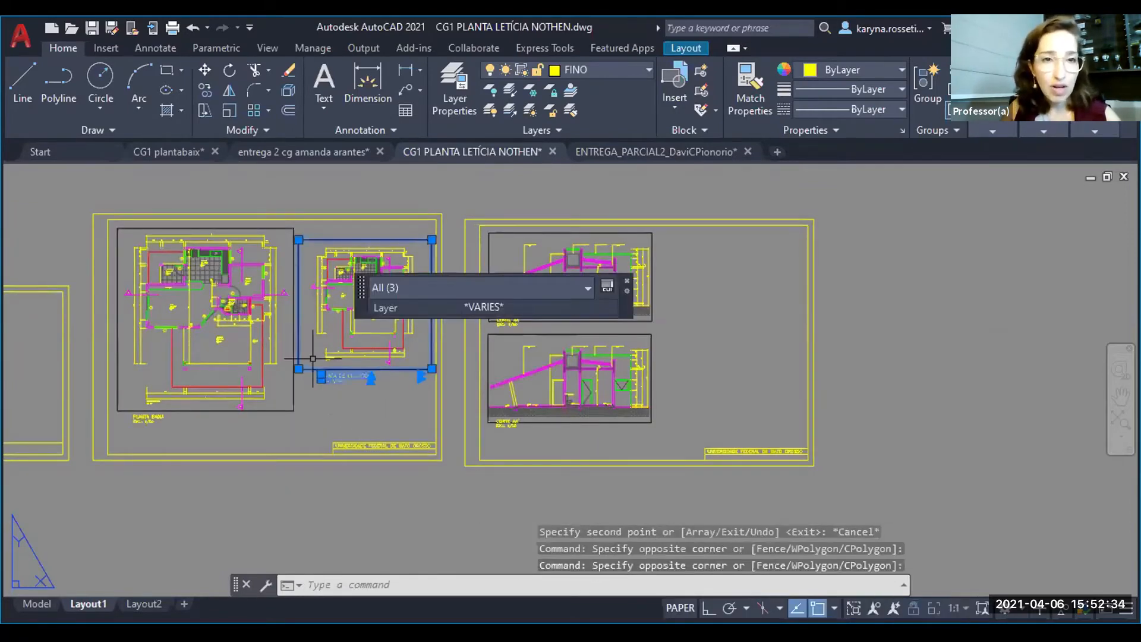
type("m")
key("Return")
scroll(331, 290, "up", 2)
left_click(361, 487)
left_click(355, 470)
key("Escape")
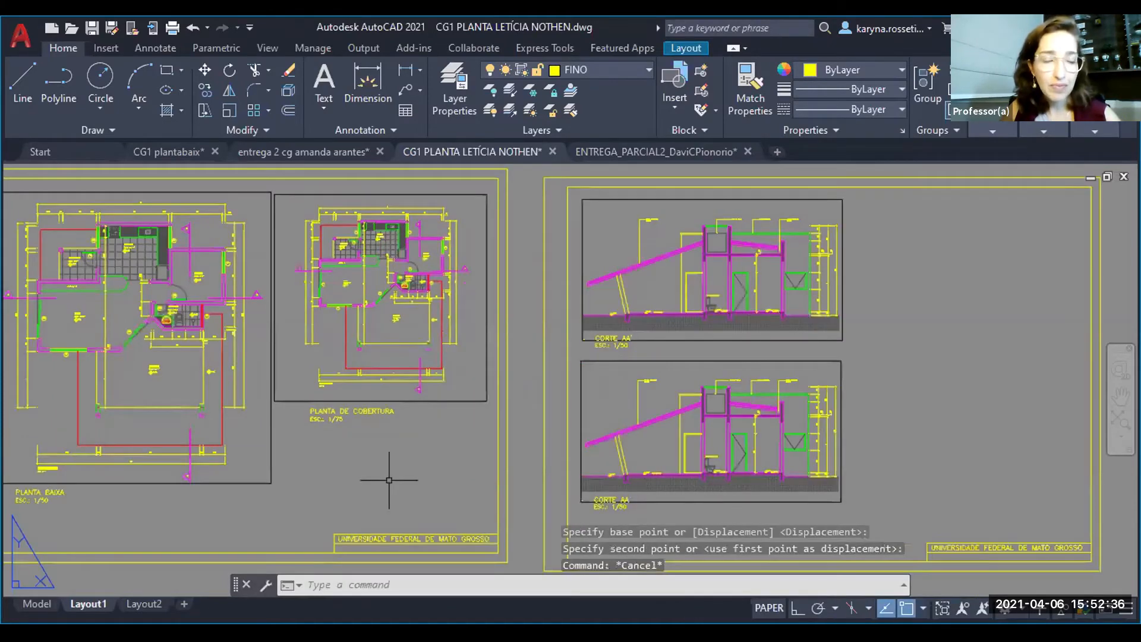
- Create a small rectangular viewport in the empty space between the PLANTA DE COBERTURA title and the sheet's title block
middle_click_drag(222, 373, 321, 322)
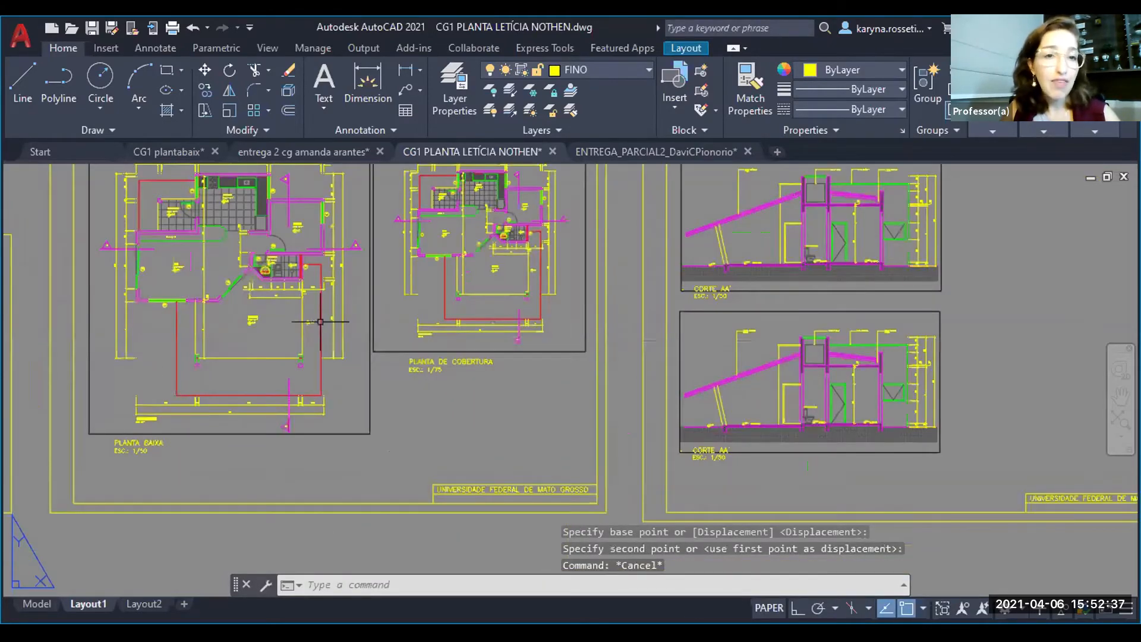
left_click(400, 434)
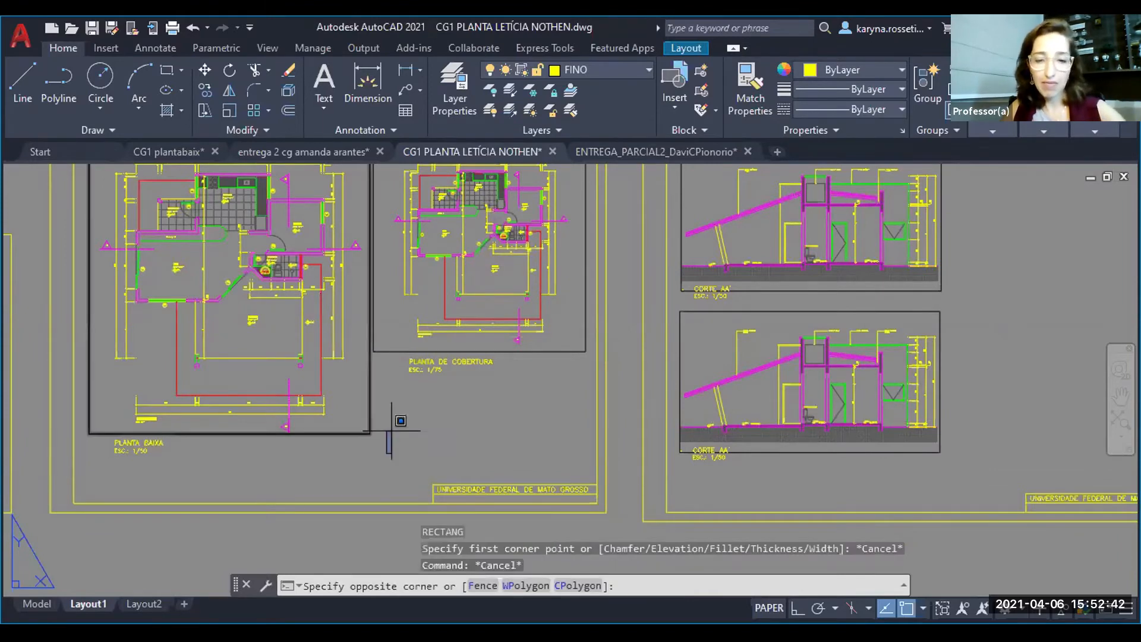
left_click(391, 431)
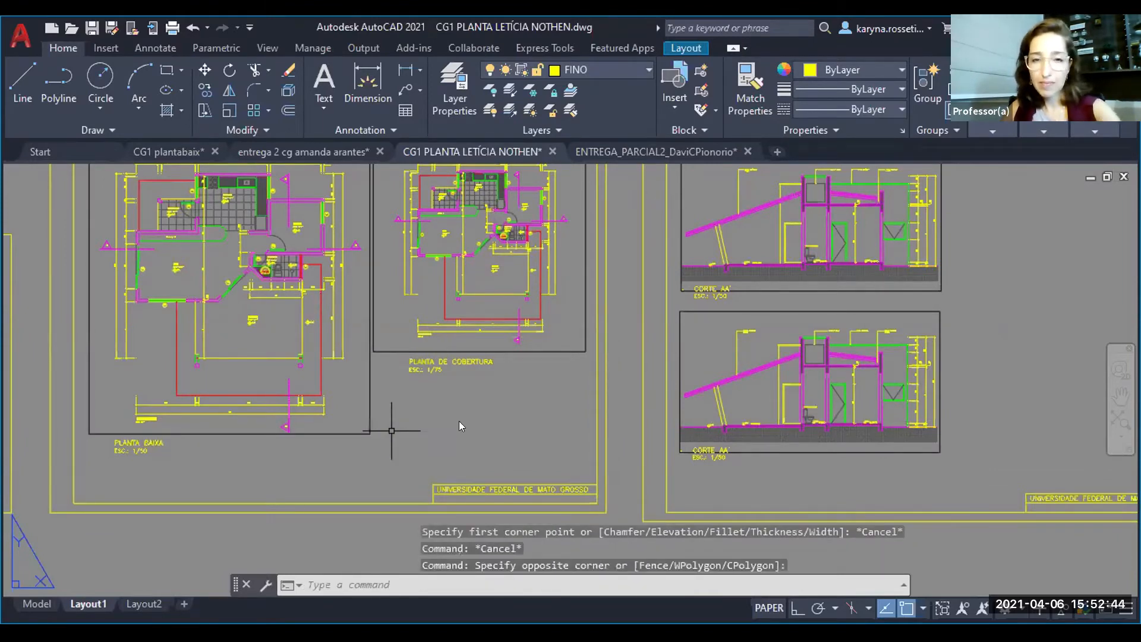
type("mv")
key("Return")
left_click(382, 384)
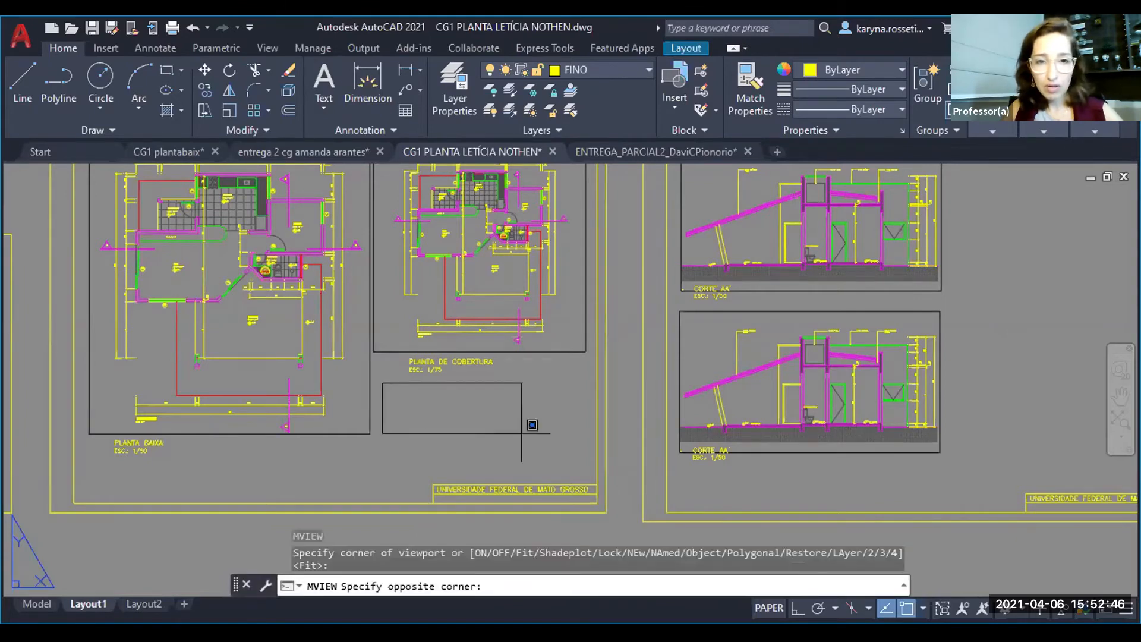
left_click(558, 466)
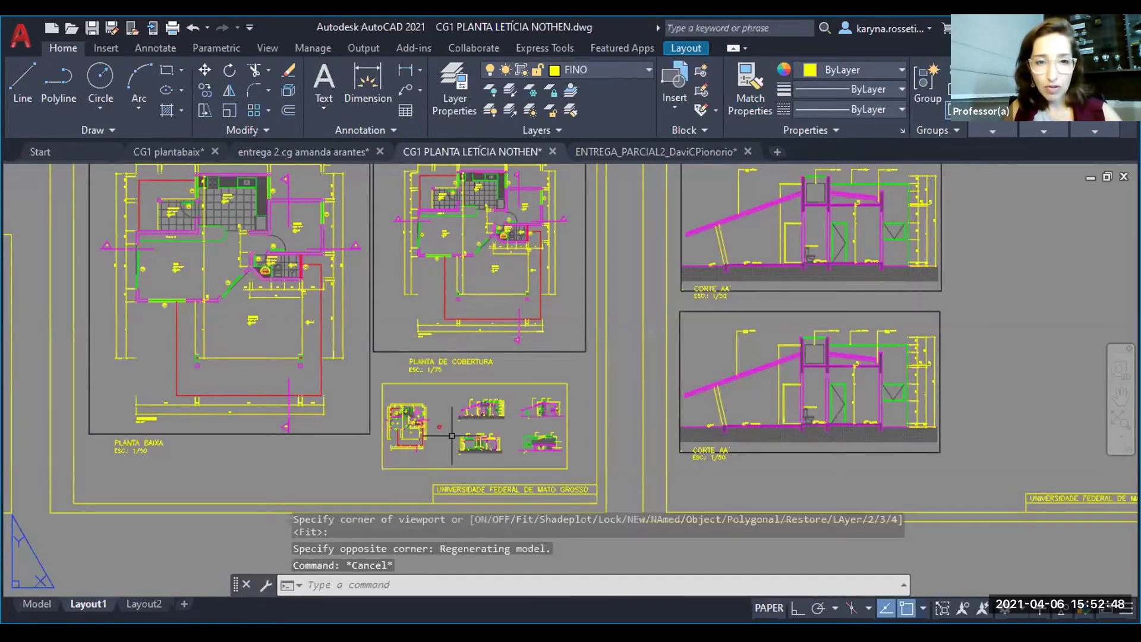
- Centre and enlarge the red QUADRO ESQUADRIAS? NORTE? circle inside the new small viewport, then return to paper space
double_click(432, 434)
scroll(470, 432, "up", 5)
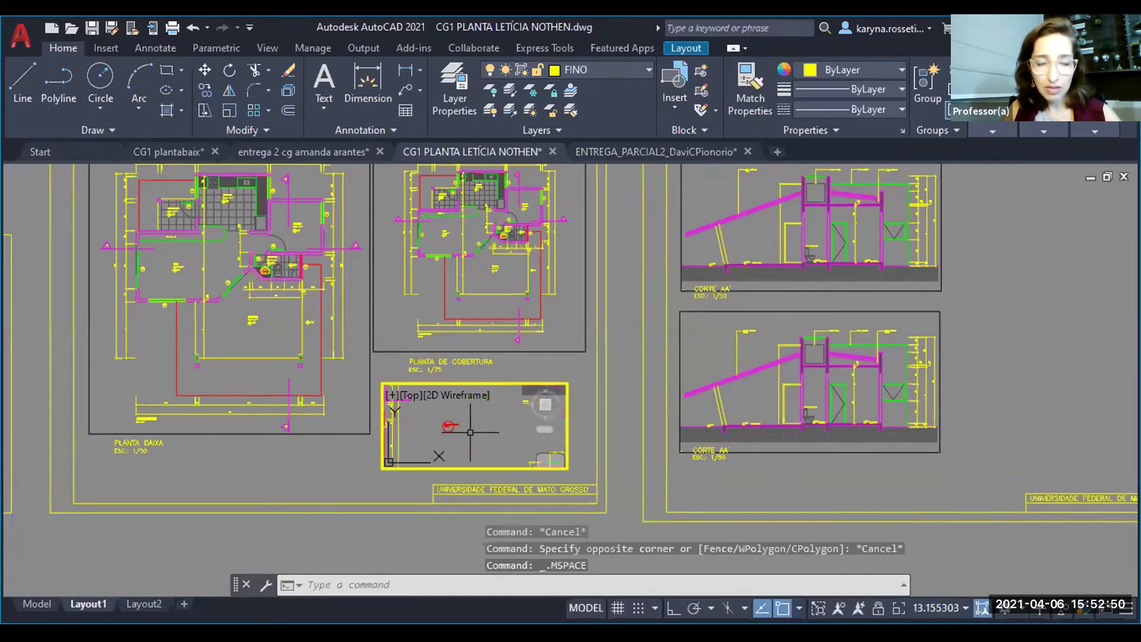
scroll(540, 435, "up", 2)
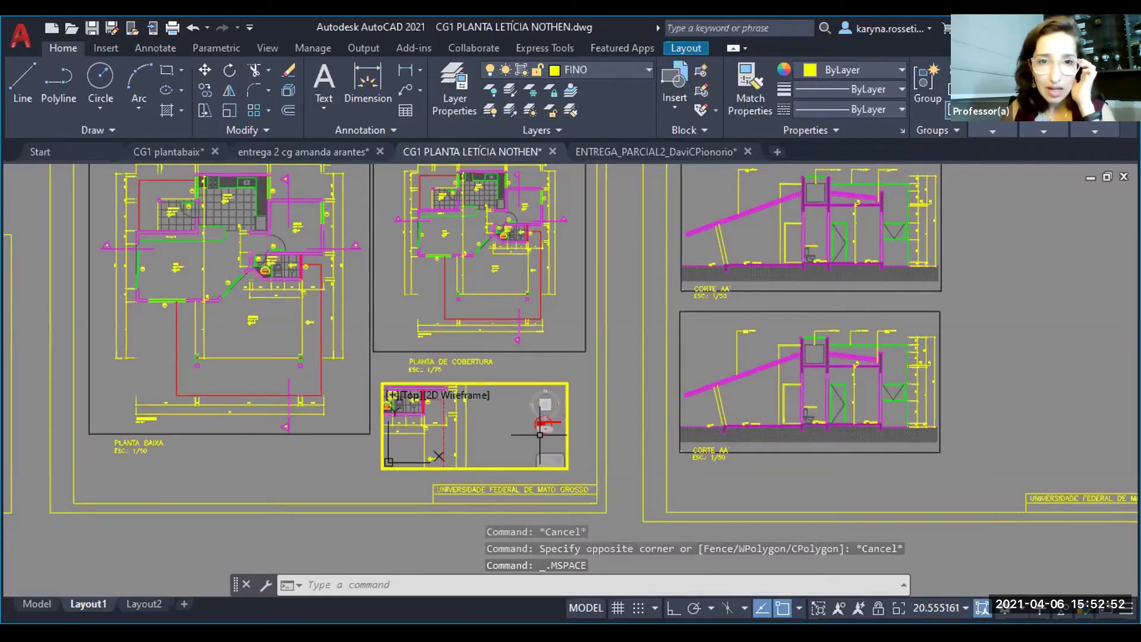
middle_click_drag(540, 436, 604, 444)
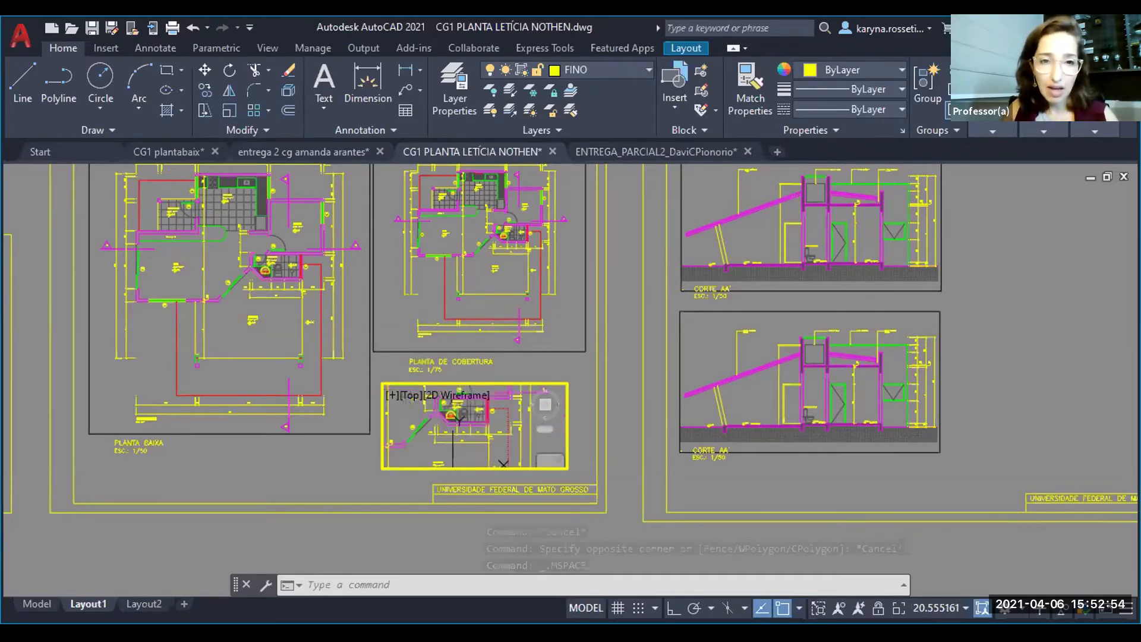
scroll(462, 440, "down", 8)
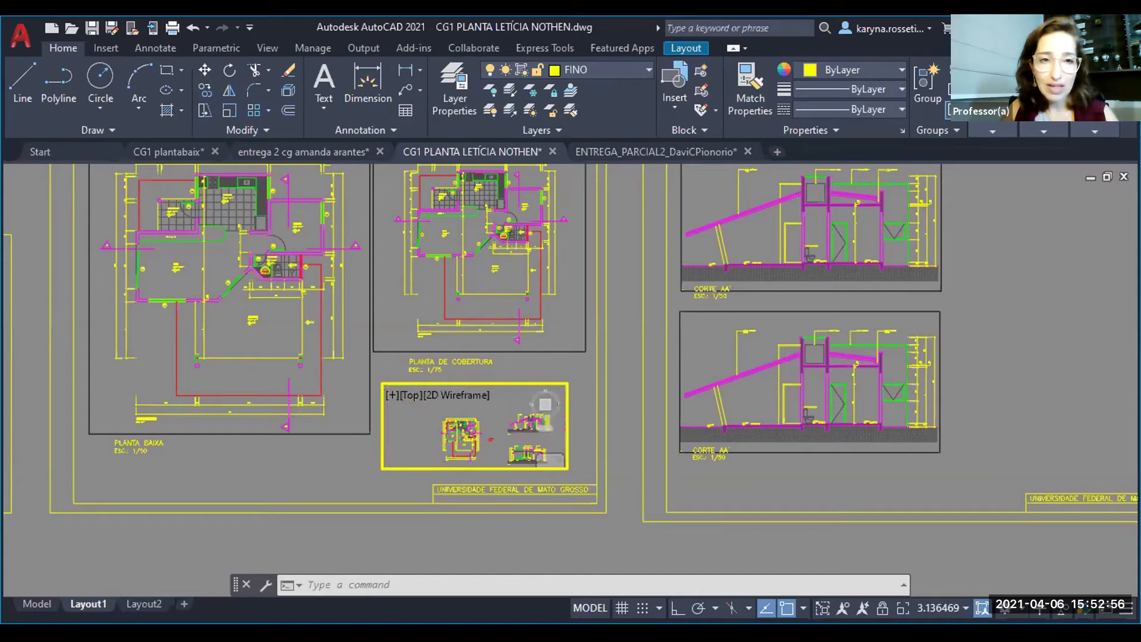
scroll(499, 444, "up", 7)
mouse_move(499, 444)
middle_mouse_down()
mouse_move(506, 436)
mouse_move(492, 463)
middle_mouse_up()
scroll(502, 417, "up", 4)
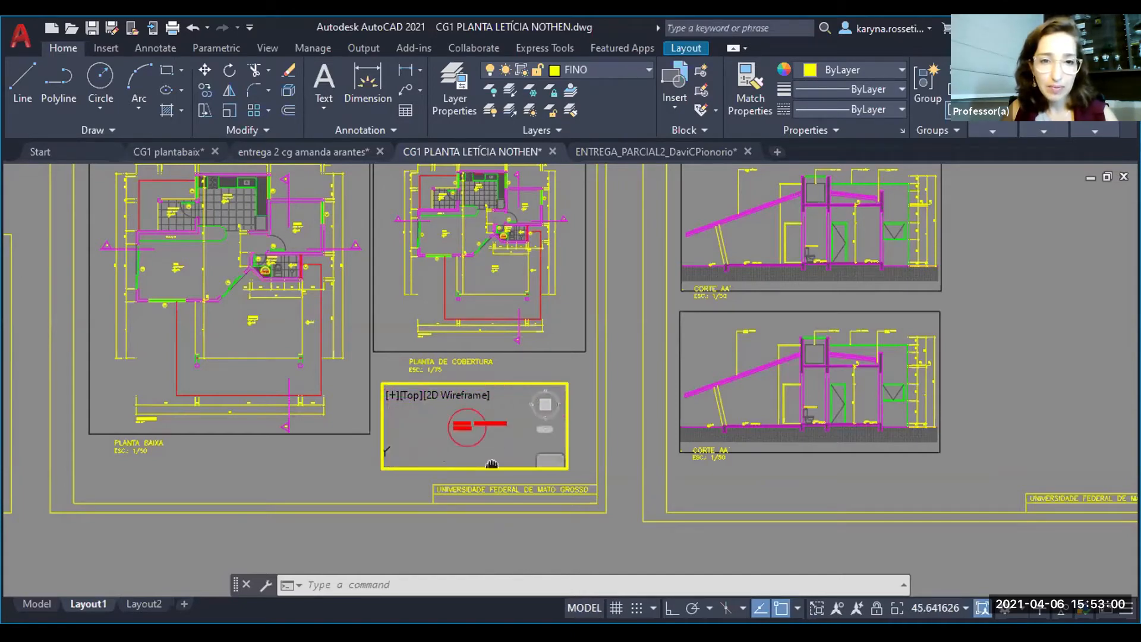
scroll(491, 457, "up", 2)
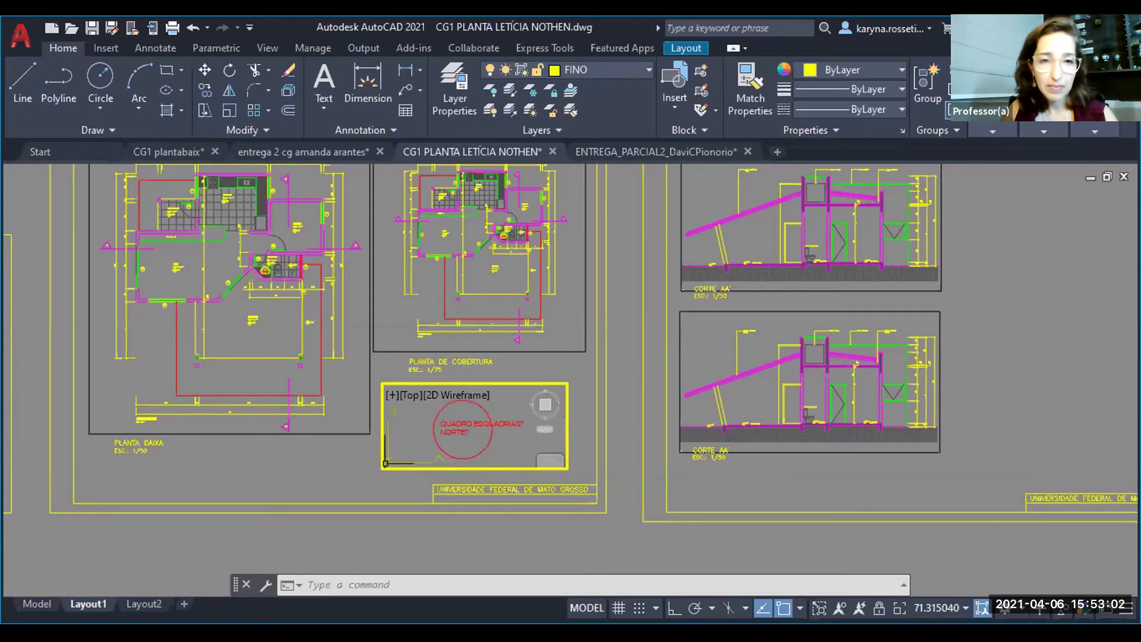
double_click(353, 474)
- Match the properties of the roof plan viewport onto the new small viewport below it
scroll(354, 474, "down", 2)
middle_click_drag(566, 473, 420, 447)
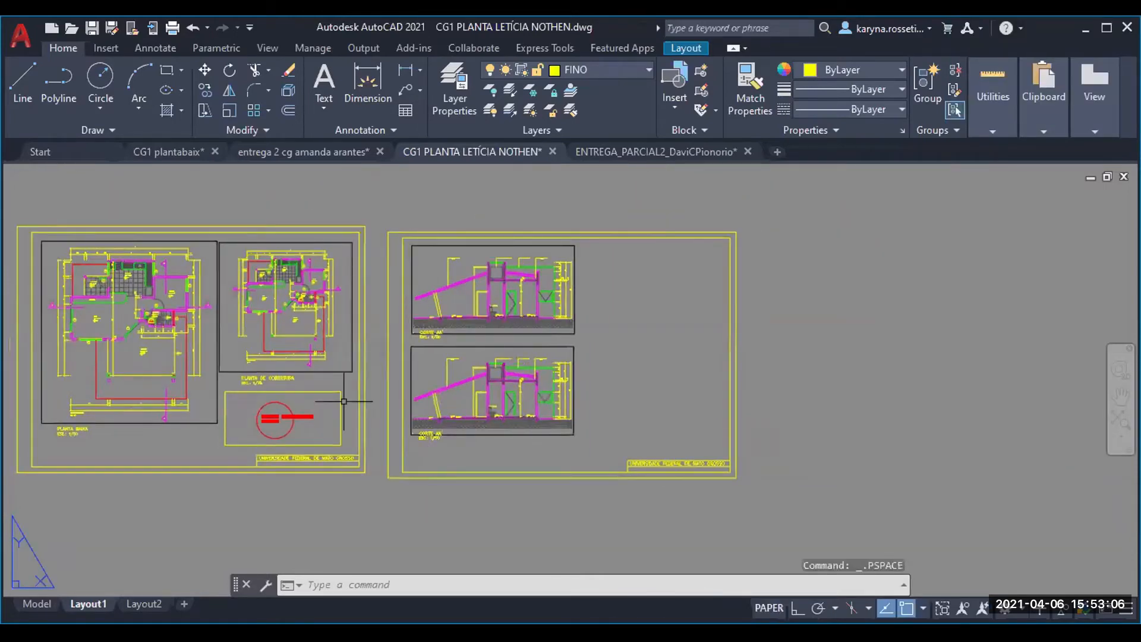
type("ma")
key("Return")
left_click(345, 372)
left_click(340, 399)
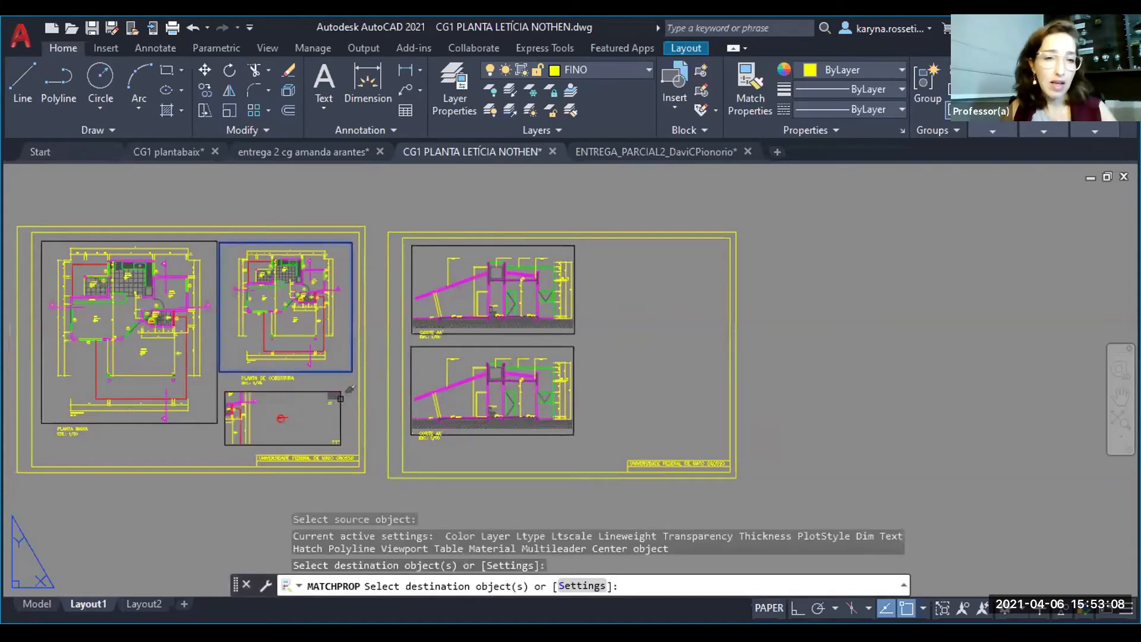
key("Escape")
- Zoom the small viewport's view back in on the red note circle until it nearly fills the frame's height
double_click(277, 426)
scroll(279, 418, "up", 4)
scroll(284, 417, "up", 2)
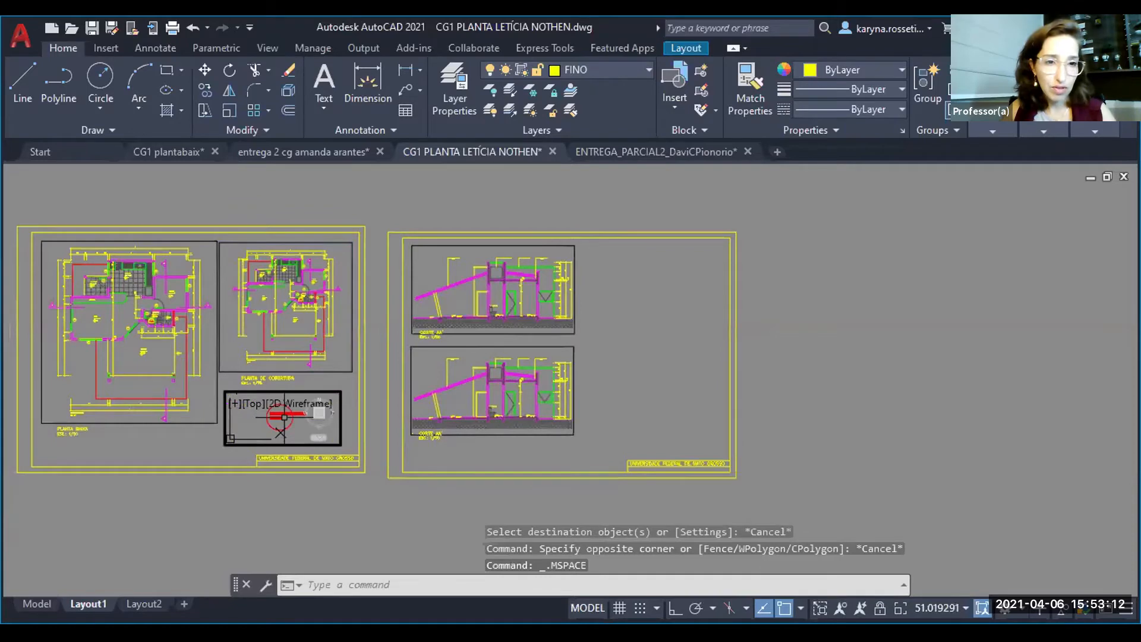
double_click(192, 456)
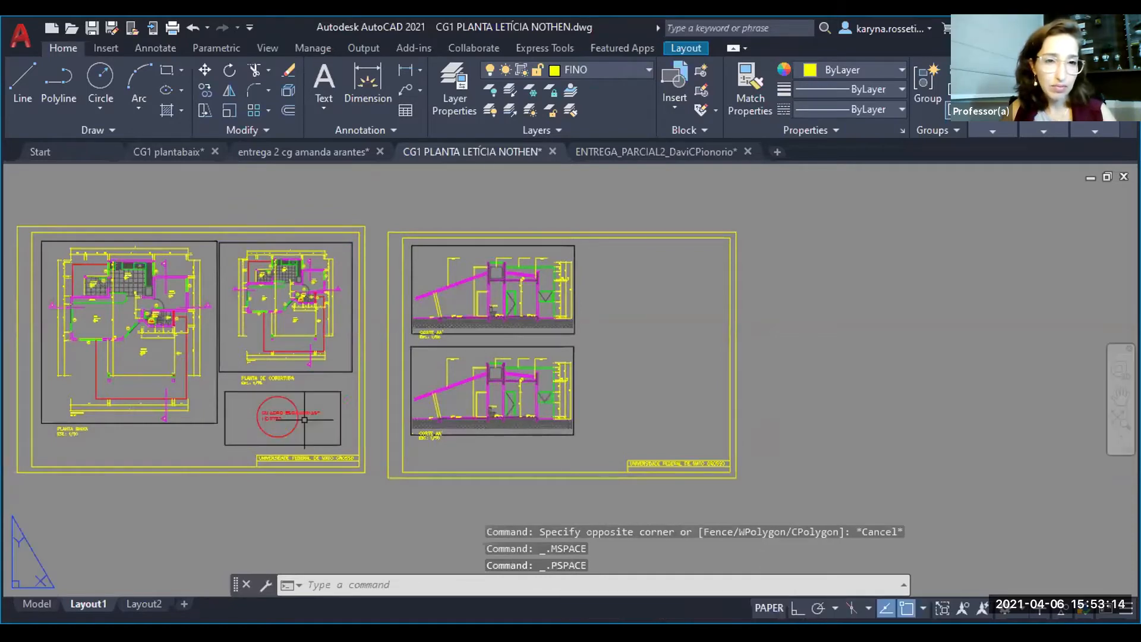
scroll(272, 430, "up", 2)
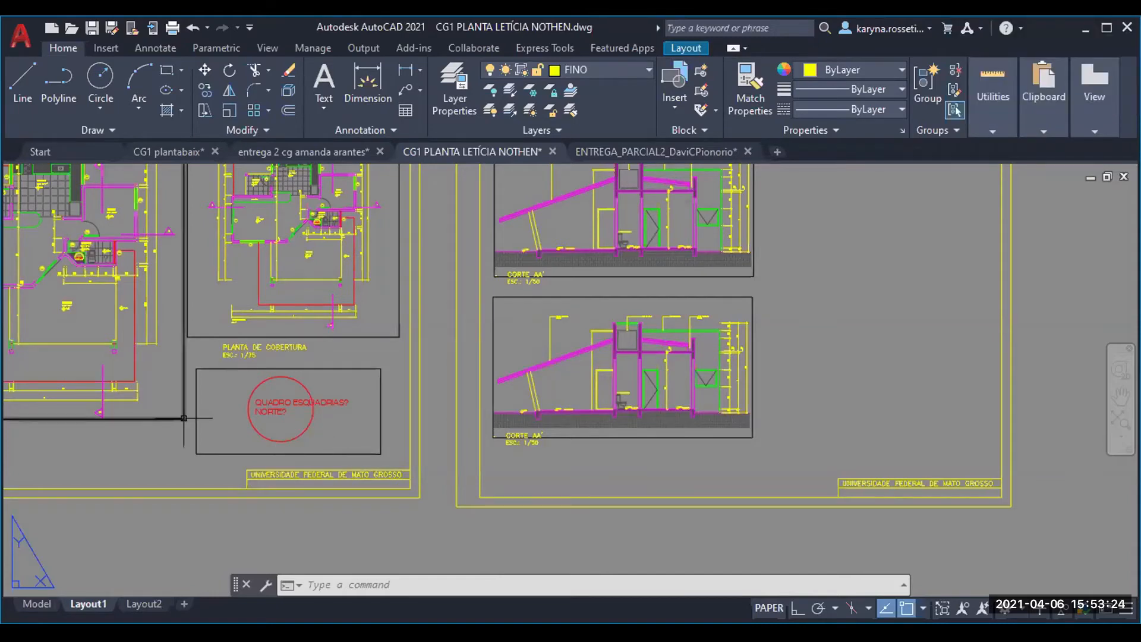
- Compare the drawings in model space with the sheets arranged in Layout1
scroll(81, 447, "down", 2)
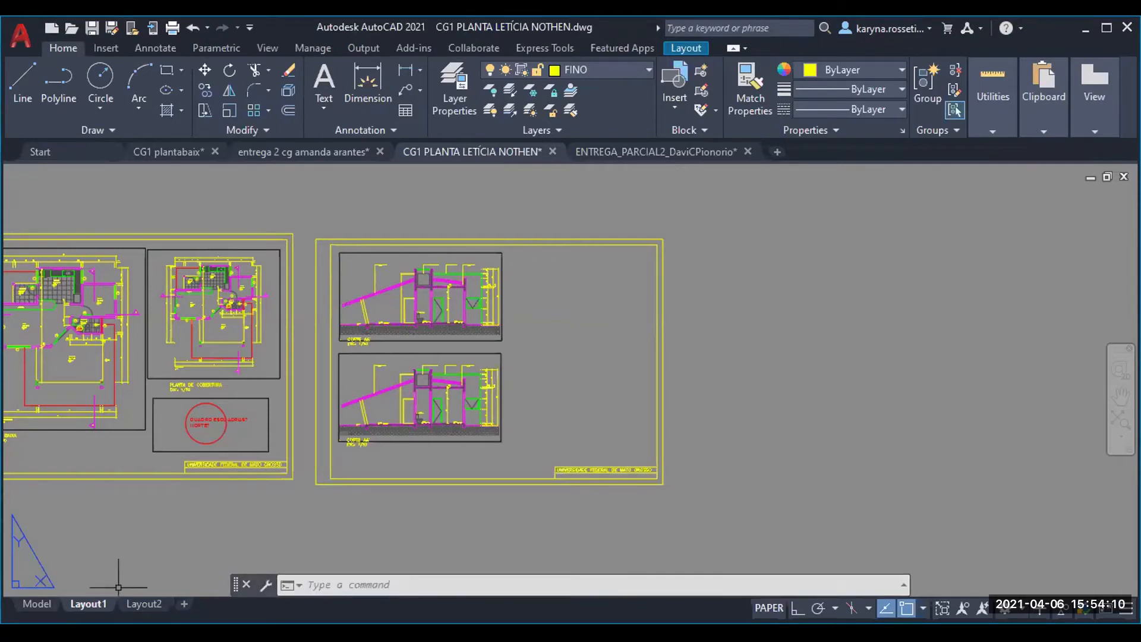
middle_click_drag(101, 540, 398, 525)
middle_click_drag(207, 510, 376, 504)
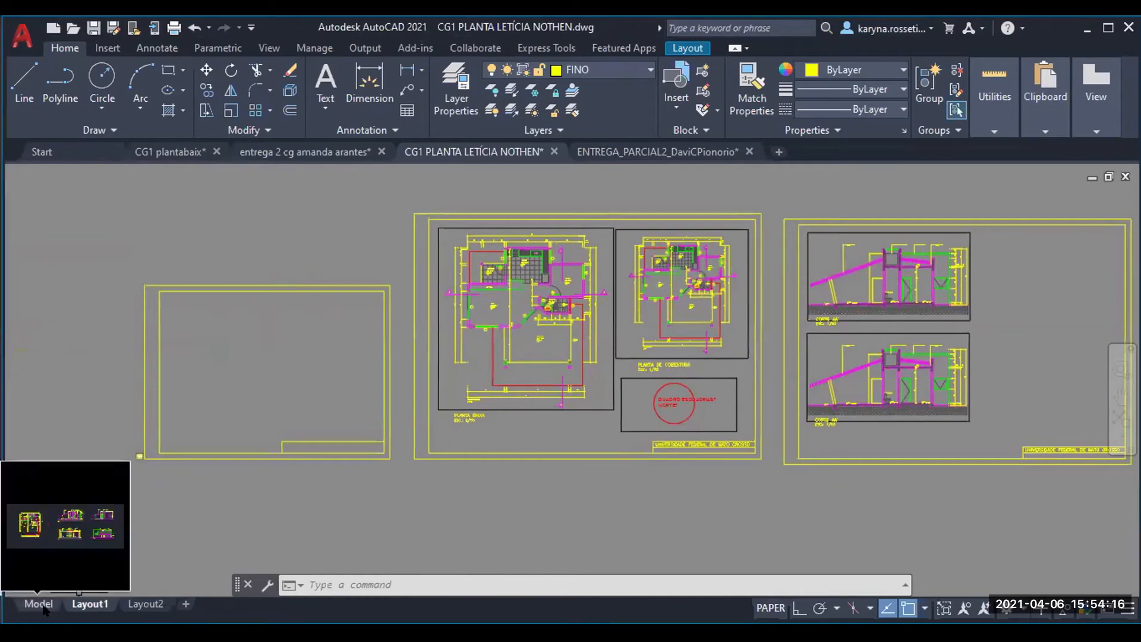
left_click(41, 605)
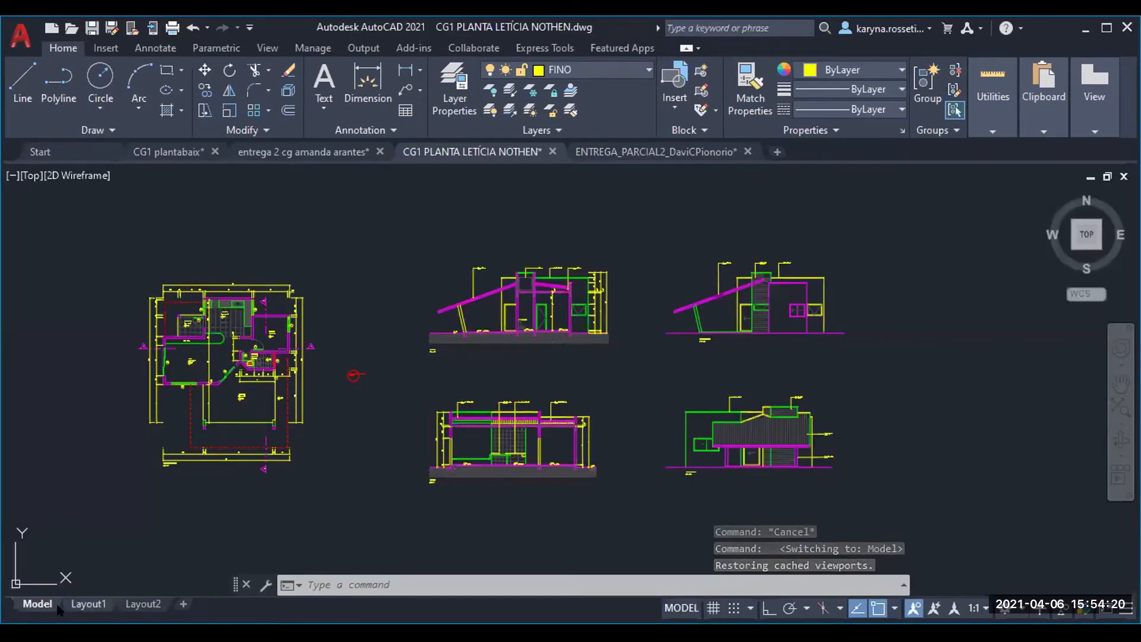
mouse_move(42, 607)
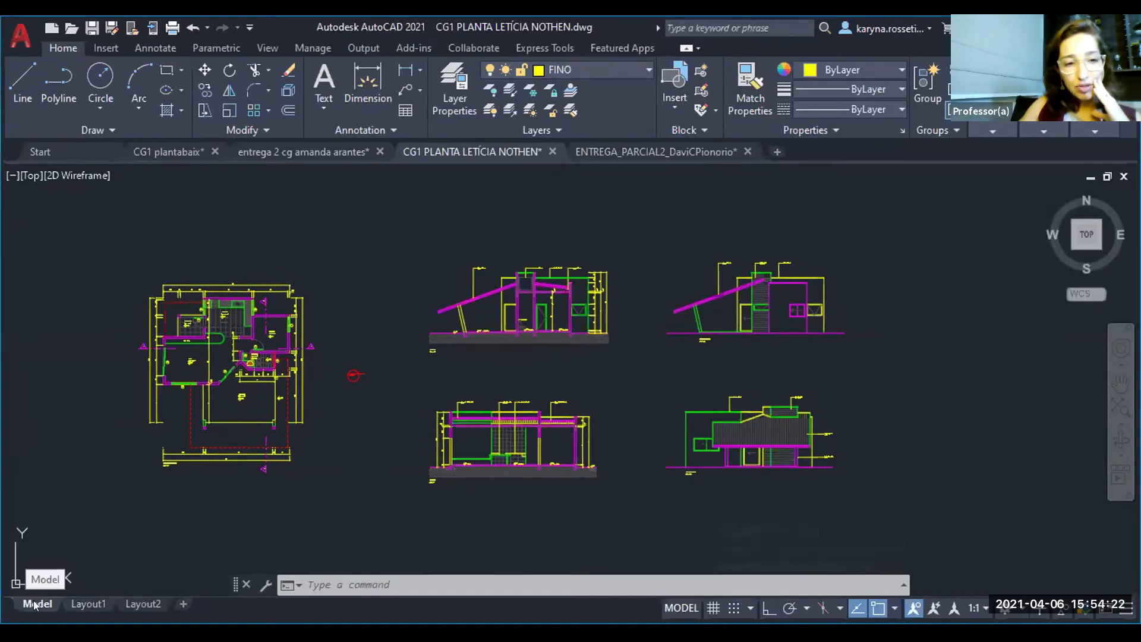
mouse_move(81, 601)
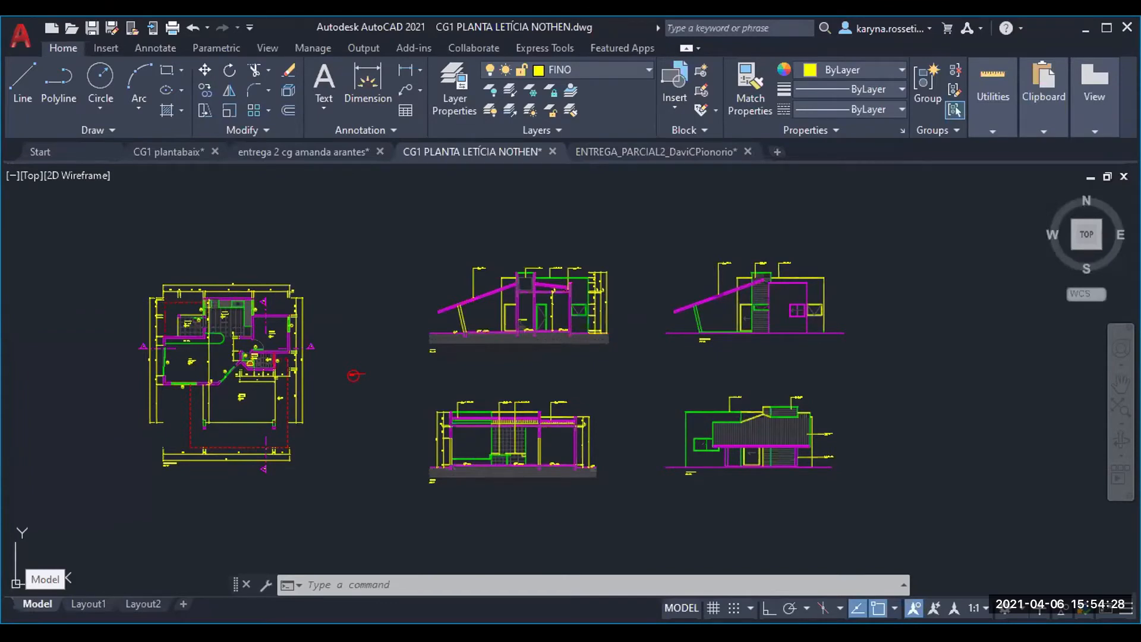
left_click(88, 603)
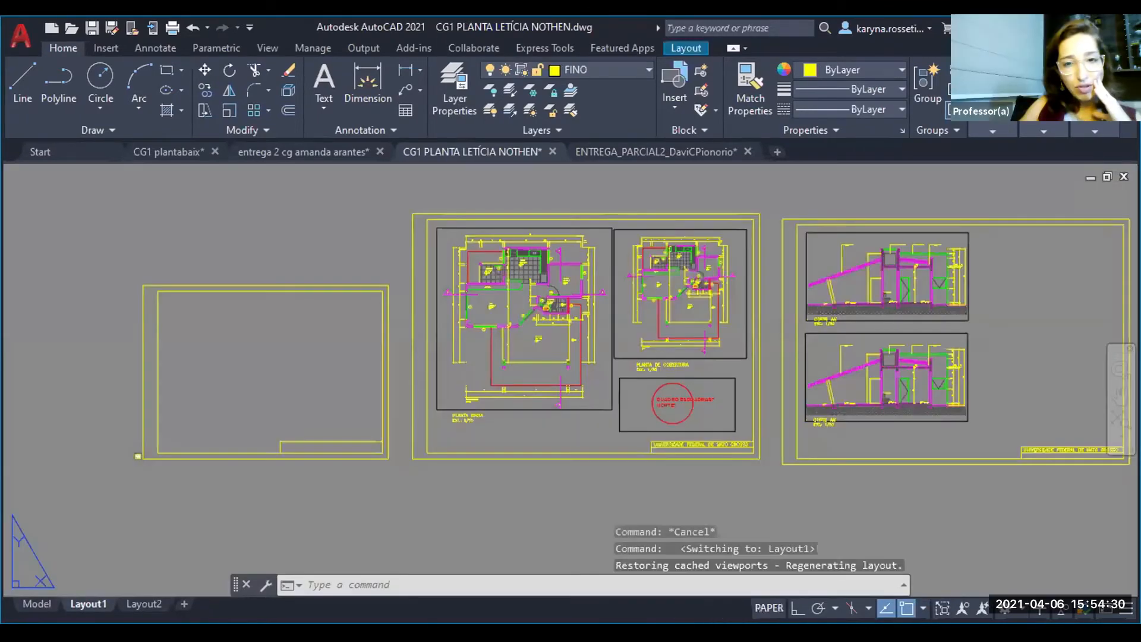
left_click(37, 603)
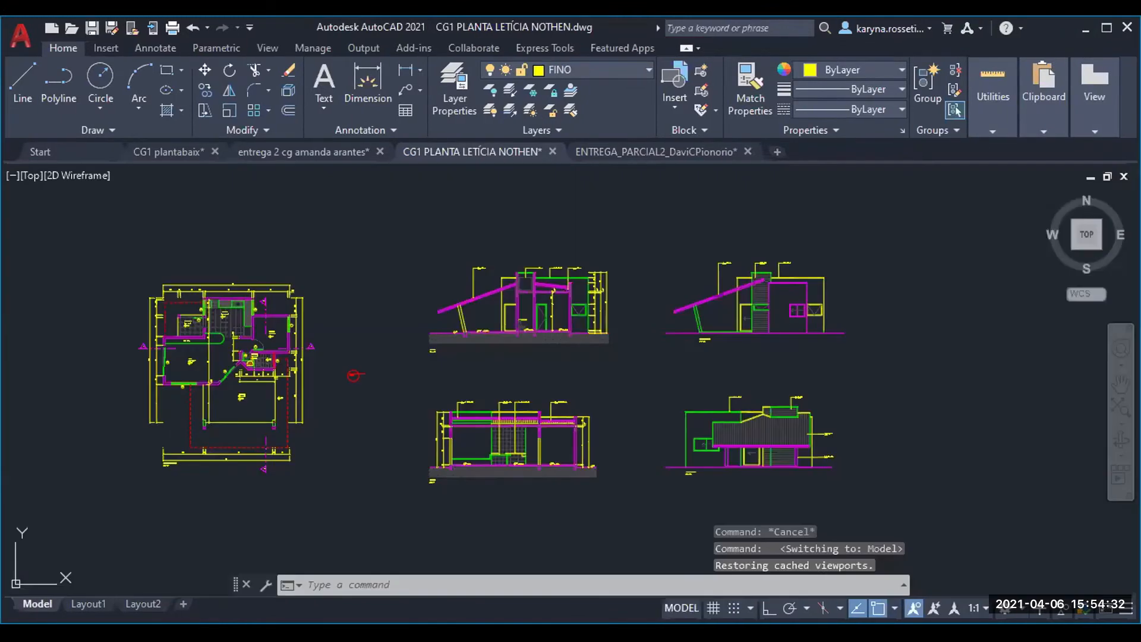
left_click(83, 604)
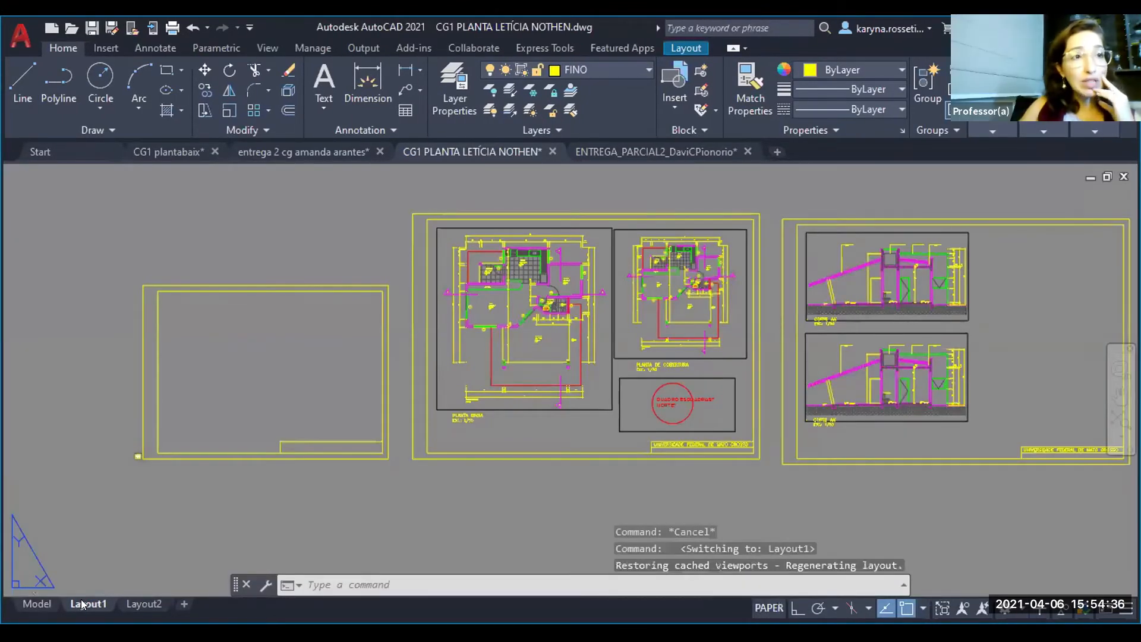
left_click(37, 603)
left_click(88, 604)
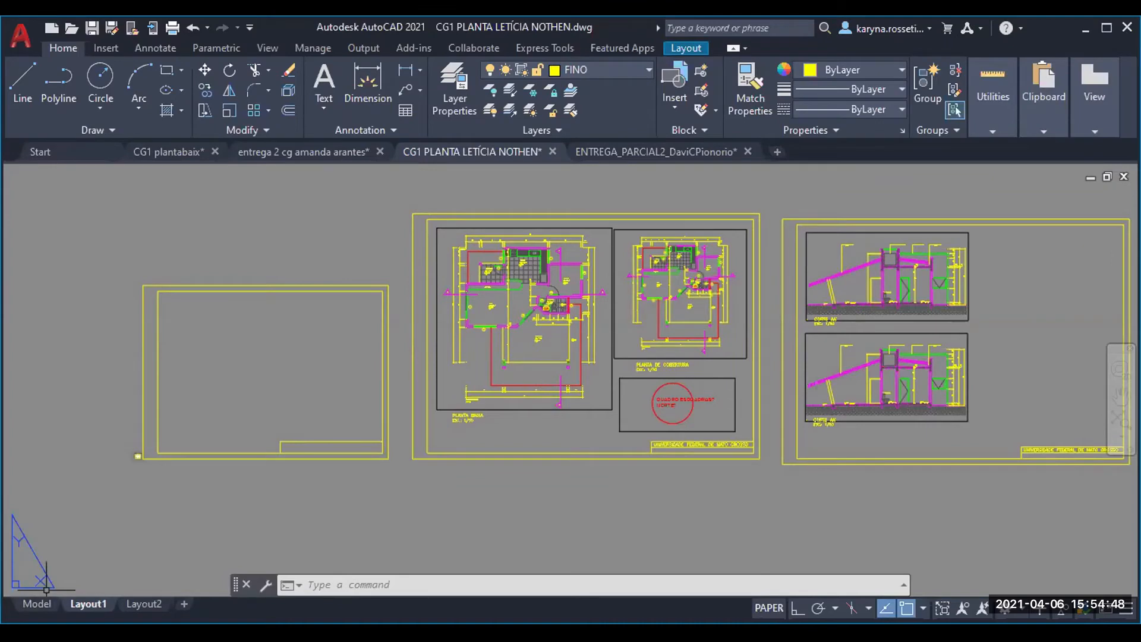
- Pan the view inside the lower copied section viewport to frame the other section, the one with the tiled wall
middle_click_drag(449, 506, 268, 509)
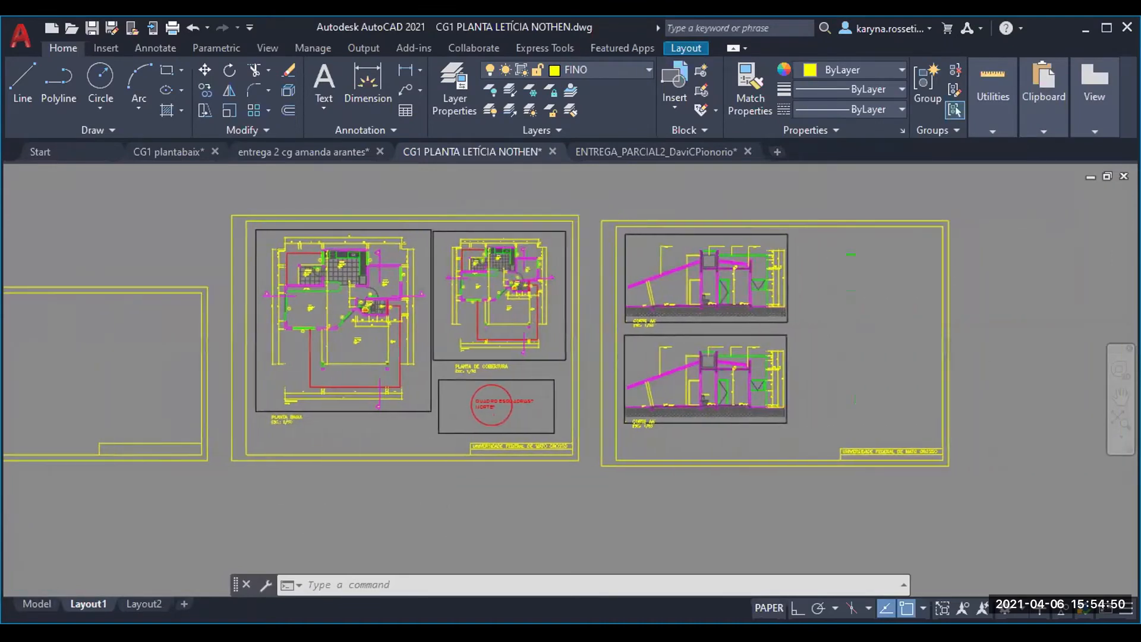
scroll(235, 433, "down", 3)
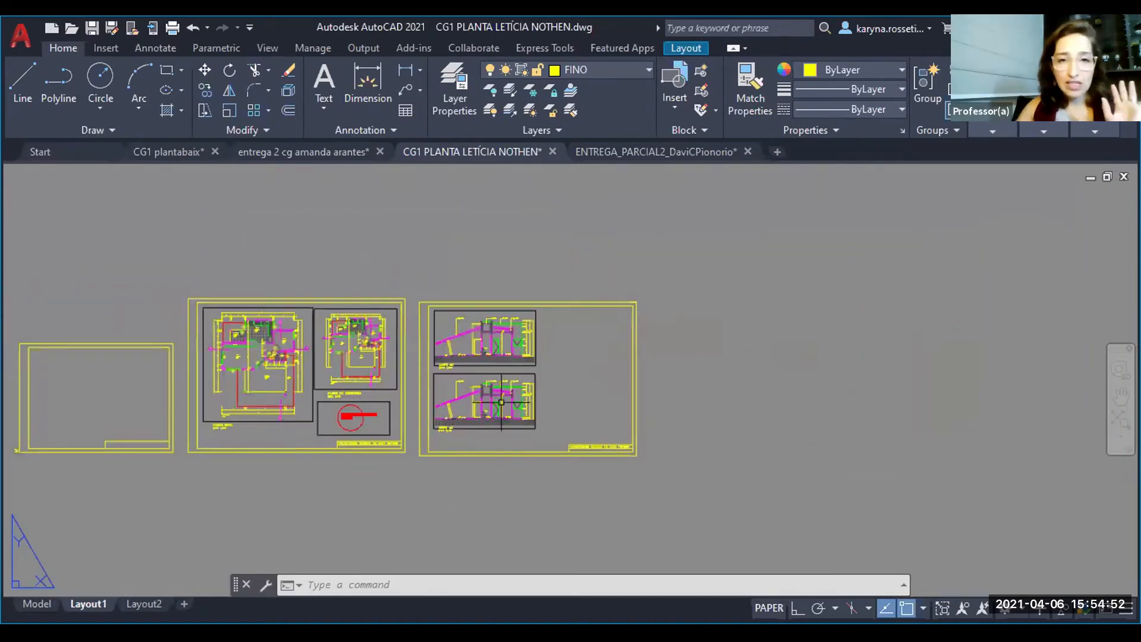
scroll(501, 402, "up", 5)
double_click(399, 423)
middle_click_drag(167, 421, 561, 103)
middle_click_drag(473, 298, 469, 293)
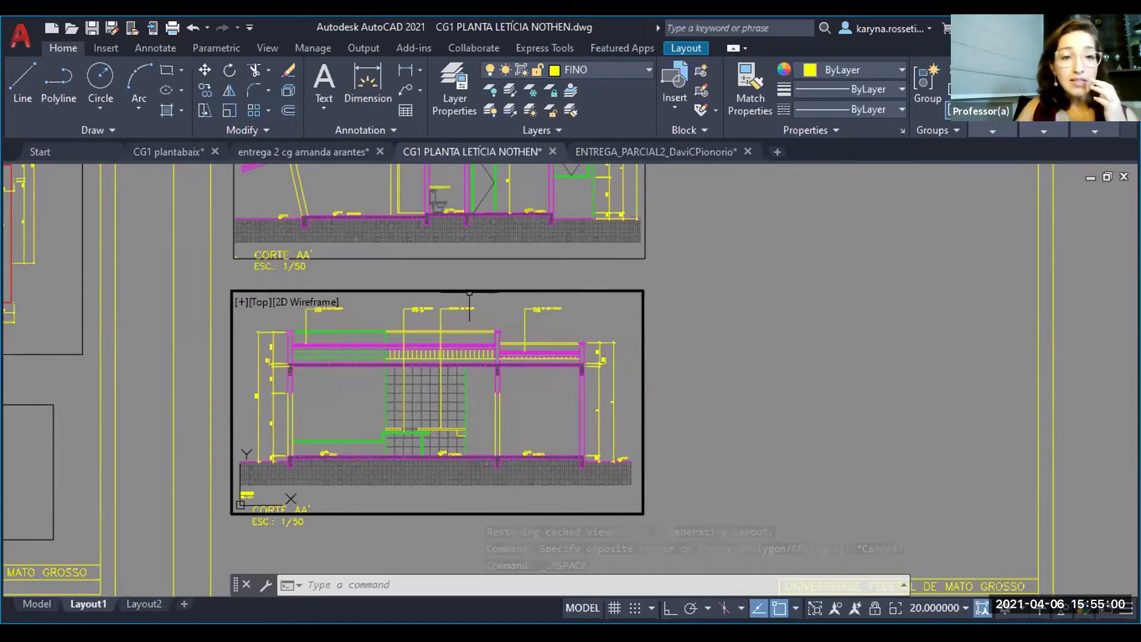
double_click(760, 447)
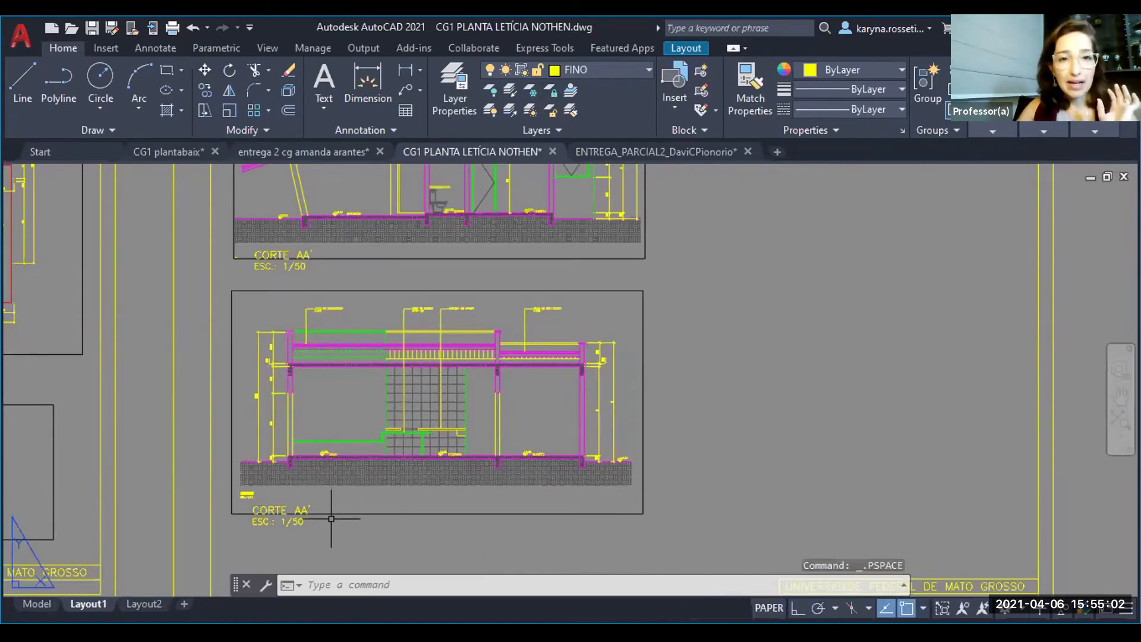
- Stretch the lower section viewport's bottom edge up by about 16.7 units so it ends just beneath the ground hatch
scroll(259, 517, "up", 5)
left_click(191, 523)
left_click(186, 484)
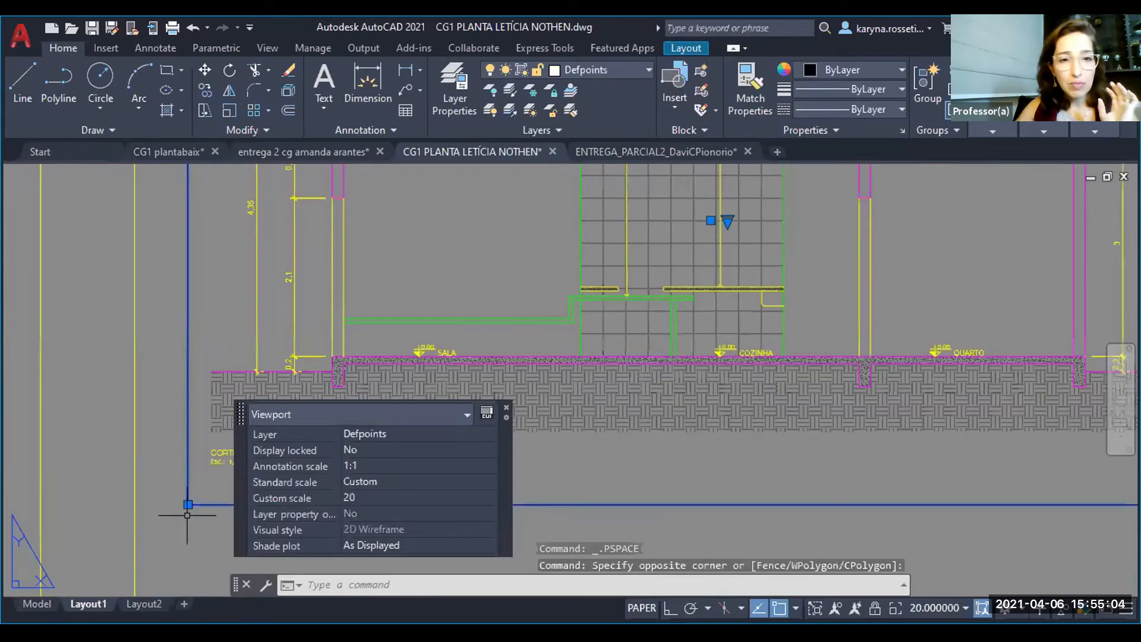
left_click(188, 505)
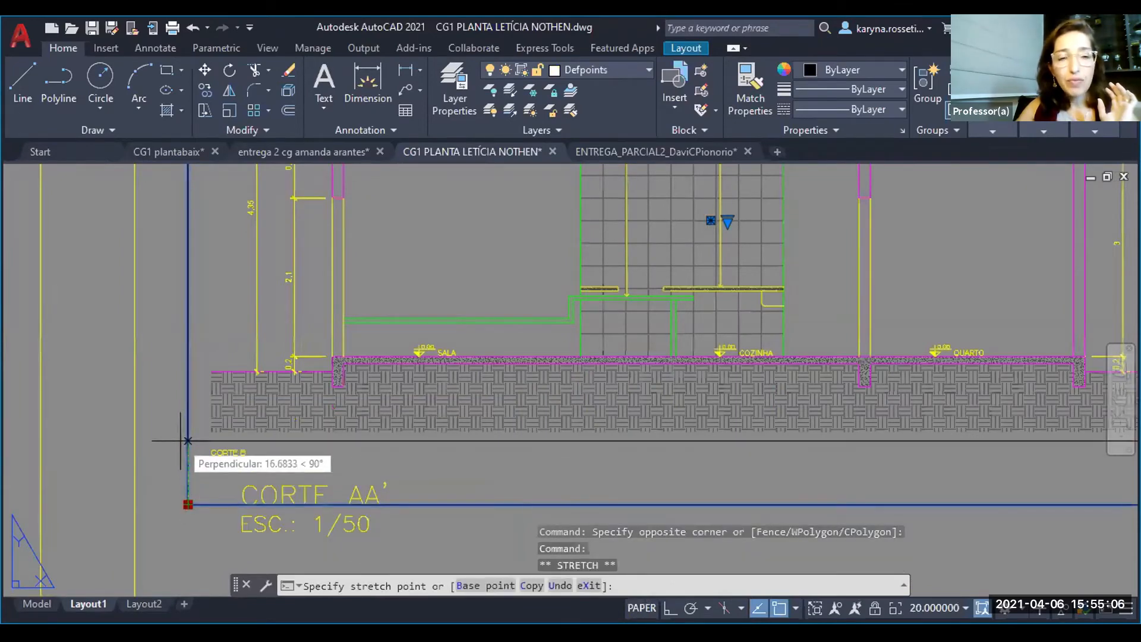
left_click(187, 440)
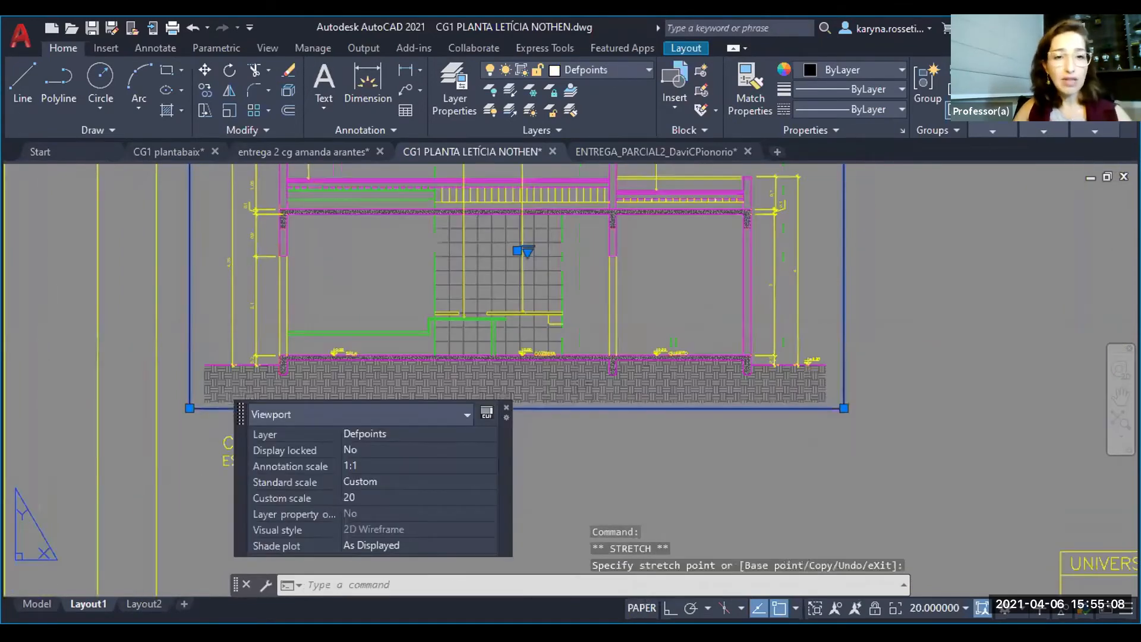
key("Escape")
- Change the title under the lower section viewport to CORTE BB'
left_click(291, 433)
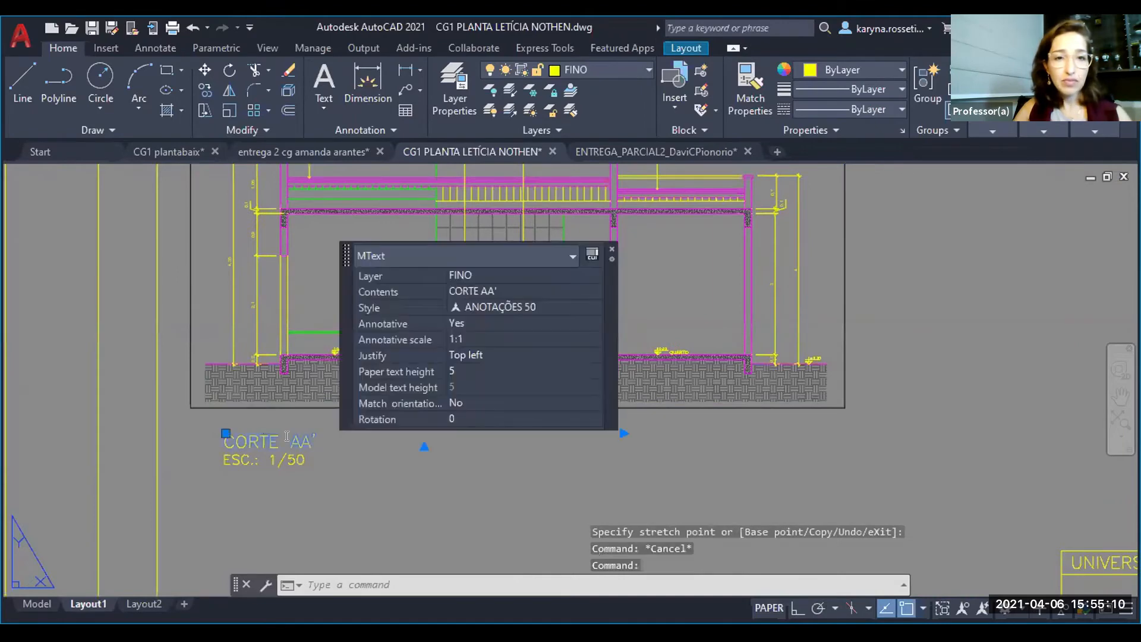
double_click(302, 440)
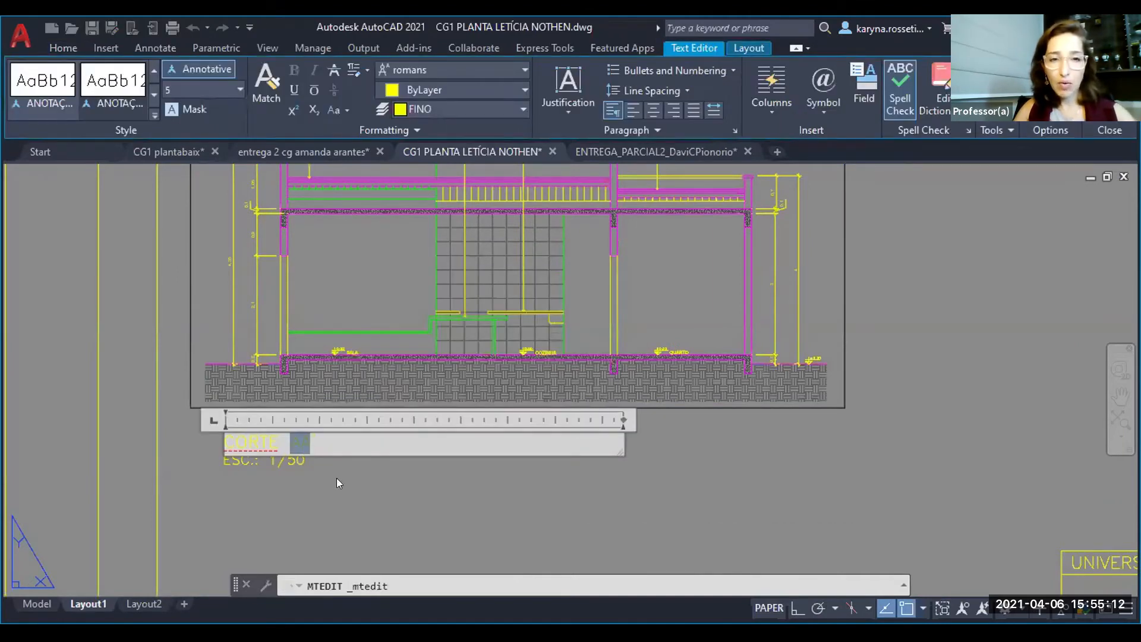
type("BB'")
key("Escape")
- Copy both section viewports with their titles and scale texts into the empty half of the sheet beside them
scroll(357, 482, "down", 2)
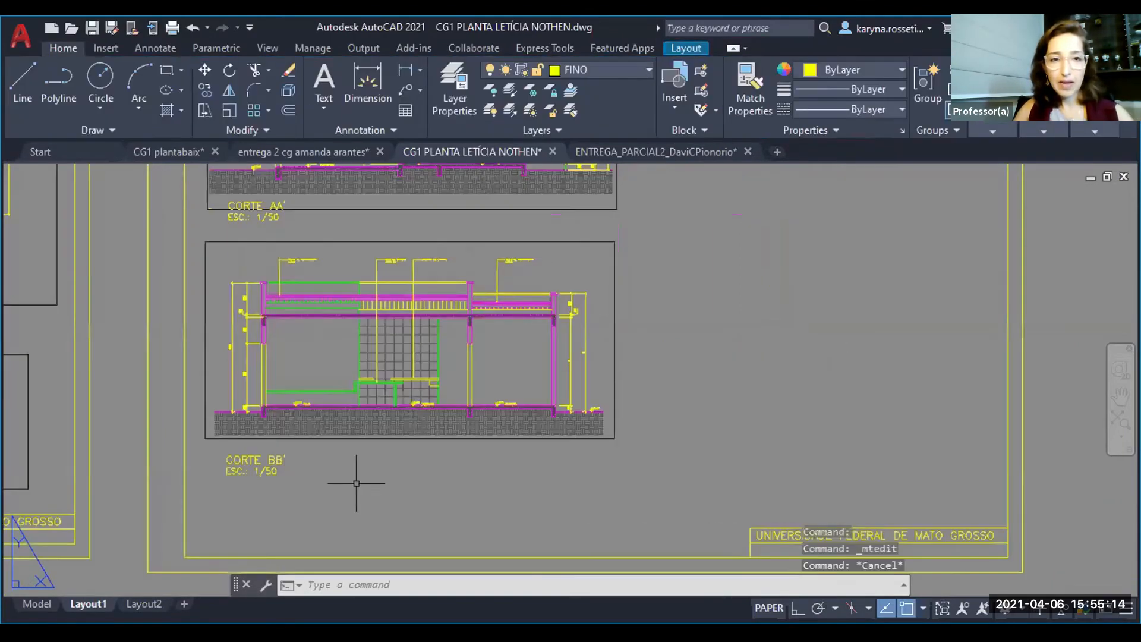
scroll(284, 491, "down", 2)
left_click(338, 511)
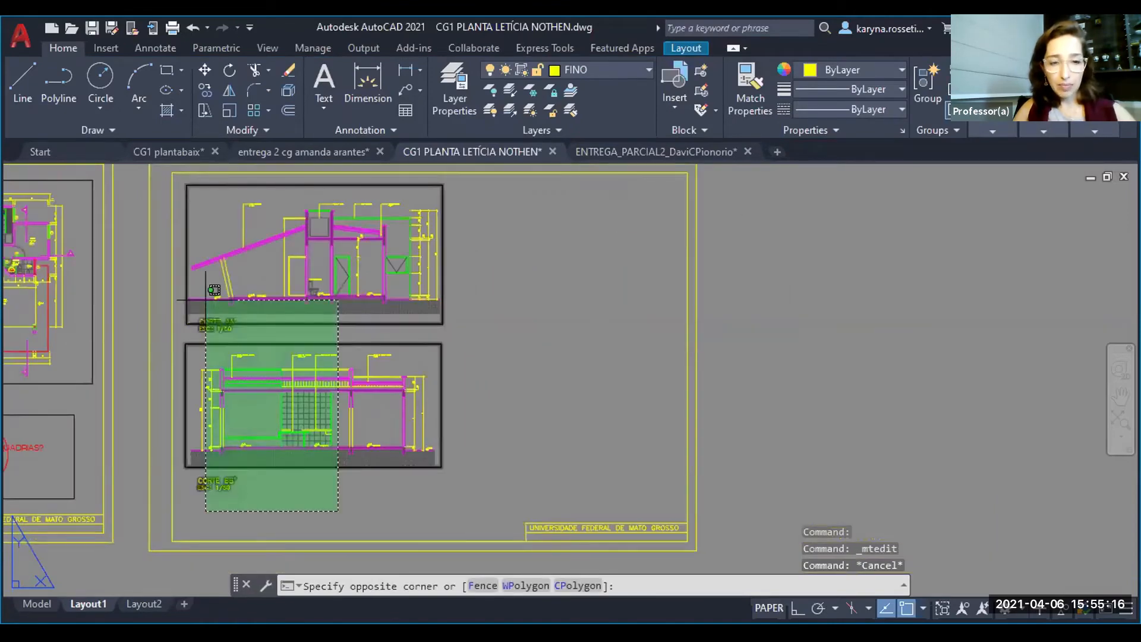
left_click(194, 296)
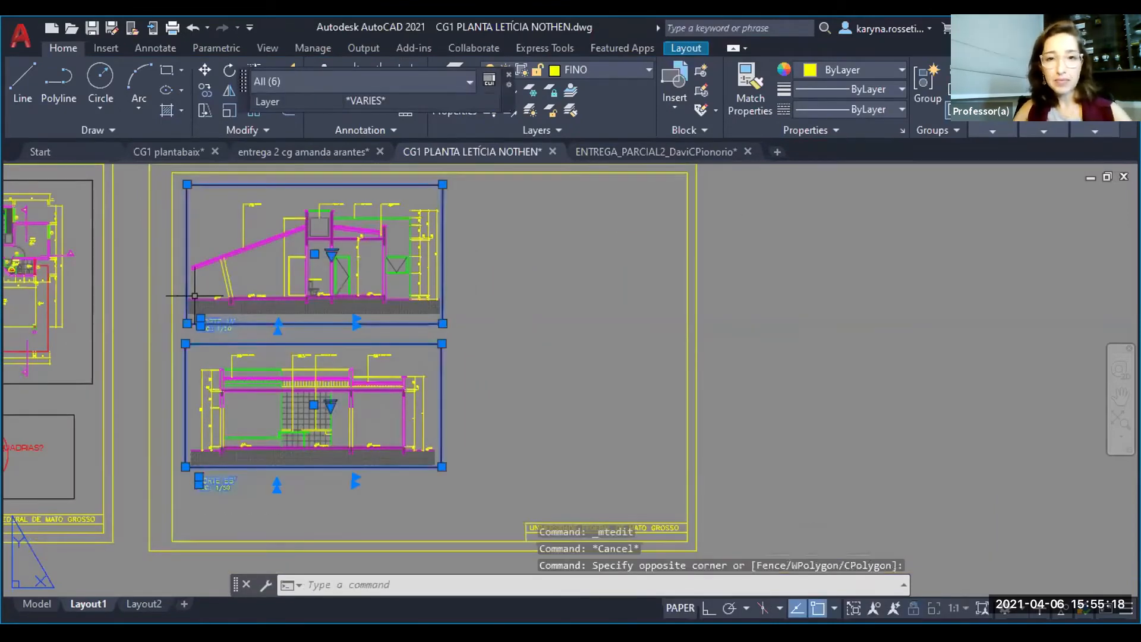
type("co")
key("Return")
left_click(285, 296)
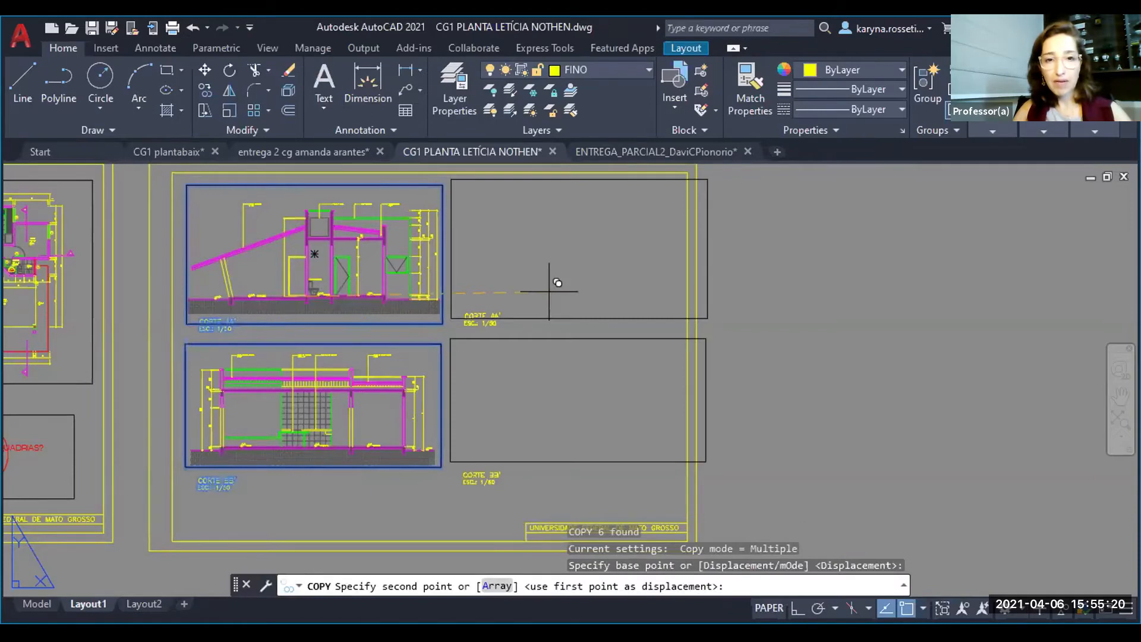
left_click(548, 293)
key("Escape")
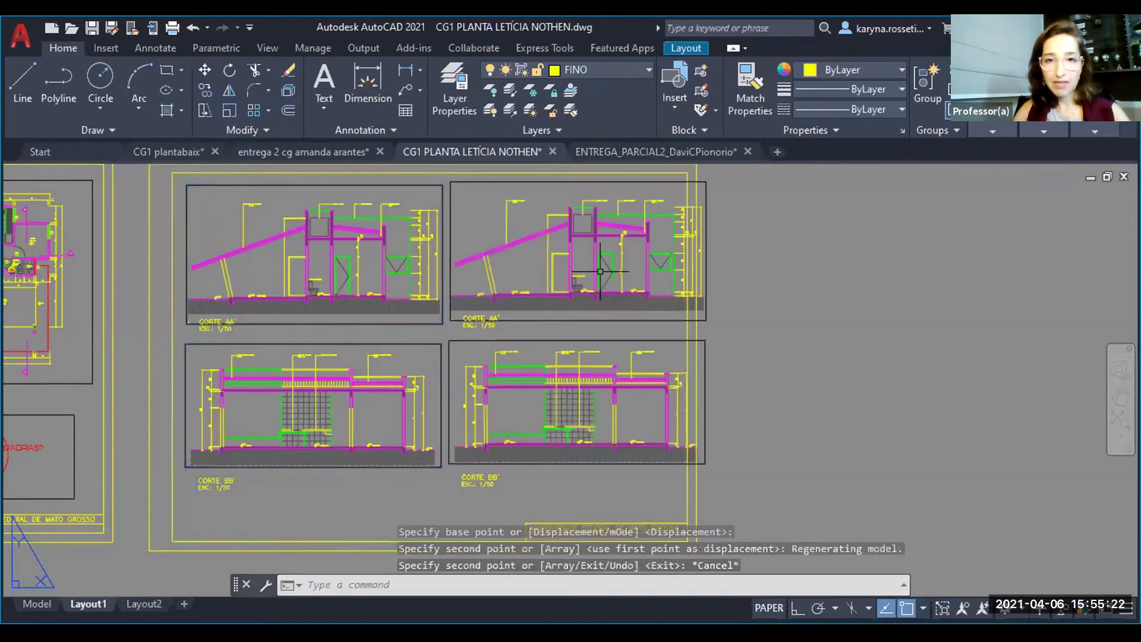
- Pan the view inside the upper copied viewport to frame the front elevation, then return to paper space
double_click(601, 271)
mouse_move(637, 257)
middle_mouse_down()
mouse_move(520, 250)
mouse_move(517, 262)
middle_mouse_up()
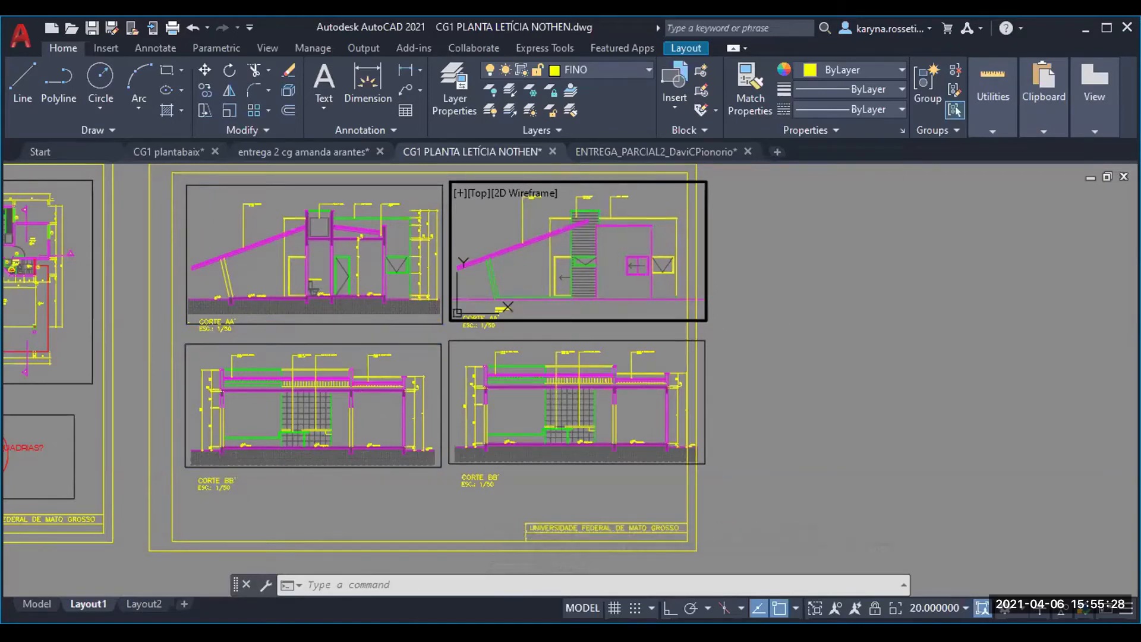
double_click(703, 310)
- Turn off object snap and stretch the front elevation viewport's lower outer corner inward until the frame fits inside the sheet margin
left_click(703, 311)
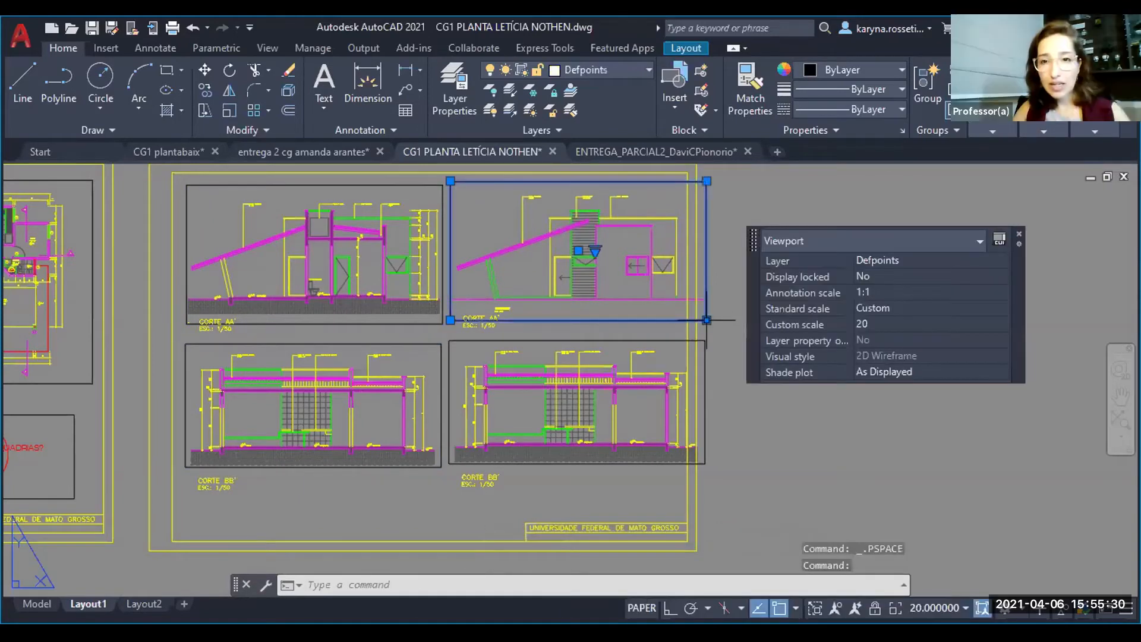
scroll(684, 316, "up", 4)
left_click(740, 328)
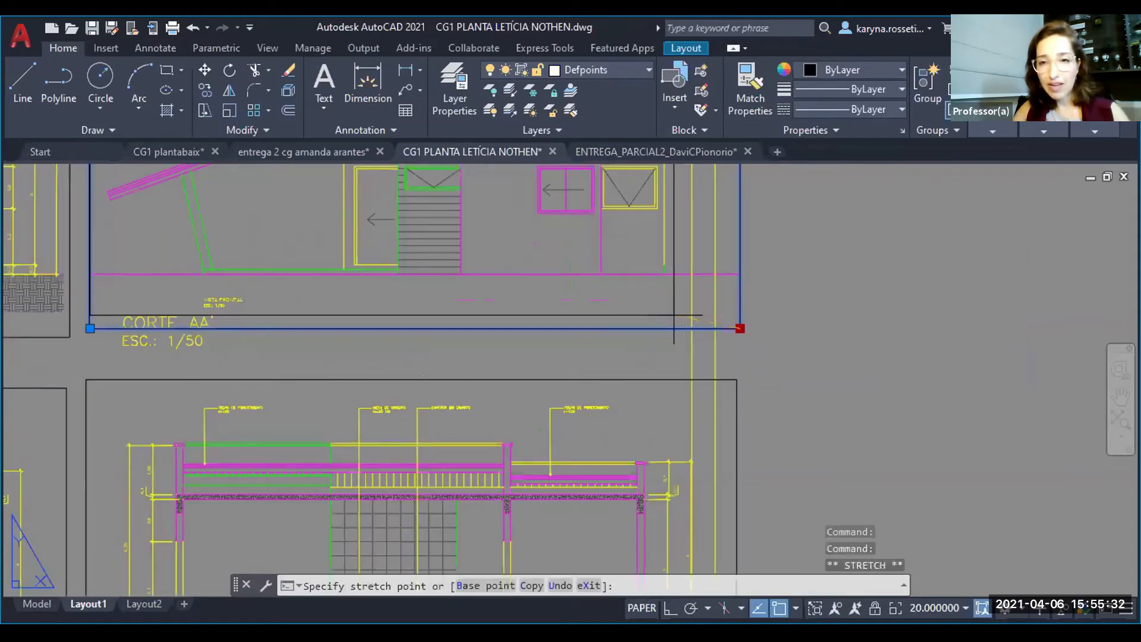
scroll(673, 321, "up", 2)
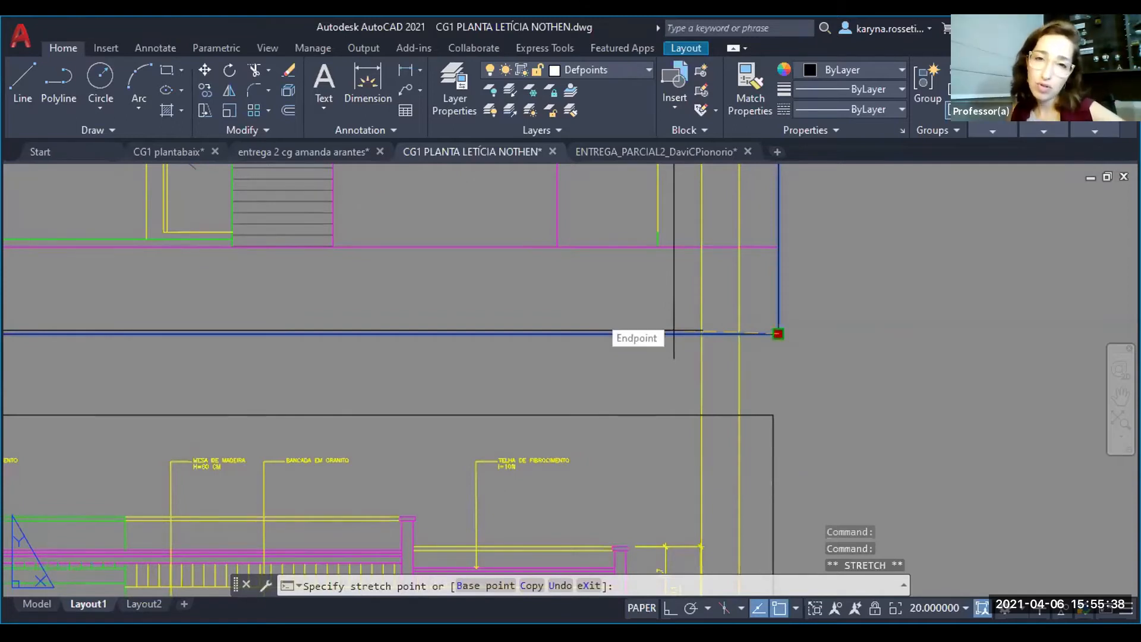
left_click(674, 331)
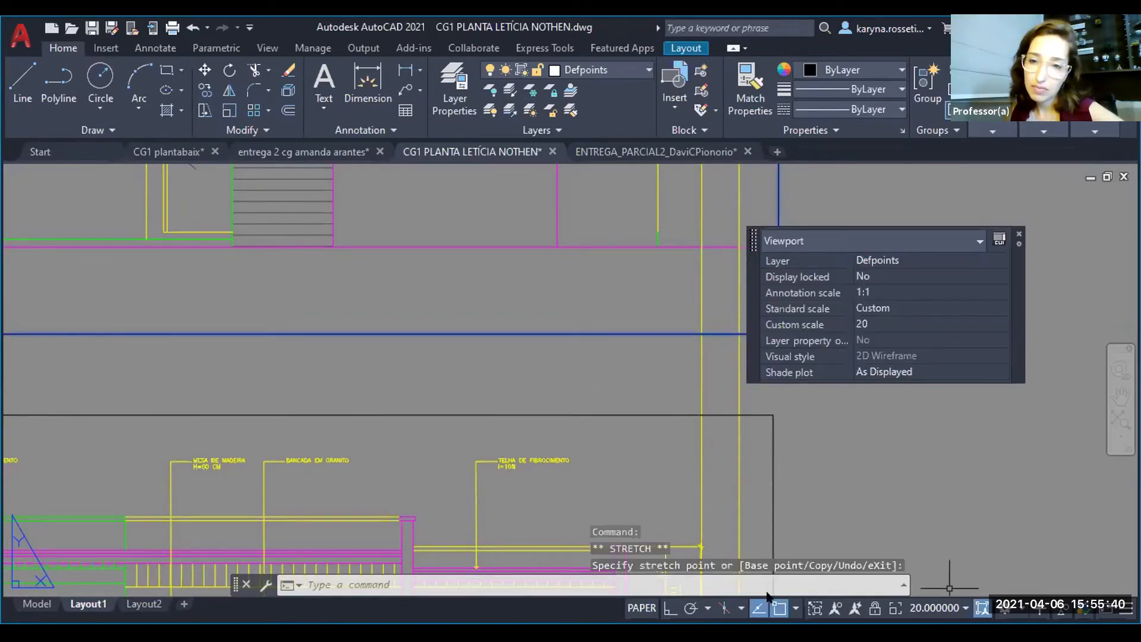
left_click(779, 607)
scroll(678, 358, "down", 2)
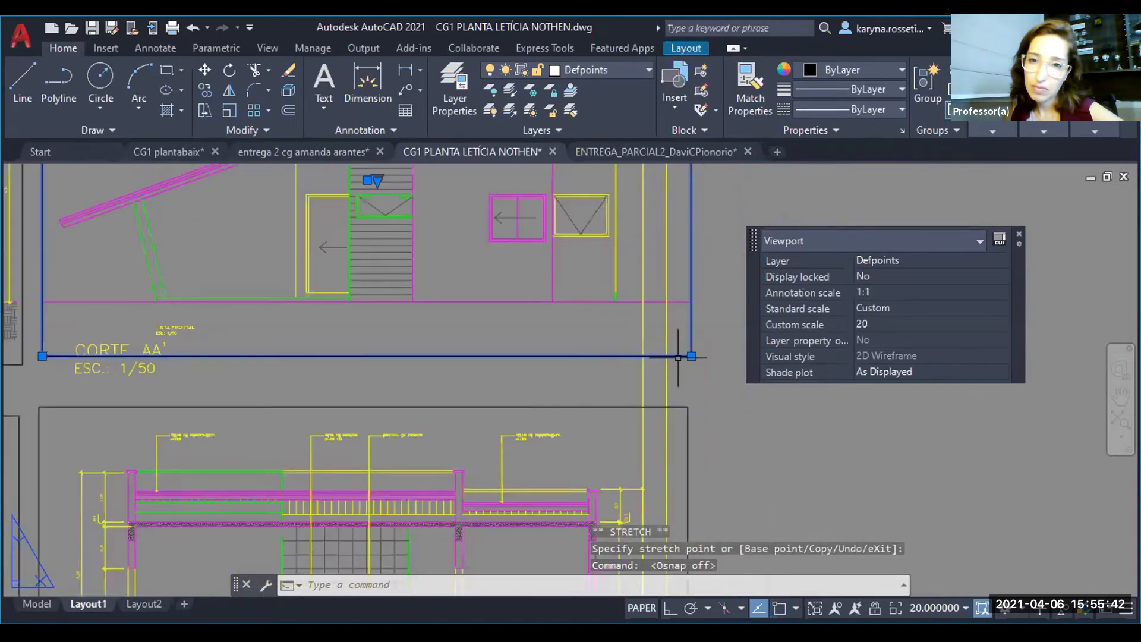
left_click(691, 356)
left_click(665, 357)
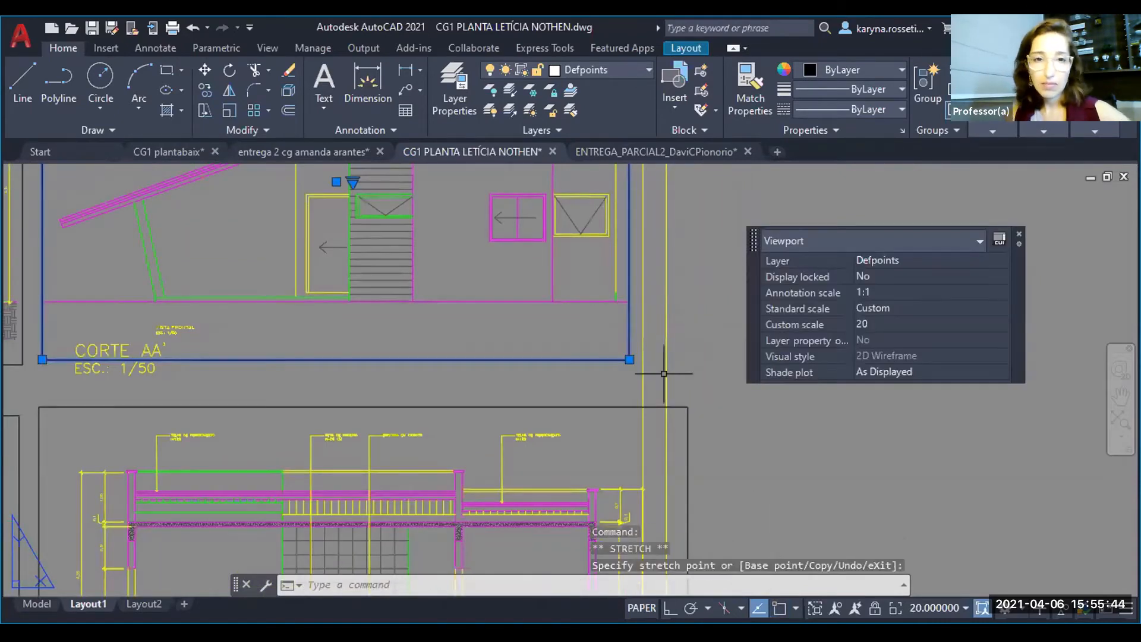
scroll(645, 389, "down", 3)
key("Escape")
- Pan the view inside the lower copied viewport to frame the side elevation, and return to paper space
left_click(536, 409)
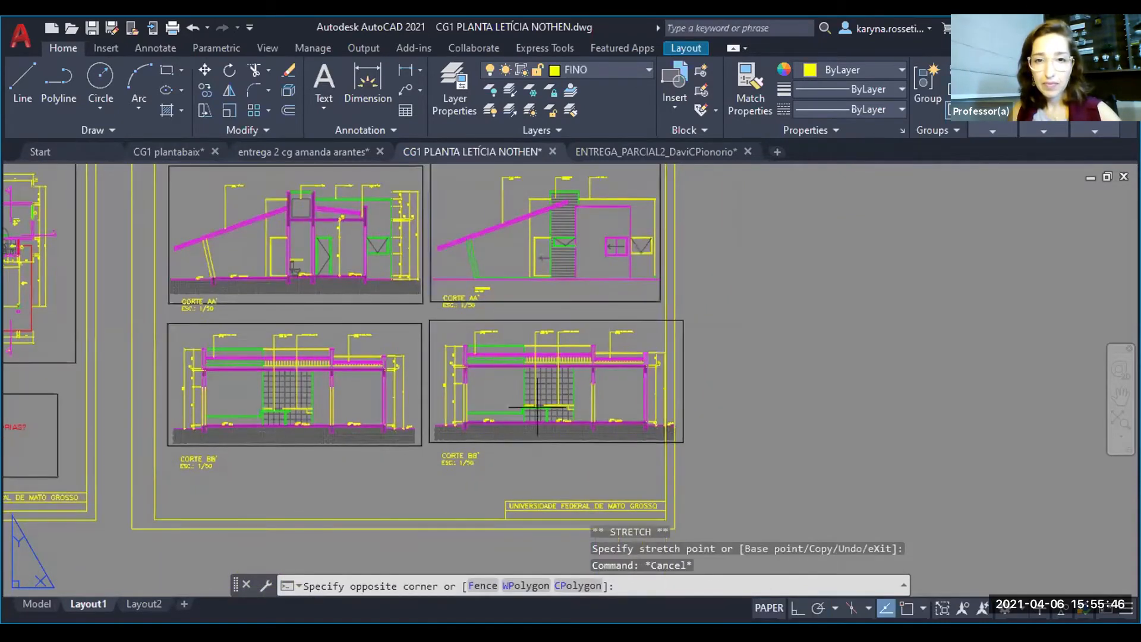
double_click(591, 397)
middle_click_drag(591, 398, 333, 397)
middle_click_drag(535, 389, 561, 392)
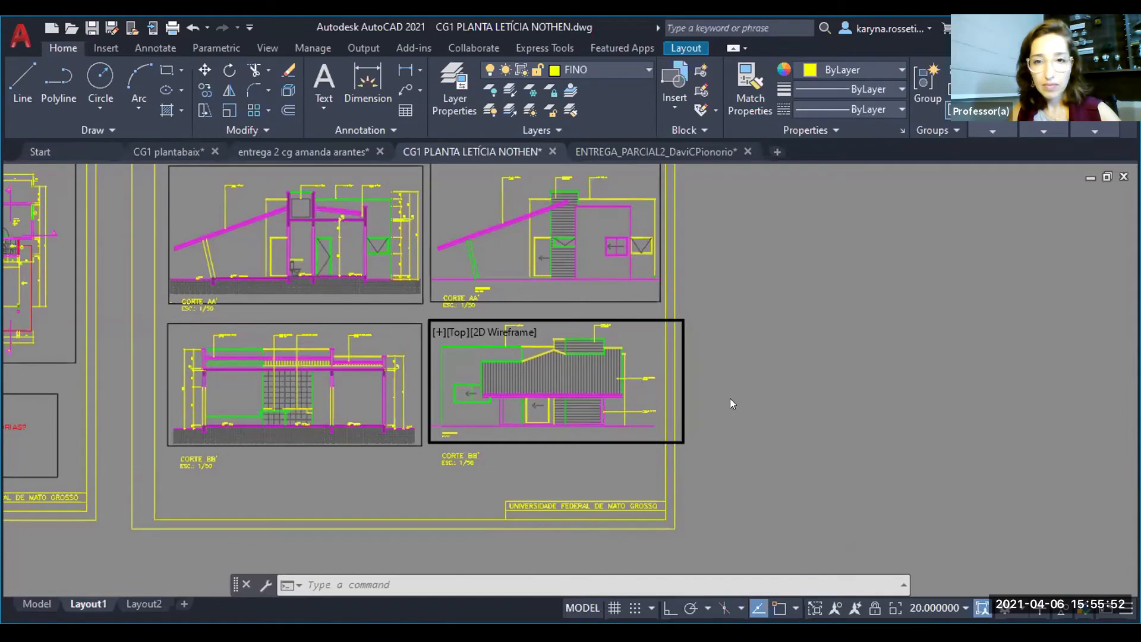
double_click(685, 433)
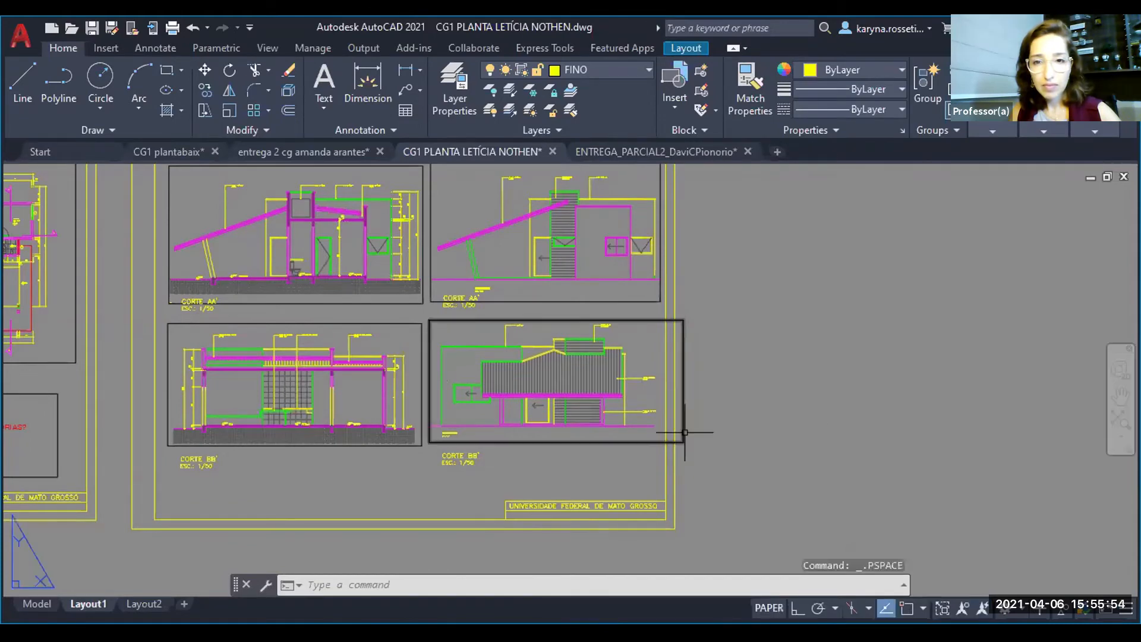
- Narrow the side elevation viewport to about 255 units wide so its frame stays inside the sheet margin
left_click(684, 433)
left_click(683, 442)
scroll(684, 442, "up", 4)
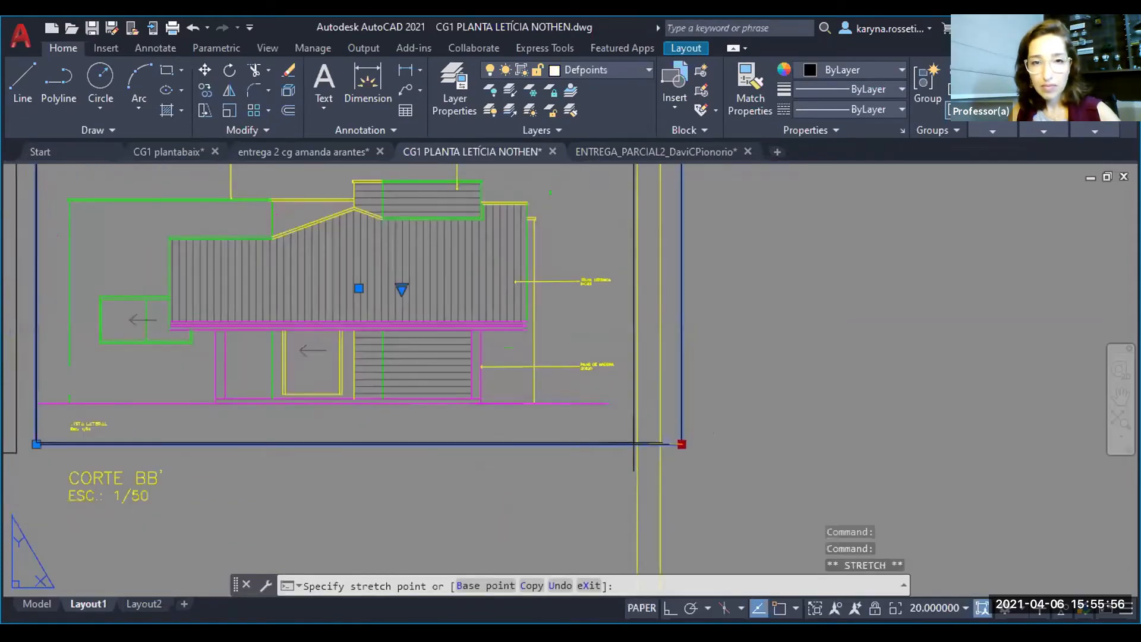
left_click(629, 442)
key("Escape")
scroll(744, 442, "down", 4)
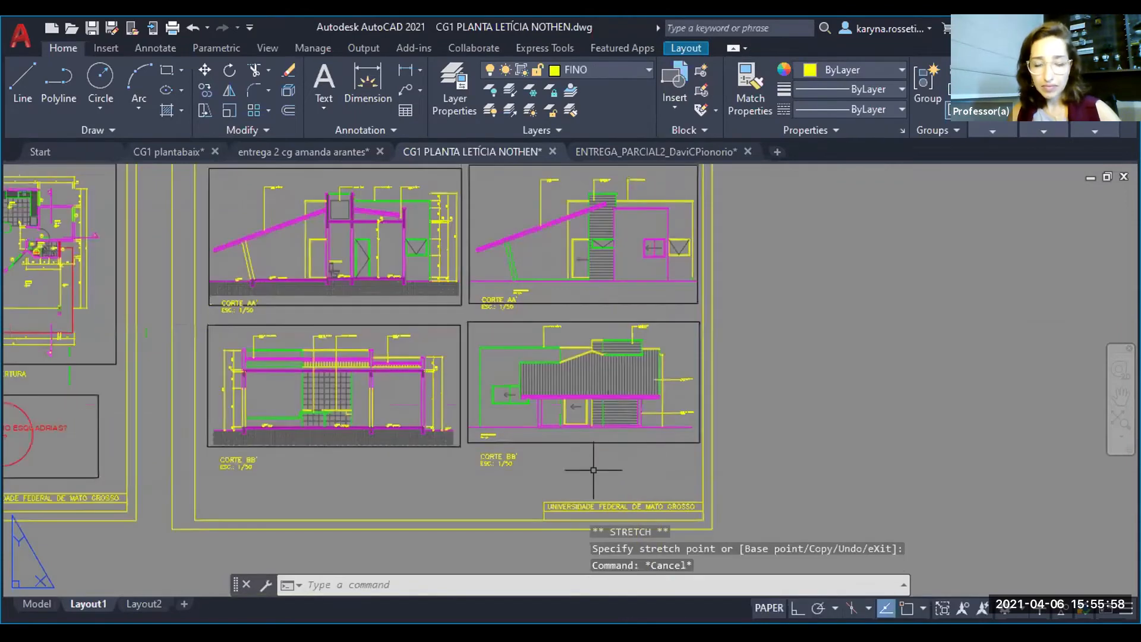
- Compare the scale properties of the side elevation viewport with those of the roof plan viewport on the other sheet
left_click_drag(593, 469, 575, 429)
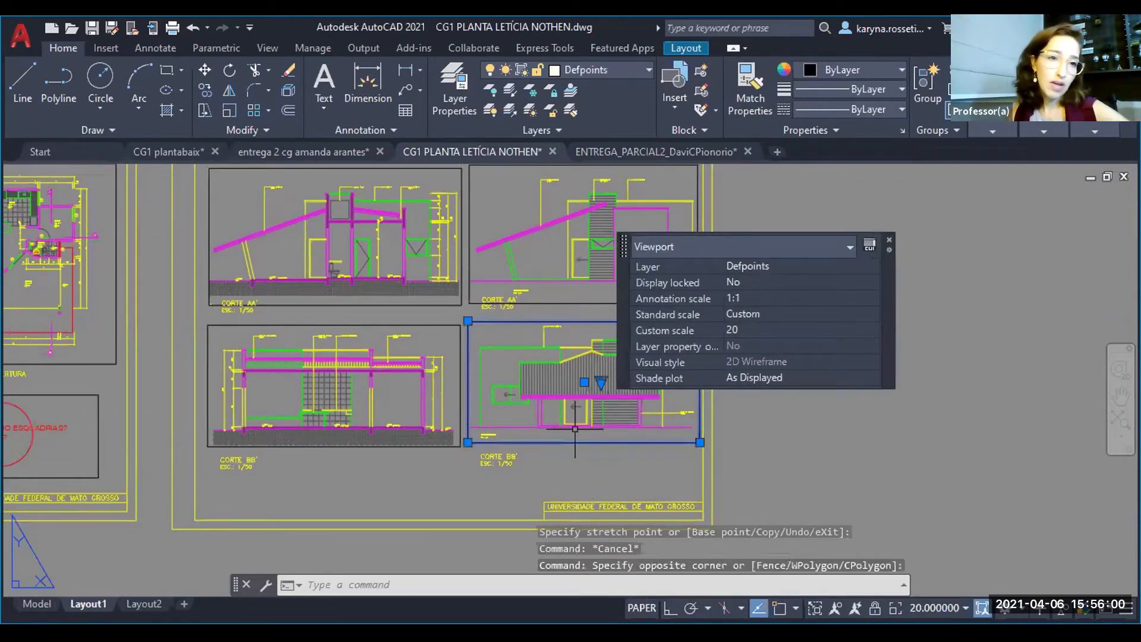
type("MO")
key("Return")
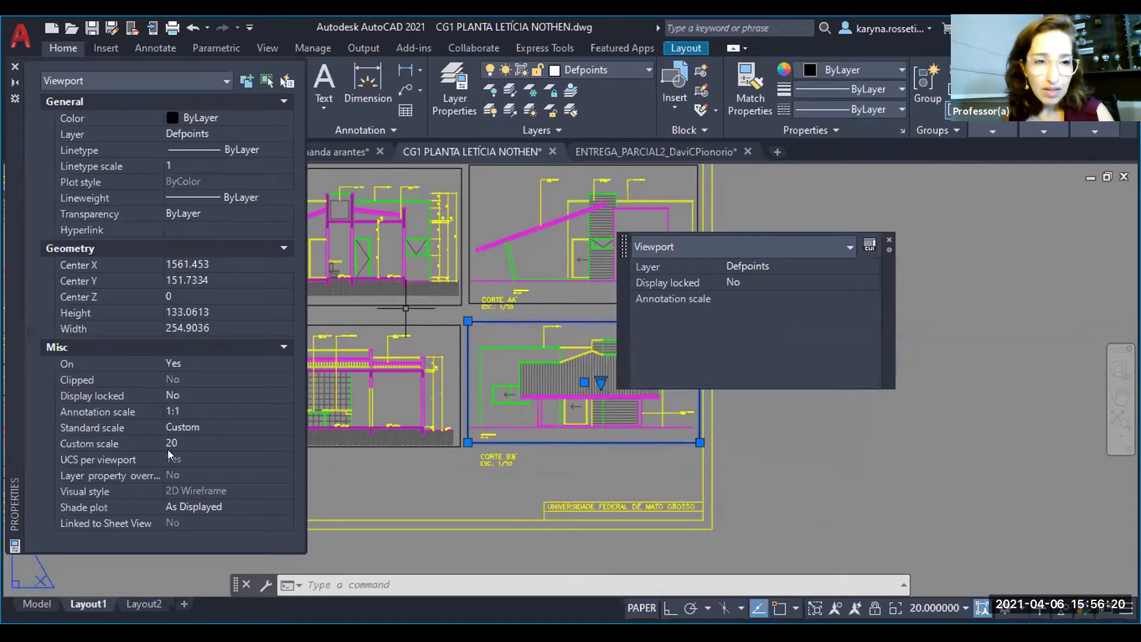
key("Escape")
scroll(650, 362, "down", 3)
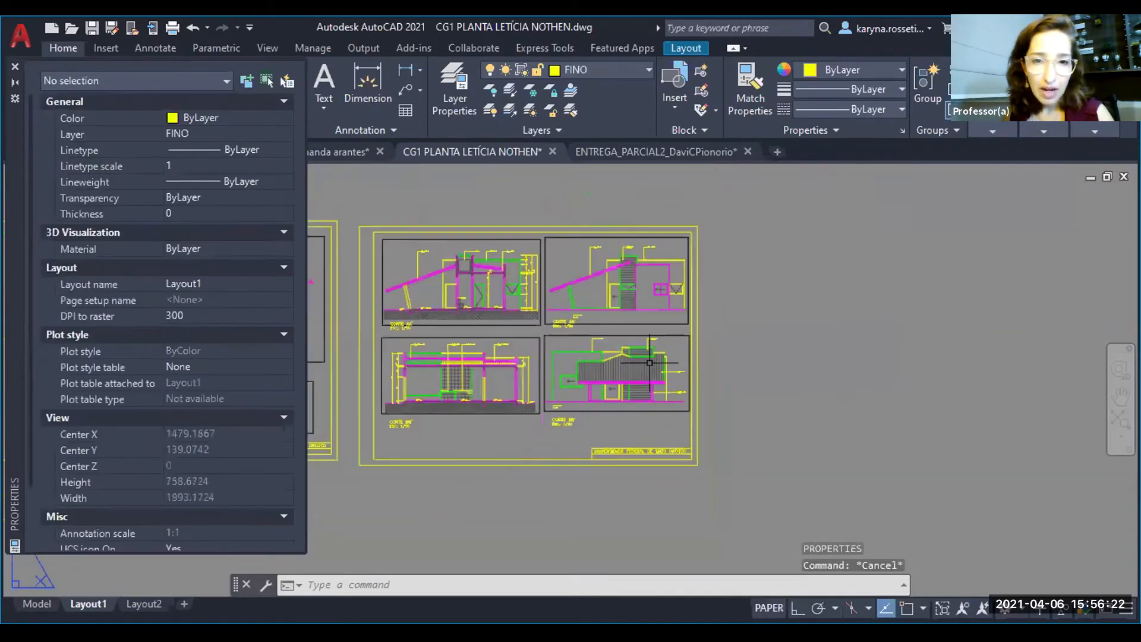
middle_click_drag(581, 365, 904, 359)
left_click(586, 355)
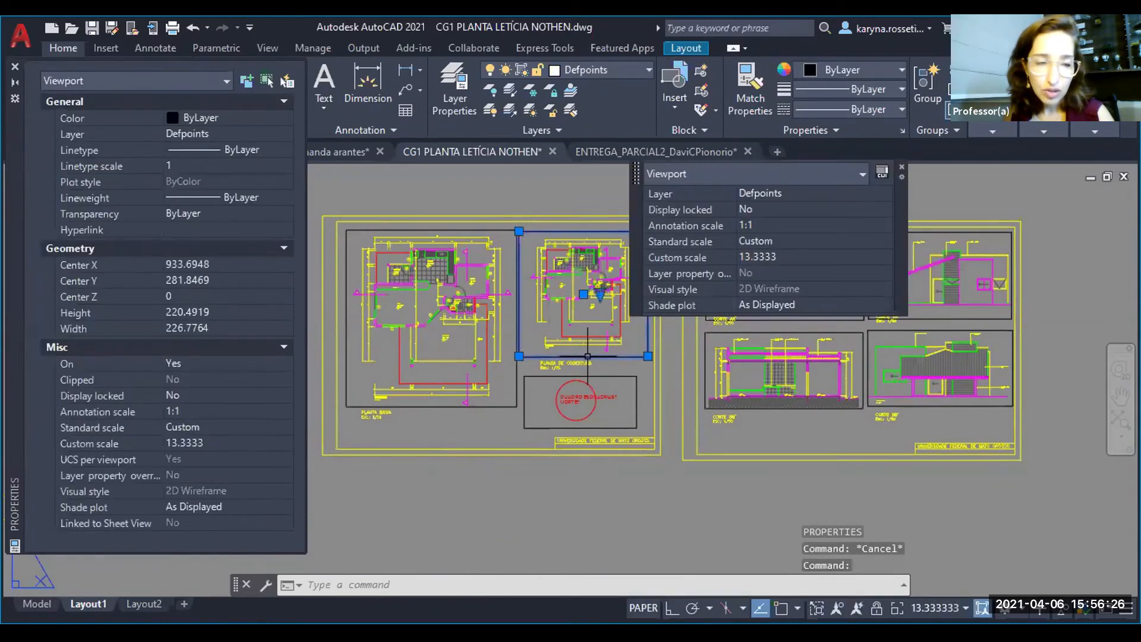
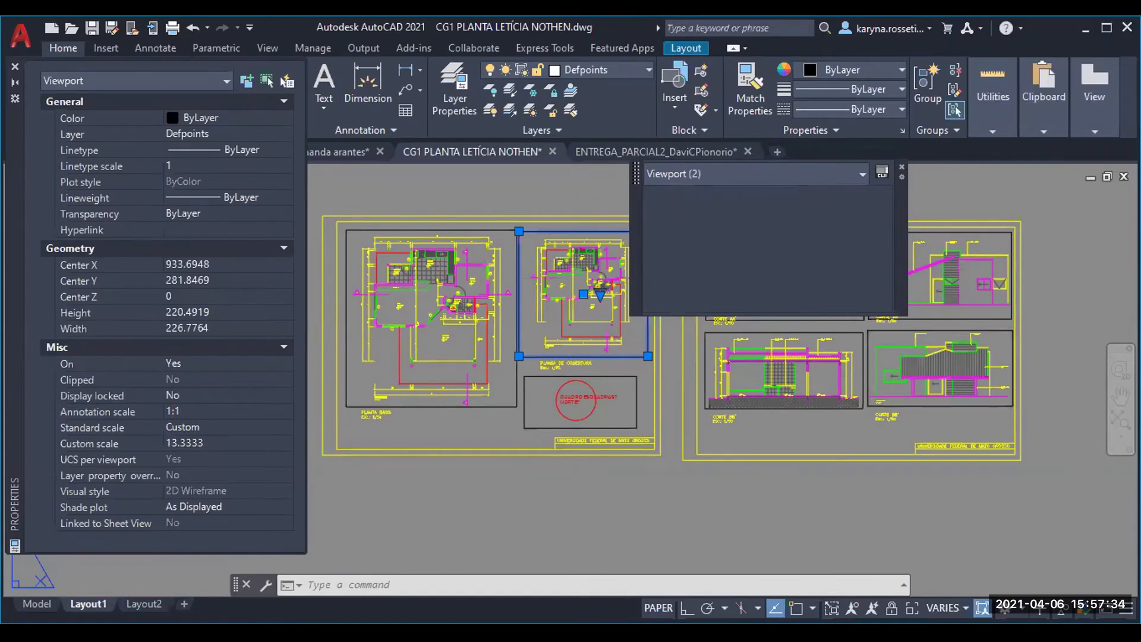
- Examine the scale properties of the side elevation viewport and clear the selection
left_click(924, 407)
key("Escape")
key("Escape")
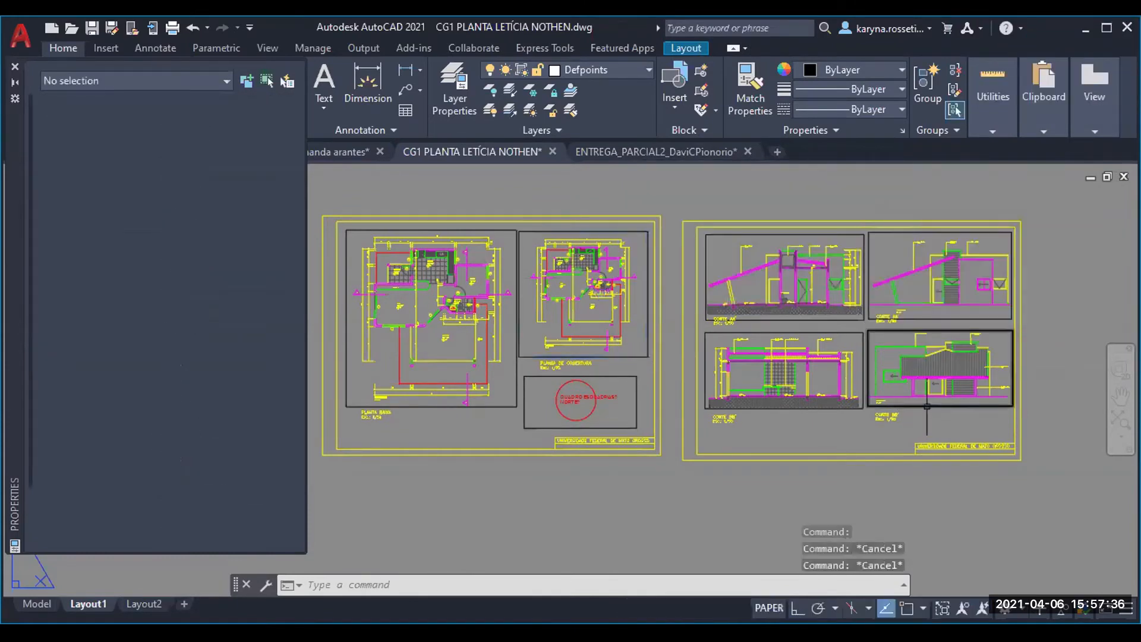
left_click(926, 402)
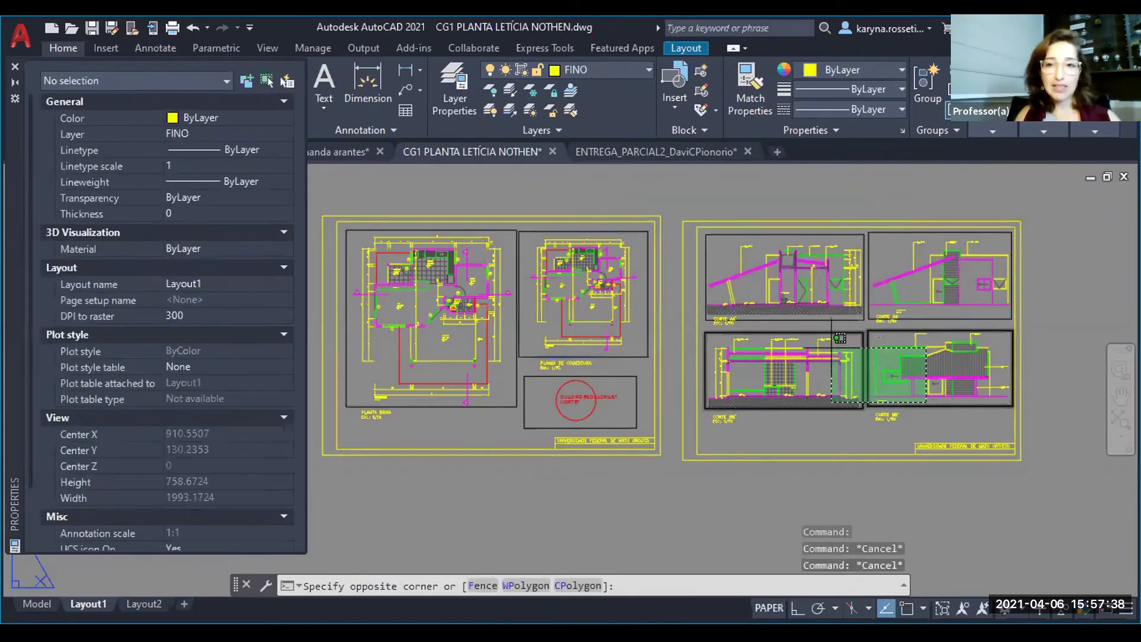
left_click(908, 408)
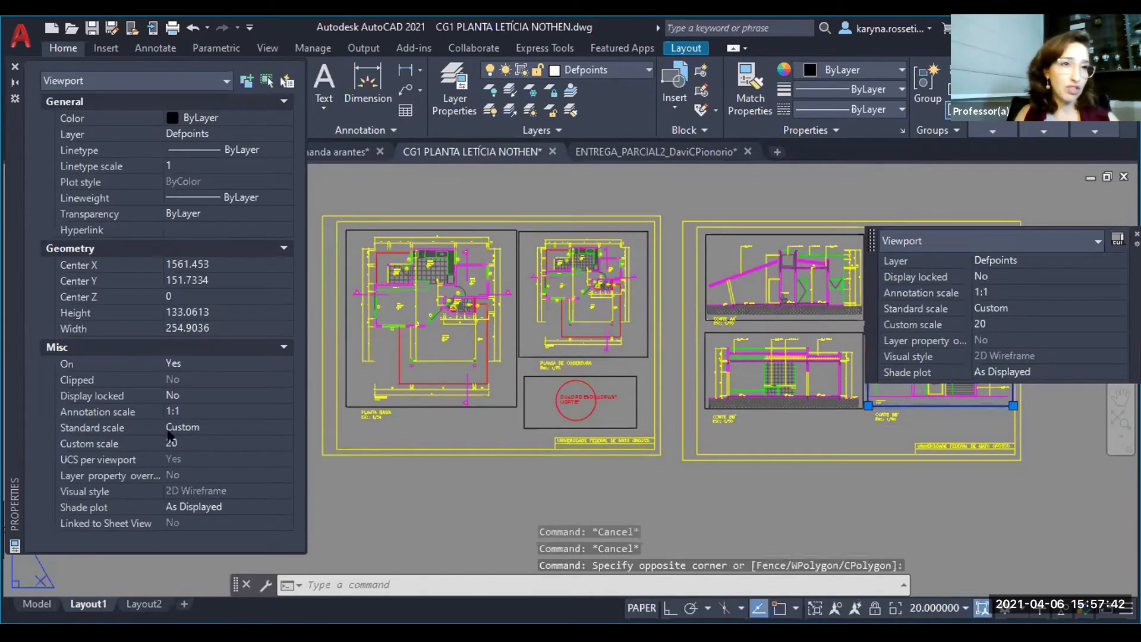
key("Escape")
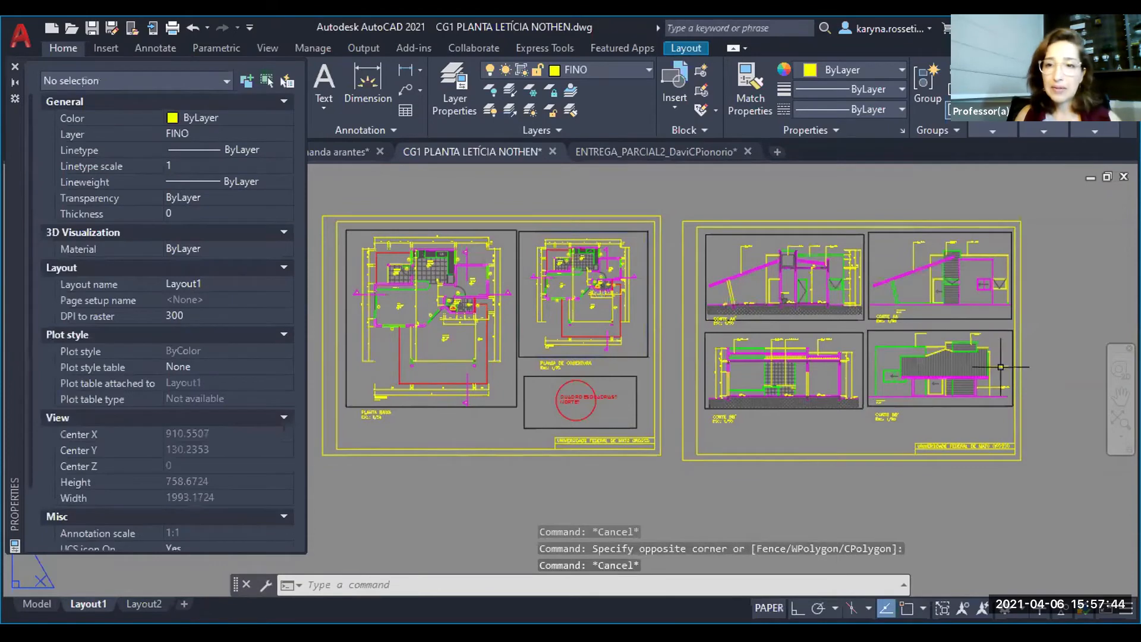
- Move the four section and elevation viewports together with their titles slightly down within the second sheet
middle_click_drag(964, 370, 995, 393)
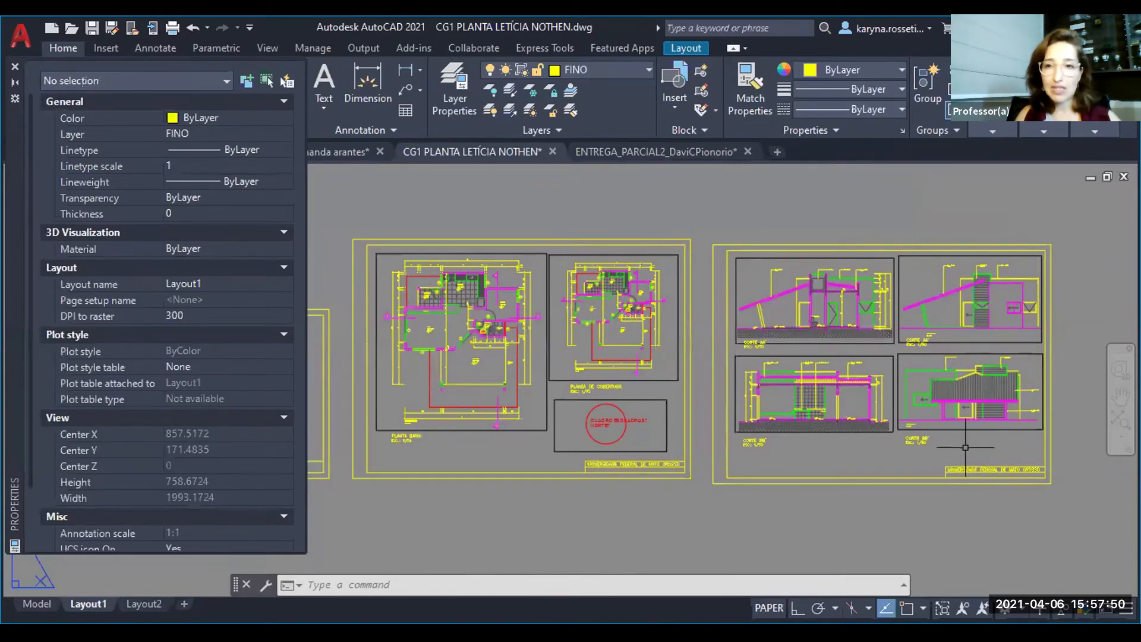
scroll(967, 443, "up", 2)
left_click(1090, 461)
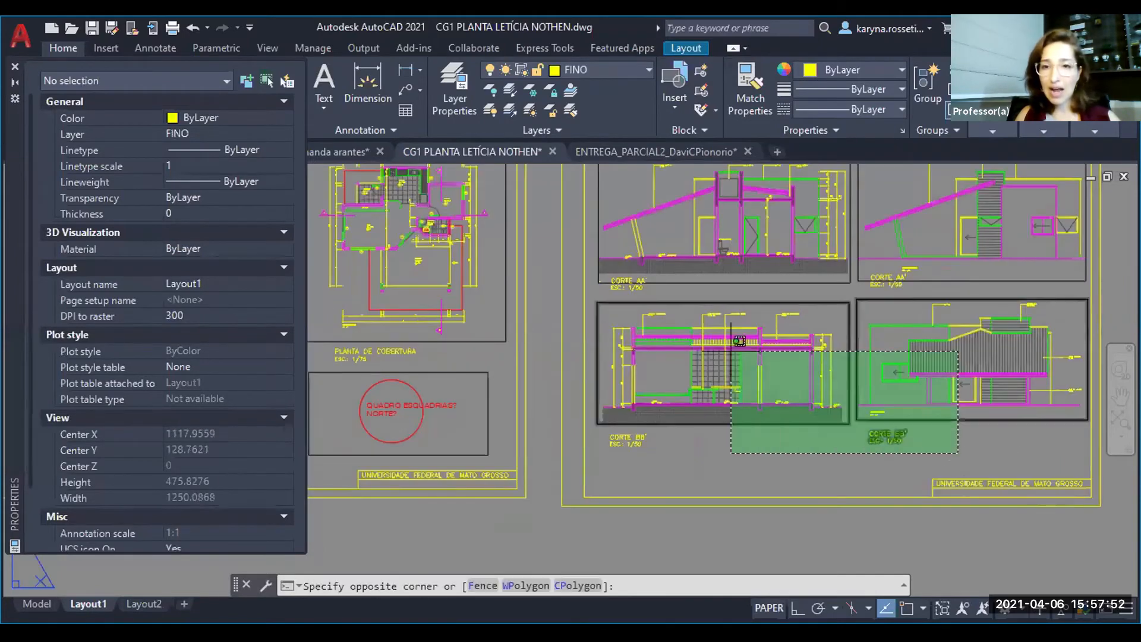
left_click(617, 248)
type("m")
key("Return")
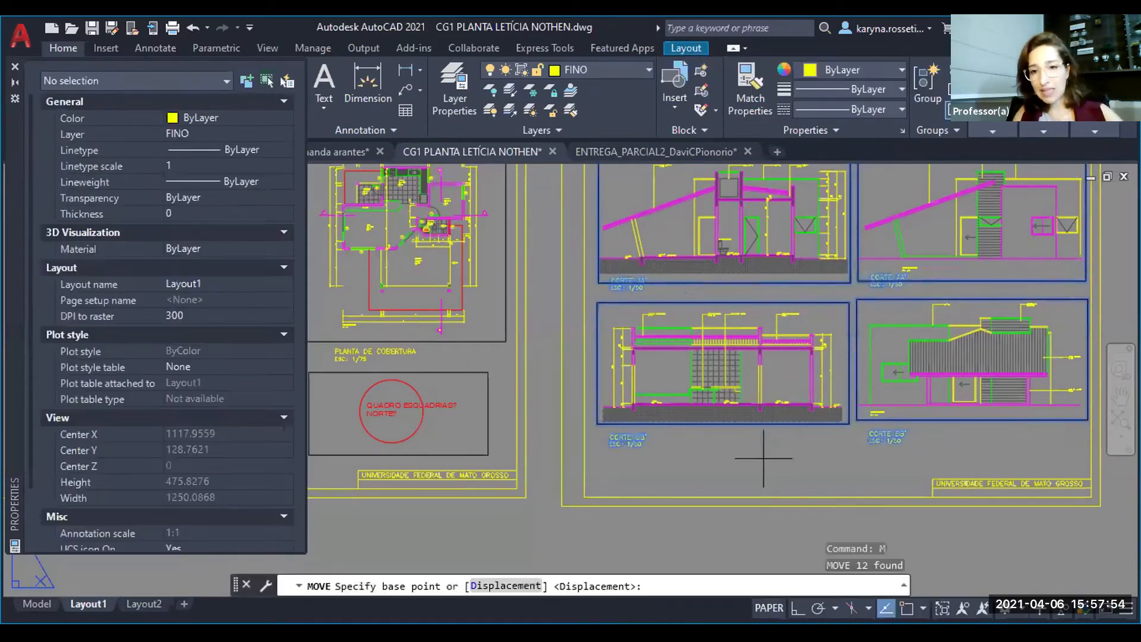
left_click(772, 458)
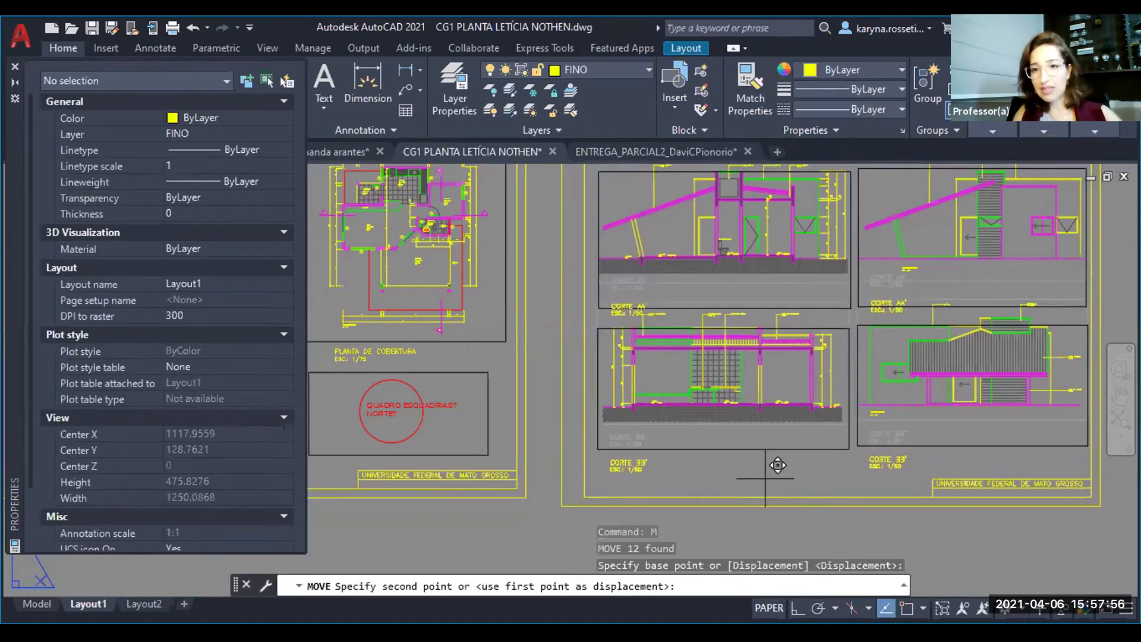
left_click(767, 475)
- Turn off the Defpoints layer to hide the viewport frames and close the Properties palette
scroll(700, 469, "down", 2)
middle_click_drag(721, 420, 862, 422)
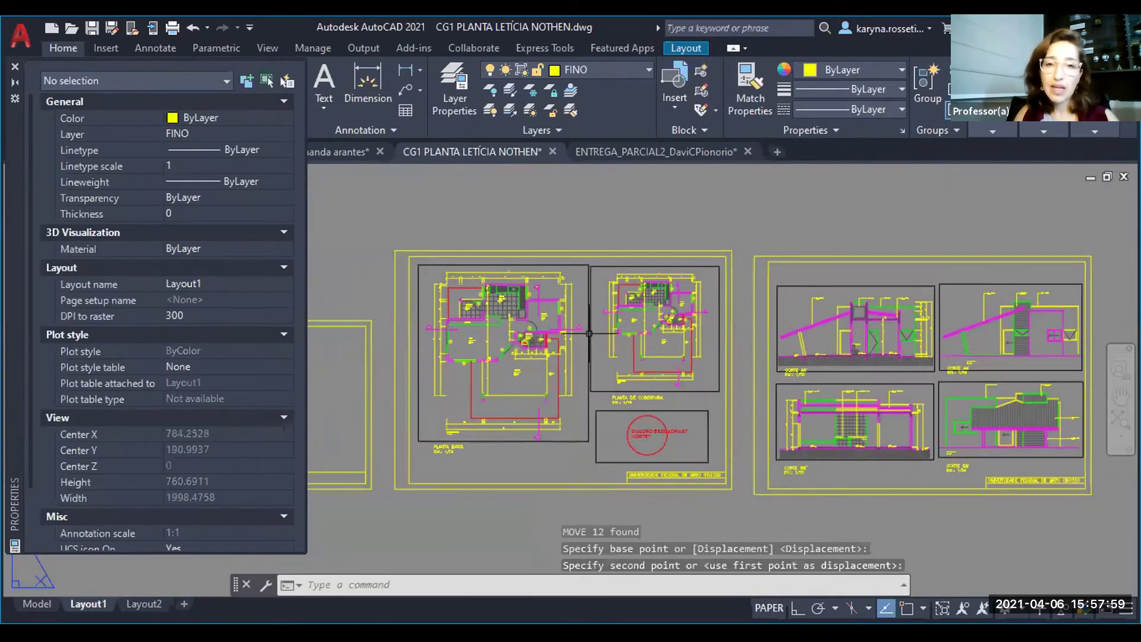
left_click(593, 71)
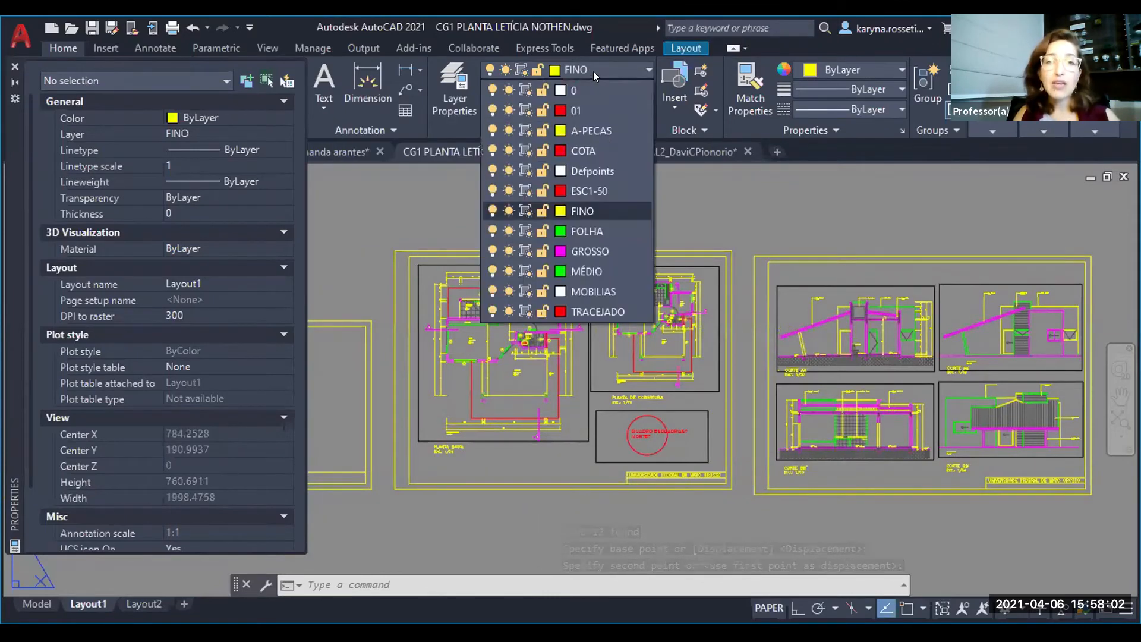
left_click(492, 171)
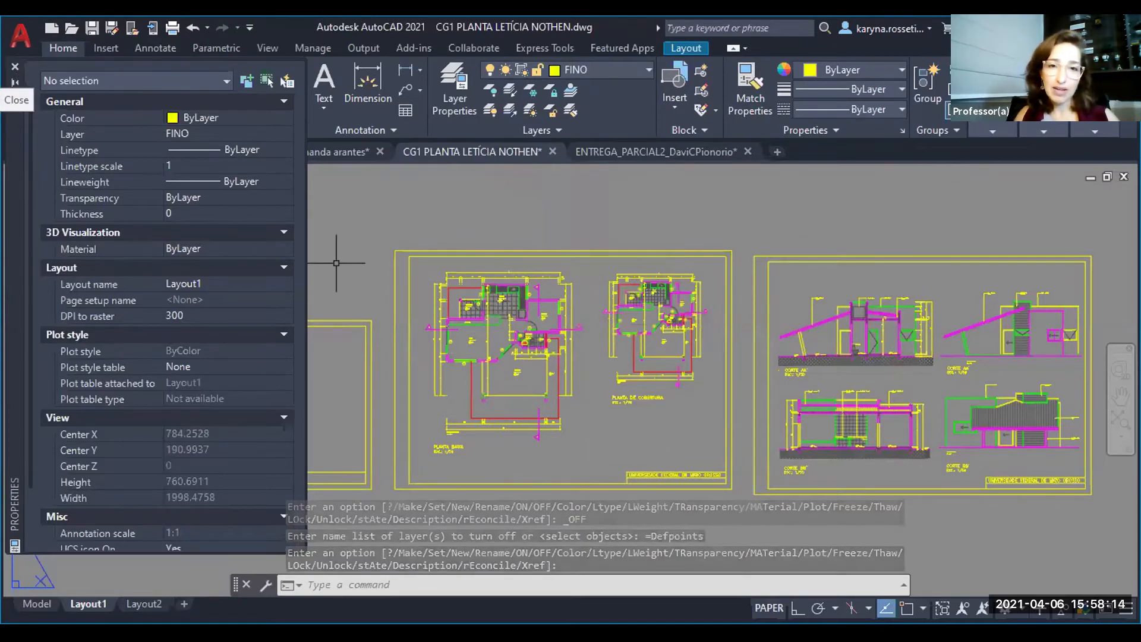
key("ctrl+1")
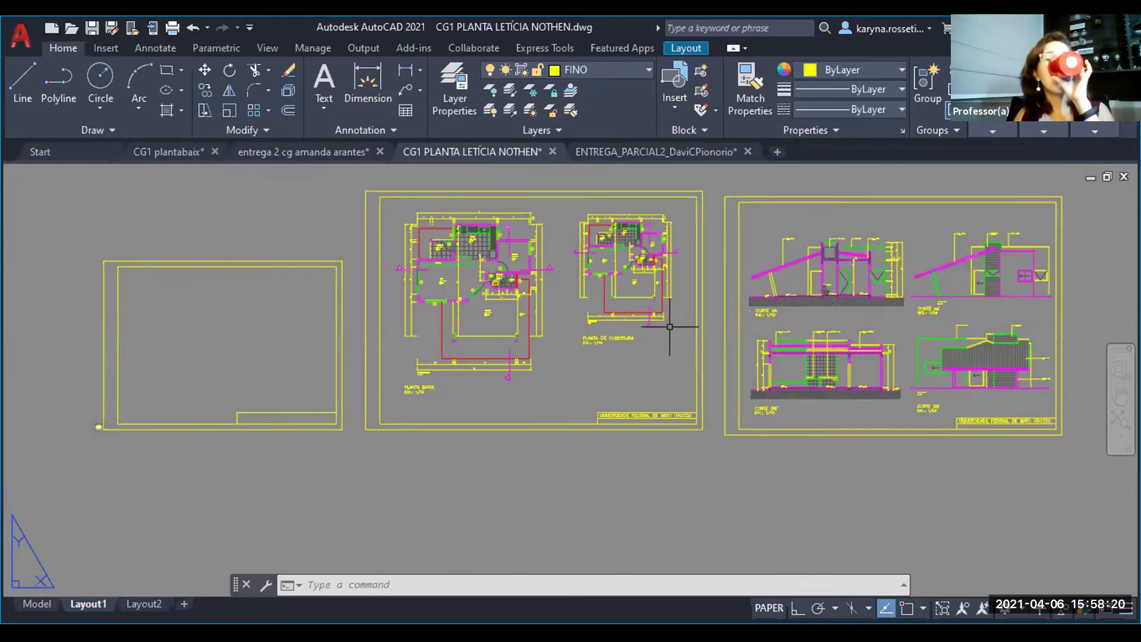
- Turn the Defpoints layer back on to show the viewport frames on both sheets
middle_click_drag(808, 407, 744, 422)
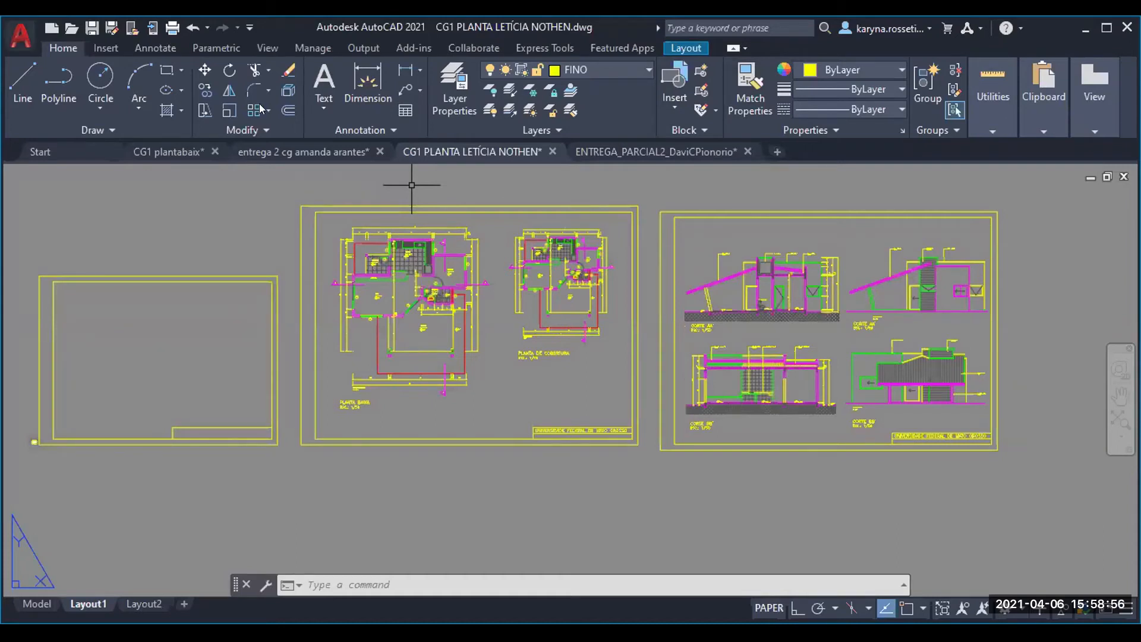
left_click(590, 64)
left_click(492, 171)
left_click(500, 505)
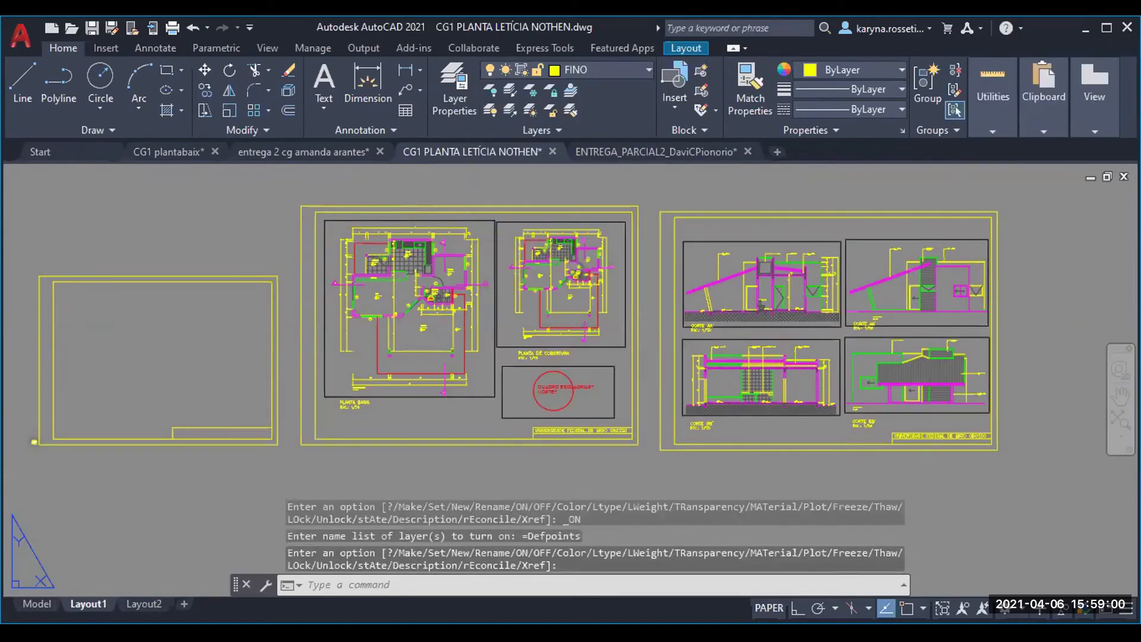
left_click(458, 466)
key("Escape")
key("Escape")
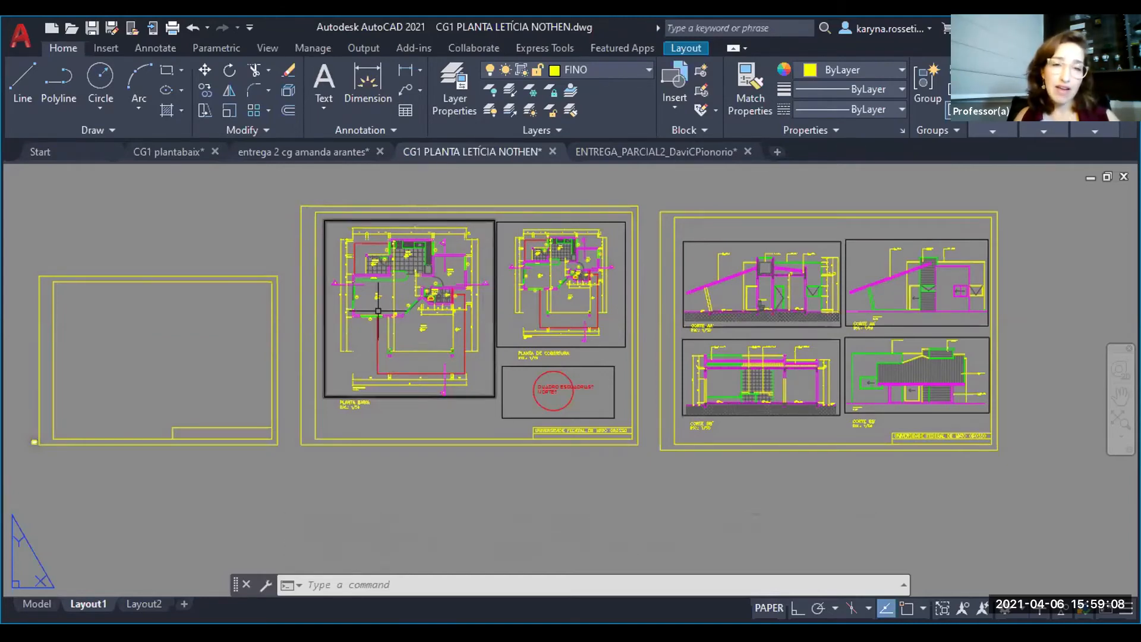
- Shift the floor plan slightly within its viewport and return to paper space
double_click(405, 324)
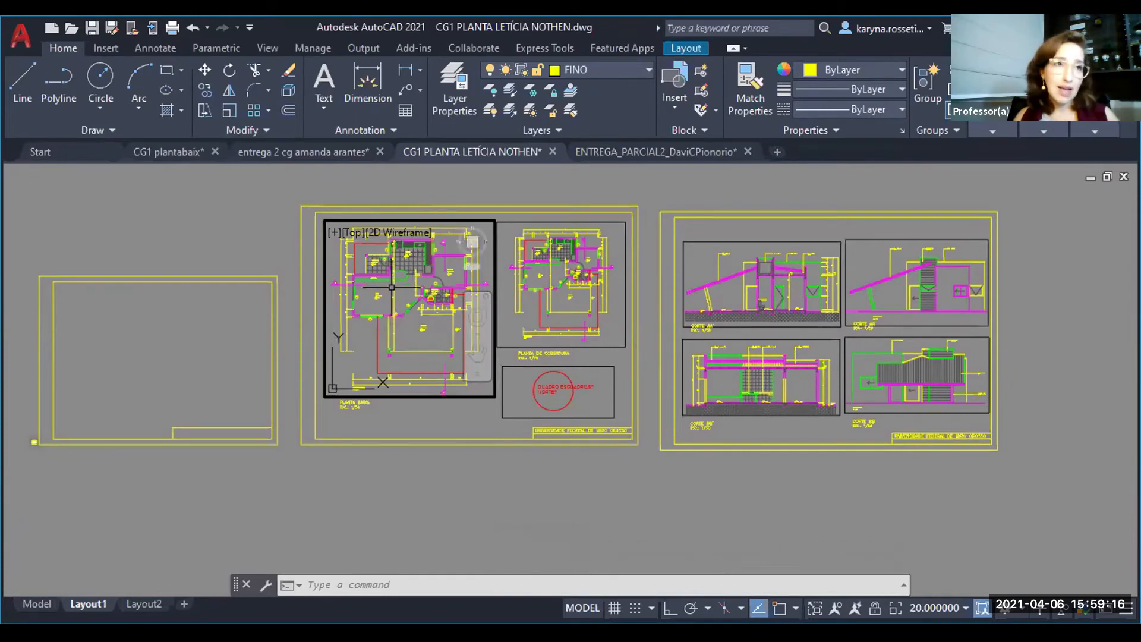
mouse_move(459, 288)
middle_mouse_down()
mouse_move(208, 256)
mouse_move(353, 254)
mouse_move(344, 262)
mouse_move(447, 291)
middle_mouse_up()
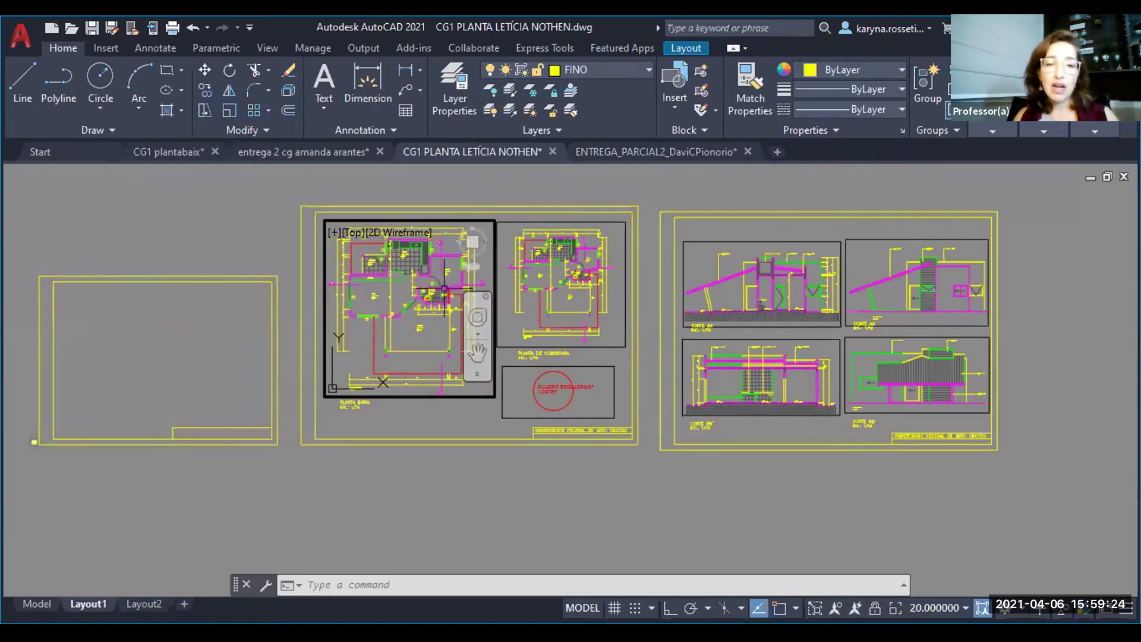
double_click(197, 227)
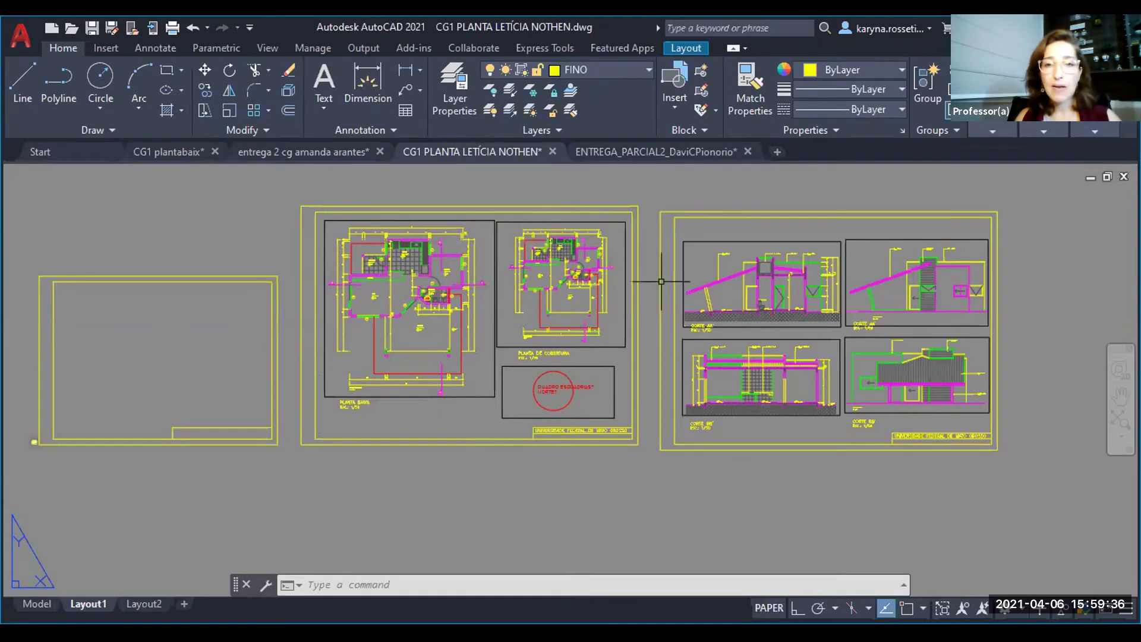
- Move the section AA' viewport out of the second sheet into the empty space beside it
middle_click_drag(772, 285, 654, 280)
left_click(652, 220)
left_click(623, 247)
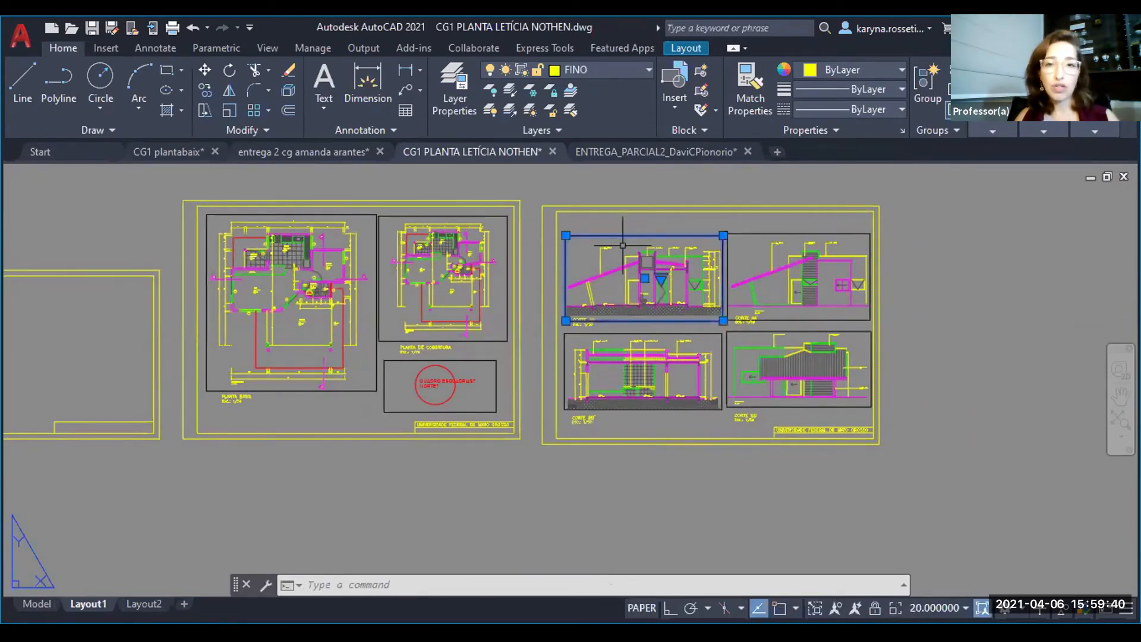
type("m")
key("Return")
left_click(623, 247)
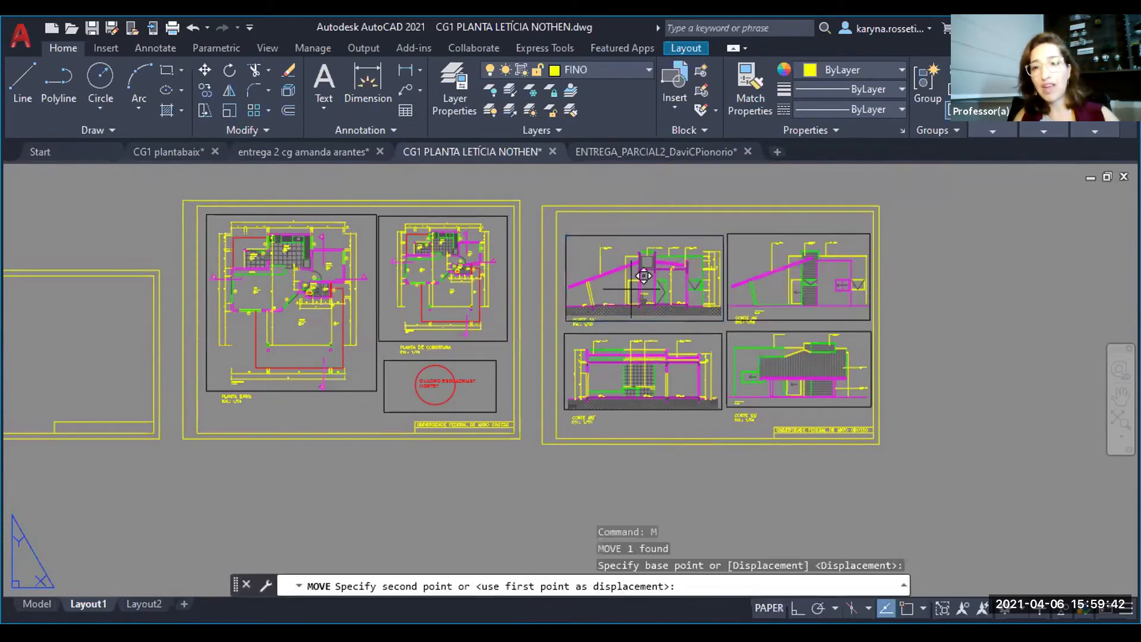
left_click(990, 242)
key("Escape")
- Copy the section AA' viewport to the empty space directly below it, outside the sheet
middle_click_drag(940, 416, 781, 394)
left_click(848, 326)
left_click(831, 271)
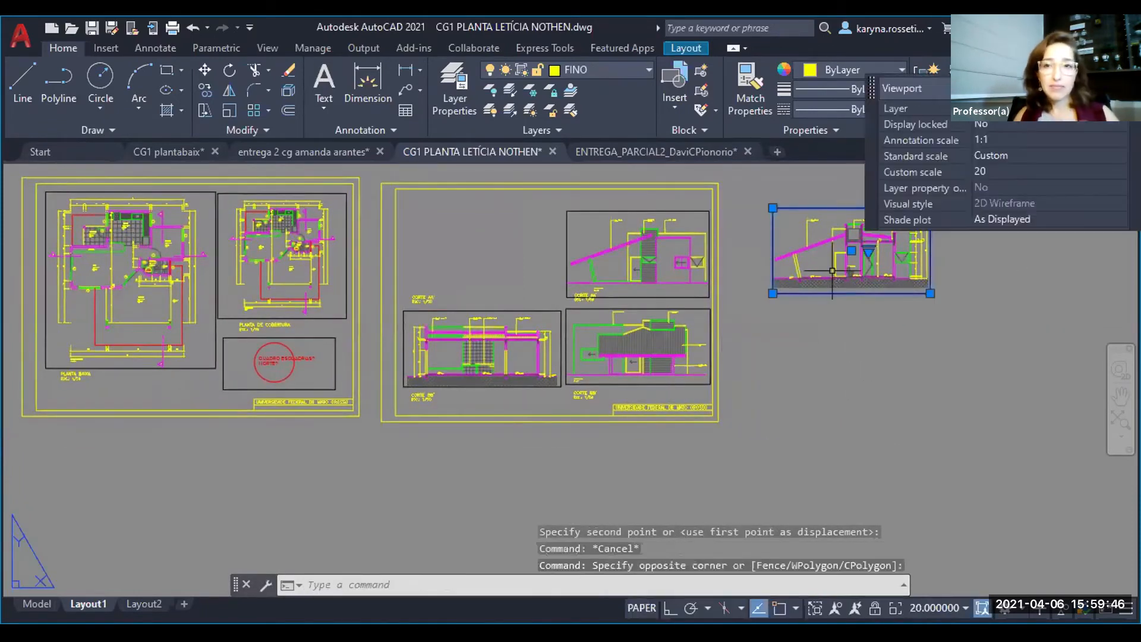
type("co")
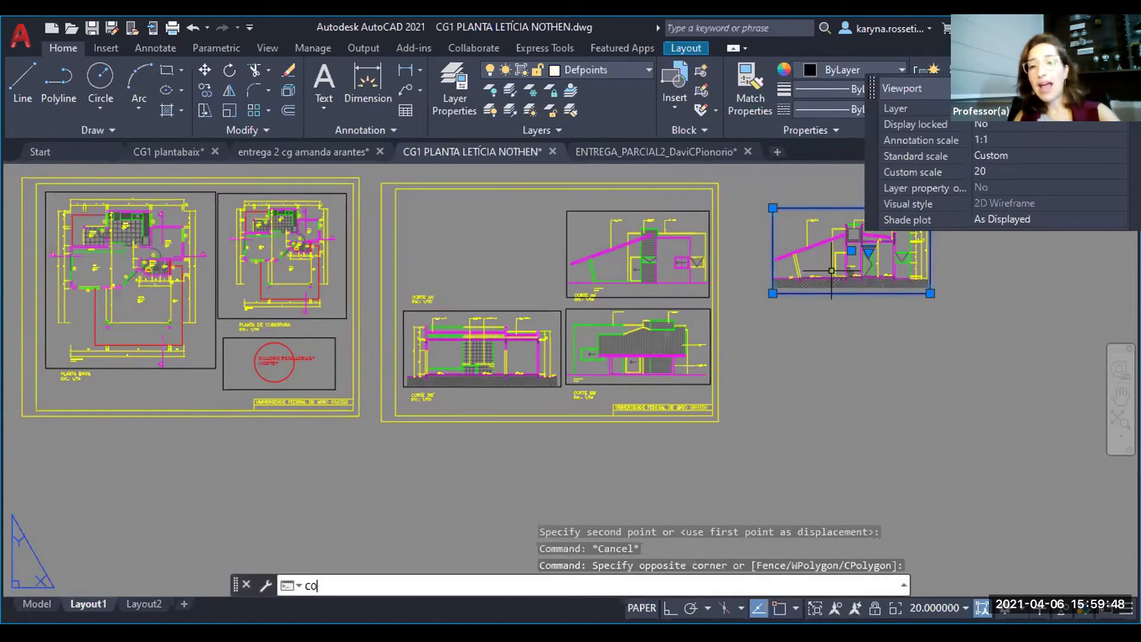
key("Return")
left_click(832, 271)
left_click(835, 382)
key("Escape")
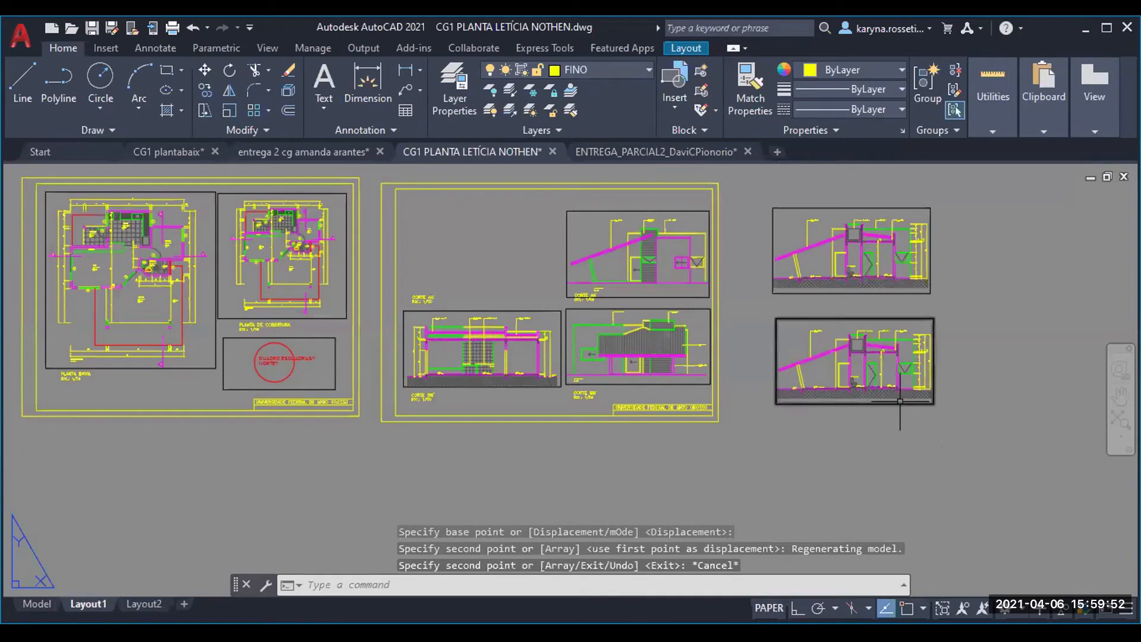
- Undo the copy and the move of the section AA' viewport
left_click(908, 433)
left_click(937, 428)
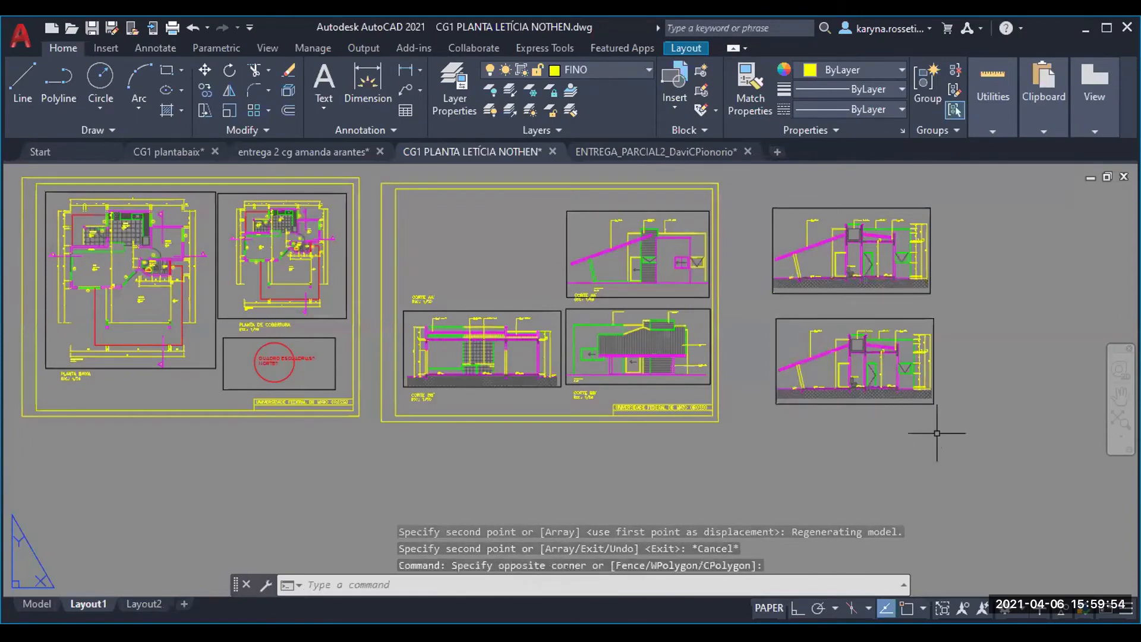
key("ctrl+z")
key("ctrl+z")
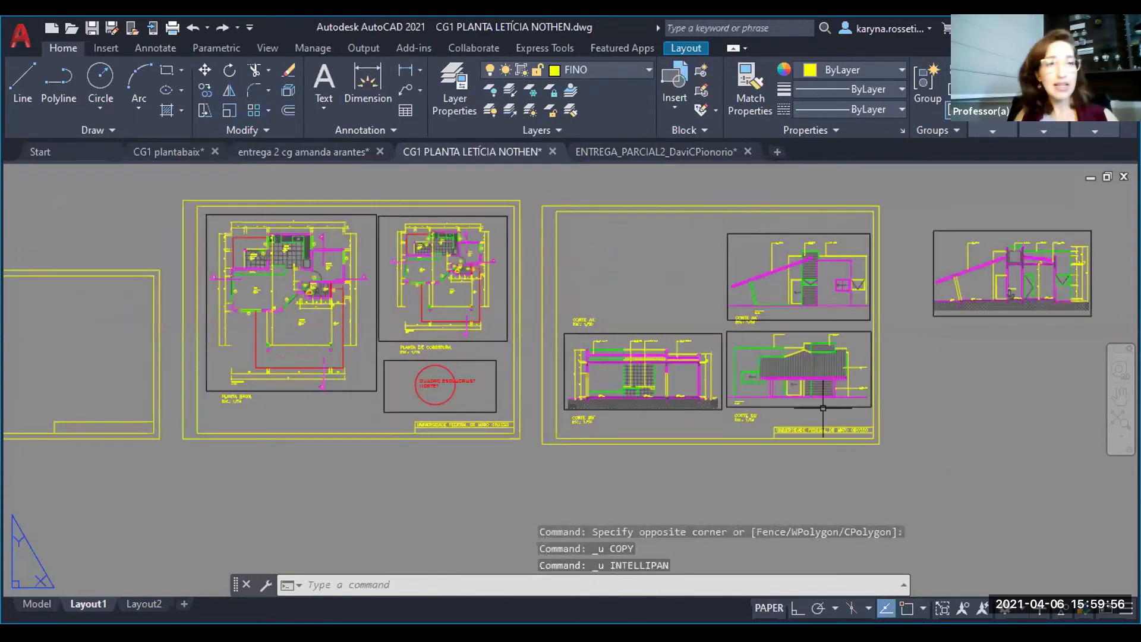
key("ctrl+z")
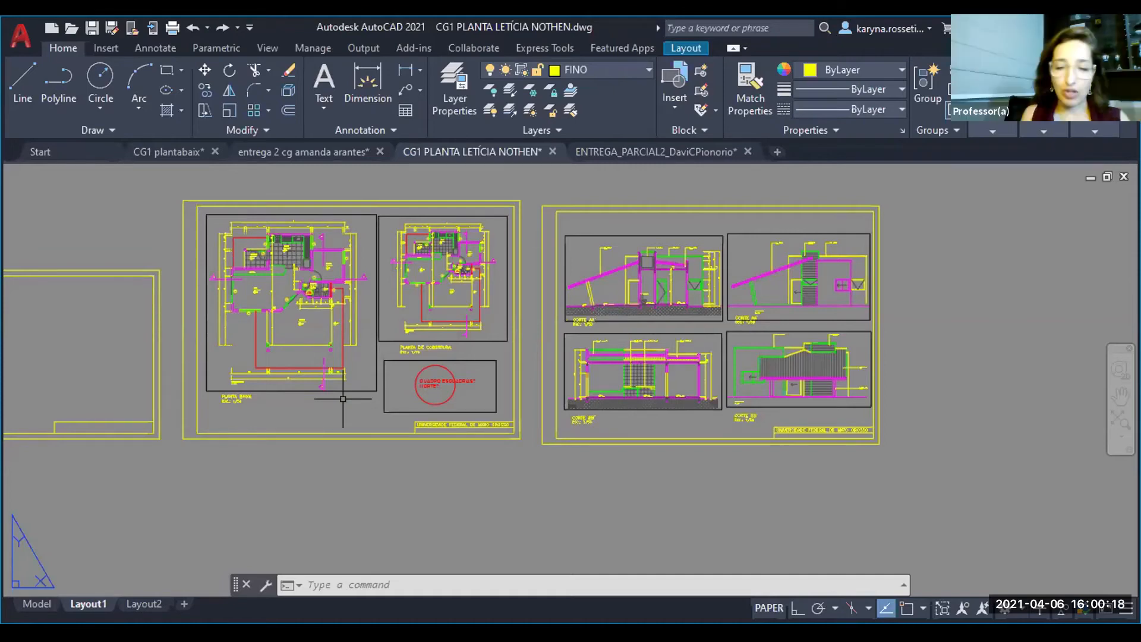
- Create a new rectangular viewport with MVIEW in the empty space below the floor plan sheet
type("MV")
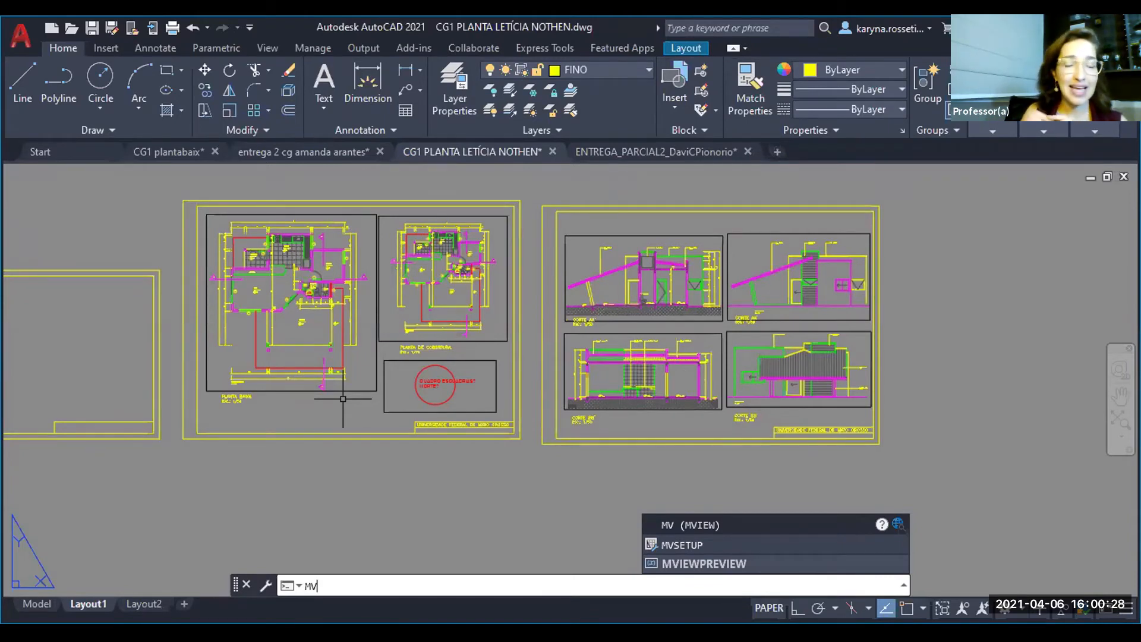
key("Return")
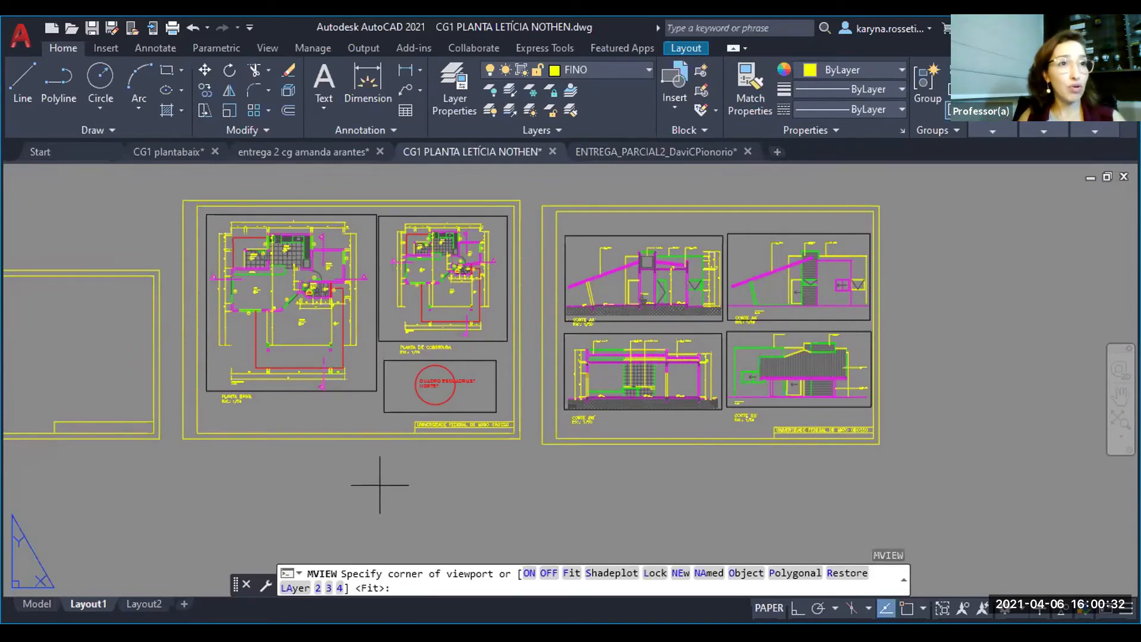
middle_click_drag(335, 460, 392, 402)
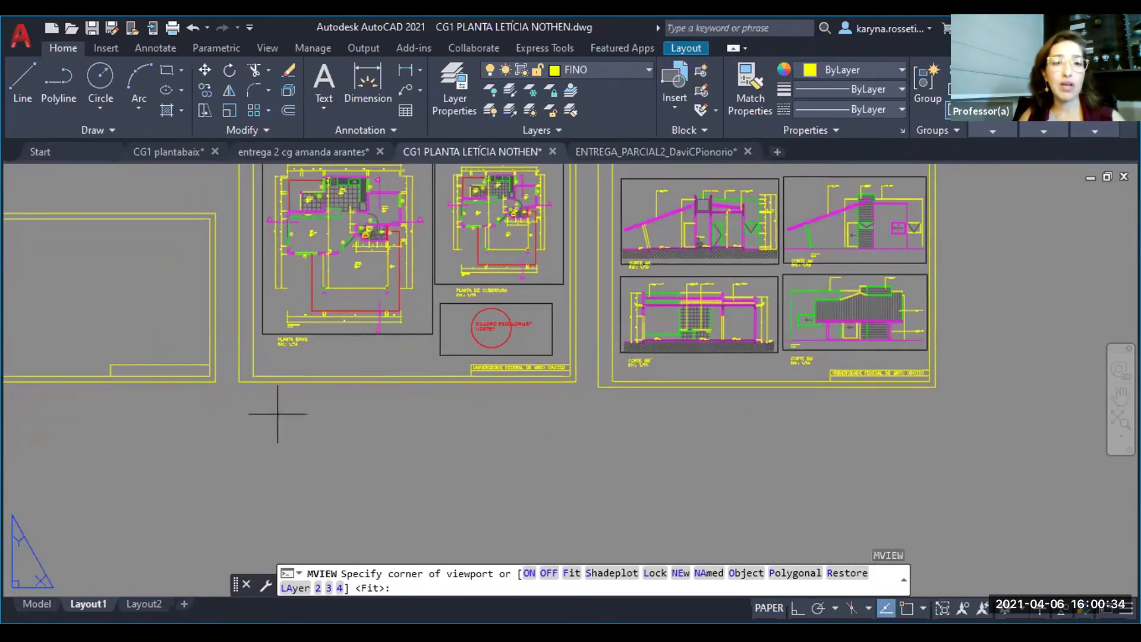
left_click(278, 414)
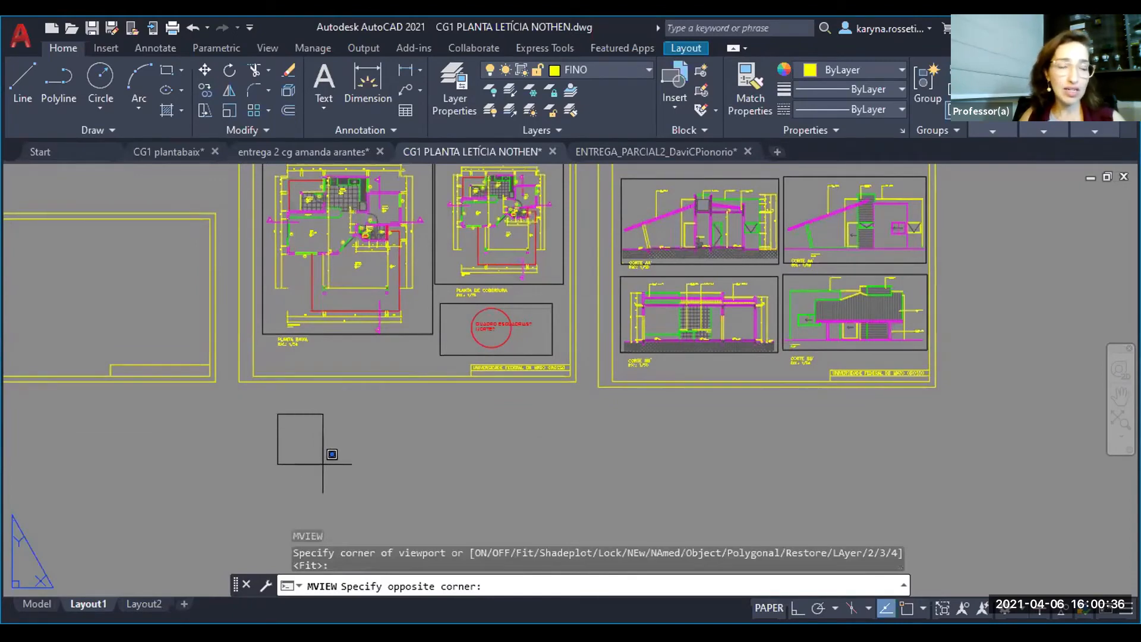
middle_click_drag(476, 523, 480, 450)
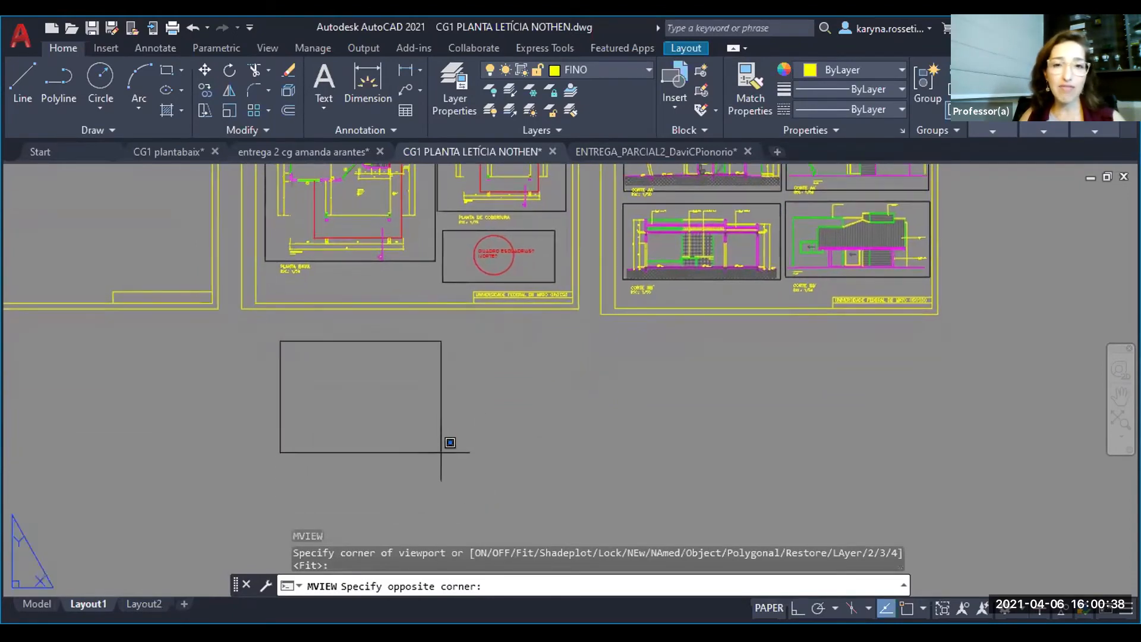
left_click(457, 490)
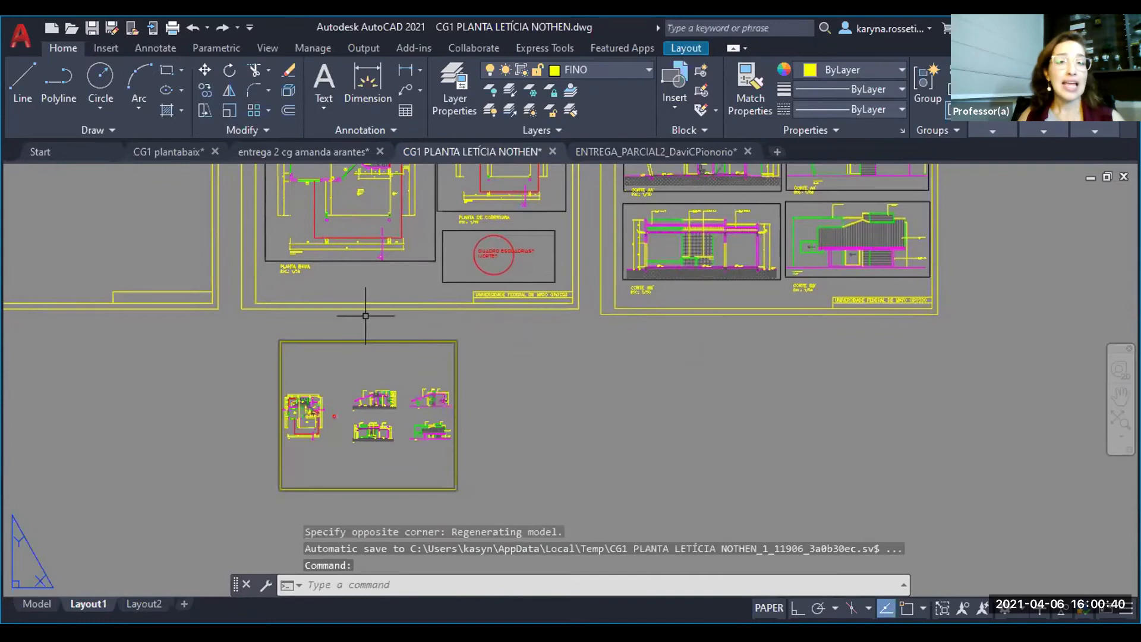
- Activate the new viewport and frame only the section AA' drawing inside it
double_click(357, 439)
scroll(381, 393, "up", 2)
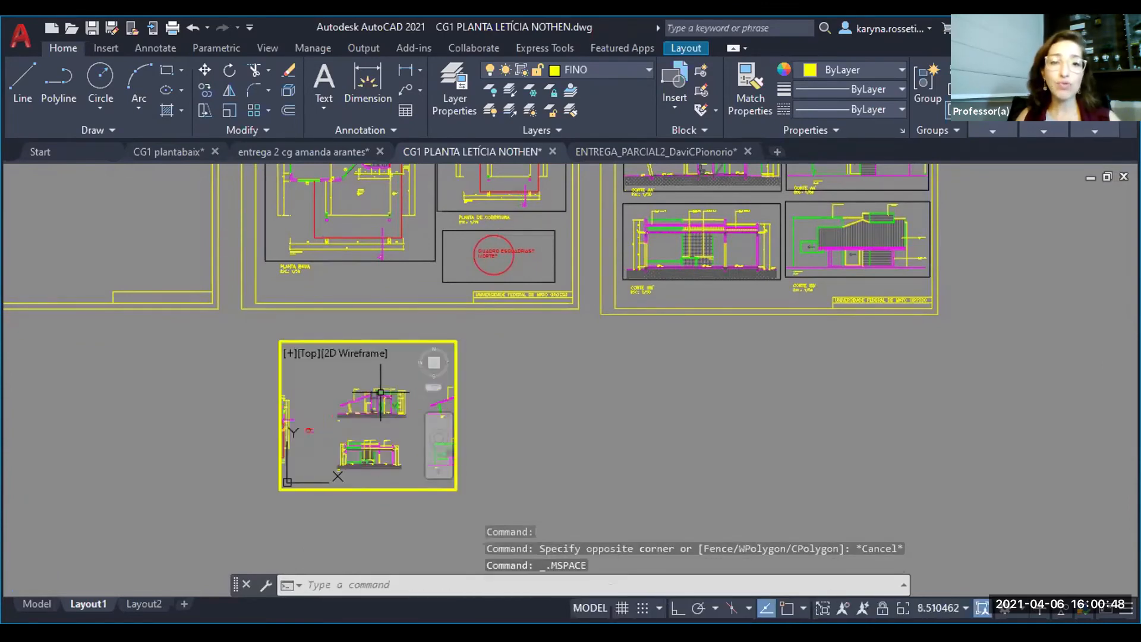
scroll(381, 393, "up", 2)
middle_click_drag(384, 414, 374, 417)
scroll(362, 410, "up", 2)
scroll(362, 411, "down", 2)
scroll(362, 411, "up", 2)
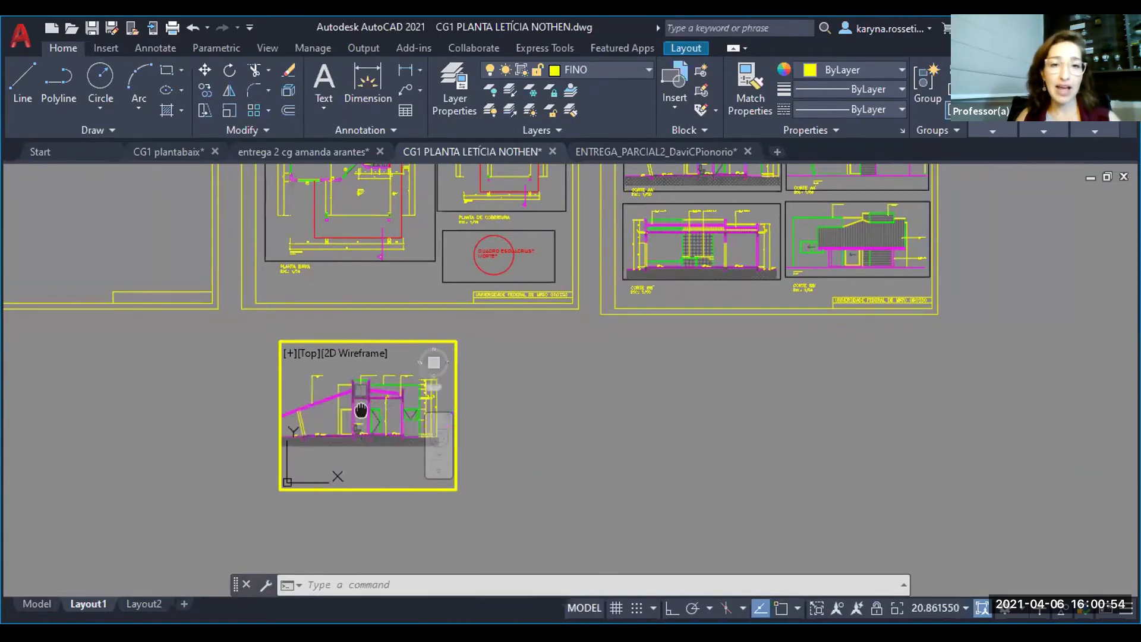
middle_click_drag(361, 410, 369, 413)
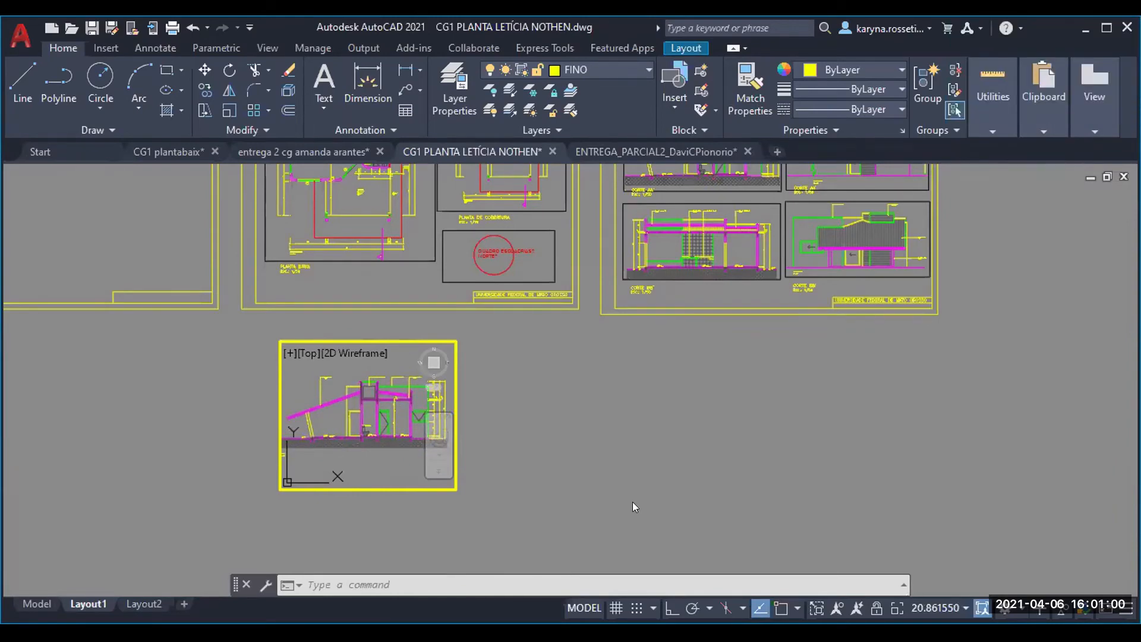
- Scale the section AA' view inside the new viewport with a zoom factor of 1000/50XP and return to paper space
type("z")
key("Return")
type("1000/50XP")
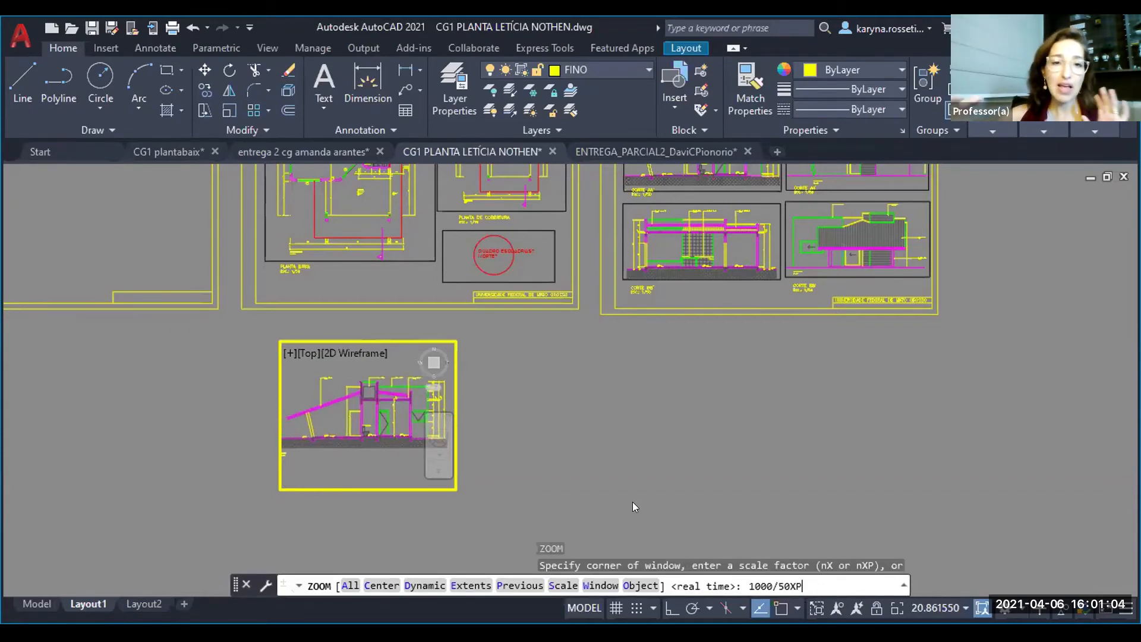
key("Return")
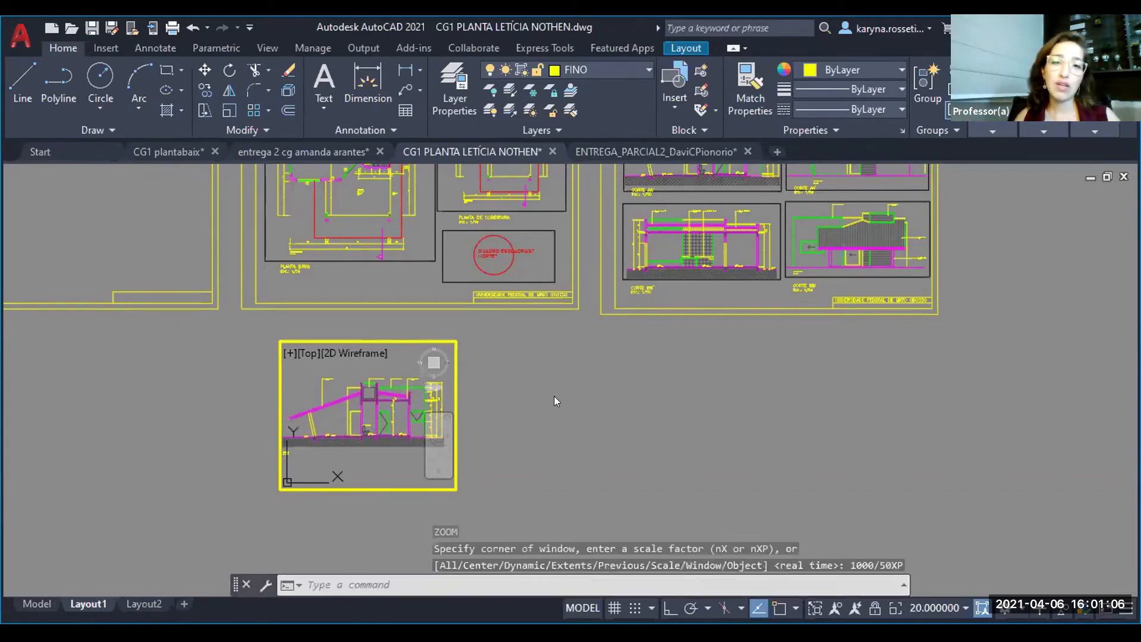
double_click(554, 396)
- Shrink the new section AA' viewport frame by stretching its corners to fit closely around the drawing
left_click(337, 500)
left_click(314, 480)
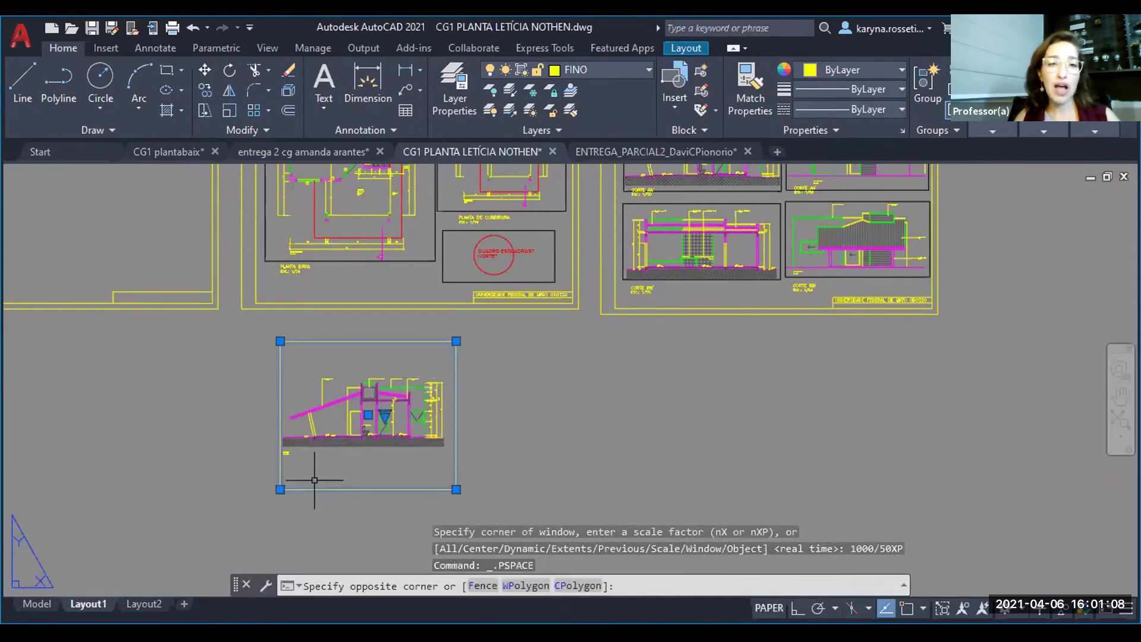
left_click(280, 489)
scroll(279, 416, "up", 6)
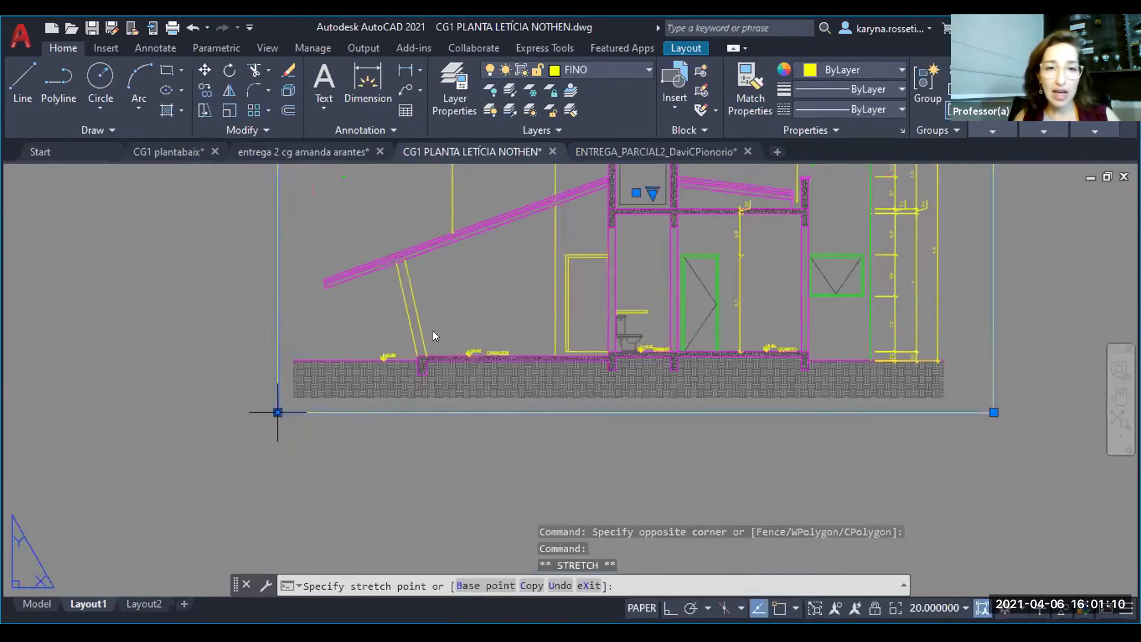
left_click(277, 413)
middle_click_drag(752, 280, 618, 441)
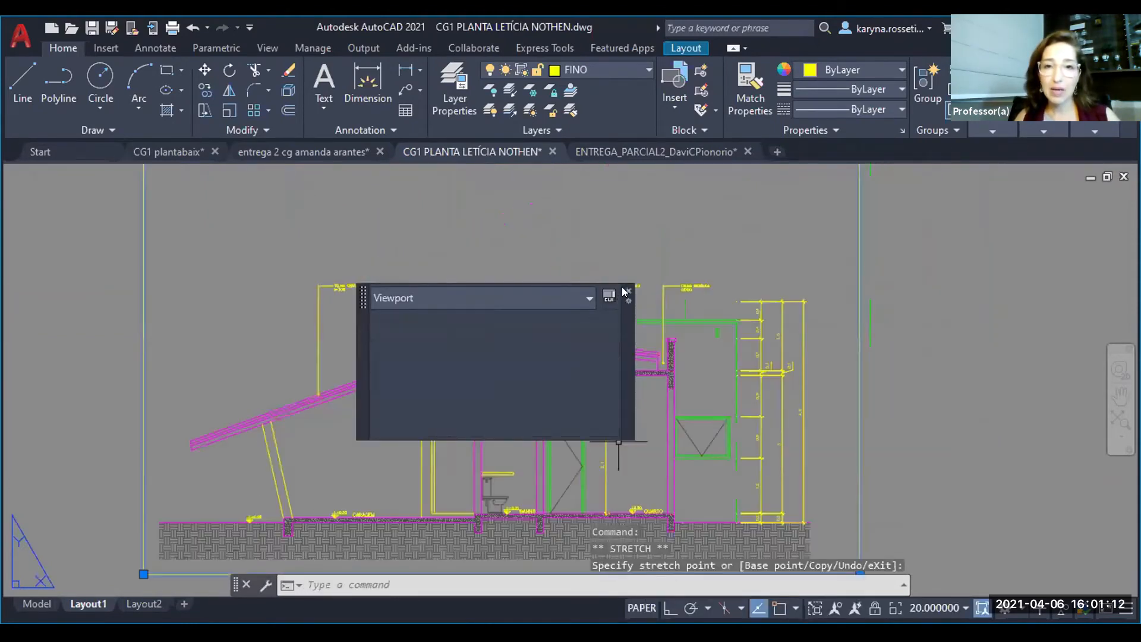
scroll(515, 469, "down", 2)
left_click(282, 260)
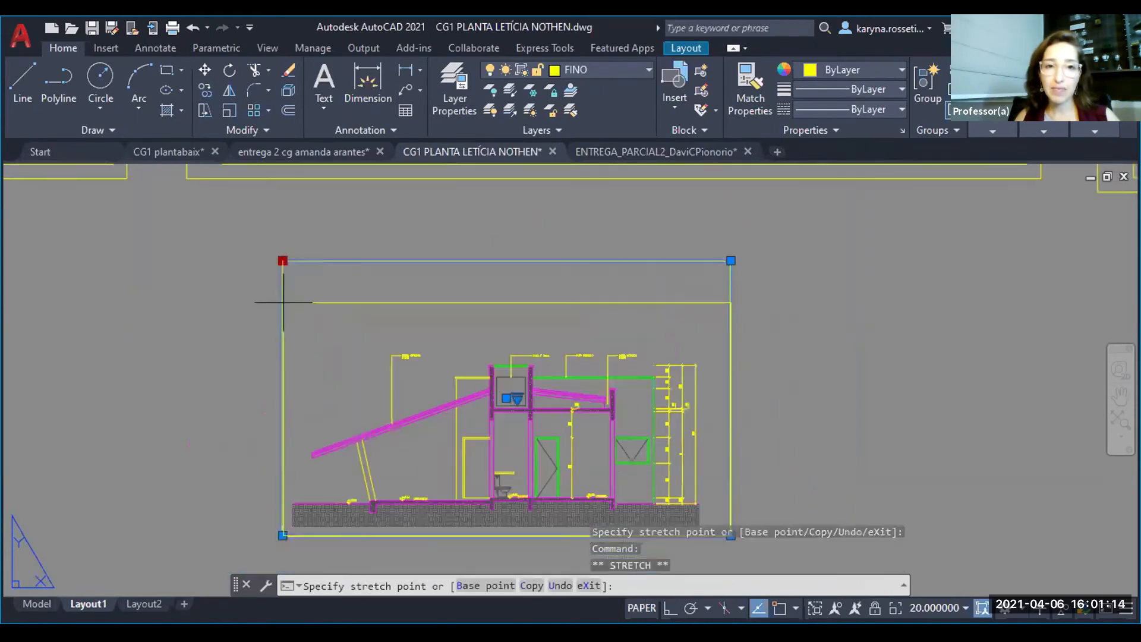
left_click(285, 333)
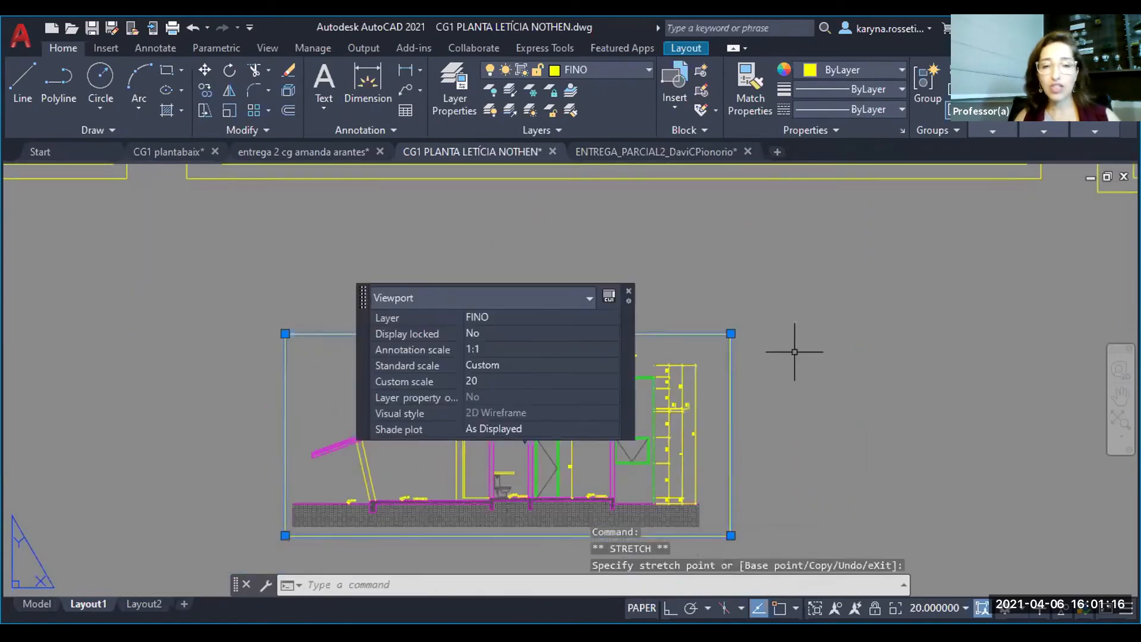
scroll(794, 352, "down", 2)
key("Escape")
middle_click_drag(797, 476, 665, 446)
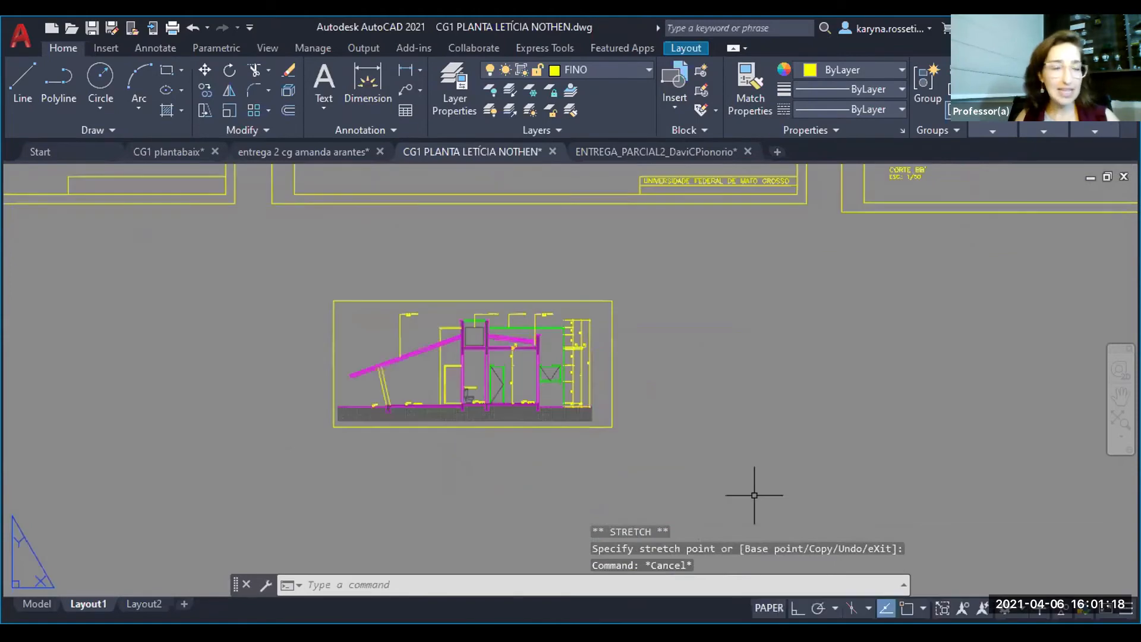
- Erase the new section AA' viewport below the sheets
scroll(465, 466, "down", 2)
left_click(465, 466)
left_click(446, 416)
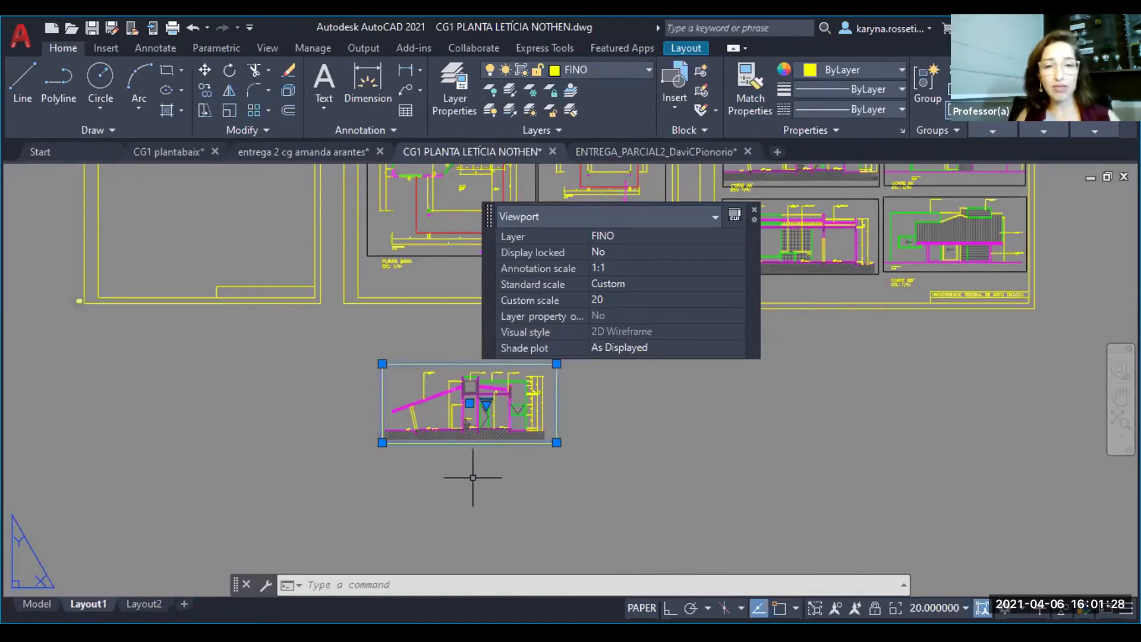
key("Delete")
- Turn off the Defpoints layer to hide the viewport frames on both sheets
middle_click_drag(473, 467, 460, 496)
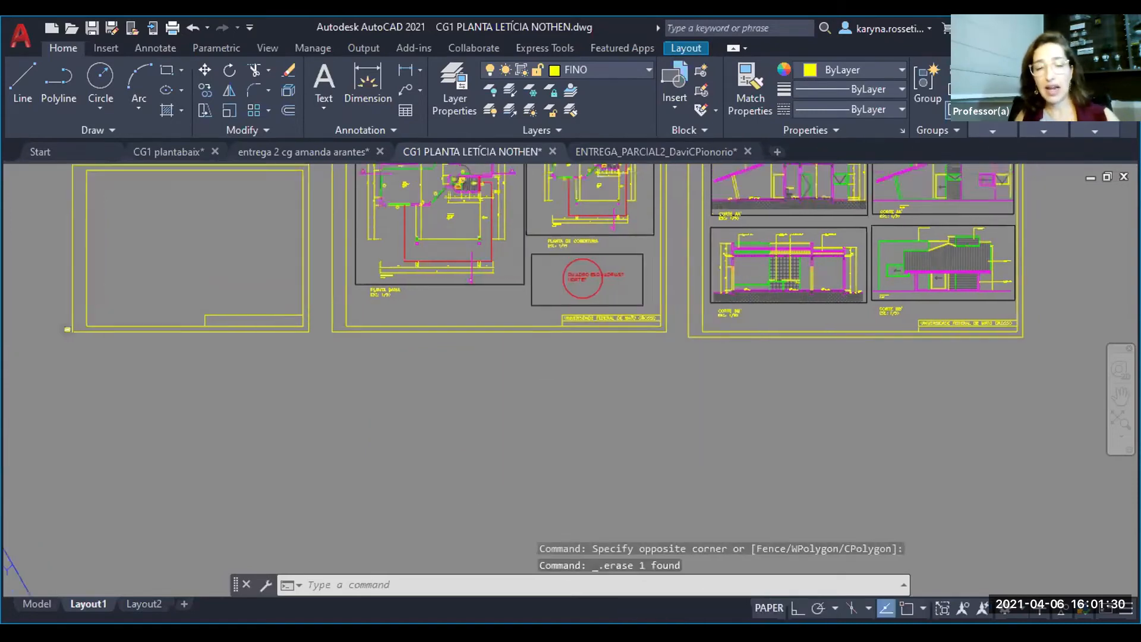
middle_click_drag(497, 310, 394, 483)
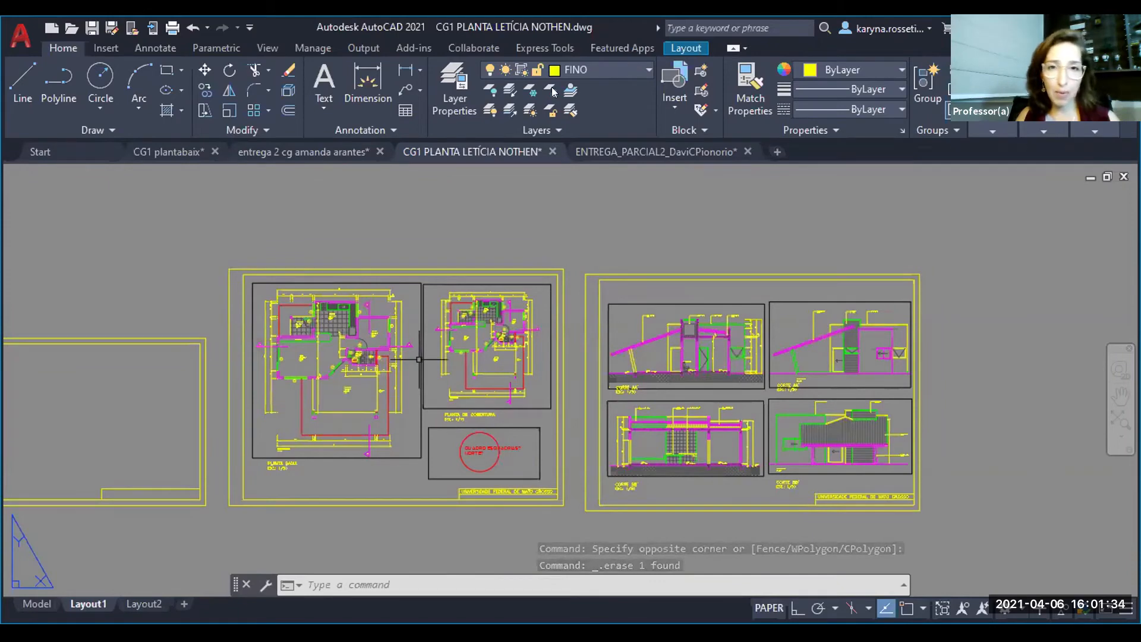
left_click(596, 67)
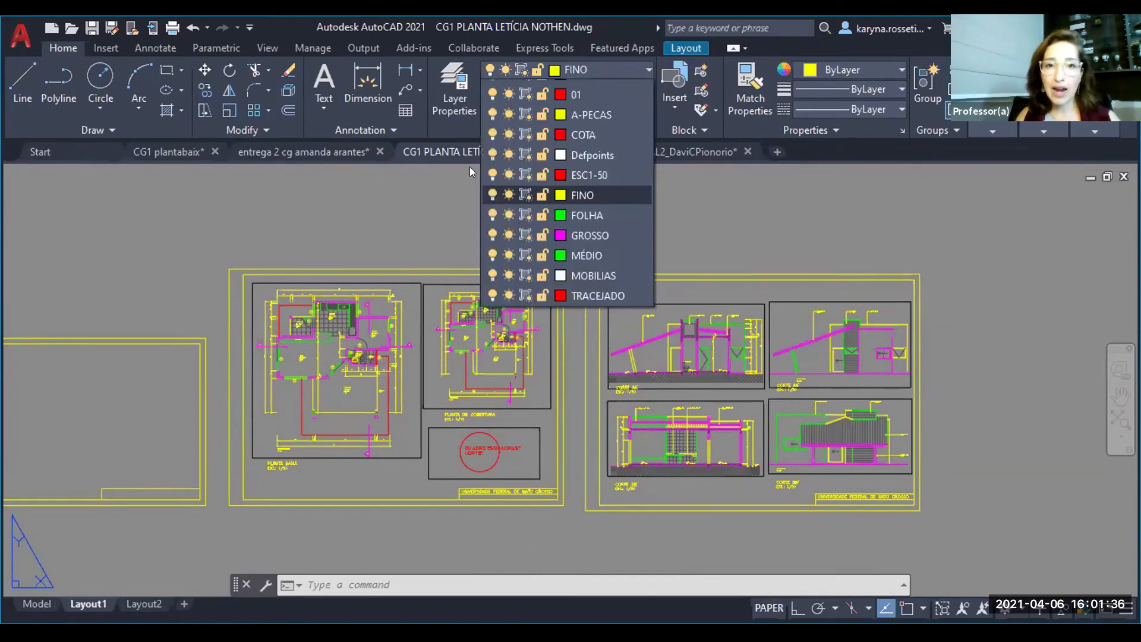
left_click(491, 171)
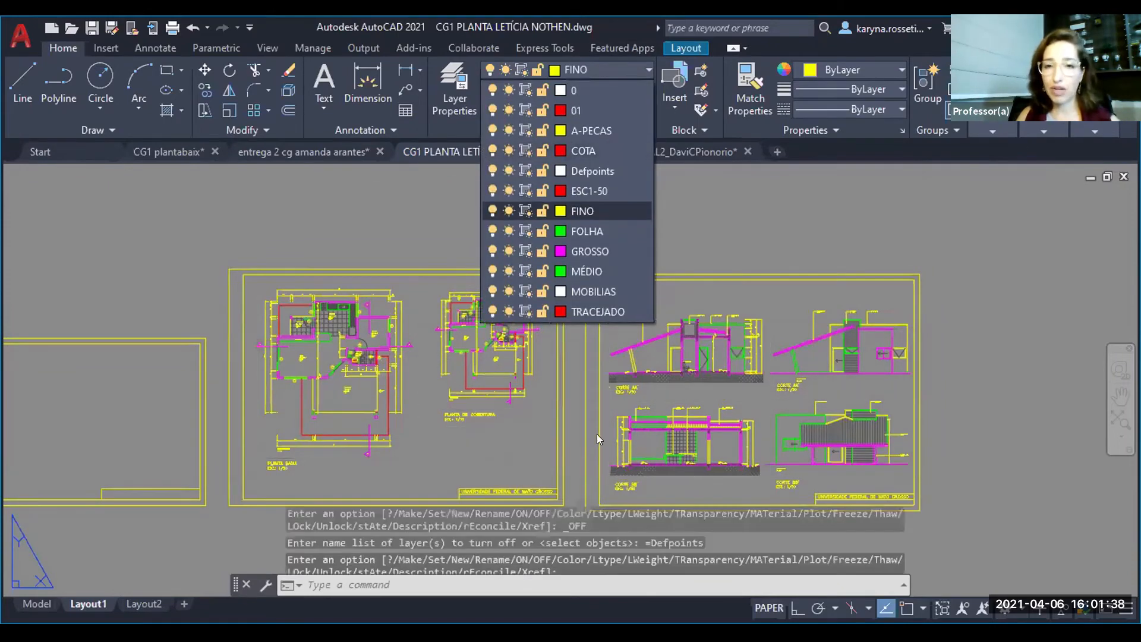
left_click(395, 391)
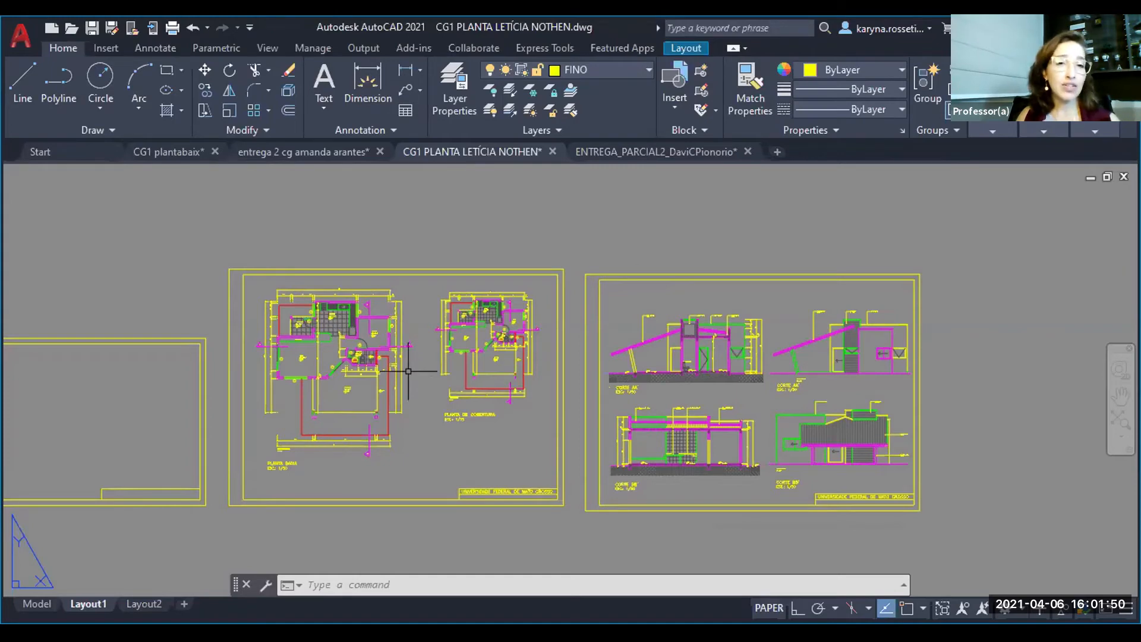
- Activate the floor plan viewport to check its hidden frame, and return to paper space
double_click(329, 359)
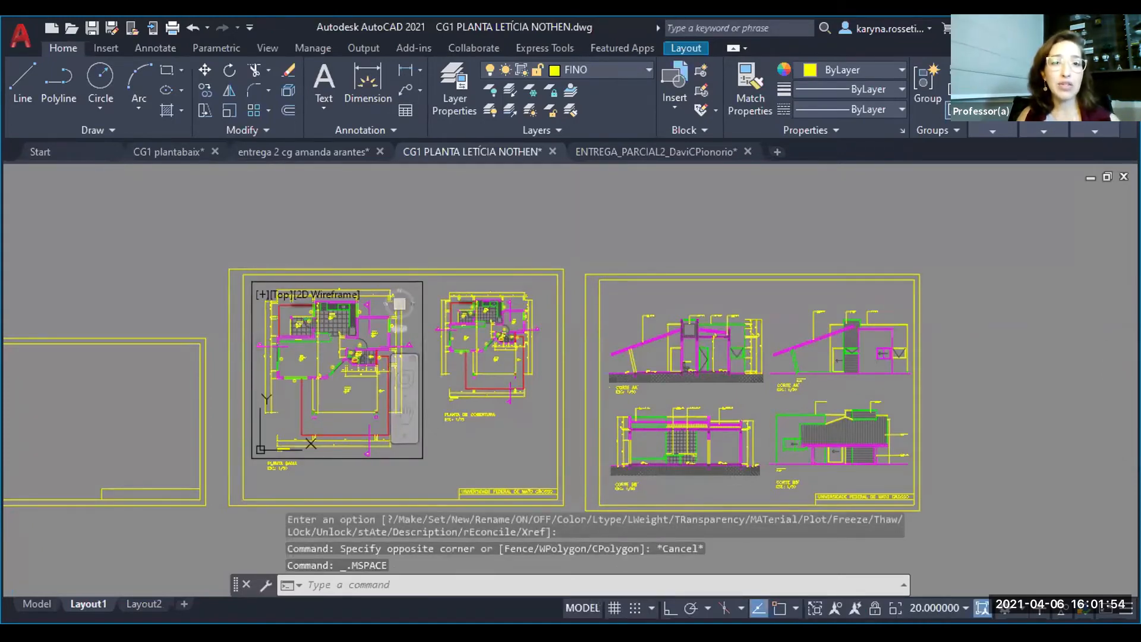
double_click(344, 221)
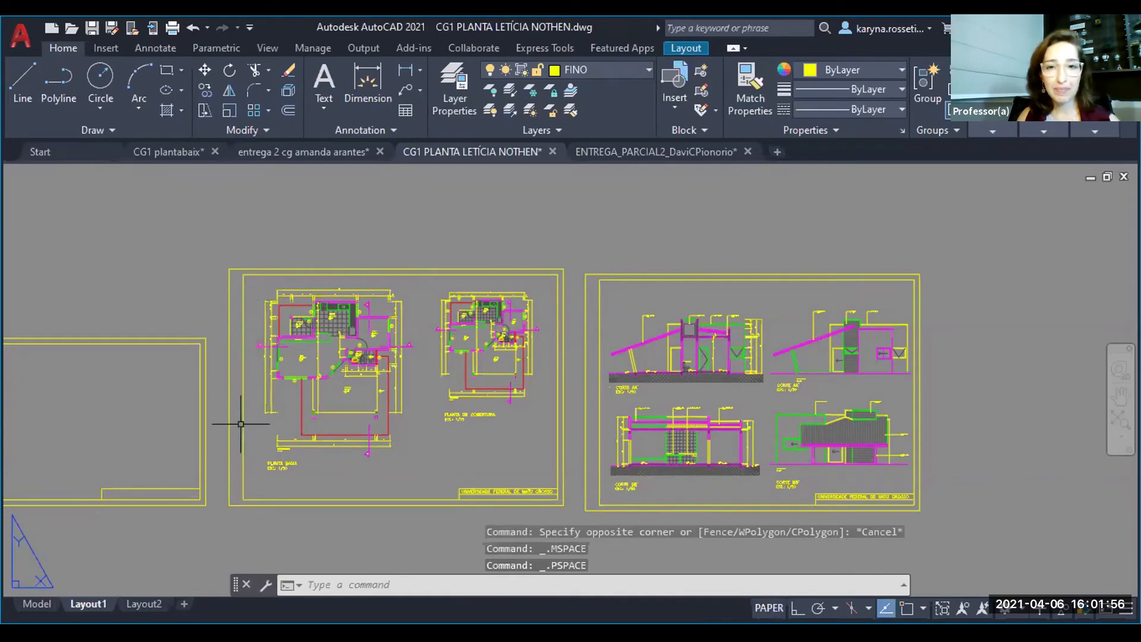
middle_click_drag(377, 396, 368, 372)
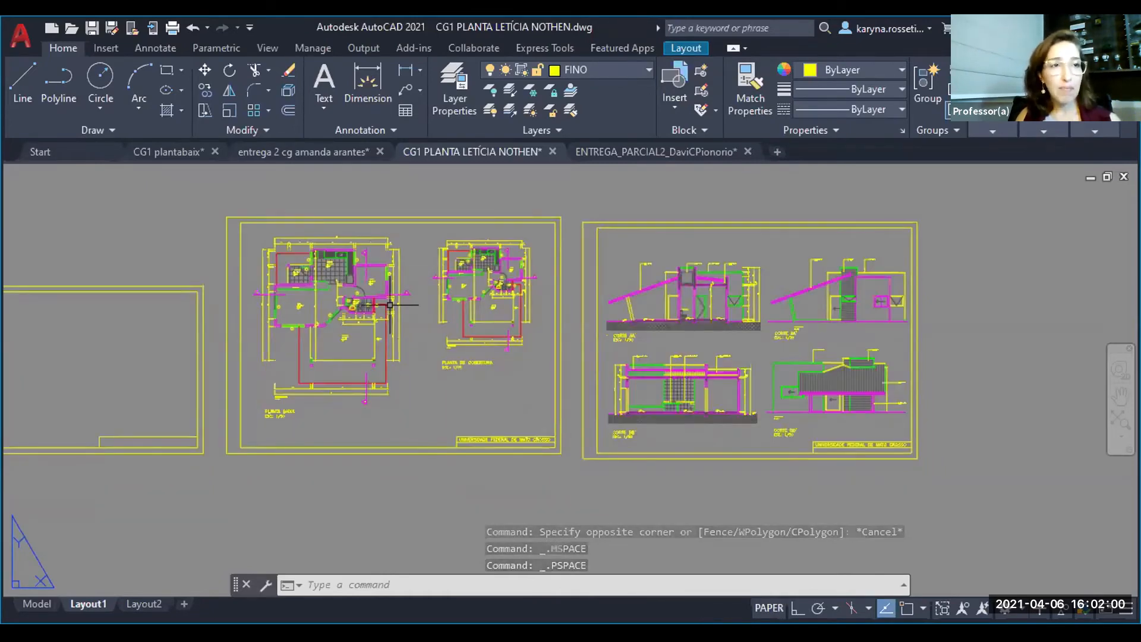
left_click(20, 37)
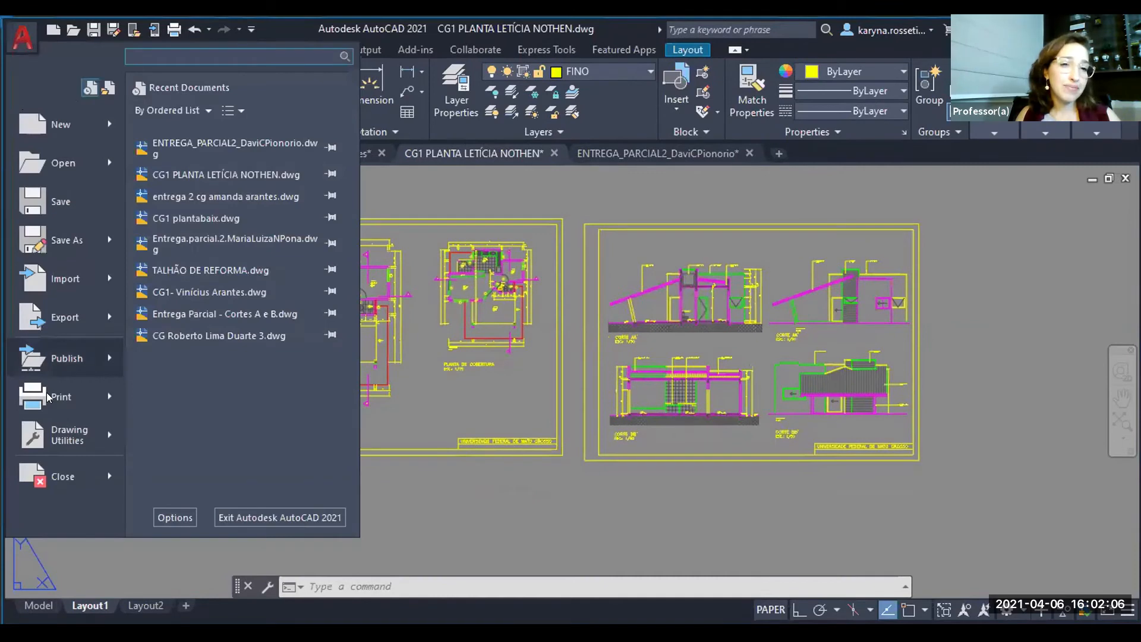
mouse_move(49, 398)
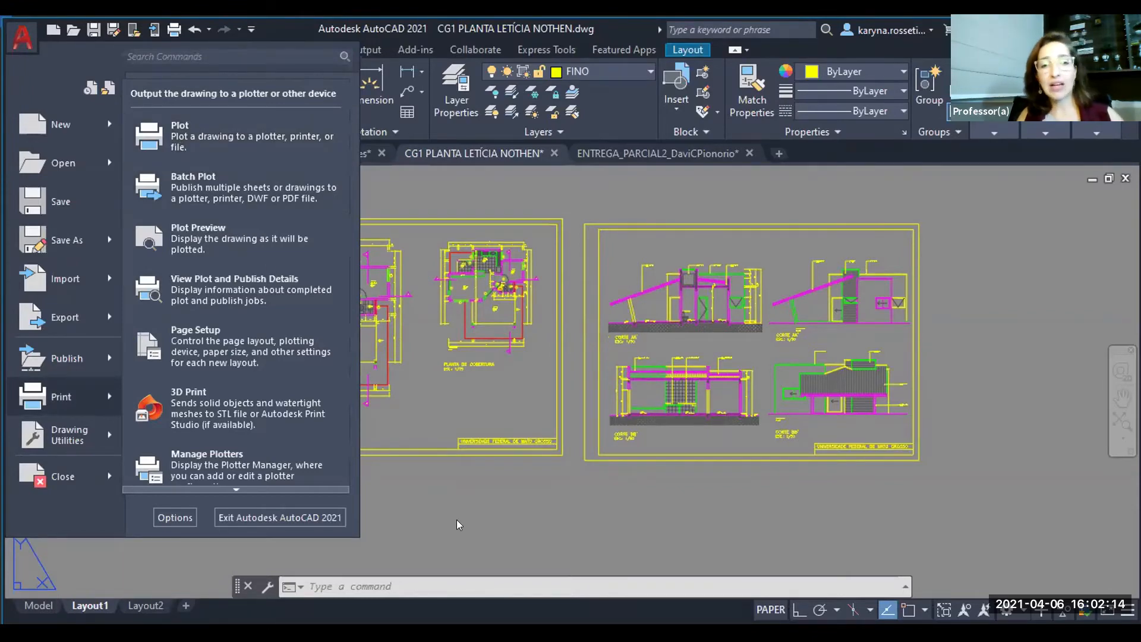
left_click(471, 510)
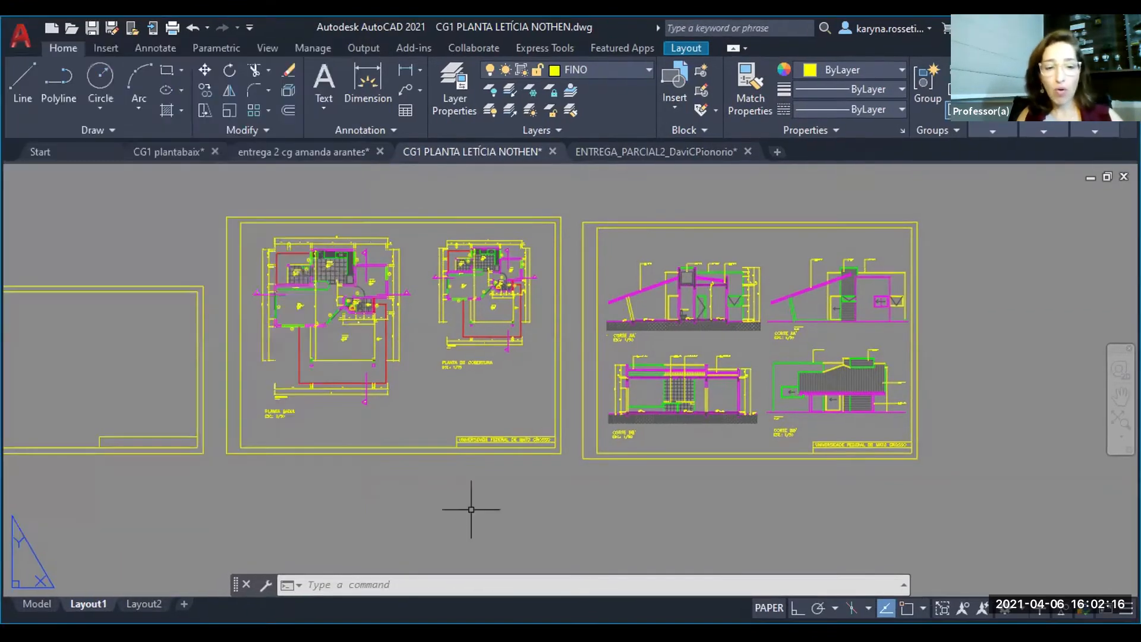
- Start plotting Layout1 as a single sheet and choose AutoCAD PDF (General Documentation).pc3 as the plotter
key("ctrl+p")
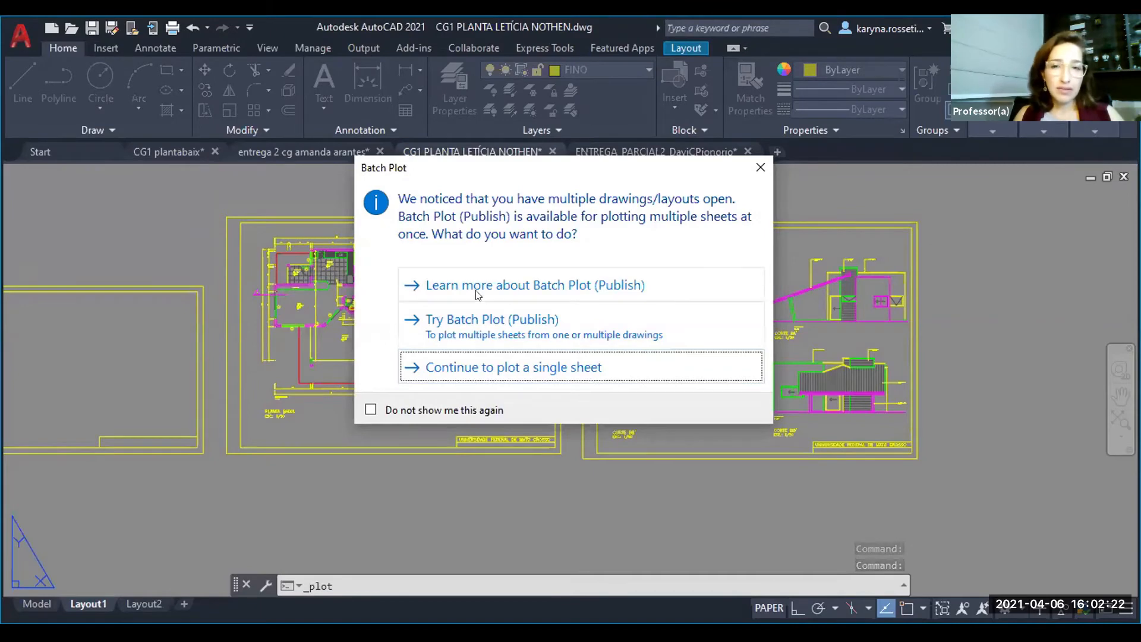
left_click(484, 368)
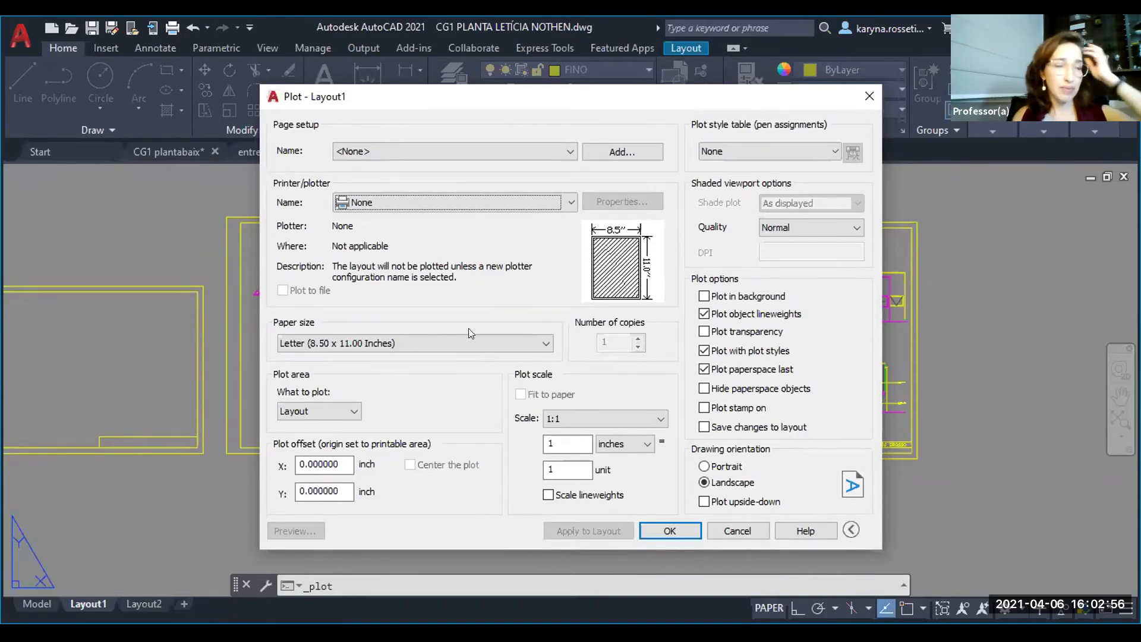
left_click(459, 154)
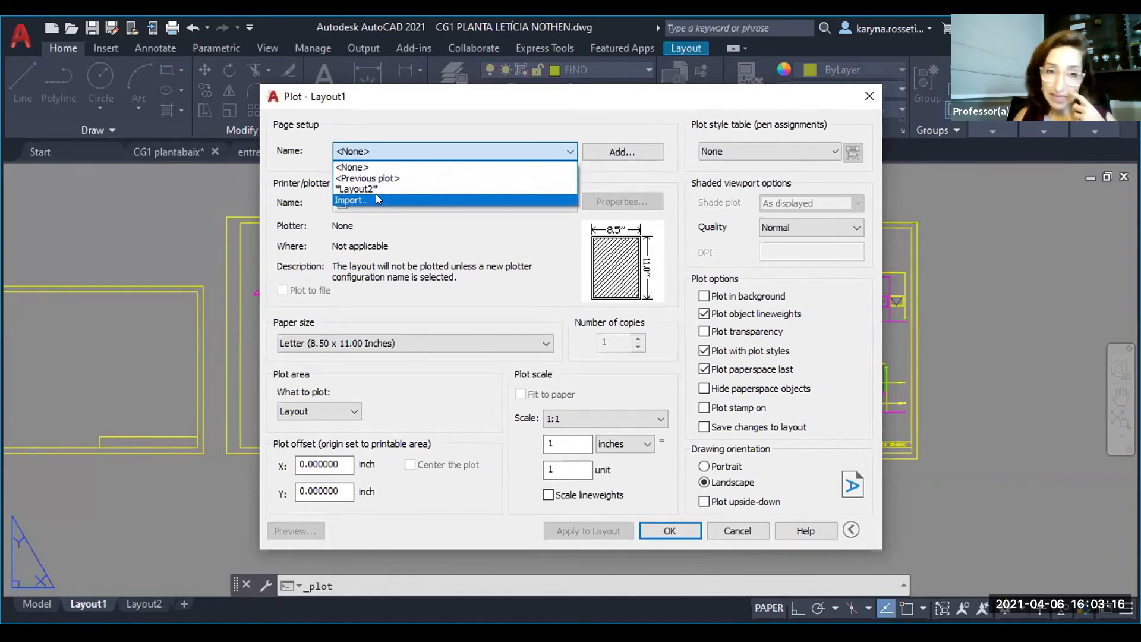
left_click(387, 150)
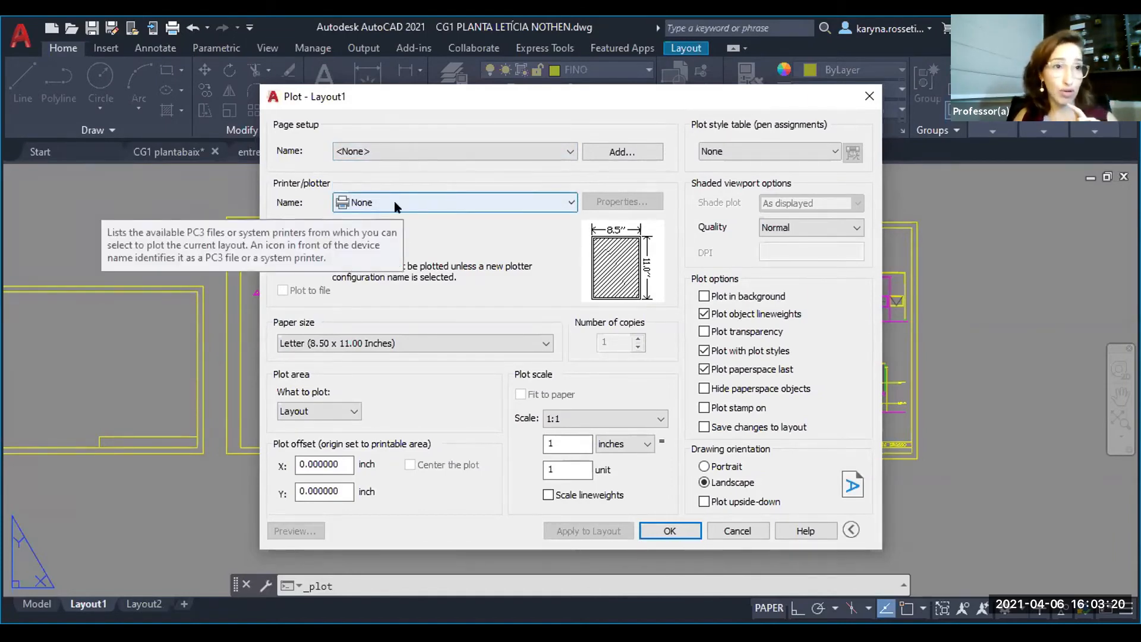
left_click(437, 202)
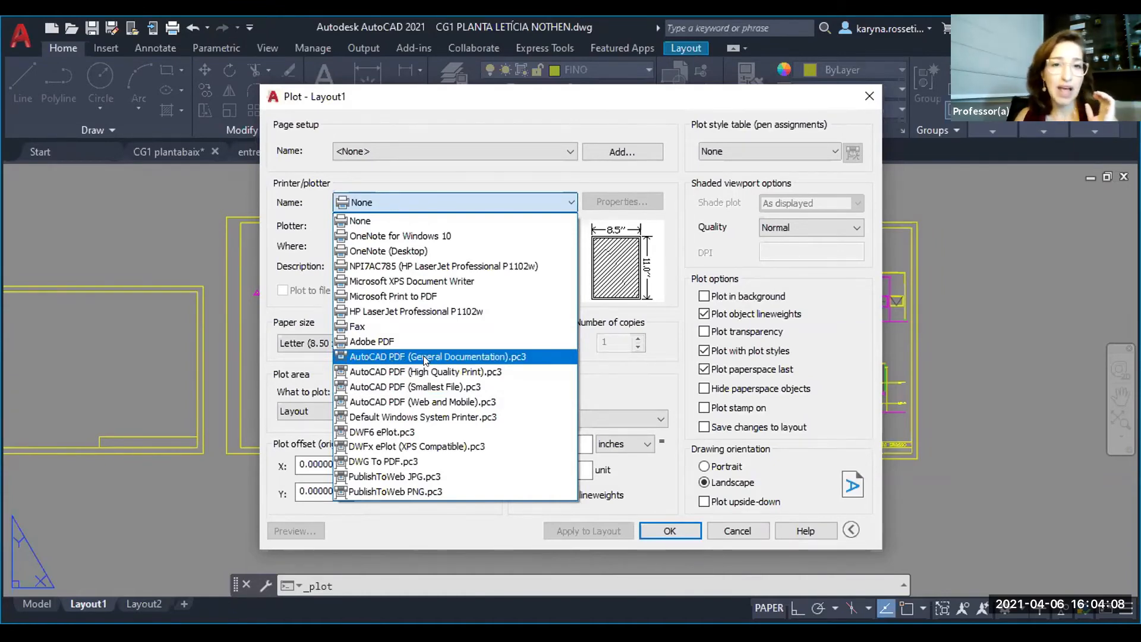
left_click(405, 357)
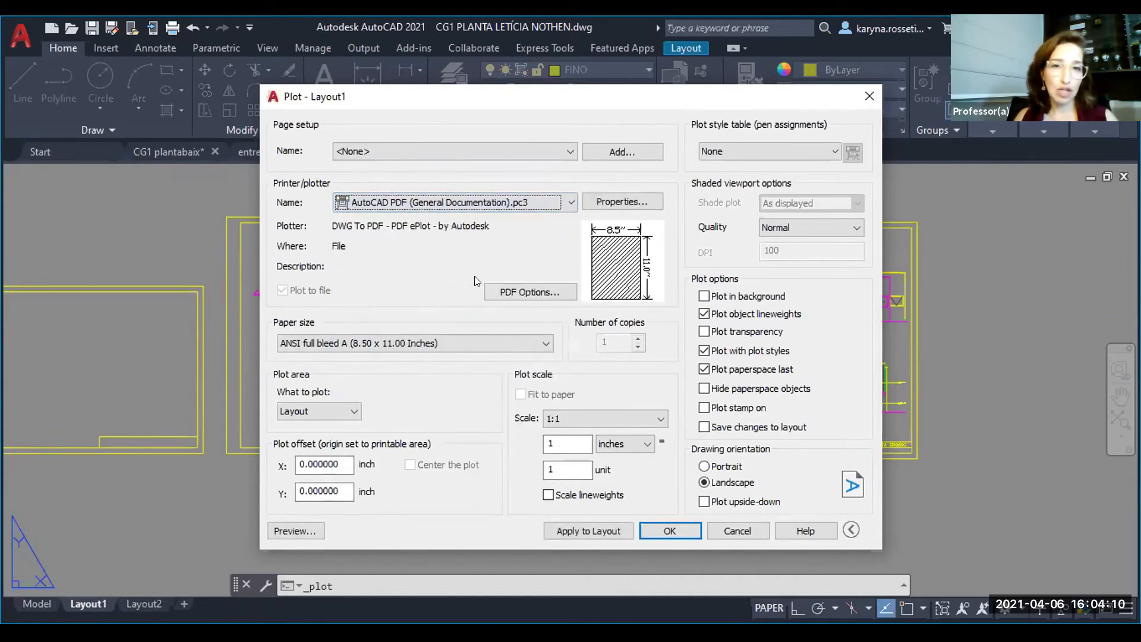
- Set the media source and size in the PDF plotter's configuration to ISO A2 (594.00 x 420.00 MM)
left_click(613, 203)
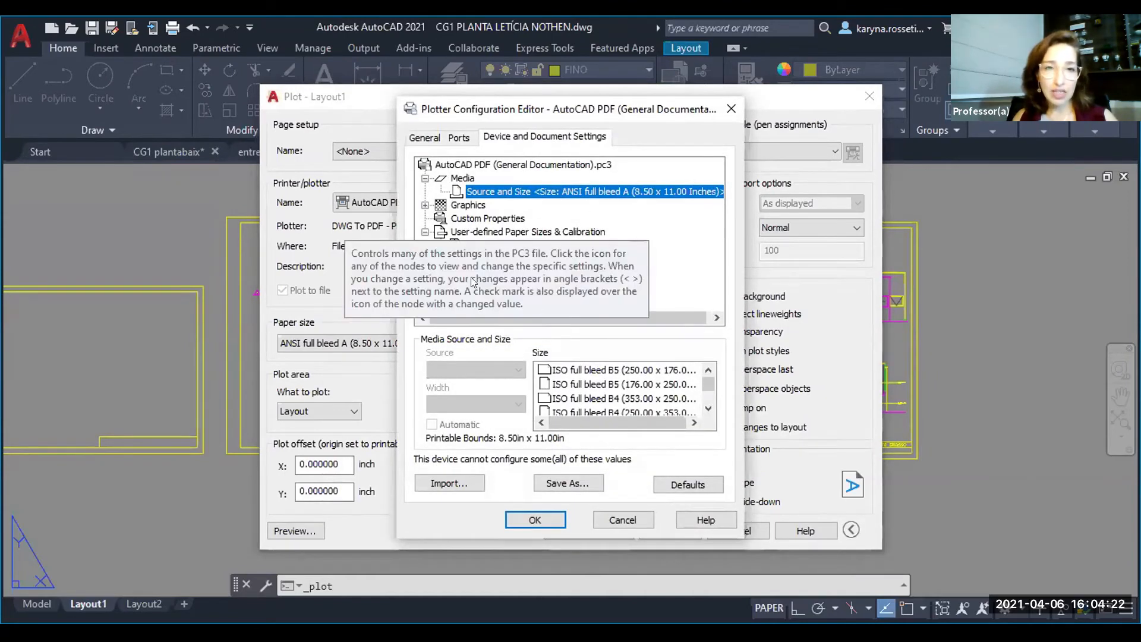
left_click(479, 191)
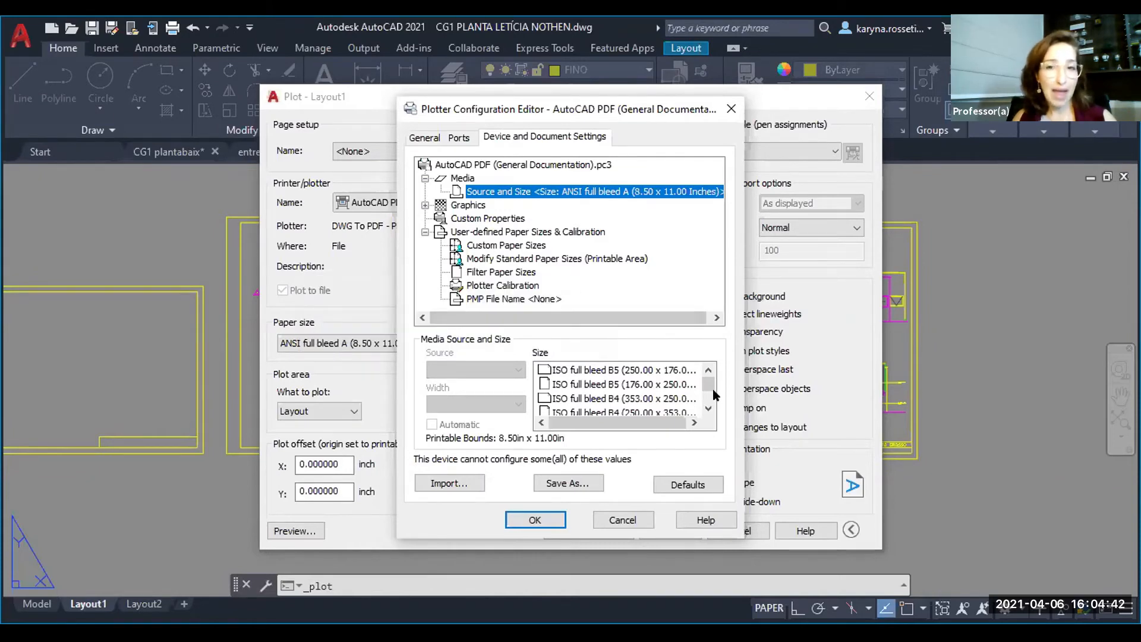
scroll(710, 401, "down", 3)
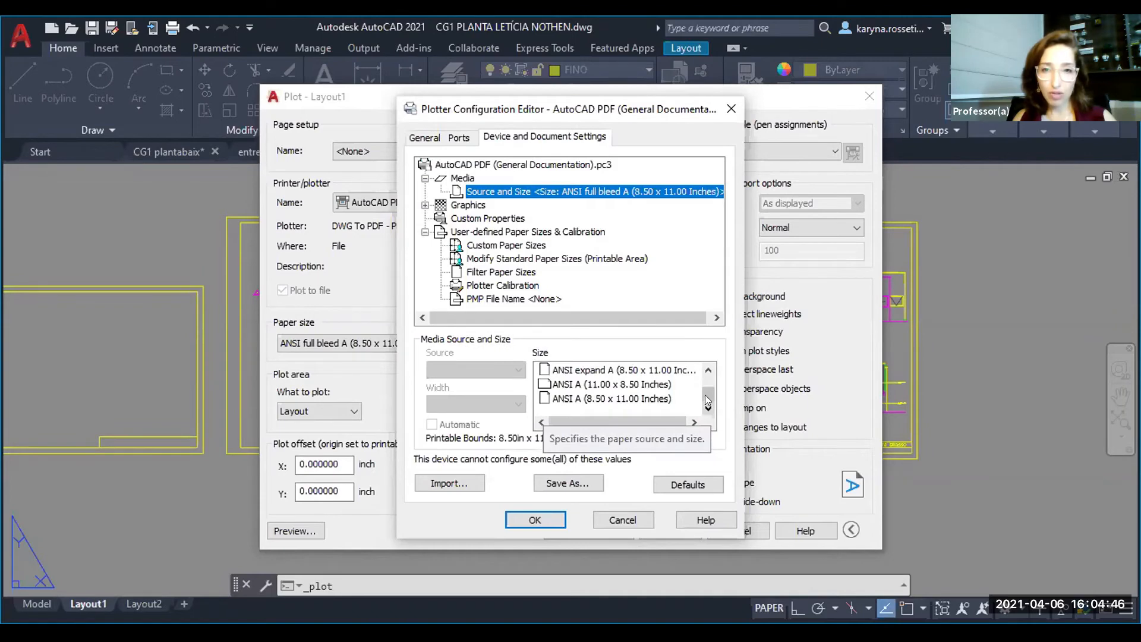
left_click(708, 370)
left_click(708, 373)
left_click(708, 372)
left_click(708, 372)
left_click(708, 372)
left_click(708, 372)
left_click(708, 372)
left_click(707, 372)
left_click(708, 372)
left_click(708, 372)
left_click(708, 372)
left_click(708, 372)
left_click(708, 372)
left_click(708, 372)
left_click(708, 372)
left_click(707, 373)
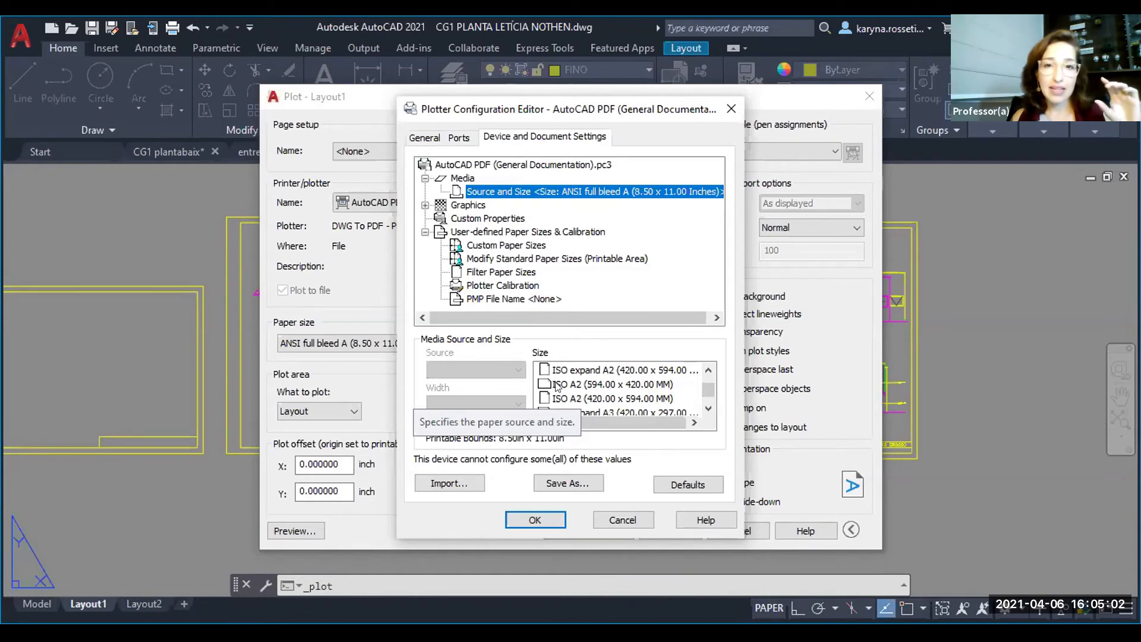
left_click(648, 384)
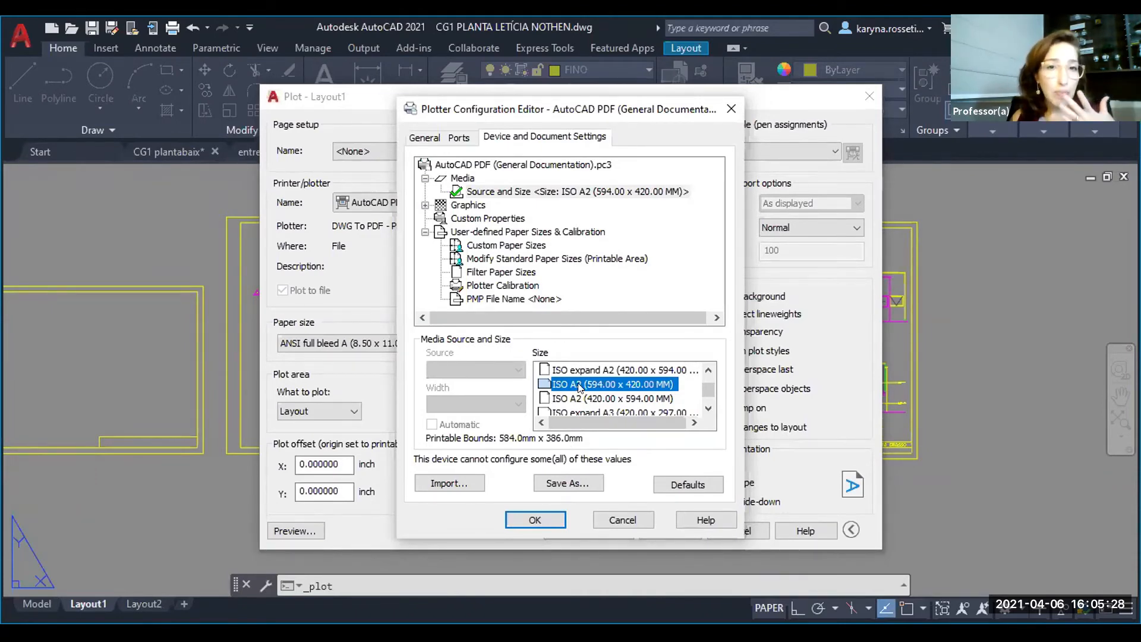
- Inspect the printable-area margins of the ISO full bleed A2 (594.00 x 420.00) standard paper size, and cancel the plotter configuration
left_click(519, 260)
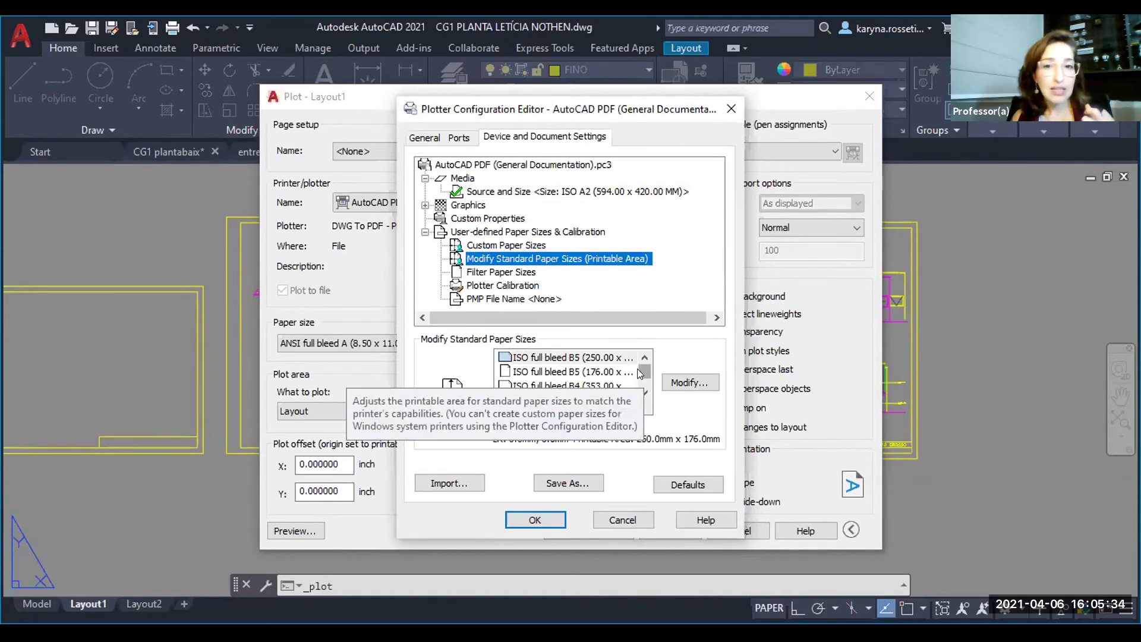
left_click(645, 391)
left_click(645, 392)
left_click(645, 391)
left_click(645, 391)
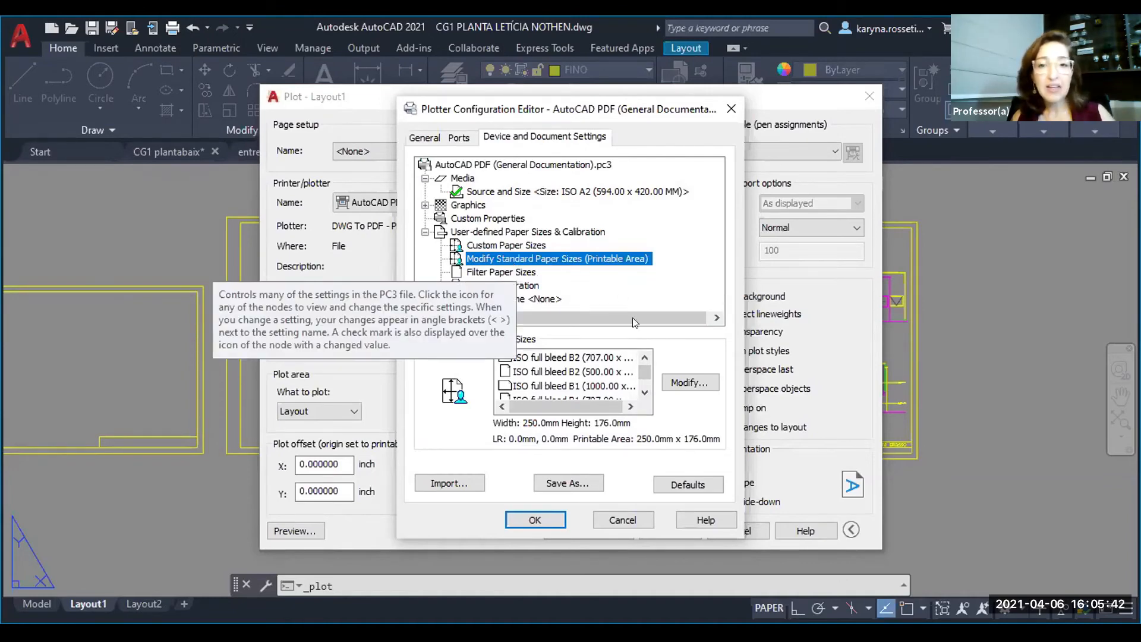
left_click(645, 388)
left_click(645, 390)
left_click(645, 390)
left_click(645, 390)
left_click(645, 390)
left_click(645, 390)
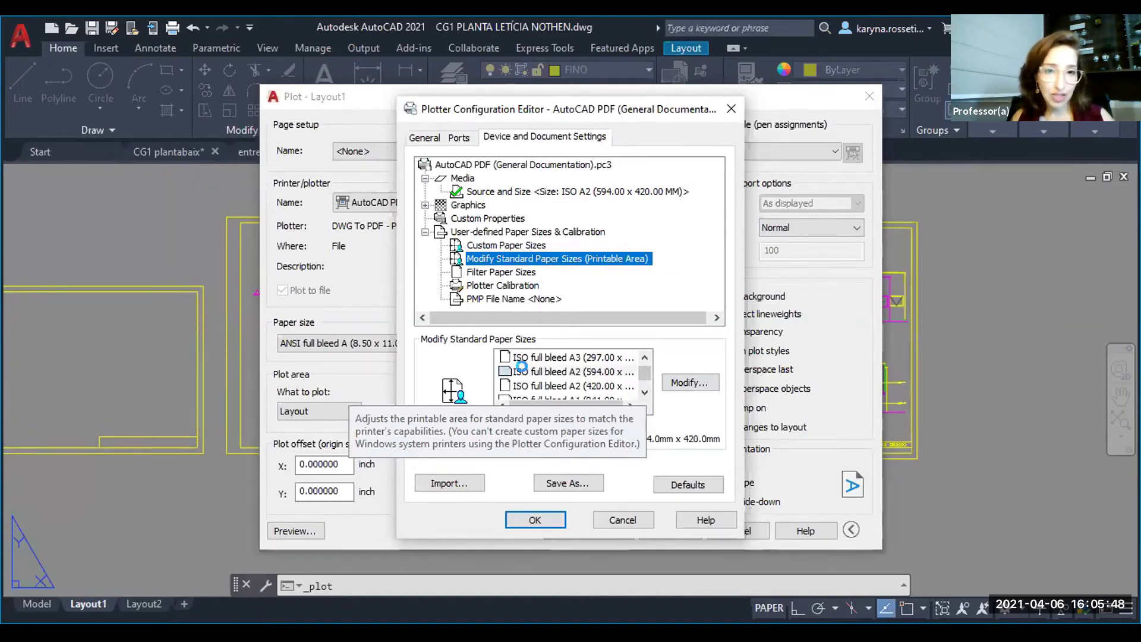
left_click(505, 373)
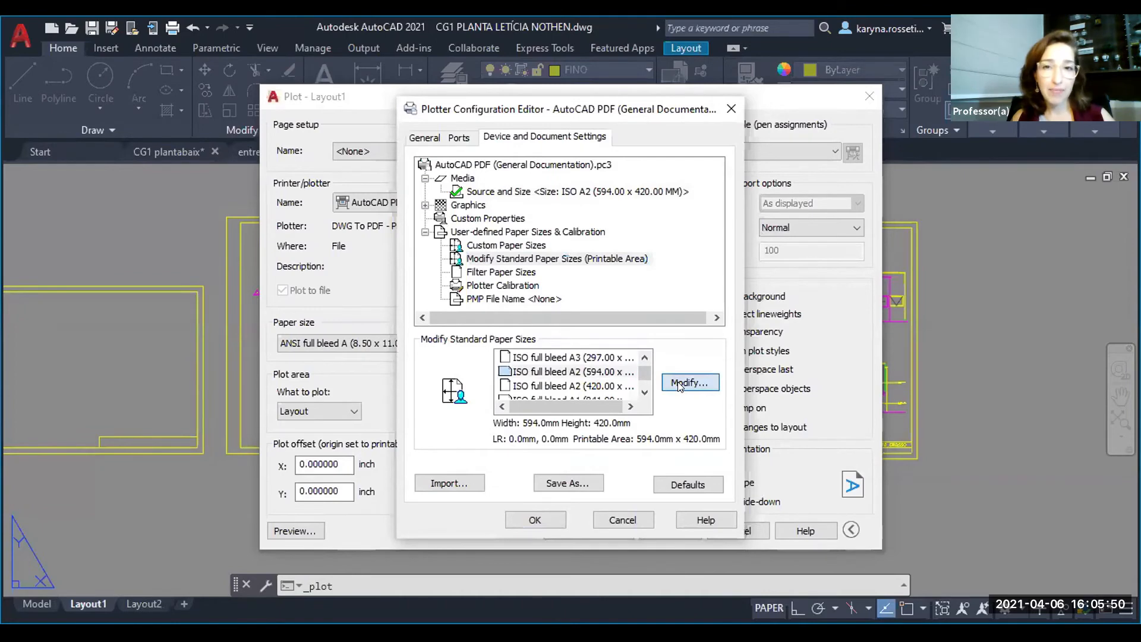
left_click(680, 384)
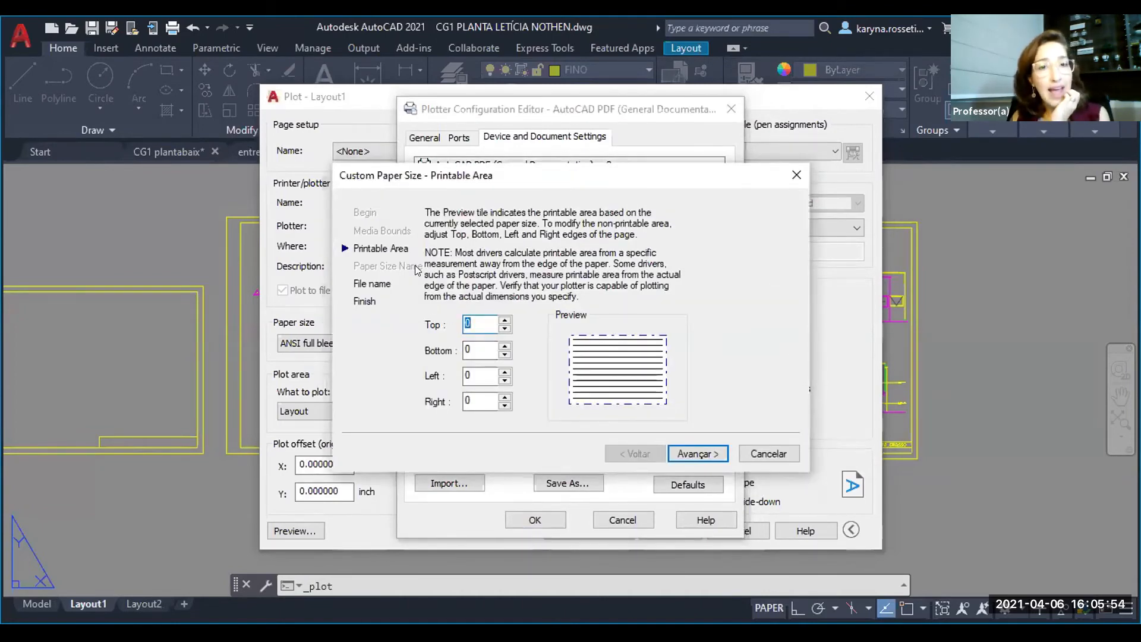
left_click(785, 454)
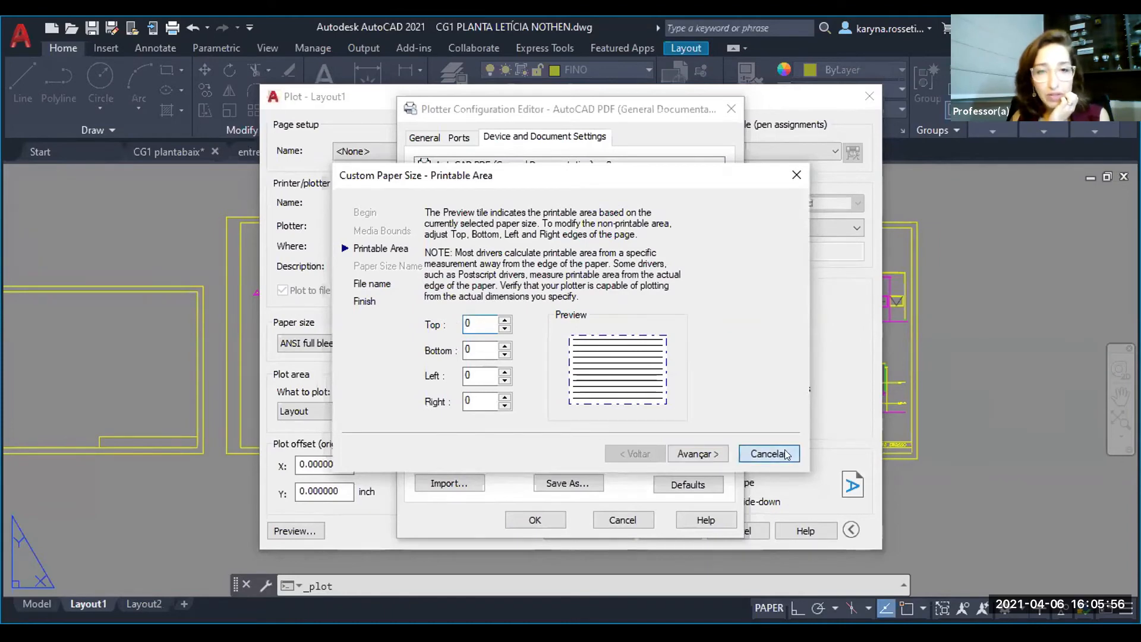
left_click(569, 374)
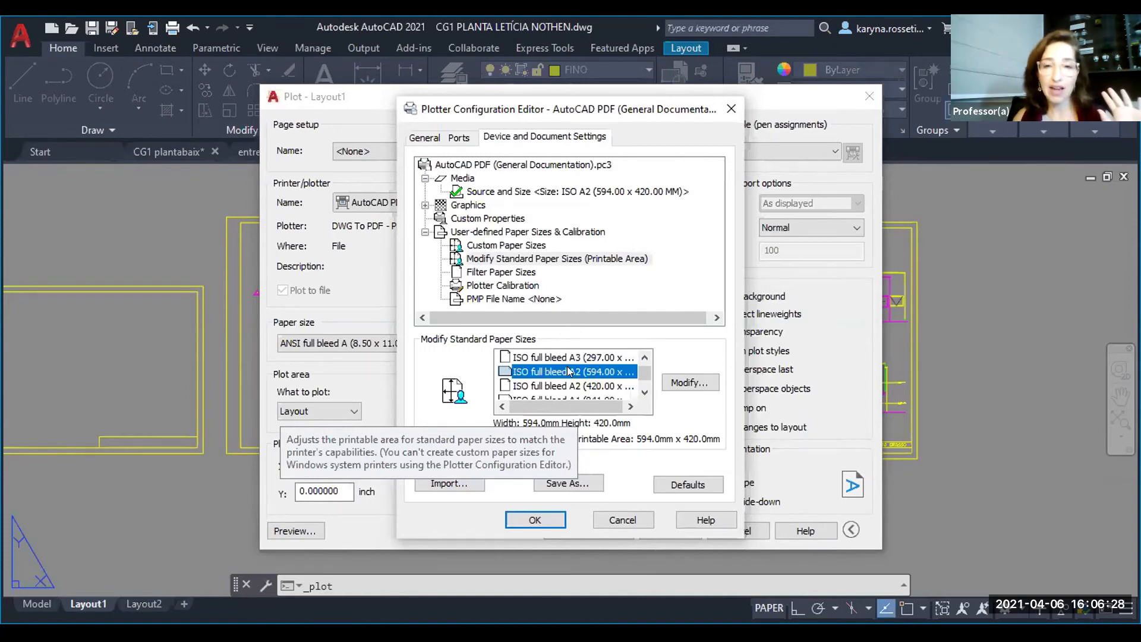
left_click(618, 521)
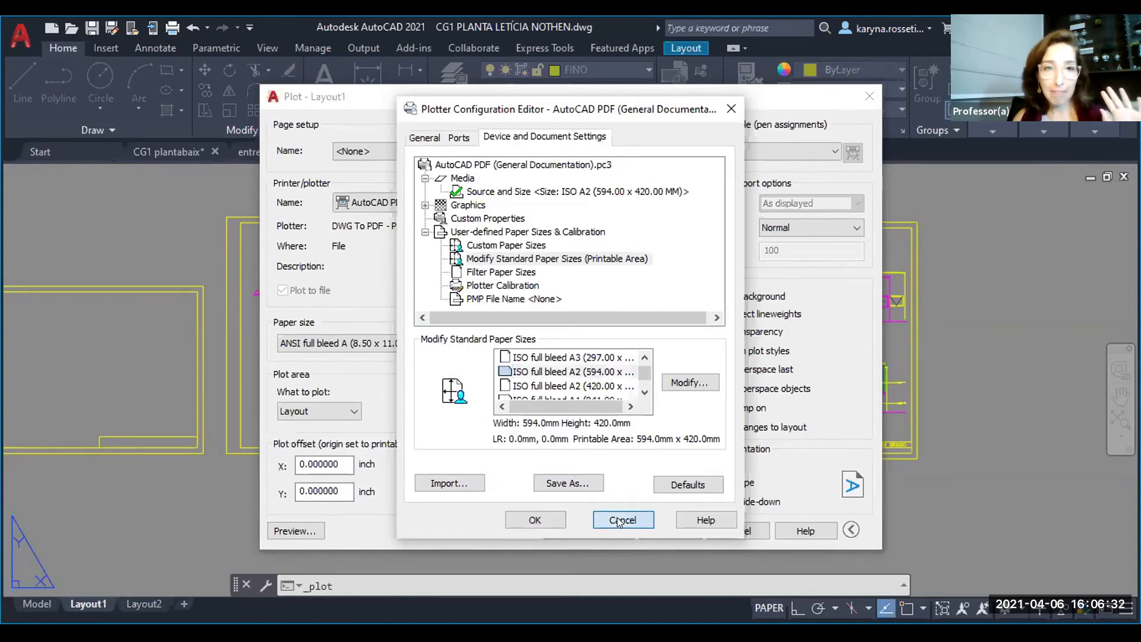
- Set the plot's paper size to ISO full bleed A2 (594.00 x 420.00 MM)
left_click(368, 343)
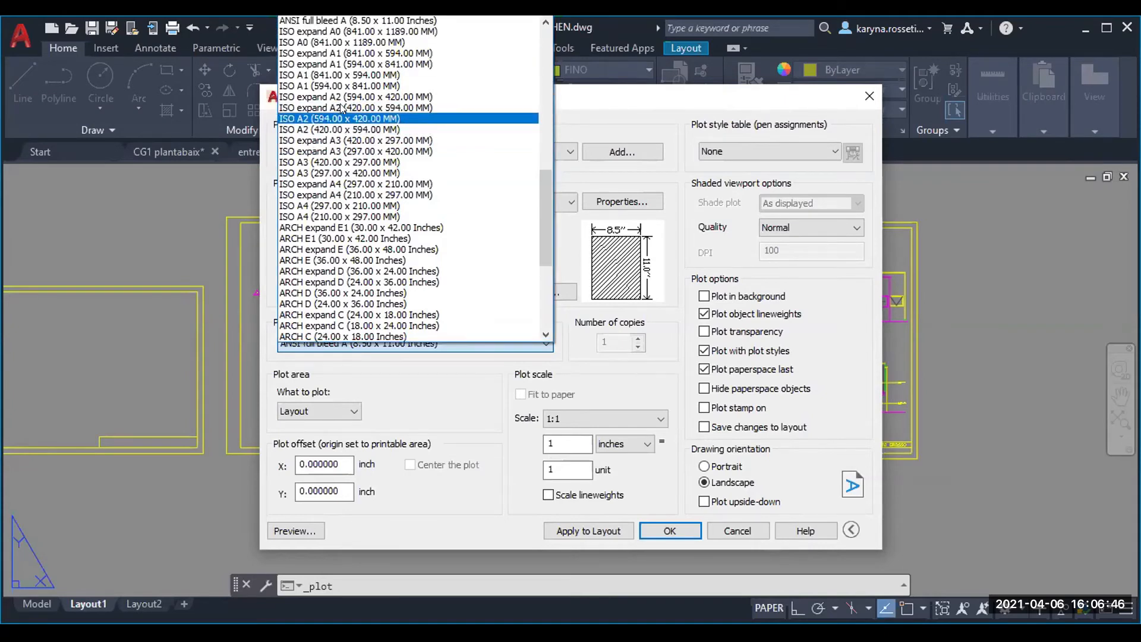
scroll(354, 101, "up", 5)
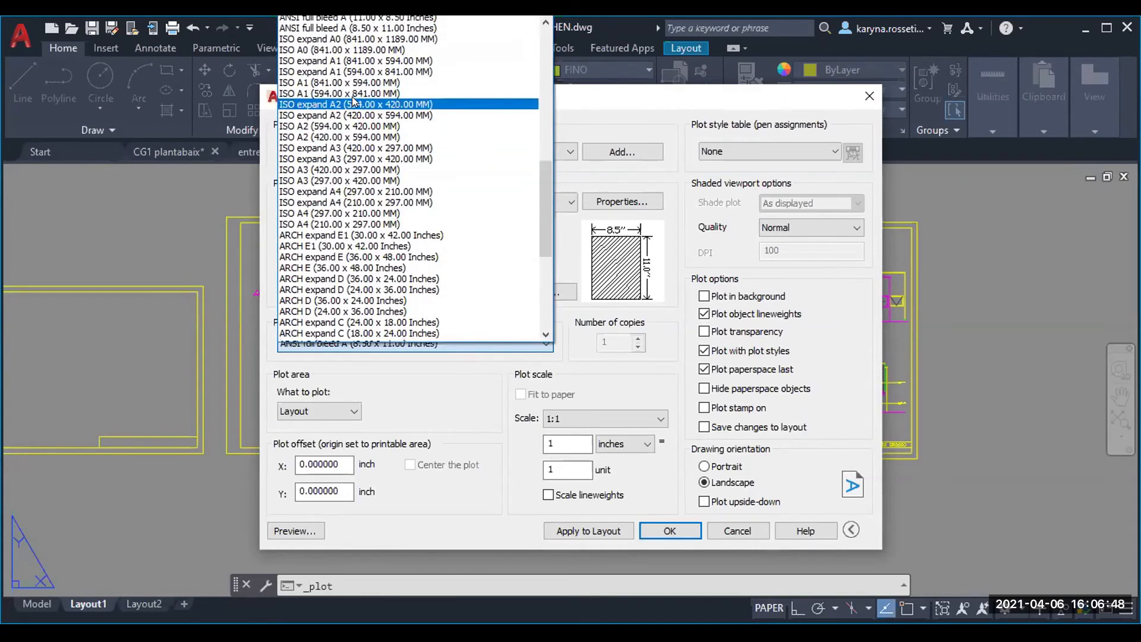
scroll(354, 101, "up", 3)
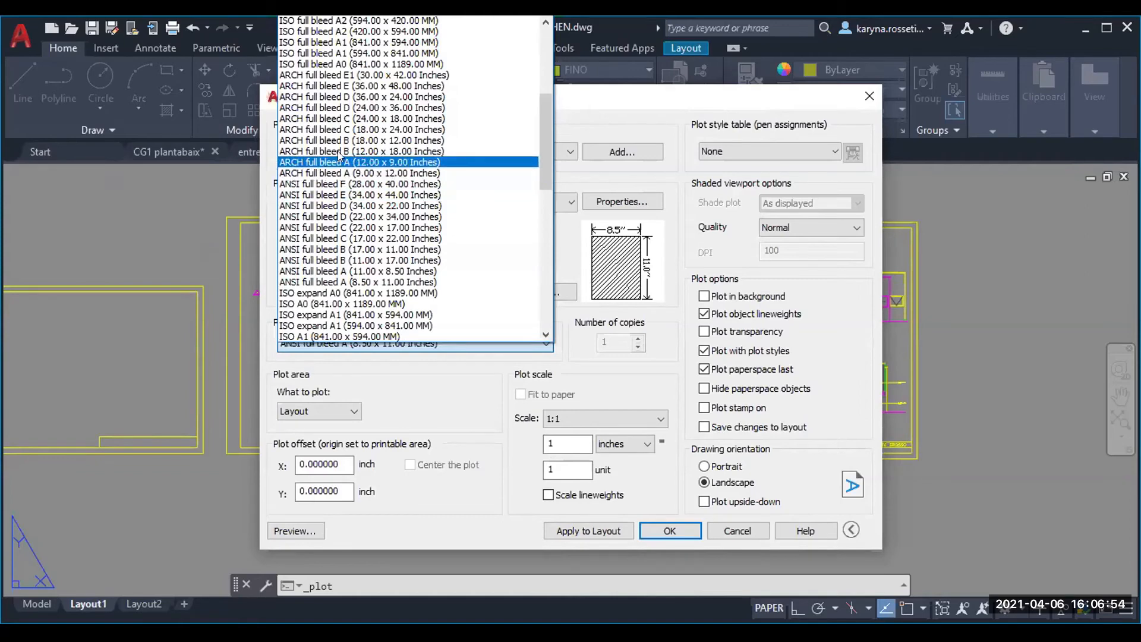
scroll(354, 140, "up", 5)
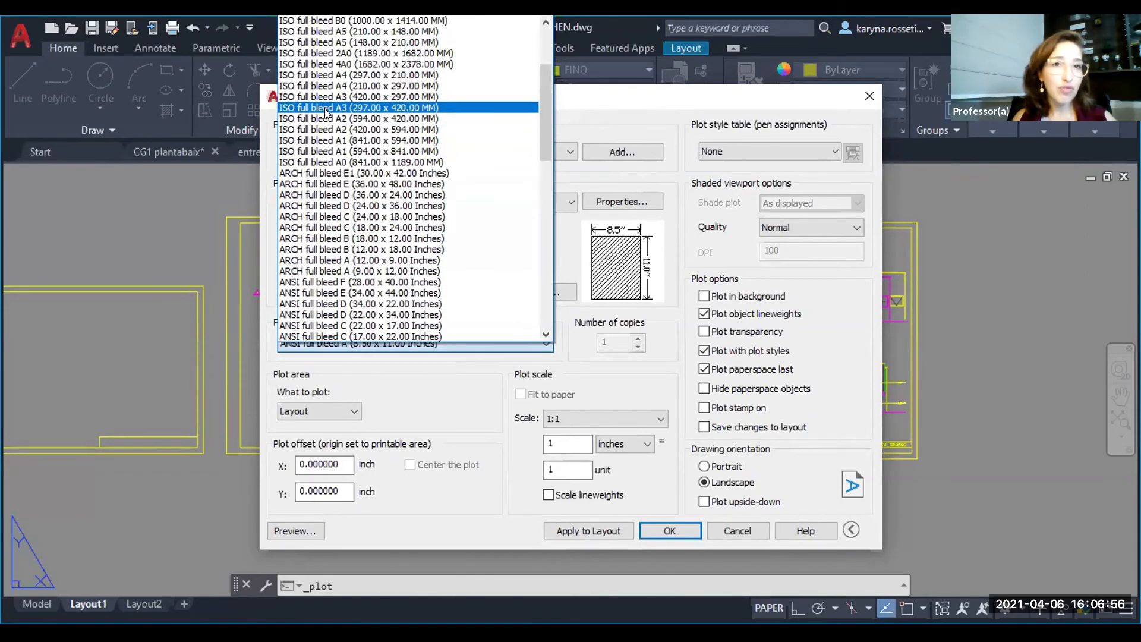
scroll(369, 138, "up", 2)
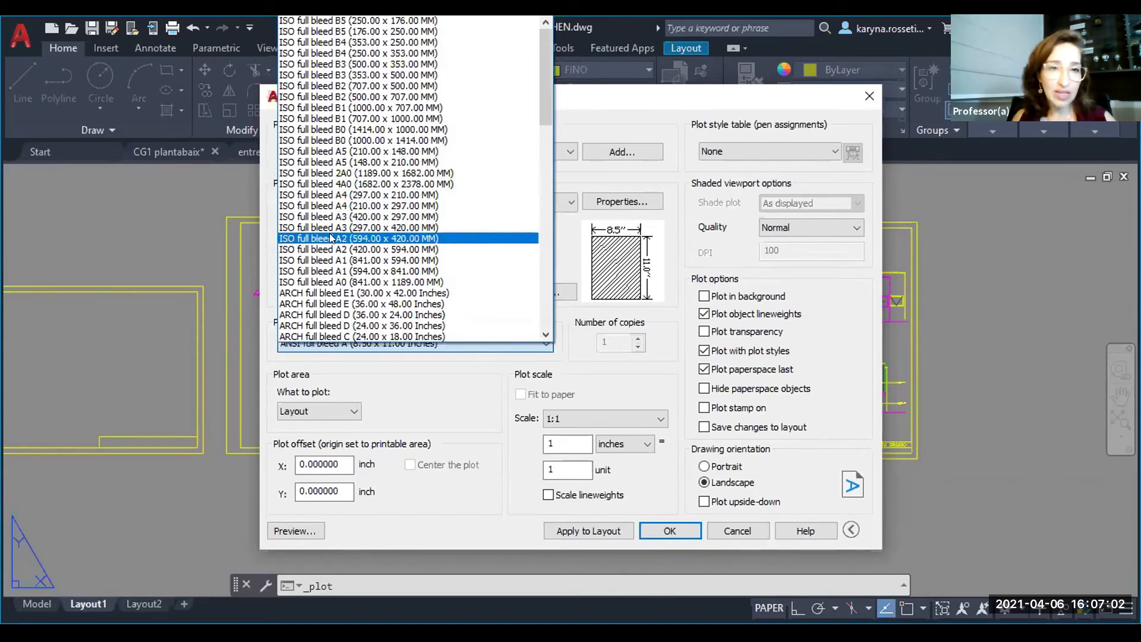
left_click(395, 238)
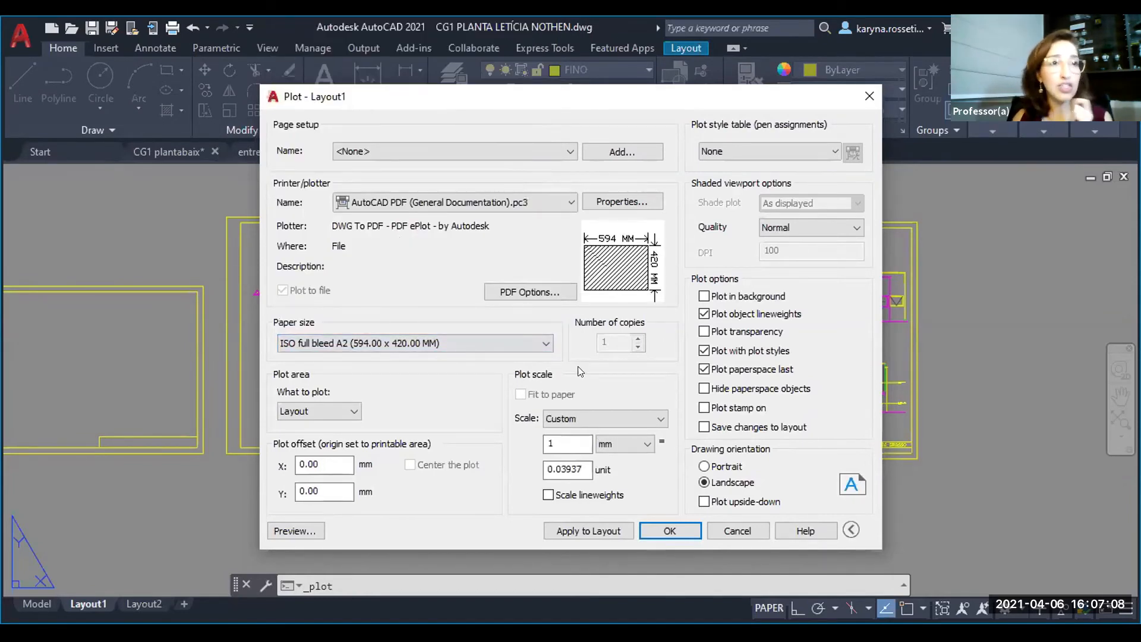
- Define the plot area as a window snapped to opposite outer corners of the floor plan sheet's frame
left_click(320, 410)
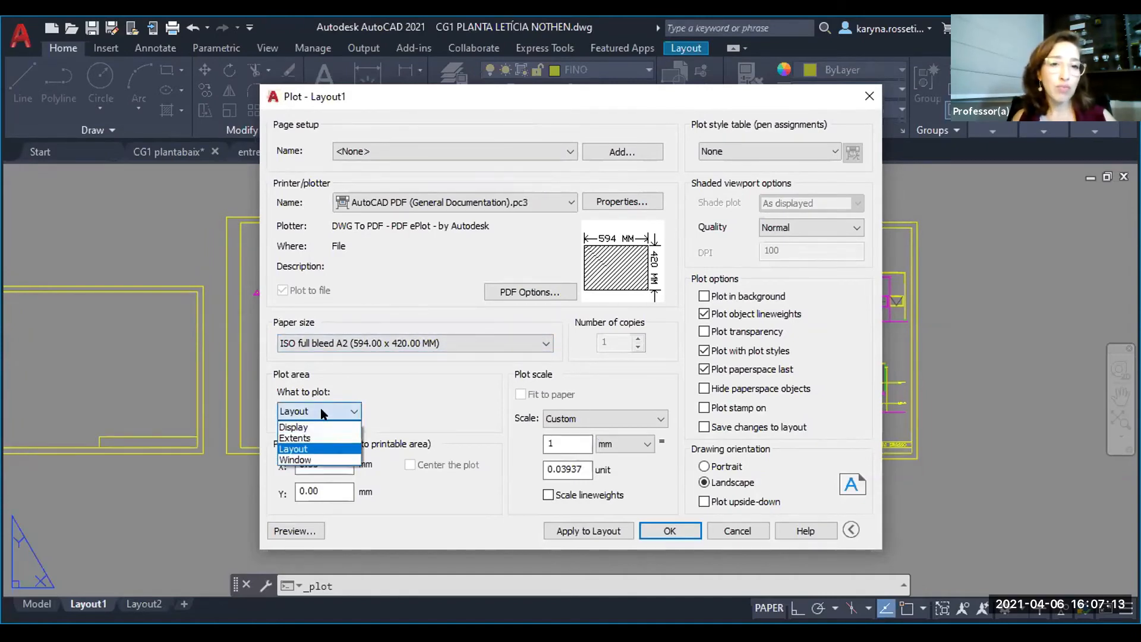
left_click(310, 462)
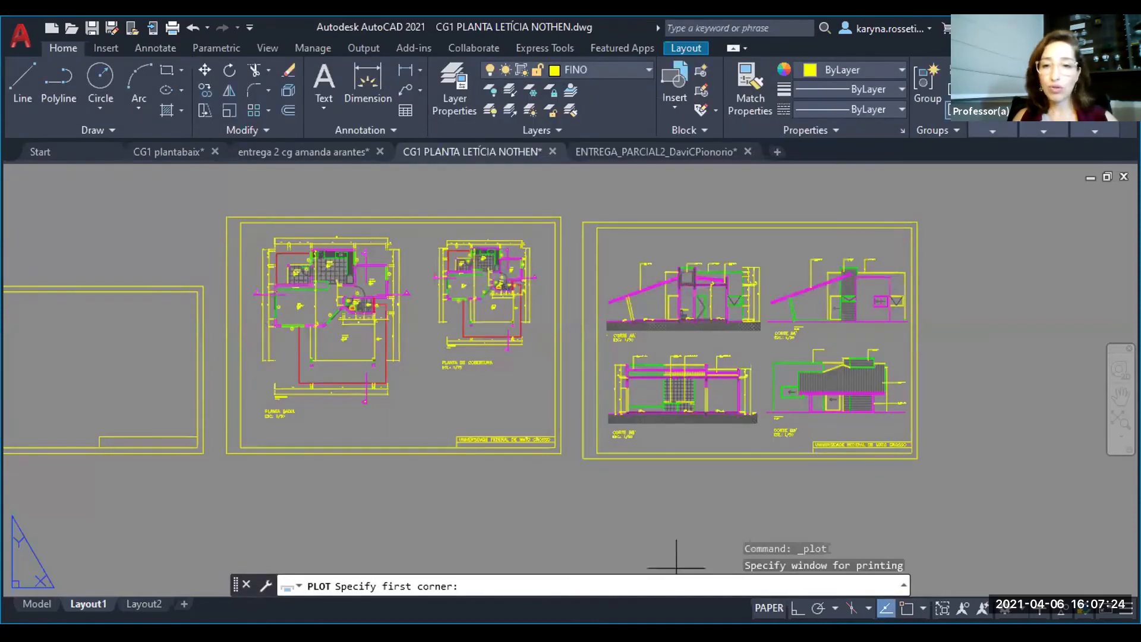
key("F3")
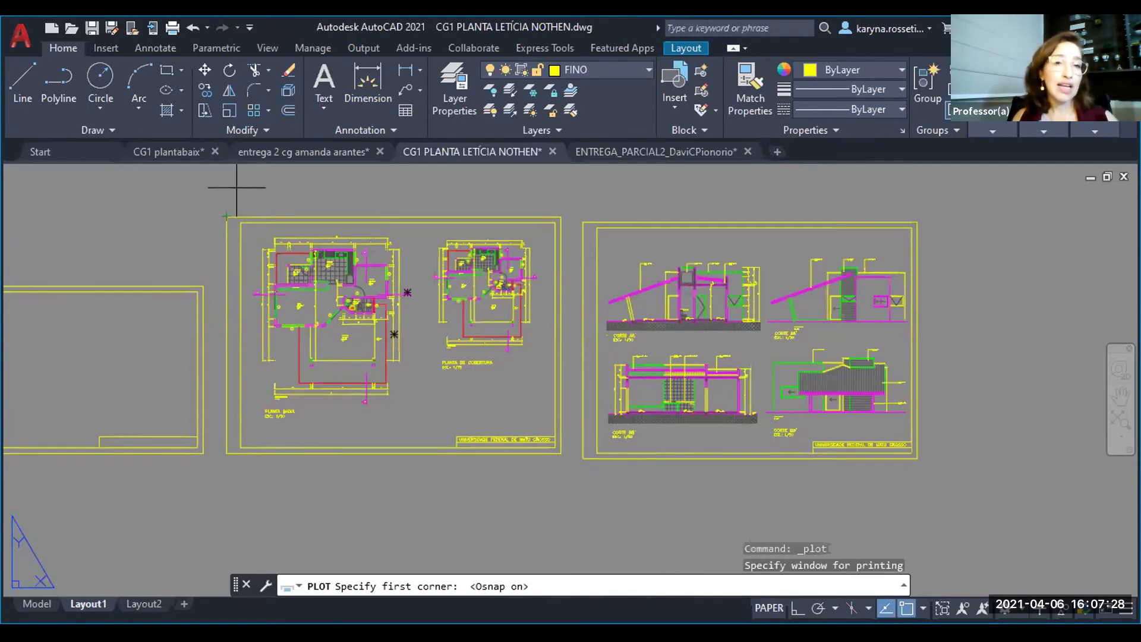
left_click(226, 217)
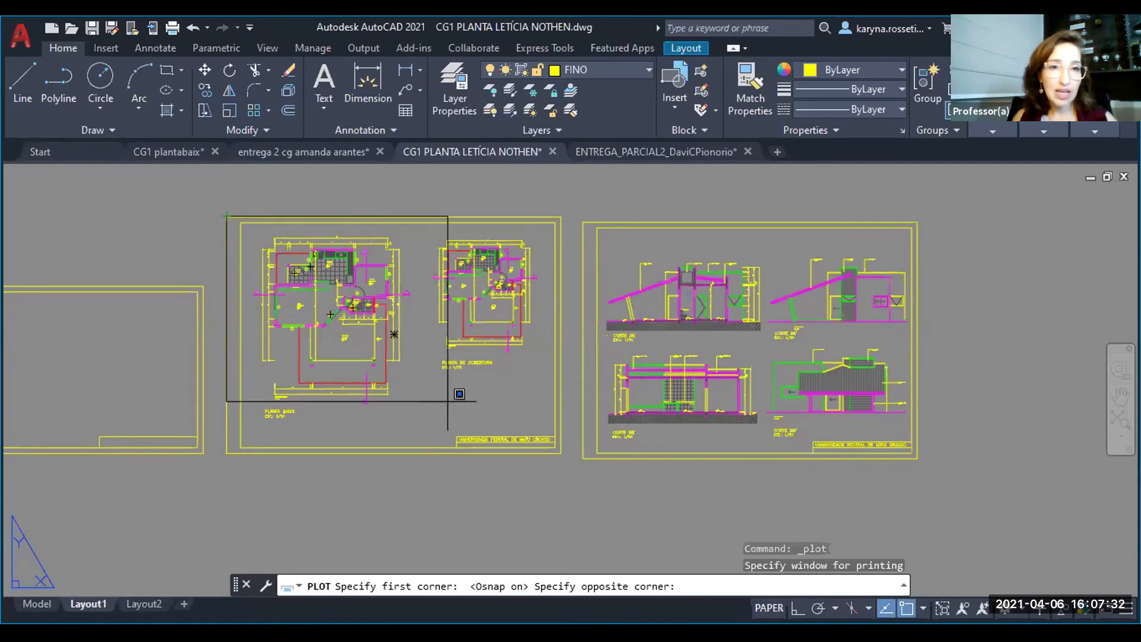
left_click(561, 453)
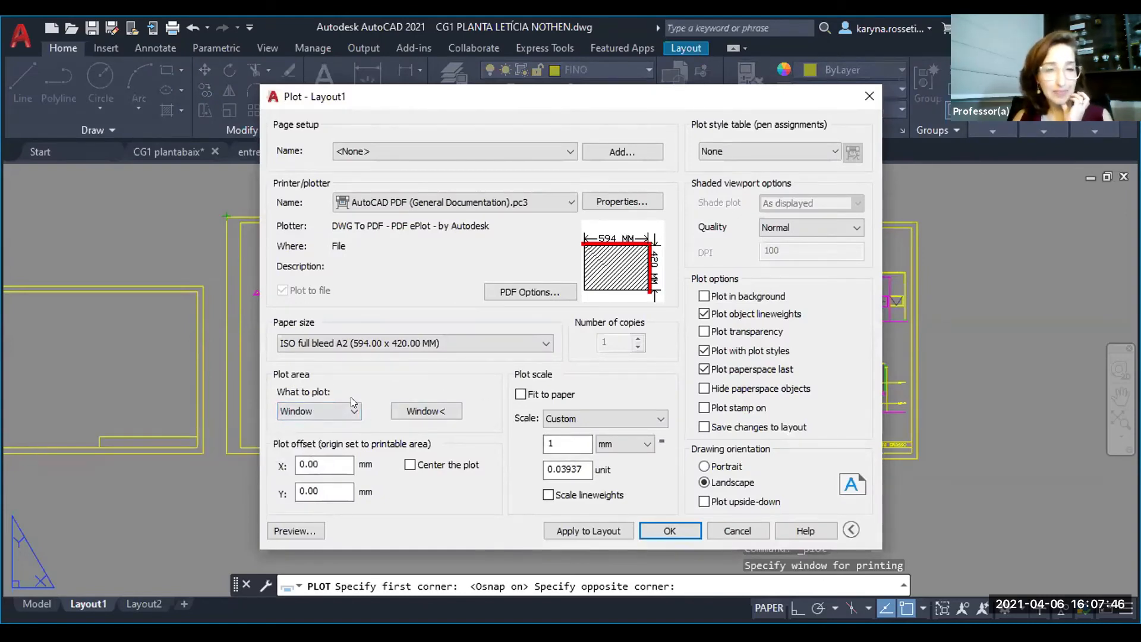
- Center the plot on the paper and set the plot scale to 1:1
left_click(409, 465)
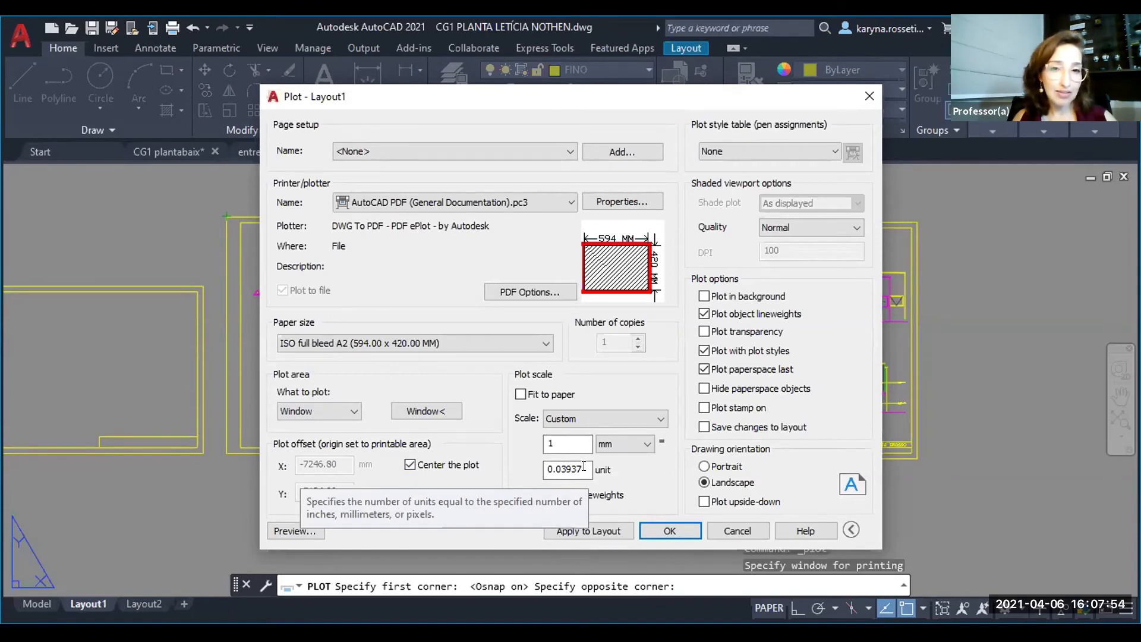
left_click_drag(584, 466, 534, 457)
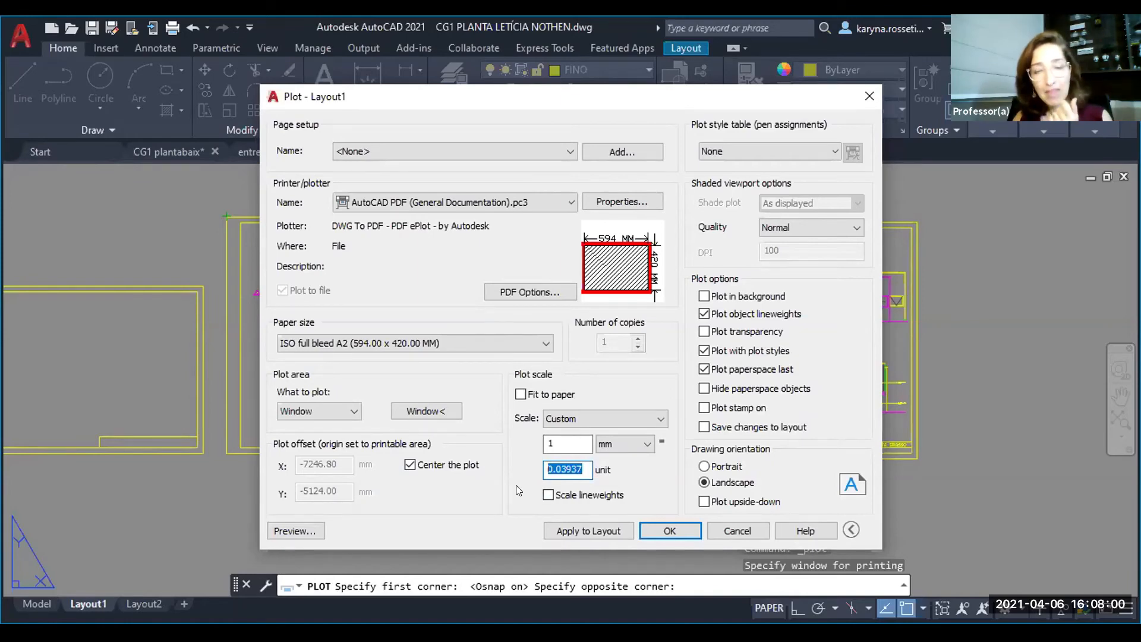
left_click(596, 417)
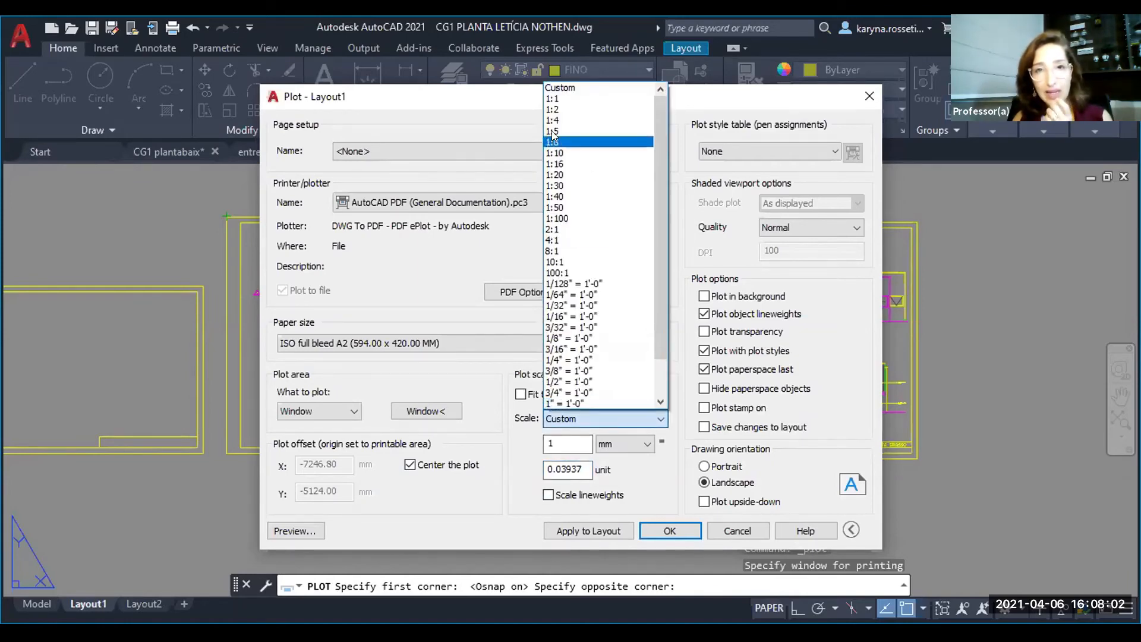
left_click(566, 99)
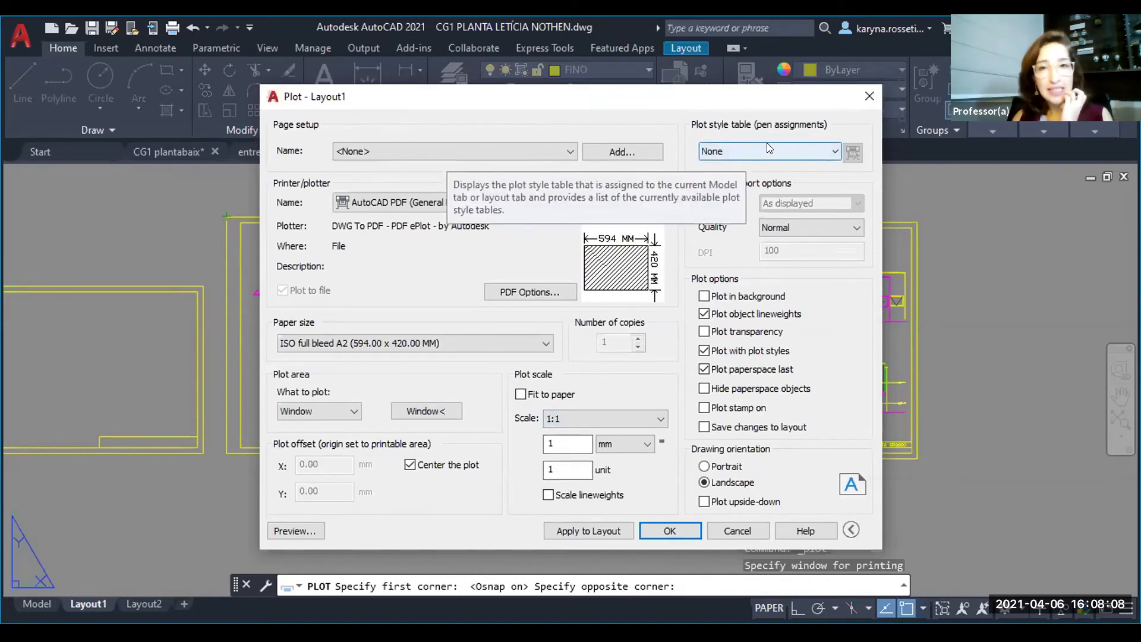
- Assign the monochrome.ctb plot style table, enable plotting in background and plot transparency, and keep the quality at Normal
left_click(746, 148)
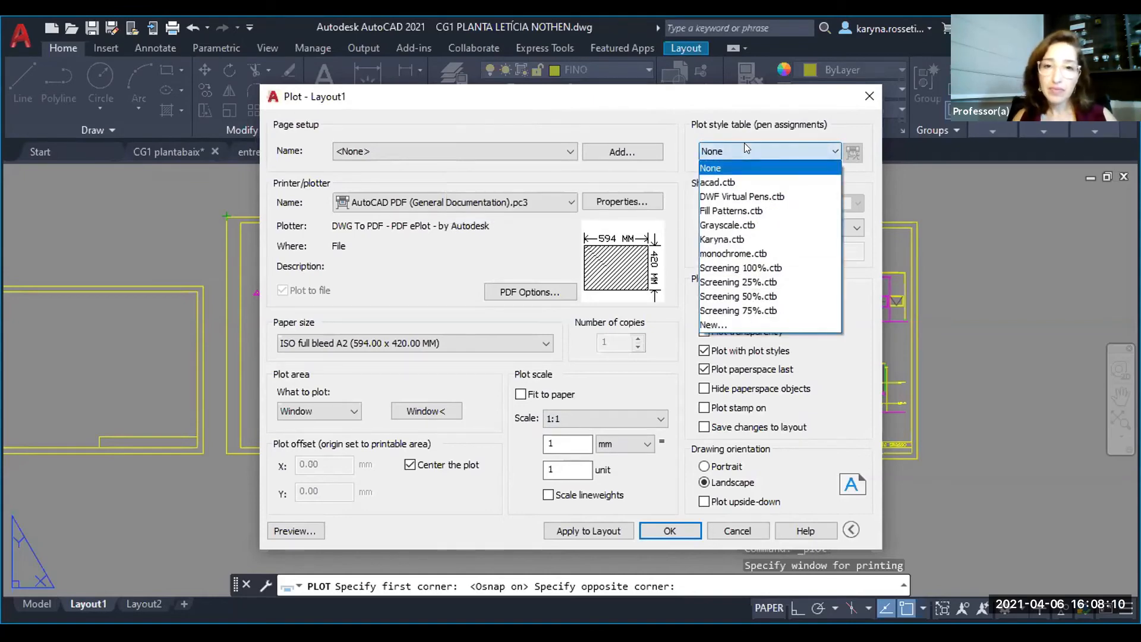
left_click(728, 252)
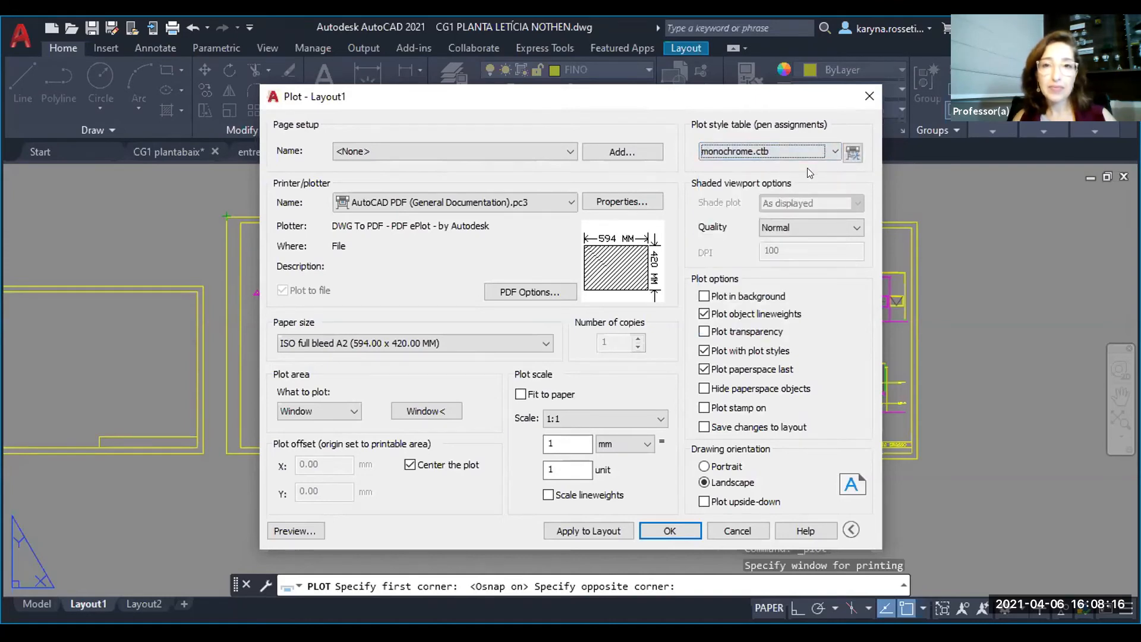
left_click(703, 297)
left_click(758, 333)
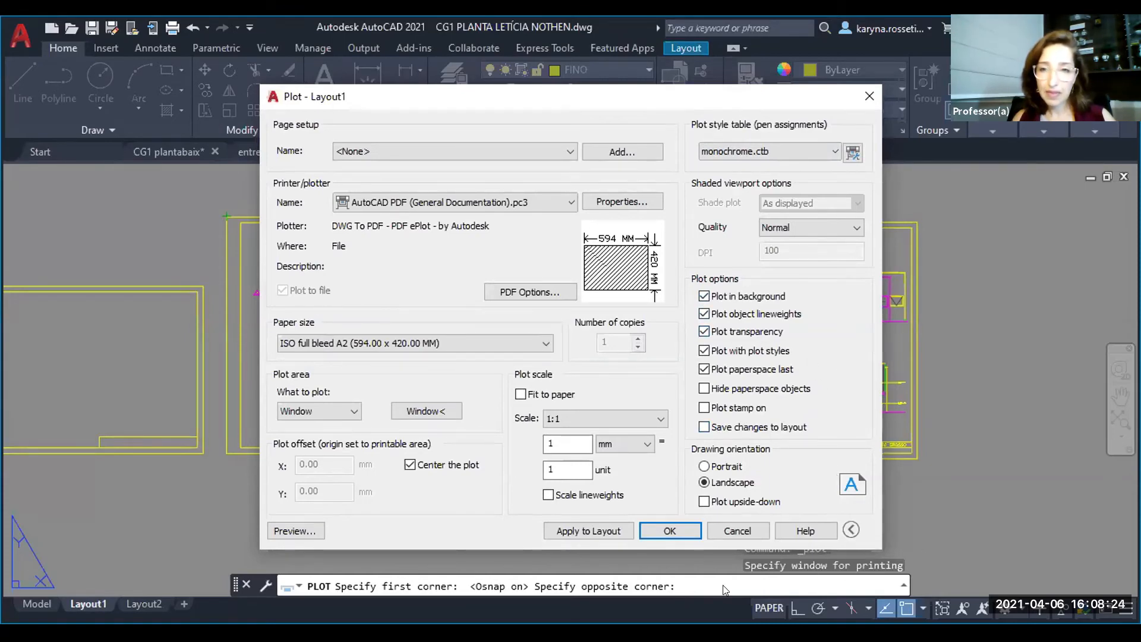
left_click(804, 231)
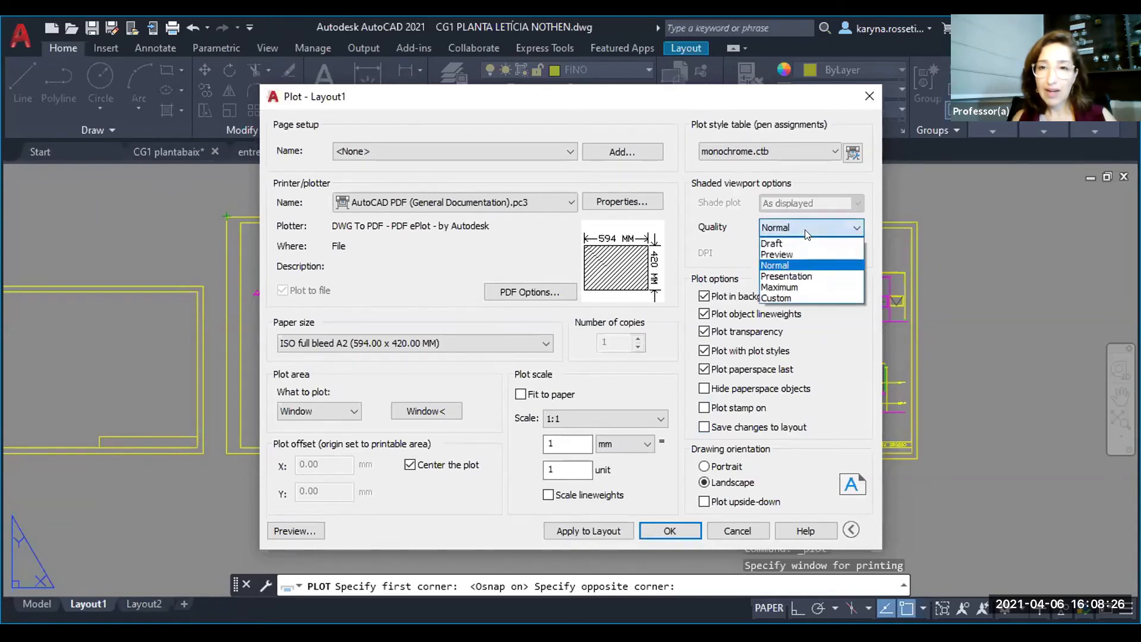
left_click(806, 232)
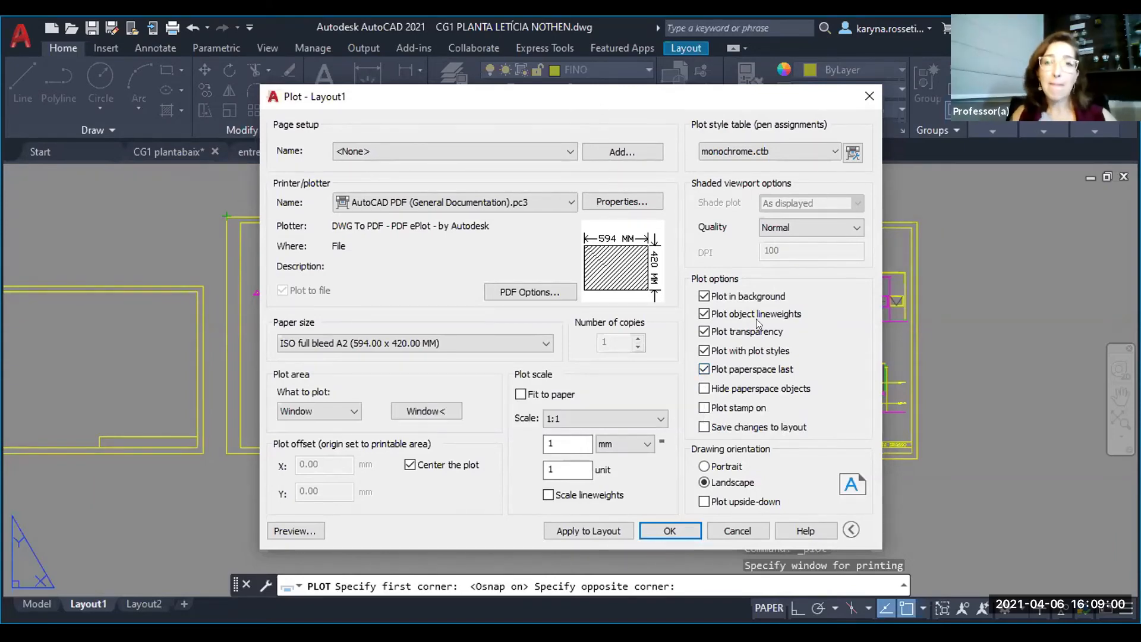
- Preview the plot and examine the floor plan sheet's lineweights and details, including a close look at the bathroom
left_click(296, 529)
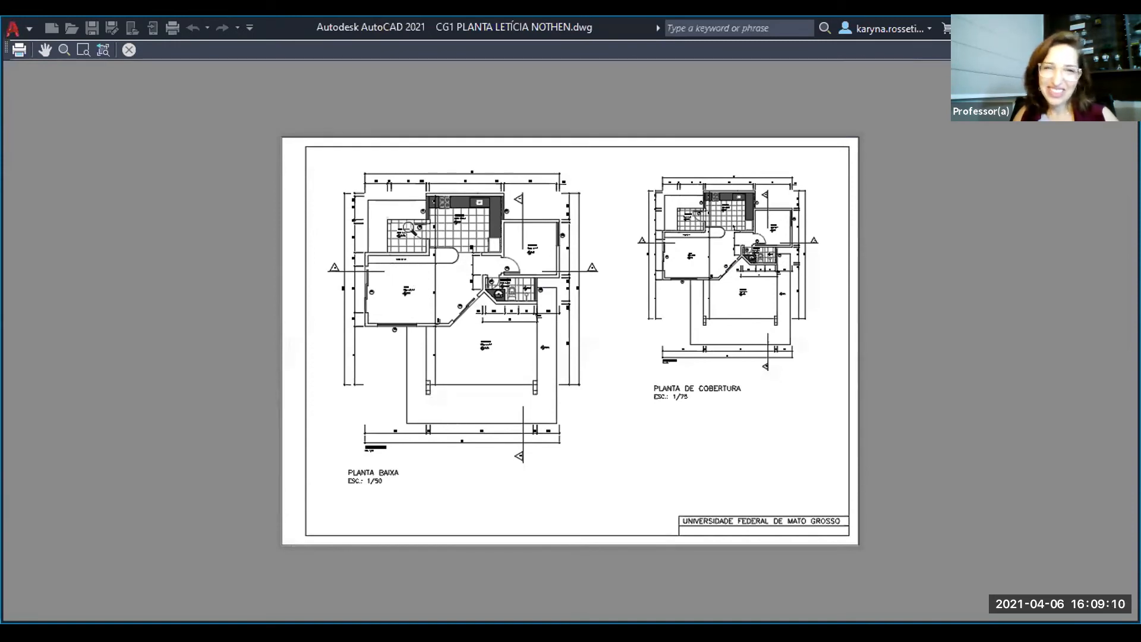
left_click_drag(416, 324, 481, 190)
scroll(401, 206, "up", 4)
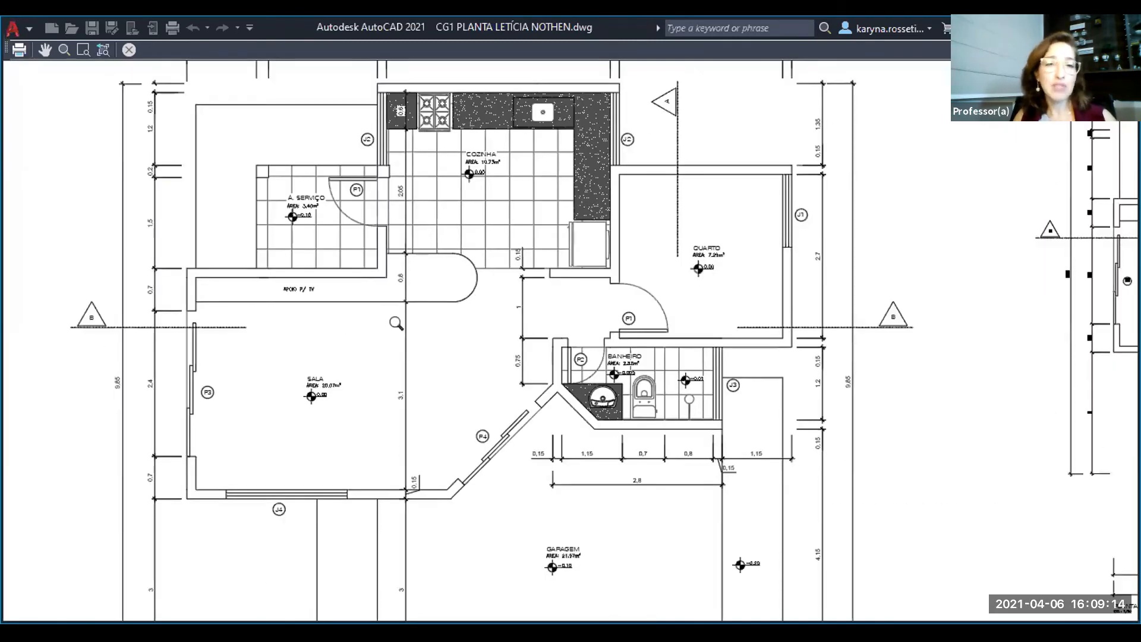
scroll(392, 333, "down", 4)
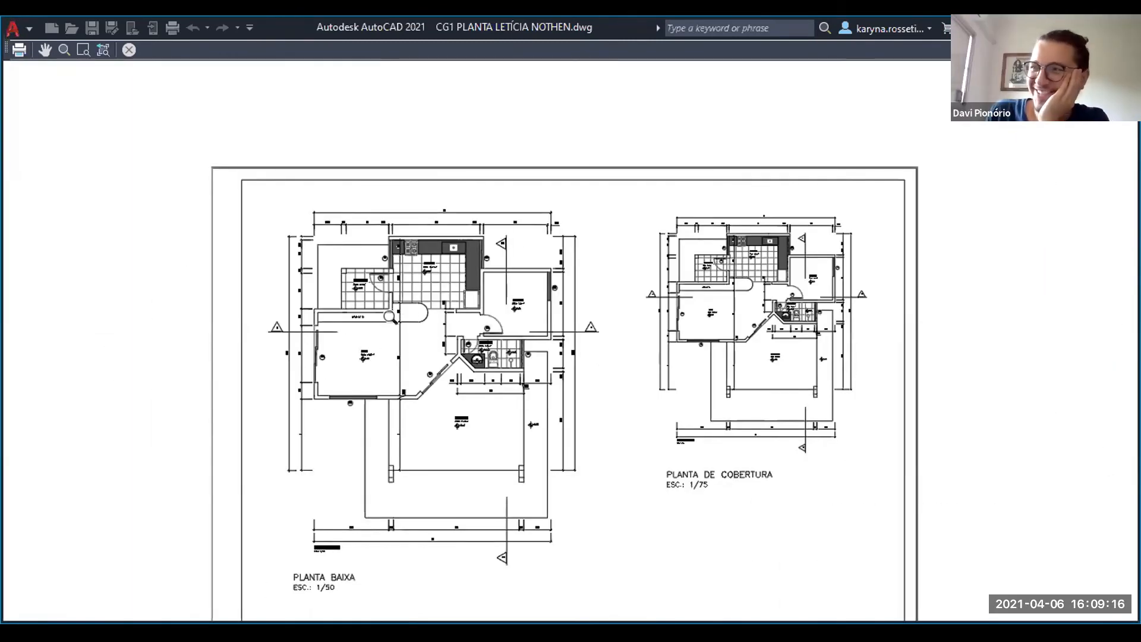
scroll(437, 314, "up", 4)
scroll(431, 315, "down", 6)
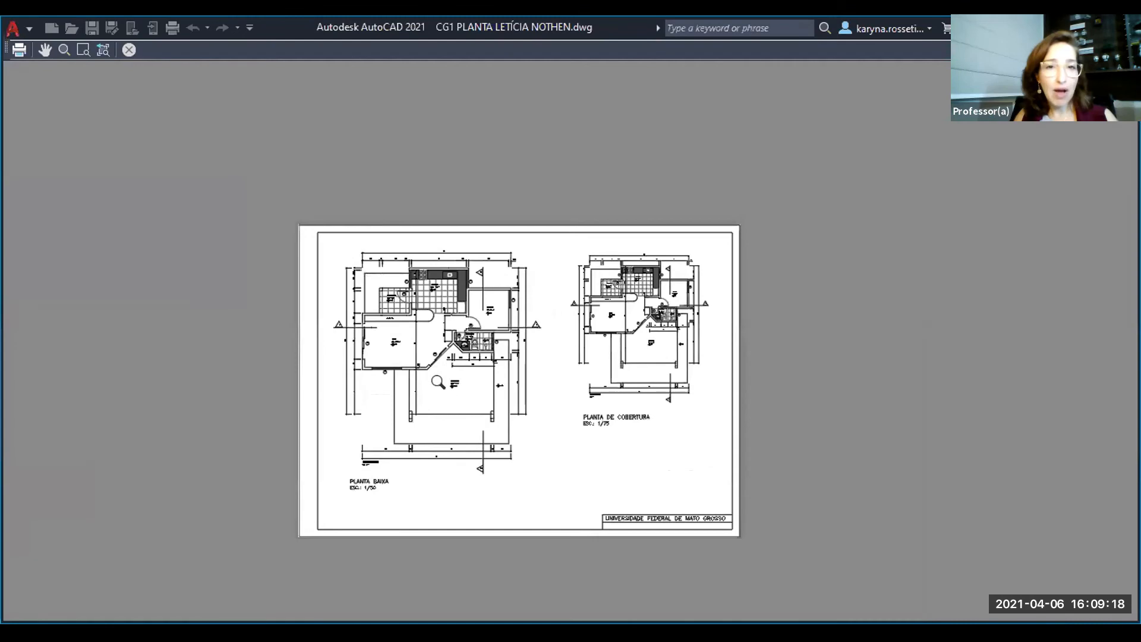
scroll(381, 324, "up", 7)
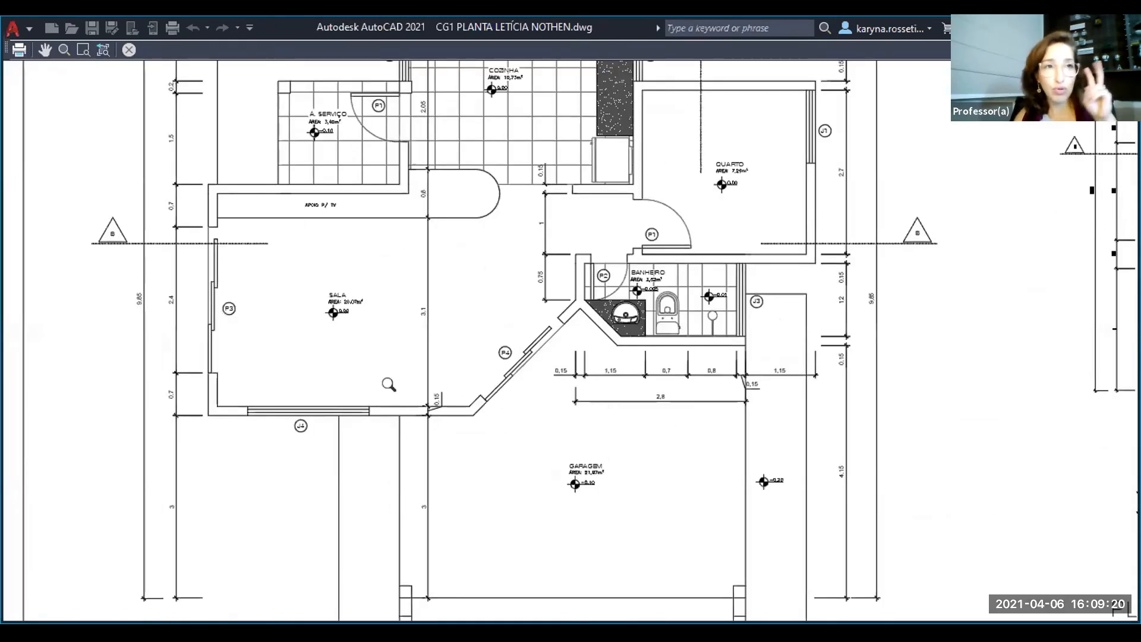
scroll(520, 238, "up", 4)
middle_click_drag(743, 416, 500, 320)
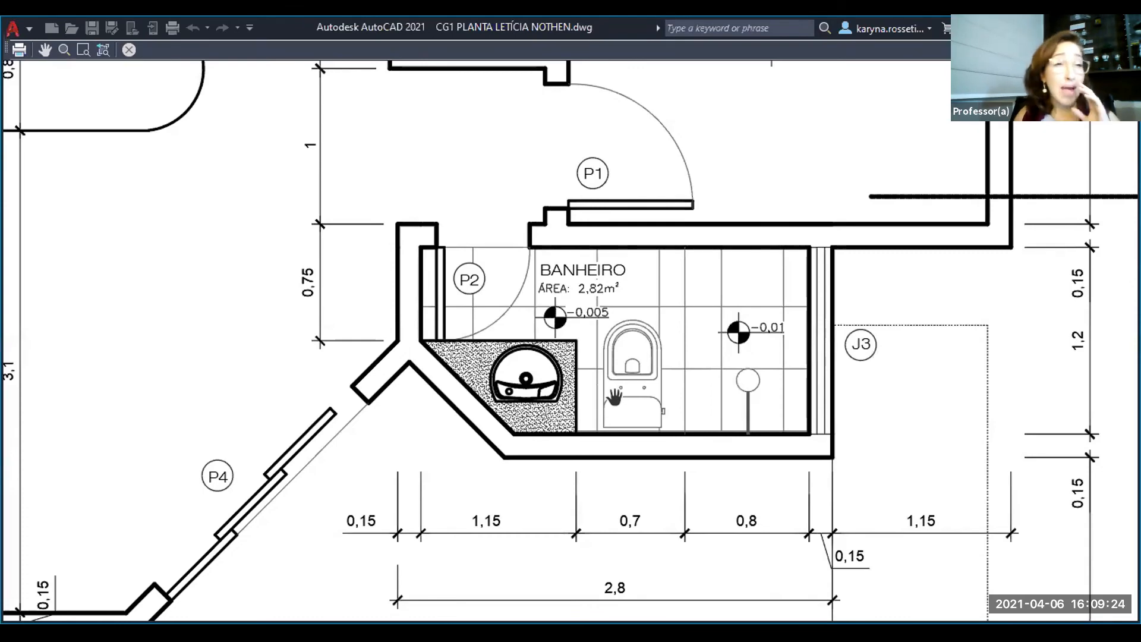
middle_click_drag(739, 421, 664, 378)
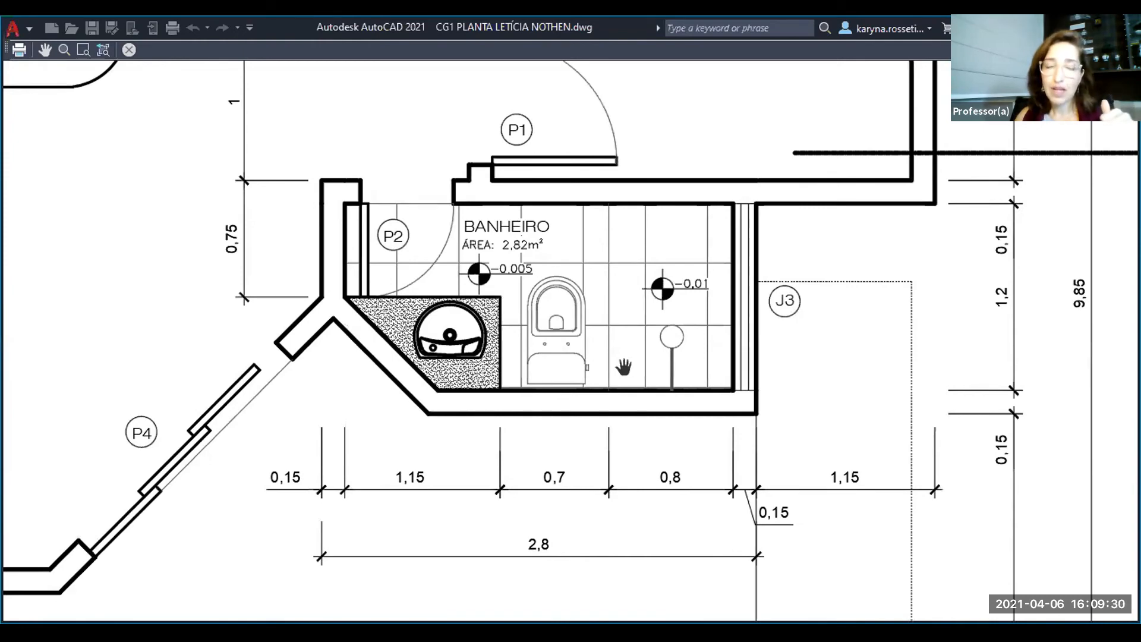
- Examine section line B and the dimension lines beside the bathroom at several magnifications in the plot preview
middle_click_drag(726, 351, 544, 175)
middle_click_drag(731, 328, 695, 408)
scroll(693, 191, "up", 5)
scroll(655, 250, "down", 5)
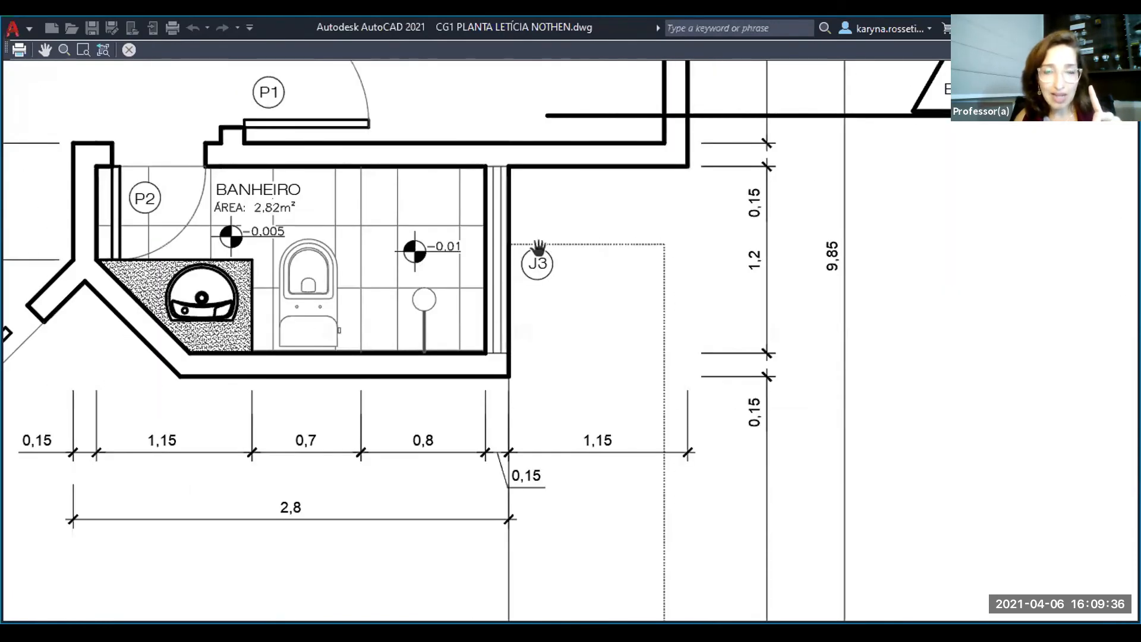
scroll(641, 346, "down", 2)
middle_click_drag(647, 314, 606, 341)
scroll(612, 262, "up", 1)
scroll(754, 290, "up", 6)
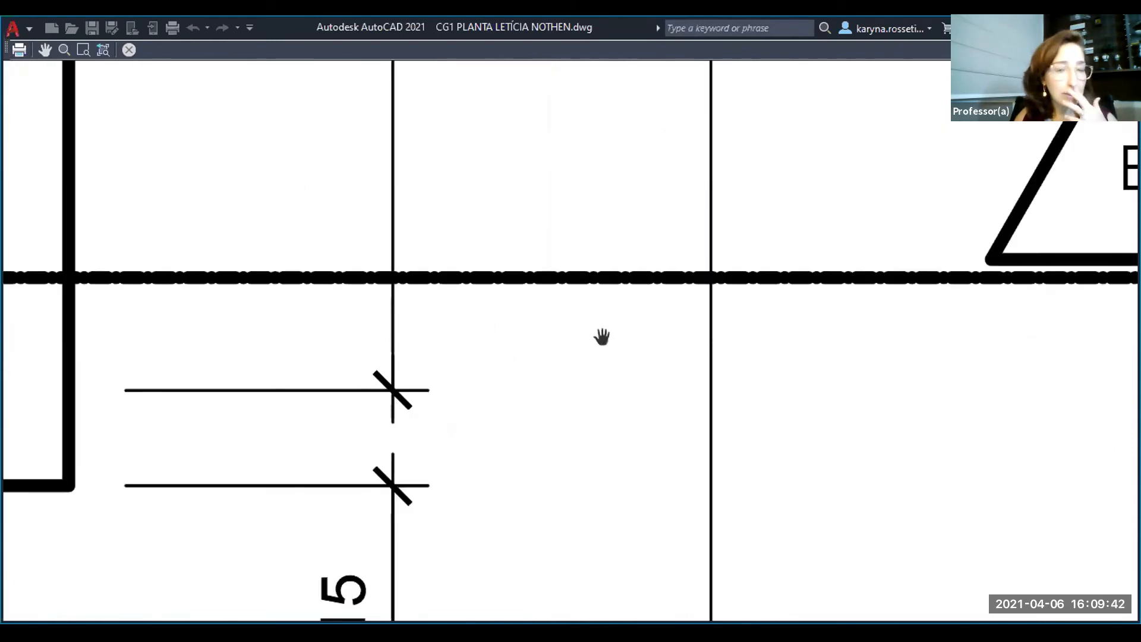
scroll(602, 339, "down", 6)
scroll(601, 343, "down", 2)
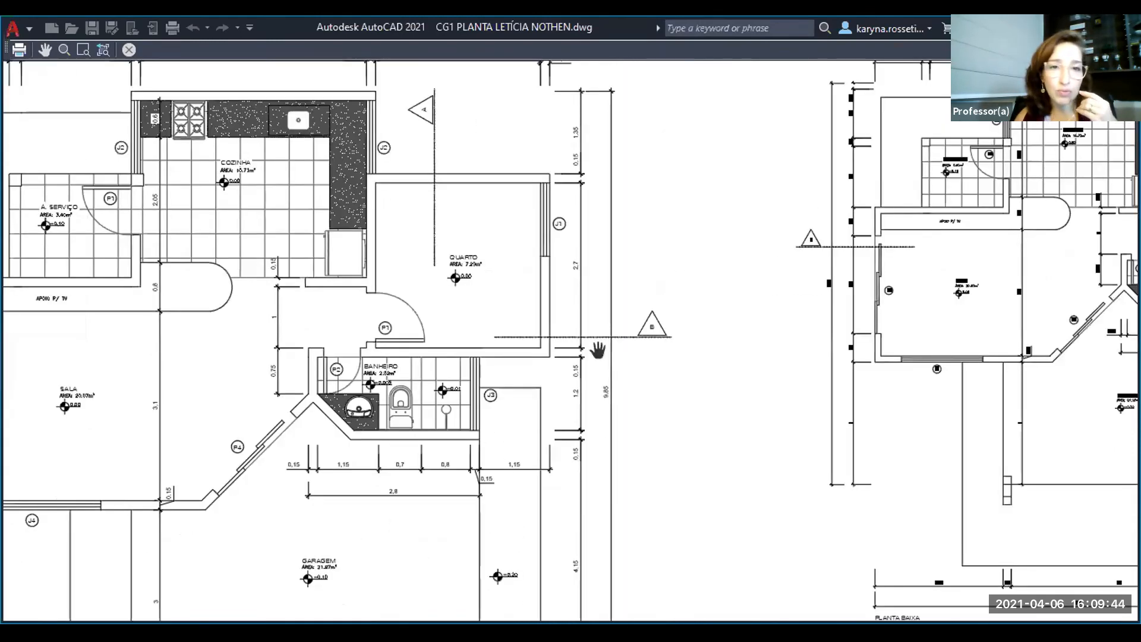
scroll(440, 390, "up", 3)
scroll(535, 324, "up", 5)
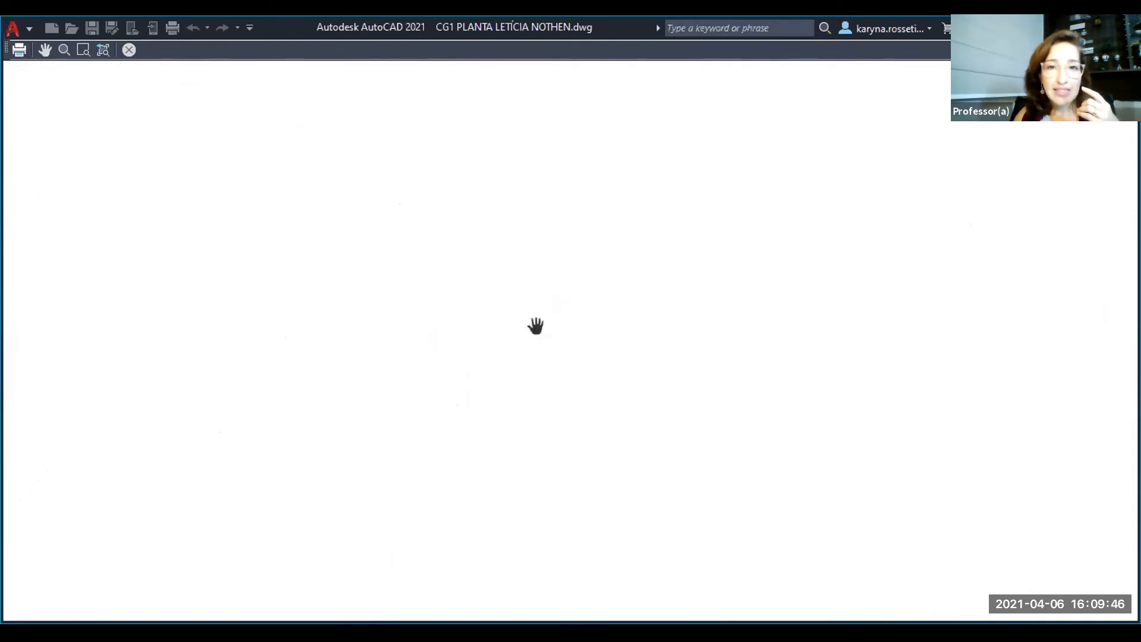
scroll(542, 324, "down", 8)
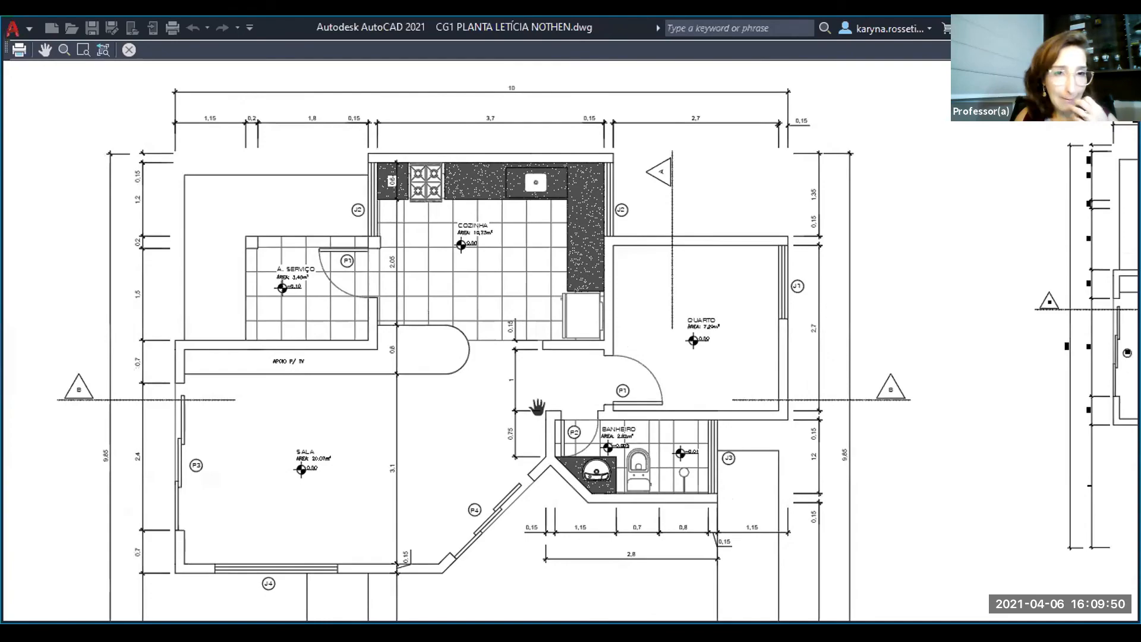
- Examine the previewed lineweights of the kitchen, service area, TV counter, and the bedroom around window J1
scroll(547, 180, "up", 4)
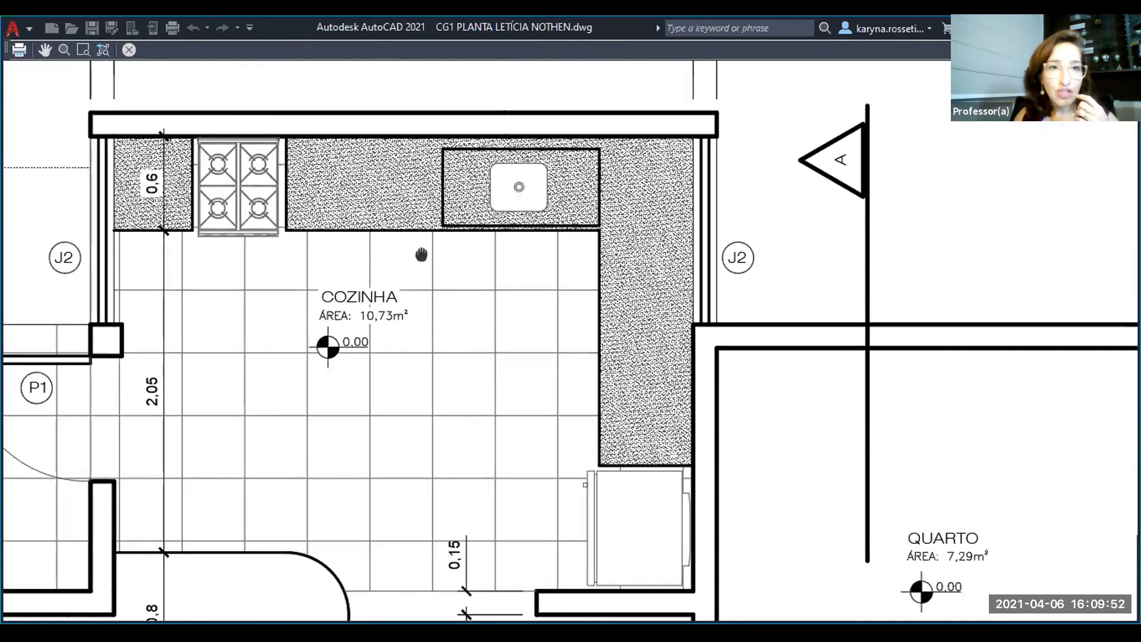
left_click_drag(422, 254, 514, 222)
left_click_drag(342, 356, 594, 232)
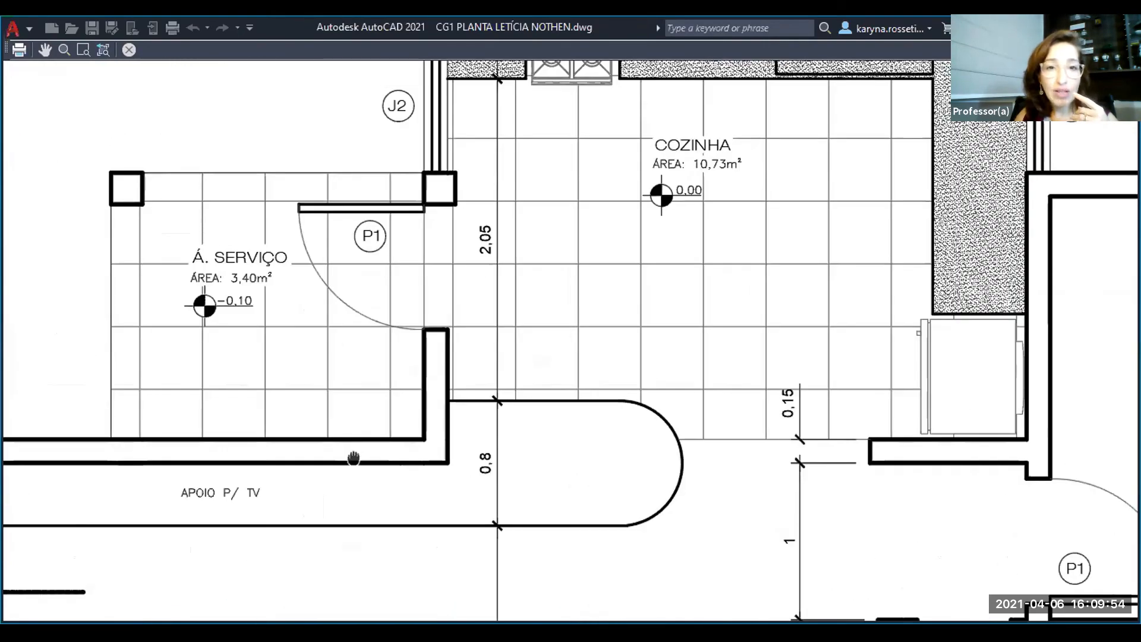
left_click_drag(102, 557, 395, 476)
scroll(567, 487, "up", 2)
scroll(367, 449, "down", 4)
left_click_drag(787, 464, 330, 422)
left_click_drag(665, 404, 537, 388)
scroll(637, 247, "up", 2)
scroll(619, 271, "down", 2)
left_click_drag(620, 280, 570, 382)
scroll(603, 187, "up", 4)
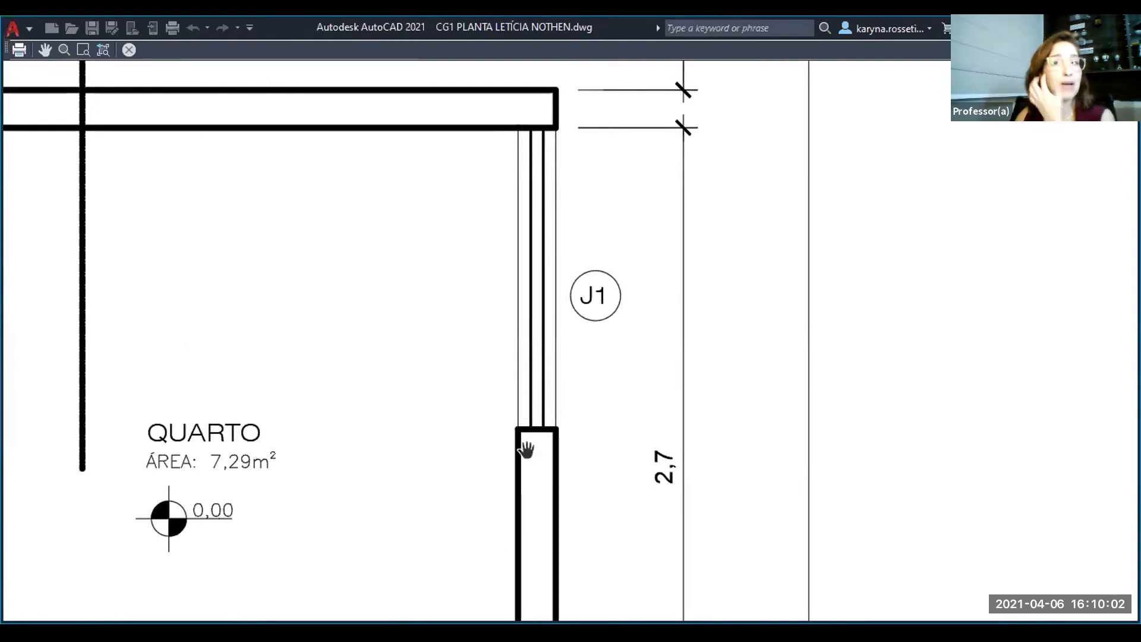
scroll(521, 353, "down", 2)
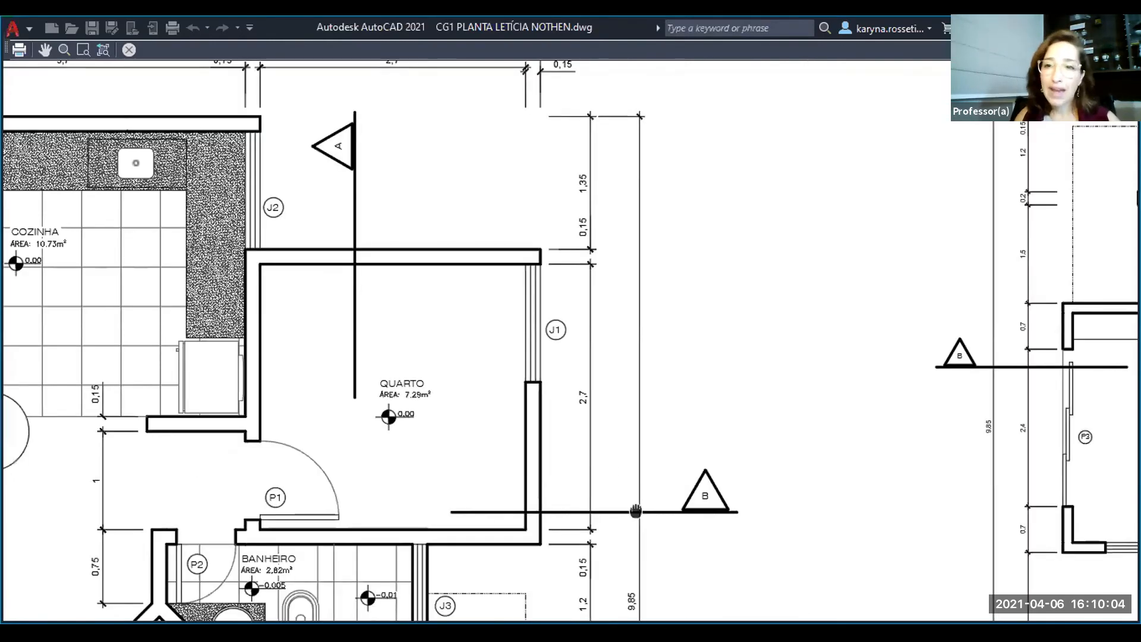
- Inspect the dashed roof outline and lower dimensions in the preview, and cancel the plot without printing
left_click_drag(594, 482, 504, 331)
scroll(466, 349, "down", 2)
left_click_drag(476, 487, 614, 353)
left_click_drag(403, 520, 616, 394)
left_click_drag(490, 510, 497, 354)
scroll(405, 500, "up", 2)
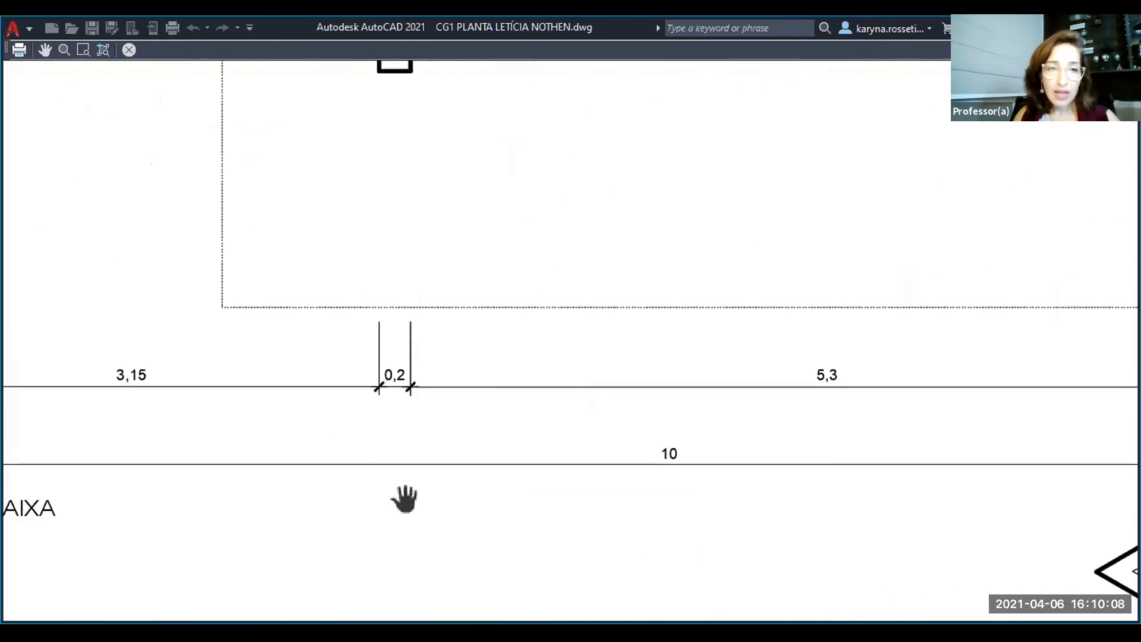
scroll(404, 500, "down", 3)
left_click_drag(400, 491, 401, 428)
scroll(466, 420, "down", 1)
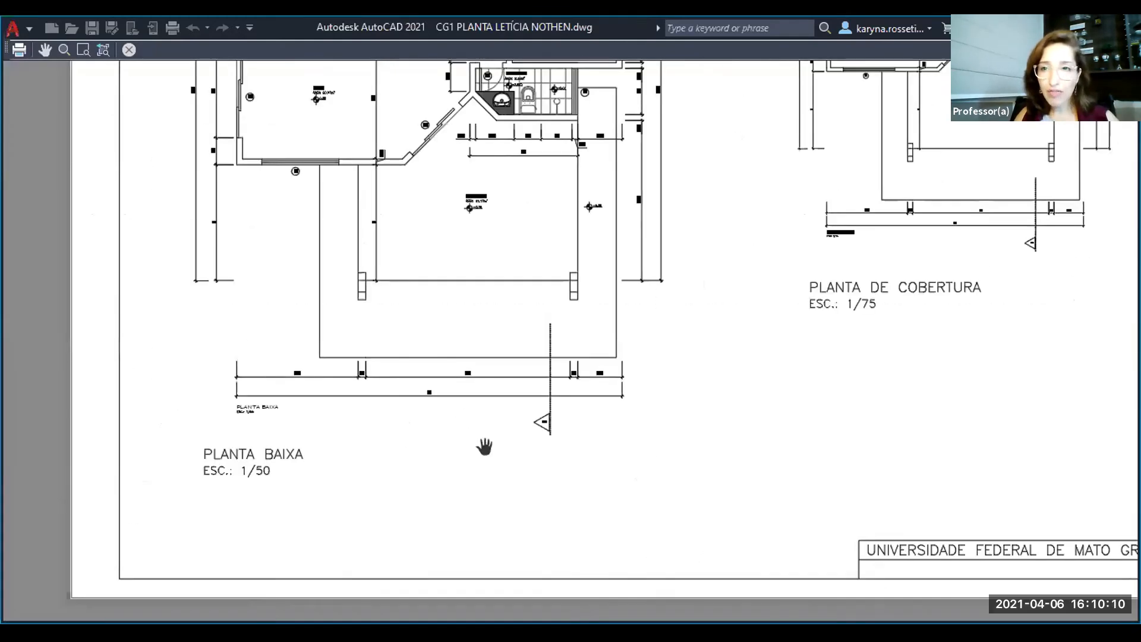
left_click_drag(484, 447, 297, 572)
left_click_drag(705, 341, 578, 449)
mouse_move(446, 430)
left_mouse_down()
mouse_move(817, 420)
mouse_move(454, 425)
left_mouse_up()
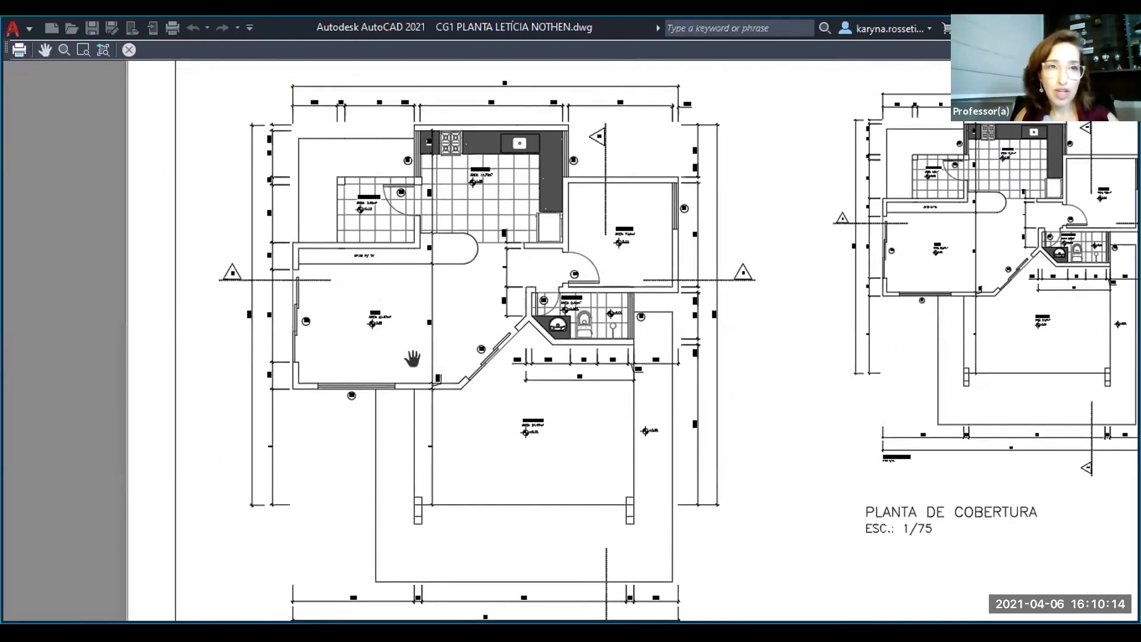
key("Escape")
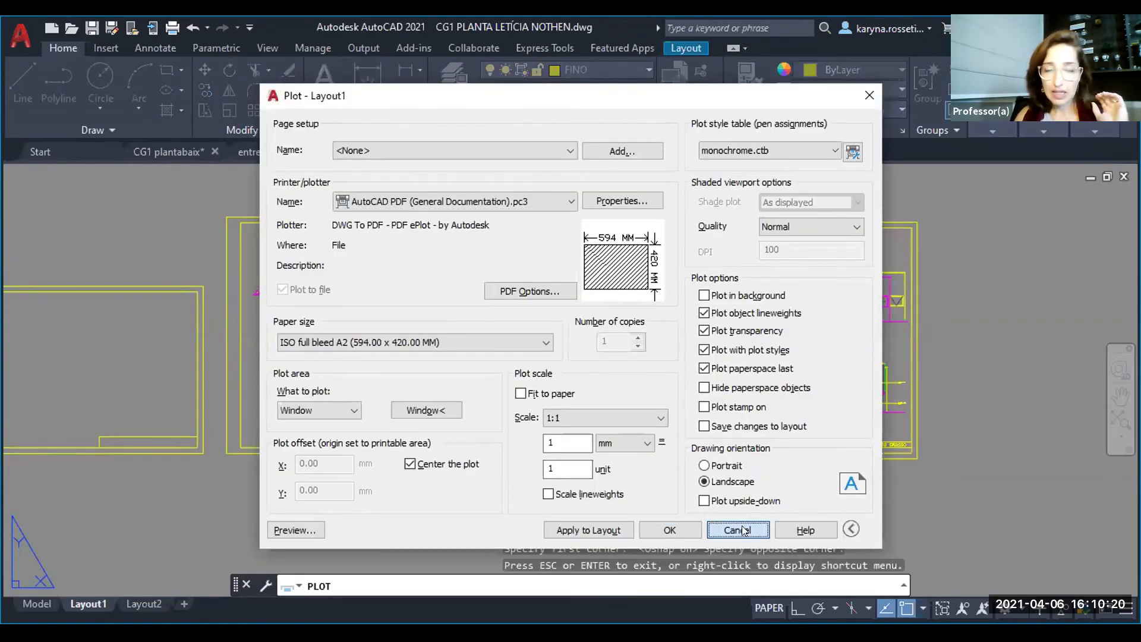
left_click(743, 530)
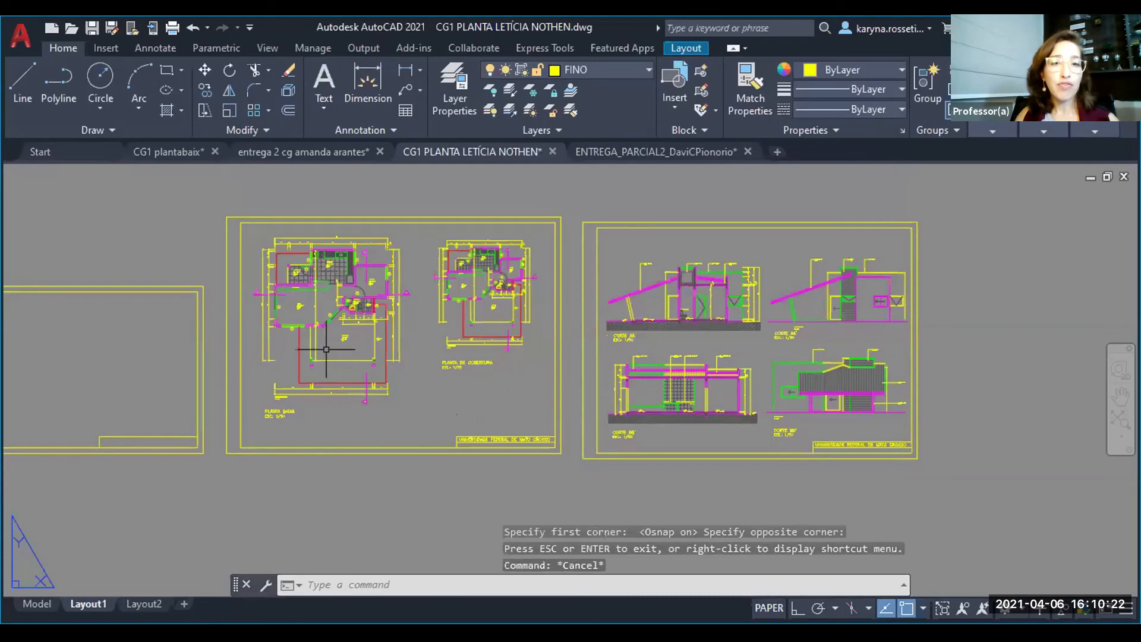
- Set the global linetype scale factor (LTSCALE) to 5
scroll(322, 352, "up", 3)
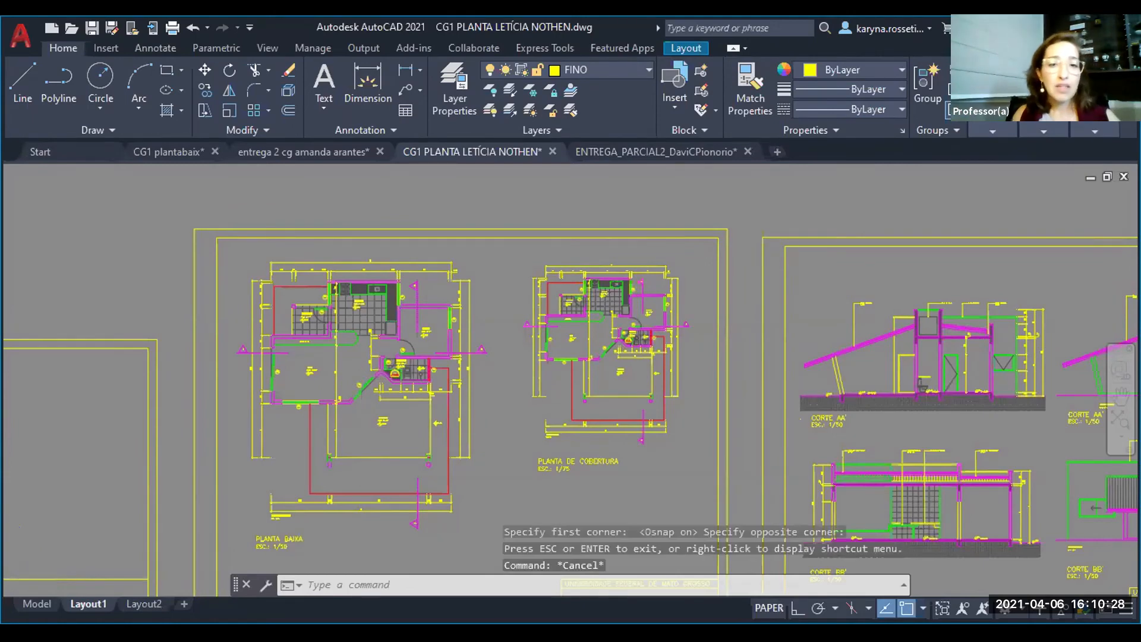
scroll(397, 443, "up", 2)
scroll(414, 489, "up", 2)
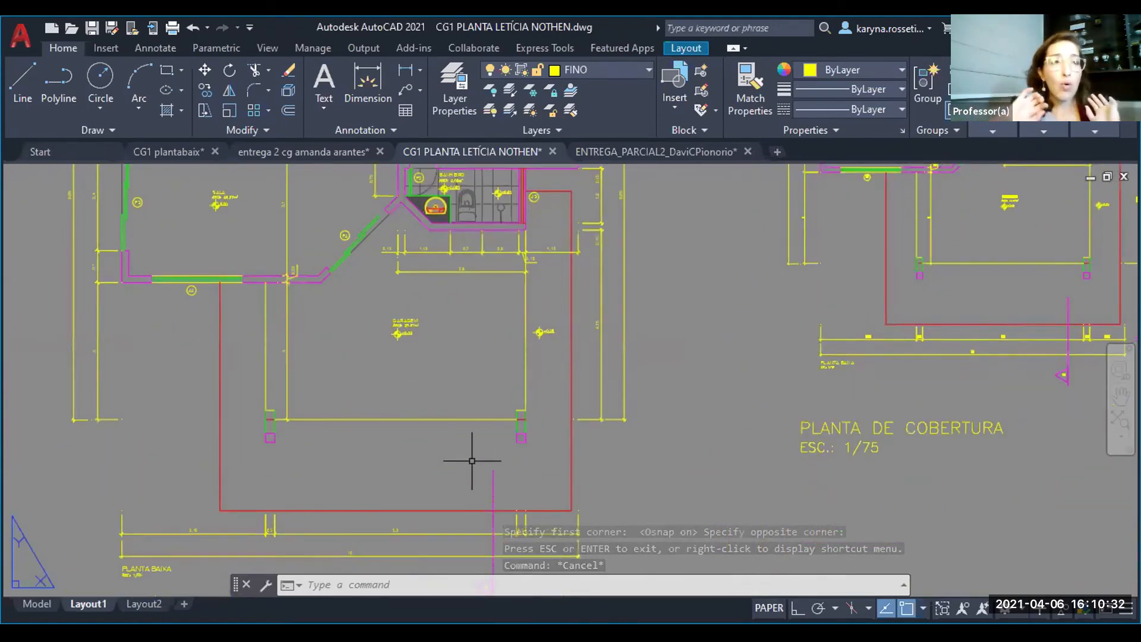
type("LTS")
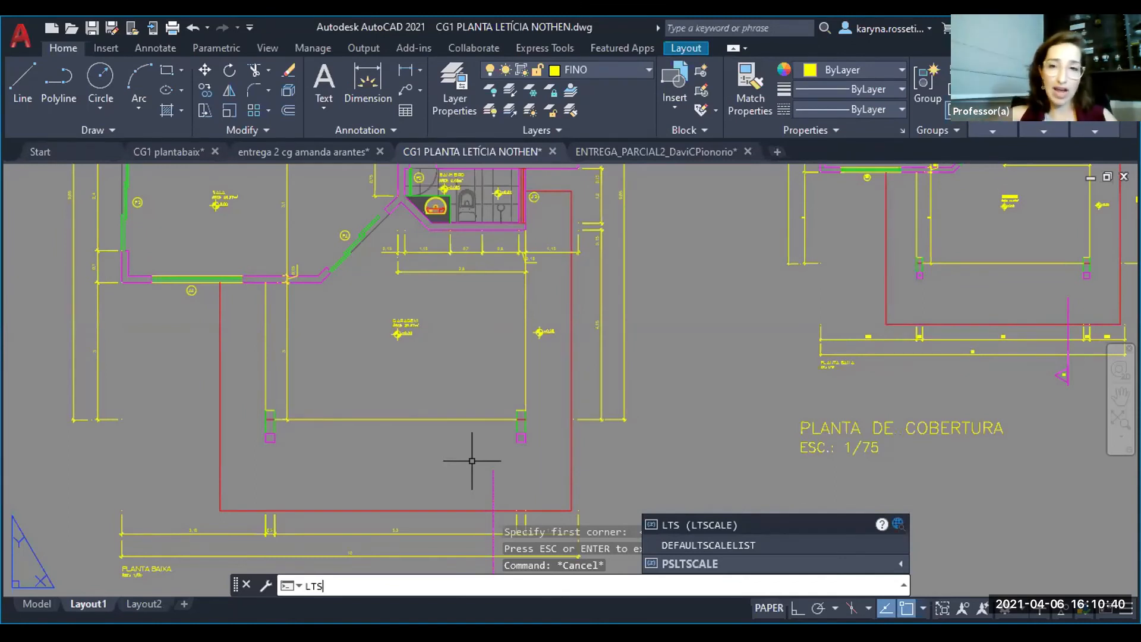
key("Return")
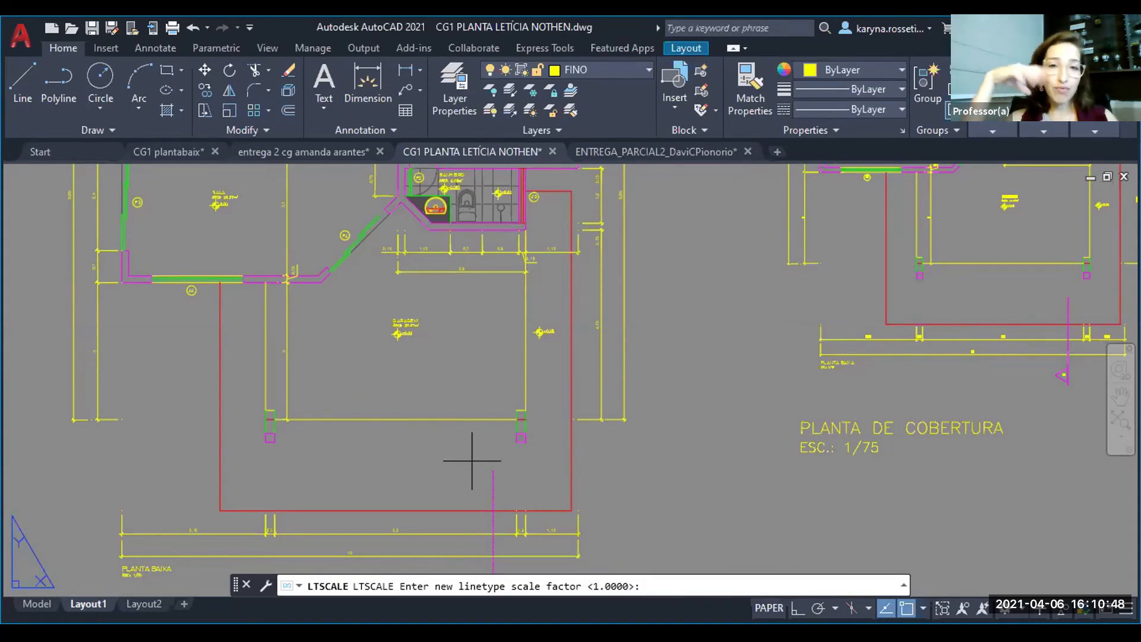
type("5")
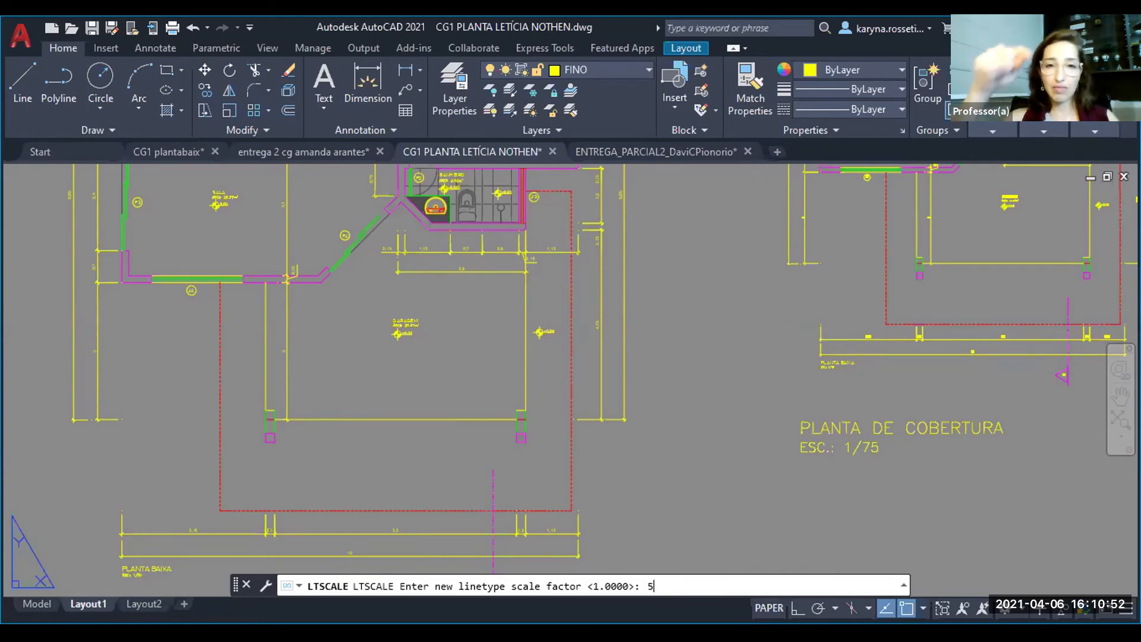
key("Return")
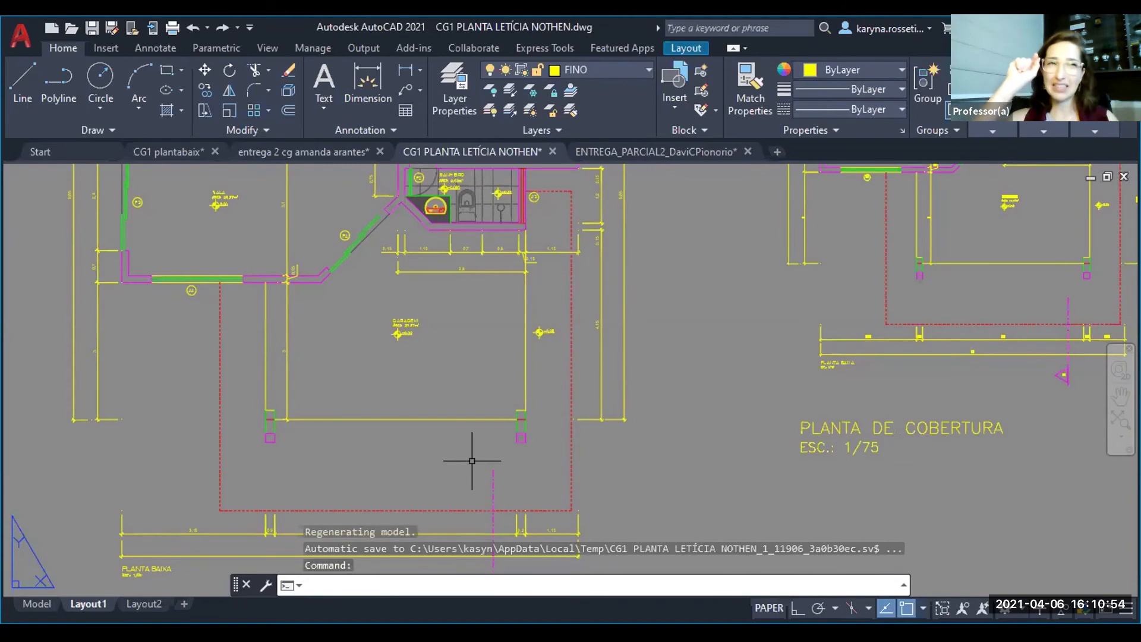
- Set the global linetype scale factor to 10
key("Return")
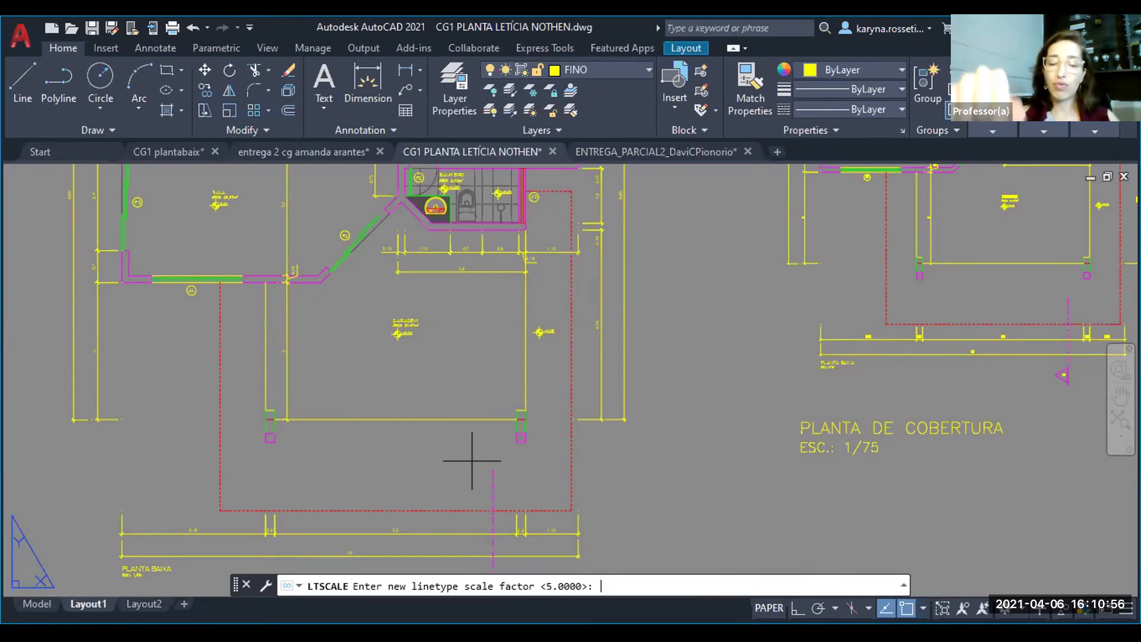
type("10")
key("Return")
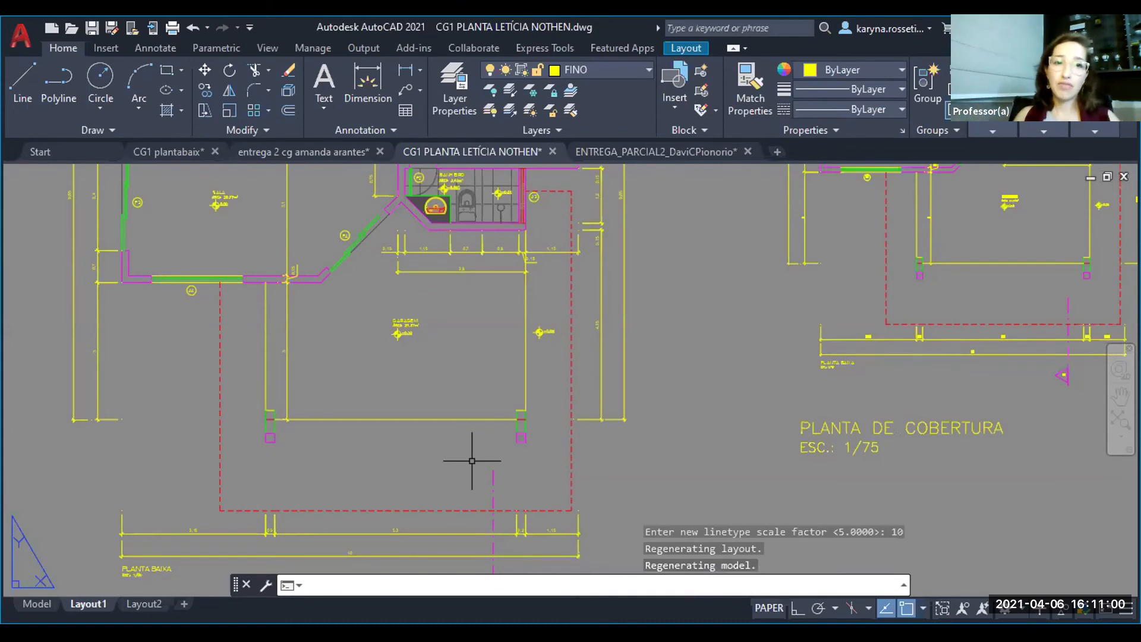
- Examine the section lines and dashed roof outlines on the floor plan and roof plan for correct dash spacing
scroll(322, 470, "down", 2)
middle_click_drag(426, 427, 386, 537)
scroll(424, 371, "up", 2)
scroll(453, 428, "up", 2)
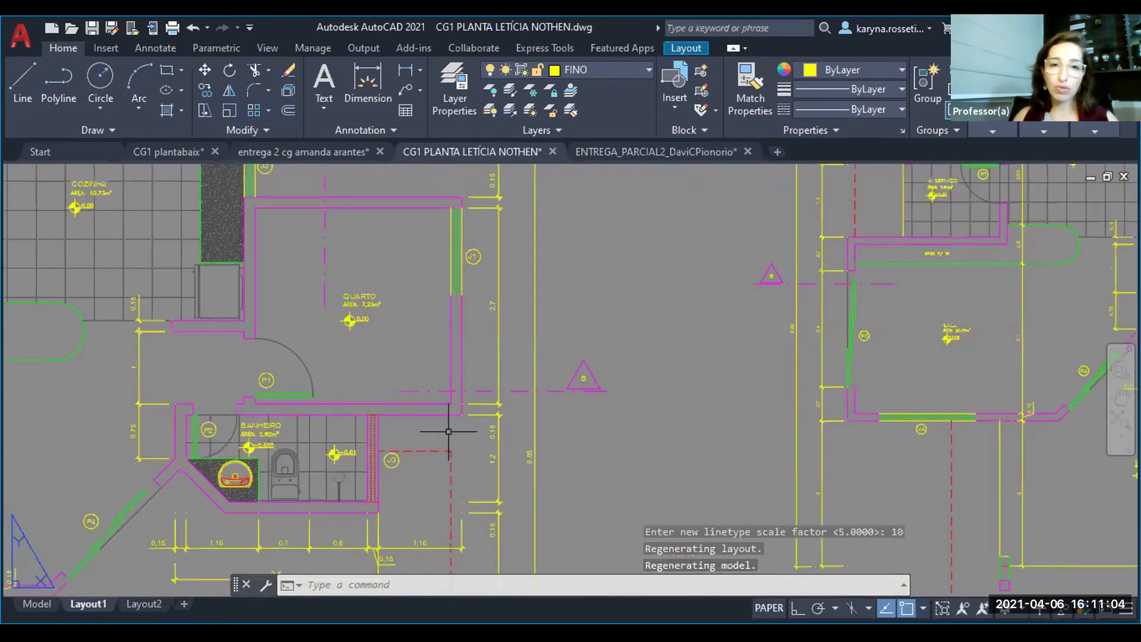
scroll(454, 416, "down", 2)
scroll(420, 419, "up", 4)
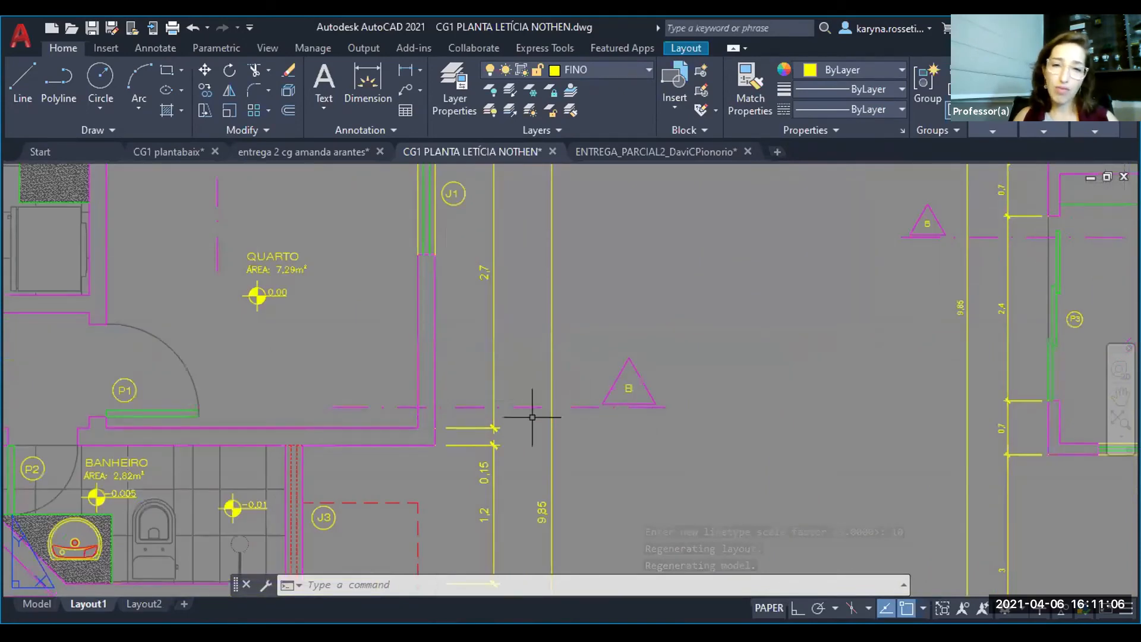
scroll(406, 434, "down", 4)
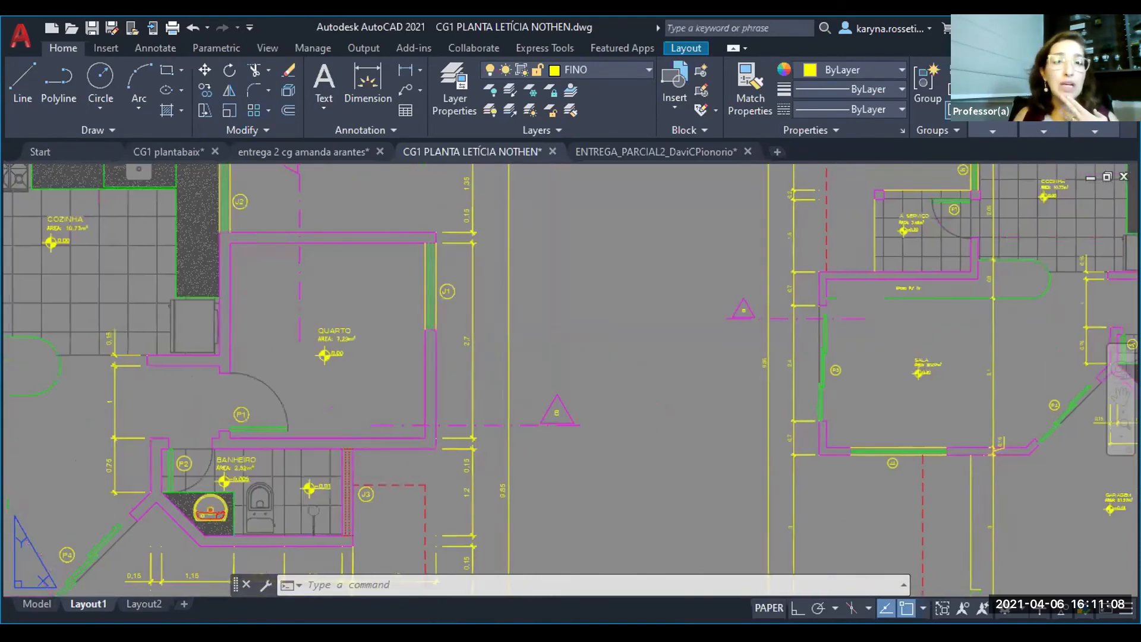
scroll(406, 434, "up", 5)
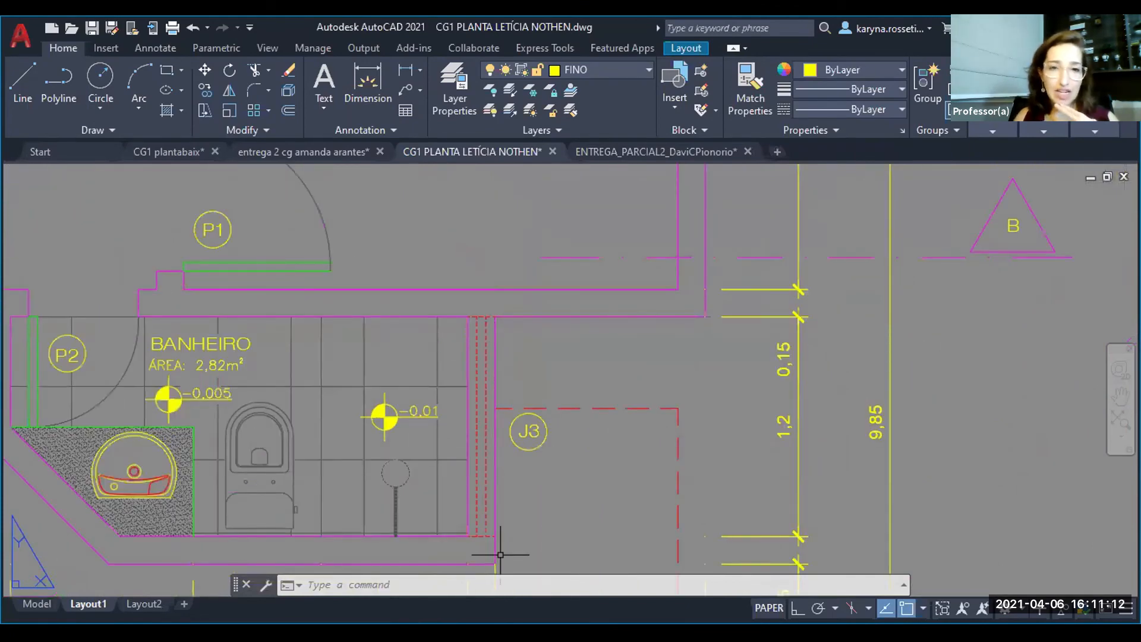
scroll(502, 552, "up", 2)
scroll(470, 511, "down", 6)
middle_click_drag(305, 473, 551, 425)
scroll(462, 506, "down", 2)
middle_click_drag(462, 506, 336, 485)
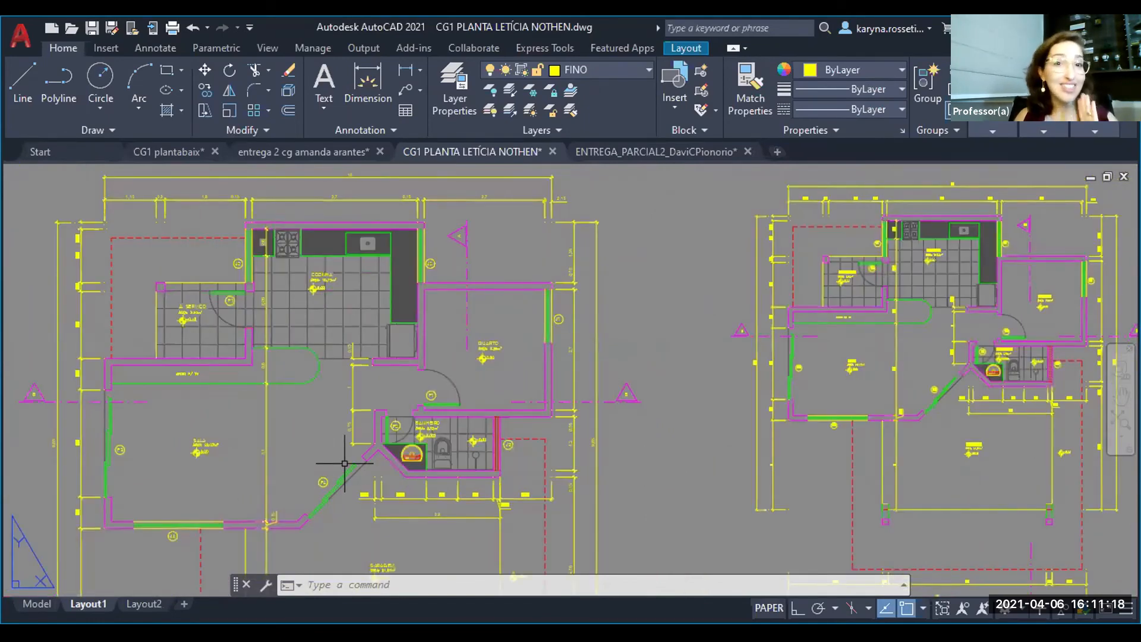
middle_click_drag(538, 510, 540, 447)
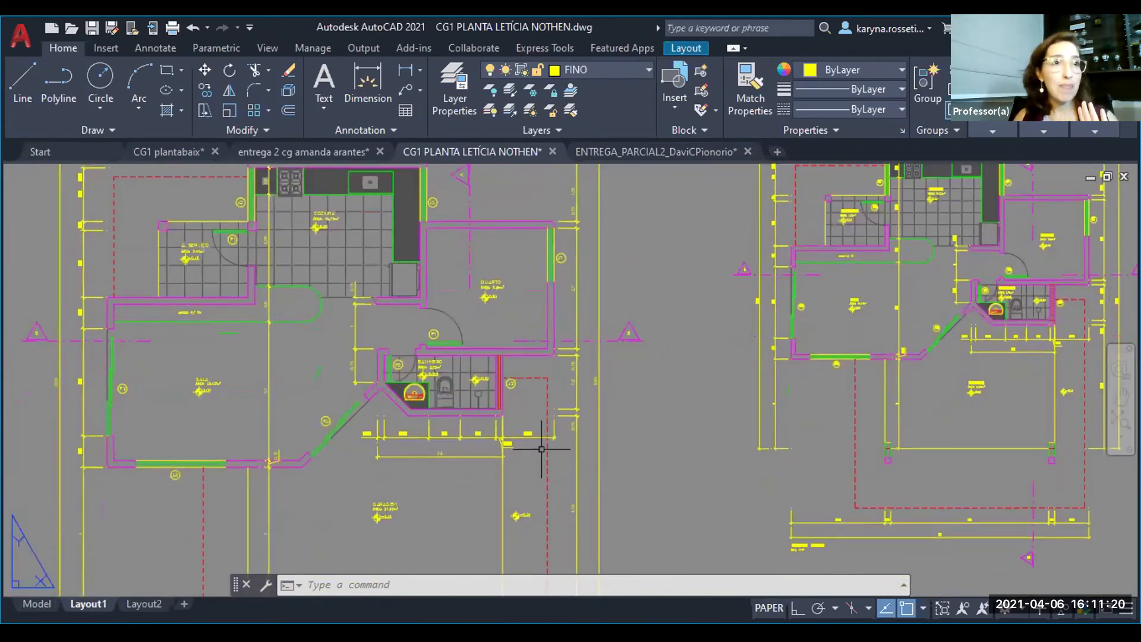
scroll(479, 423, "down", 2)
middle_click_drag(441, 405, 451, 347)
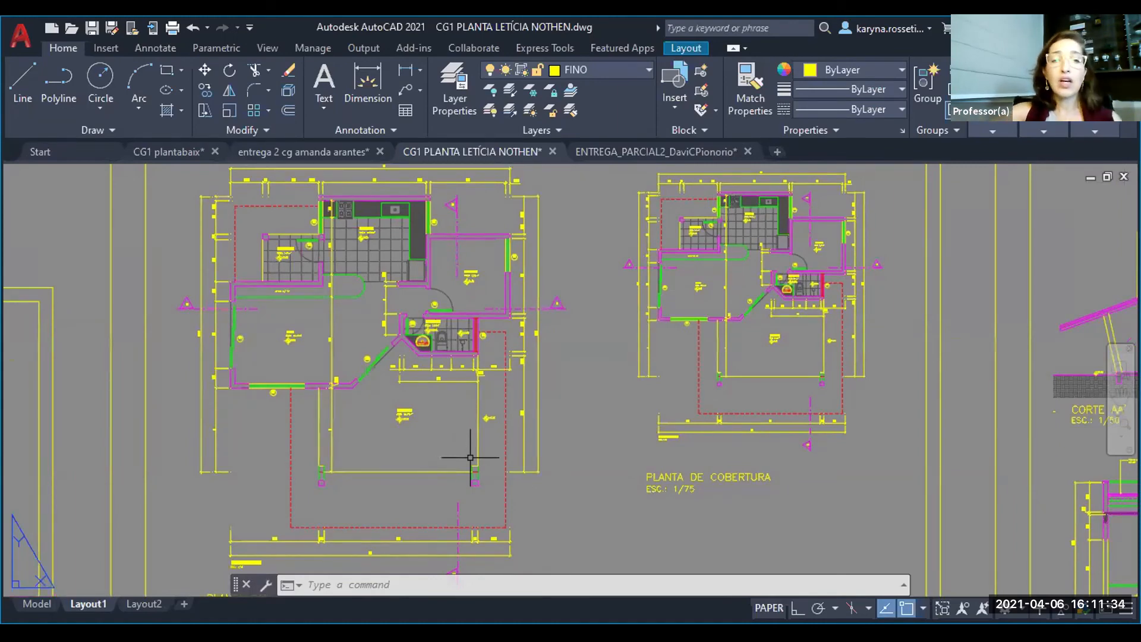
- Start a new plot of Layout1 and load the previous plot's settings as the page setup
key("ctrl+p")
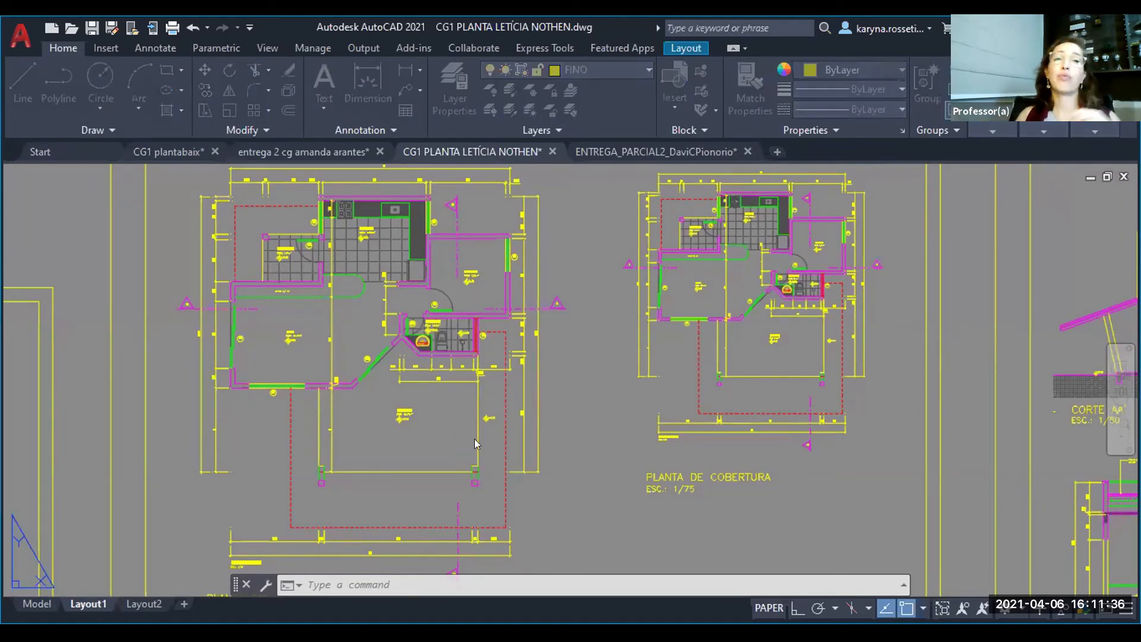
left_click(458, 369)
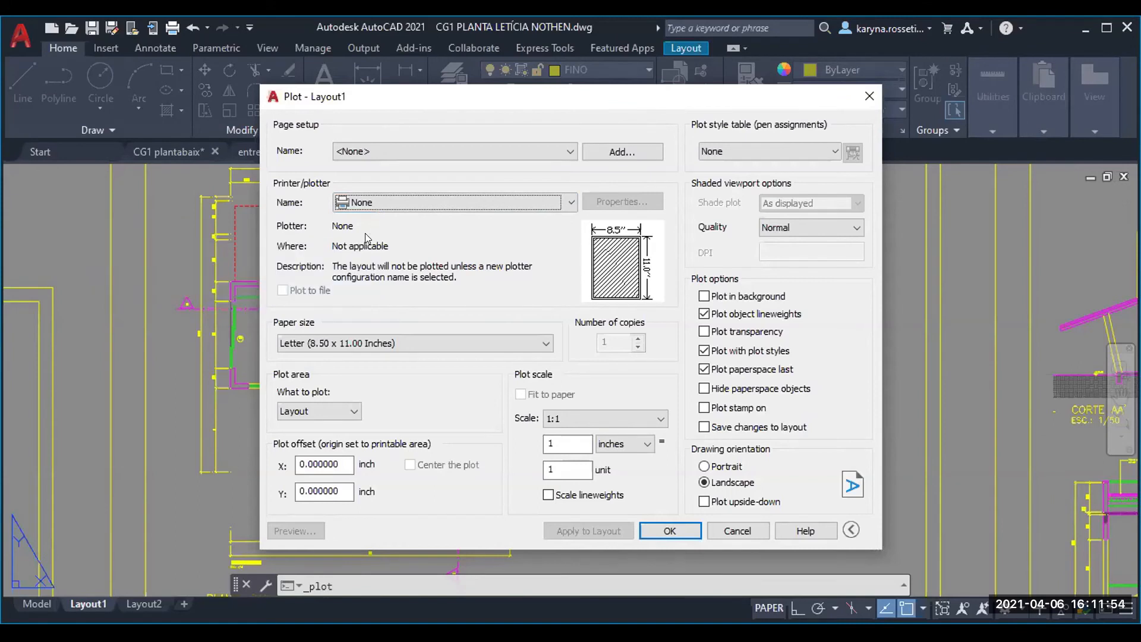
left_click(365, 154)
left_click(365, 154)
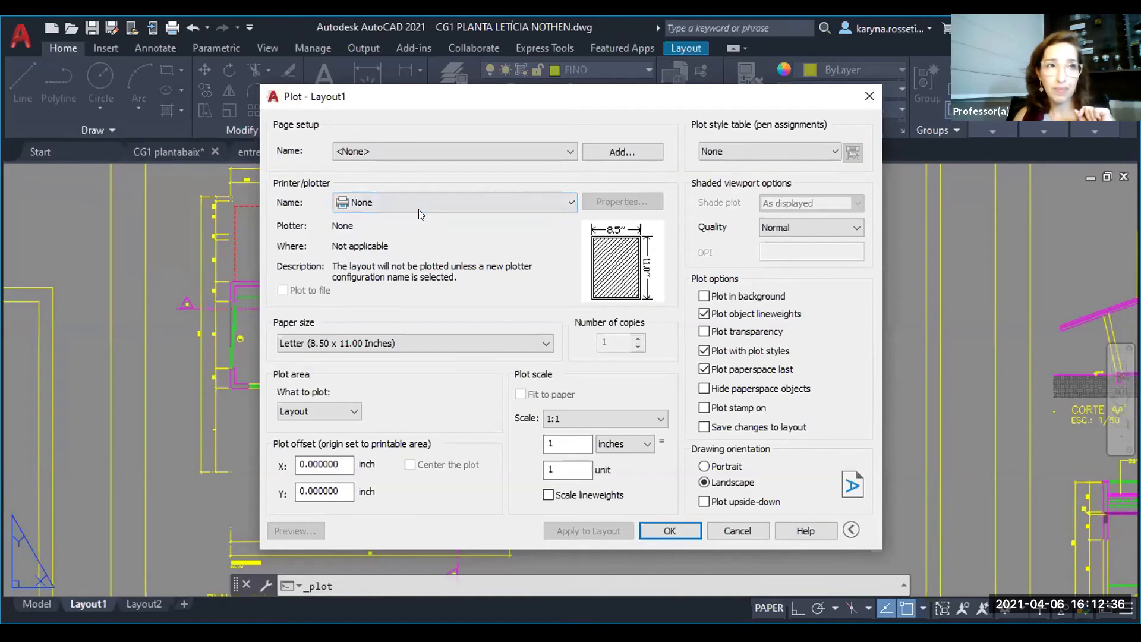
left_click(380, 151)
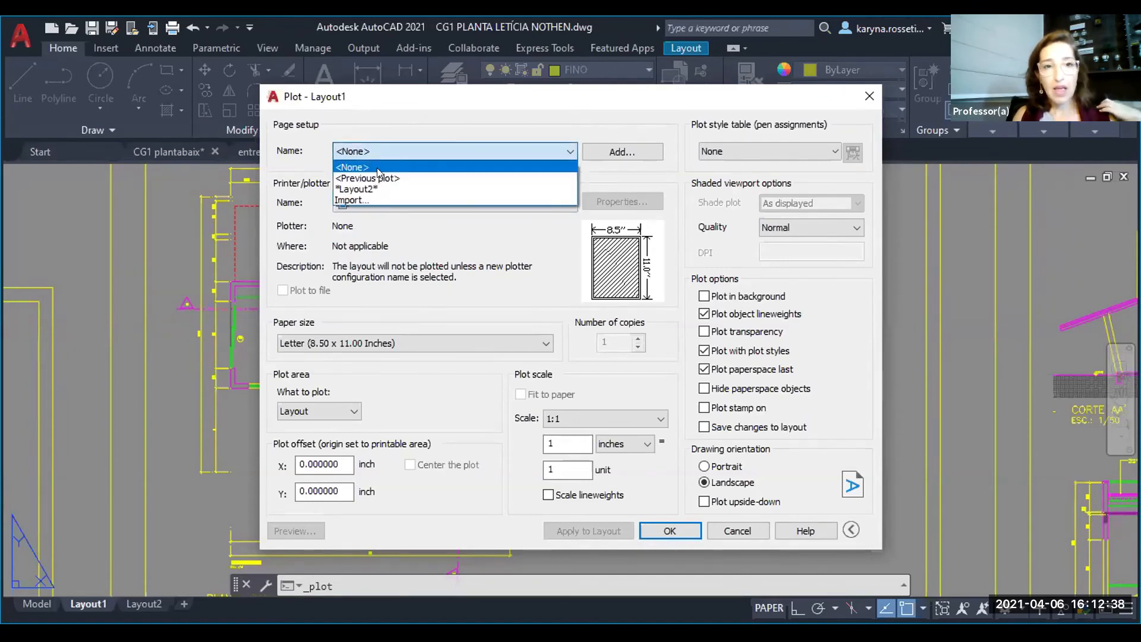
left_click(373, 173)
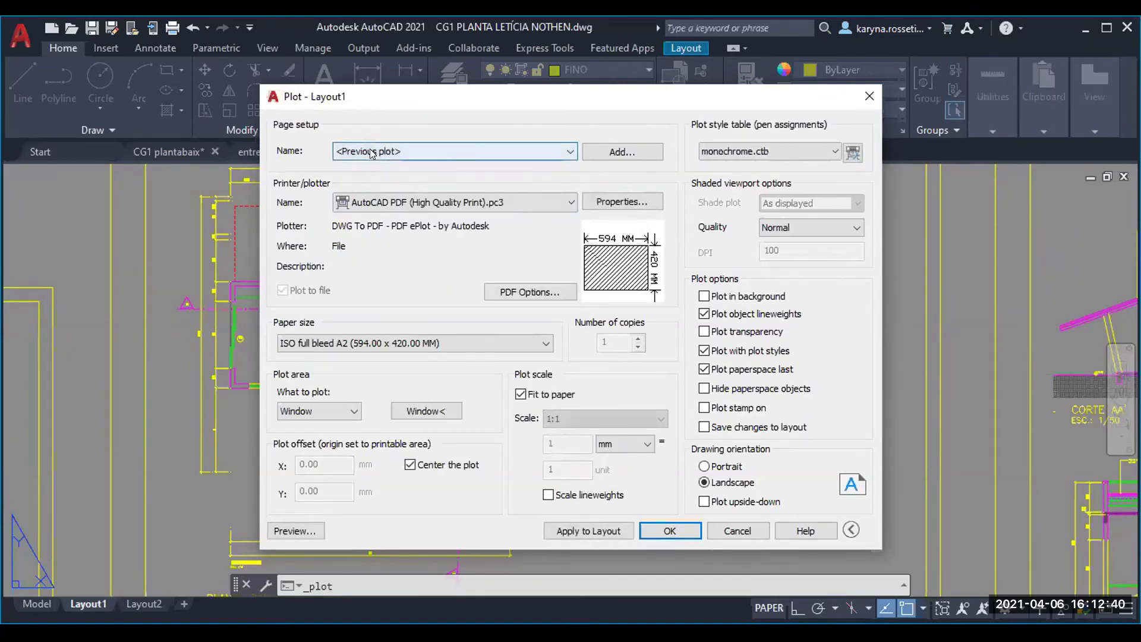
left_click(372, 152)
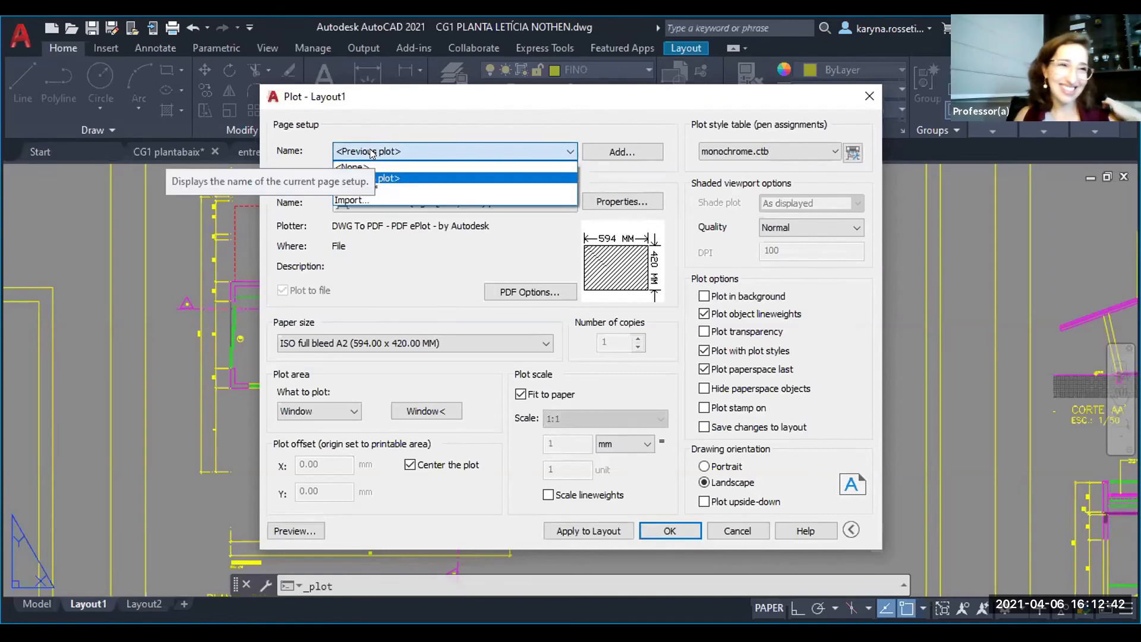
- Close the Layout1 plot setup without plotting
left_click(373, 153)
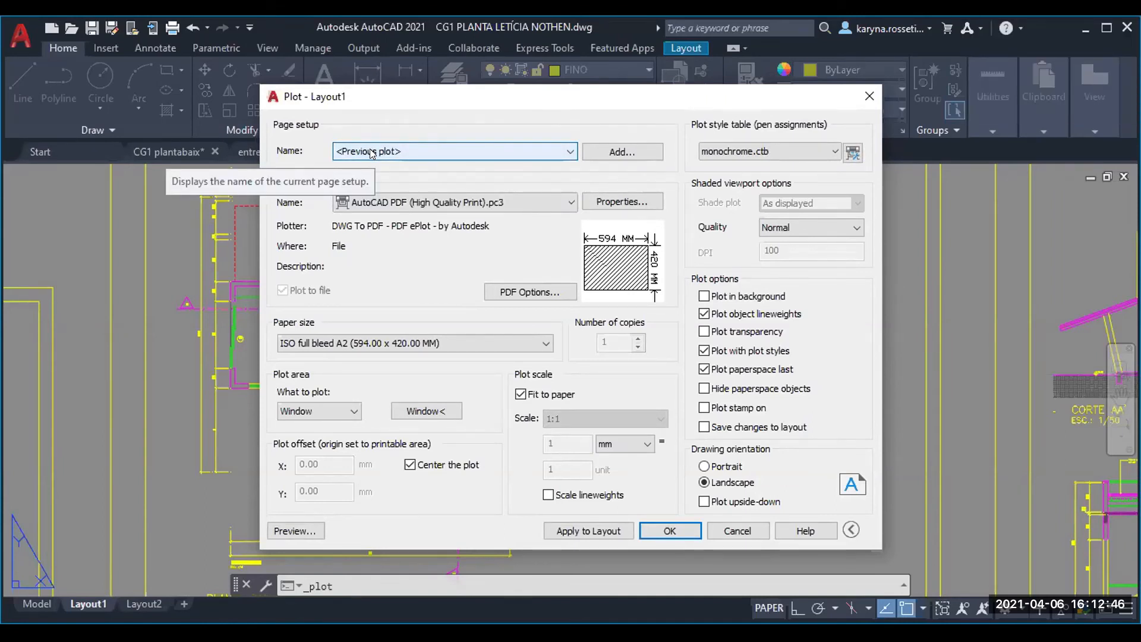
left_click(869, 97)
- Examine the floor plan, roof plan, section and elevation drawings across the Layout1 sheets
scroll(561, 418, "down", 2)
scroll(560, 418, "up", 4)
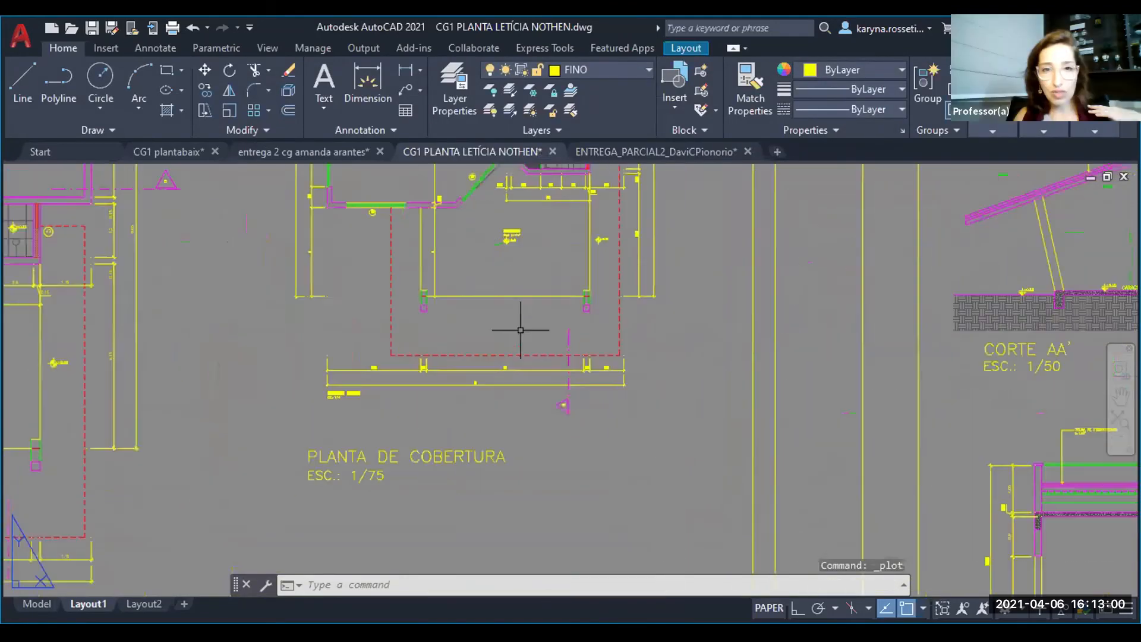
scroll(520, 329, "up", 2)
scroll(581, 355, "down", 2)
middle_click_drag(382, 363, 723, 376)
middle_click_drag(488, 388, 577, 379)
scroll(466, 403, "down", 2)
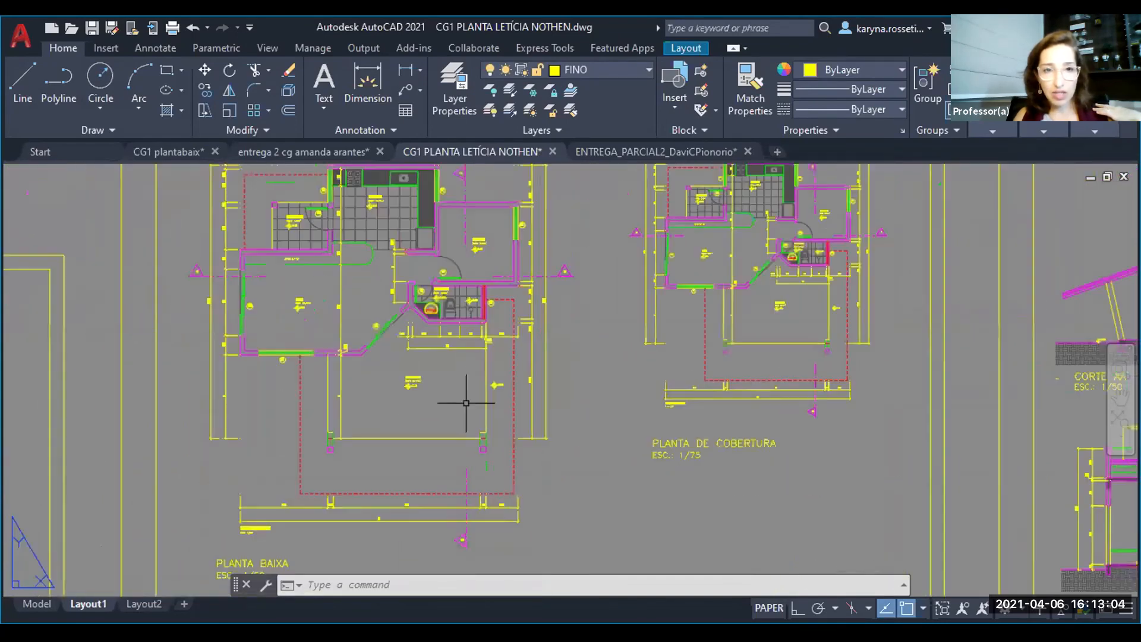
scroll(470, 395, "up", 3)
scroll(459, 410, "down", 1)
scroll(459, 410, "down", 2)
middle_click_drag(774, 476, 44, 284)
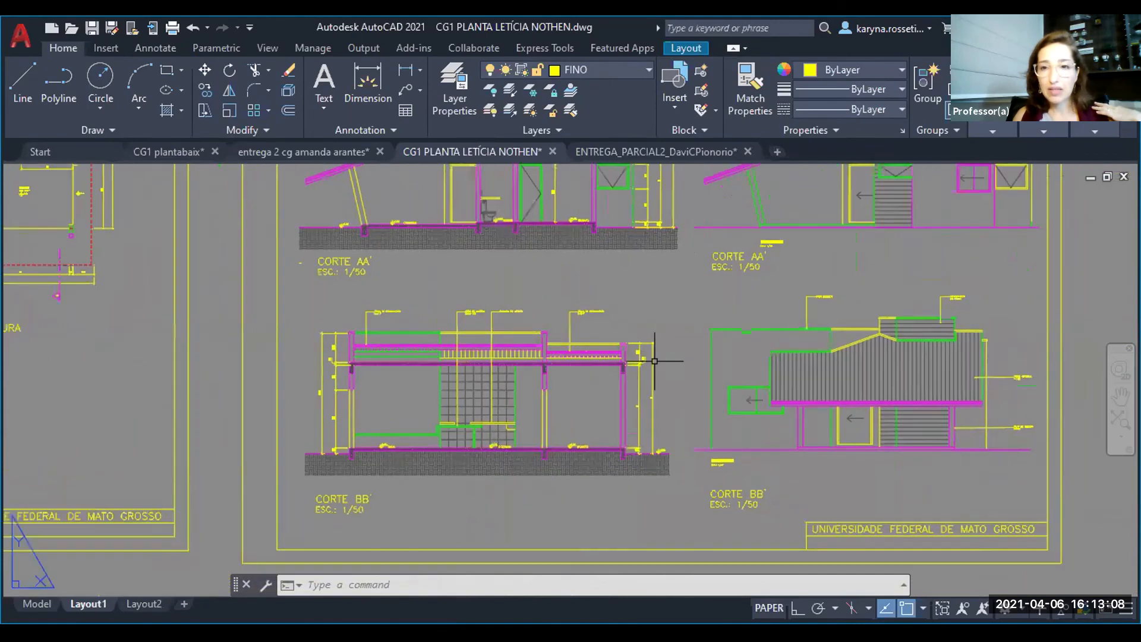
scroll(655, 362, "down", 2)
middle_click_drag(655, 361, 804, 372)
middle_click_drag(428, 384, 524, 414)
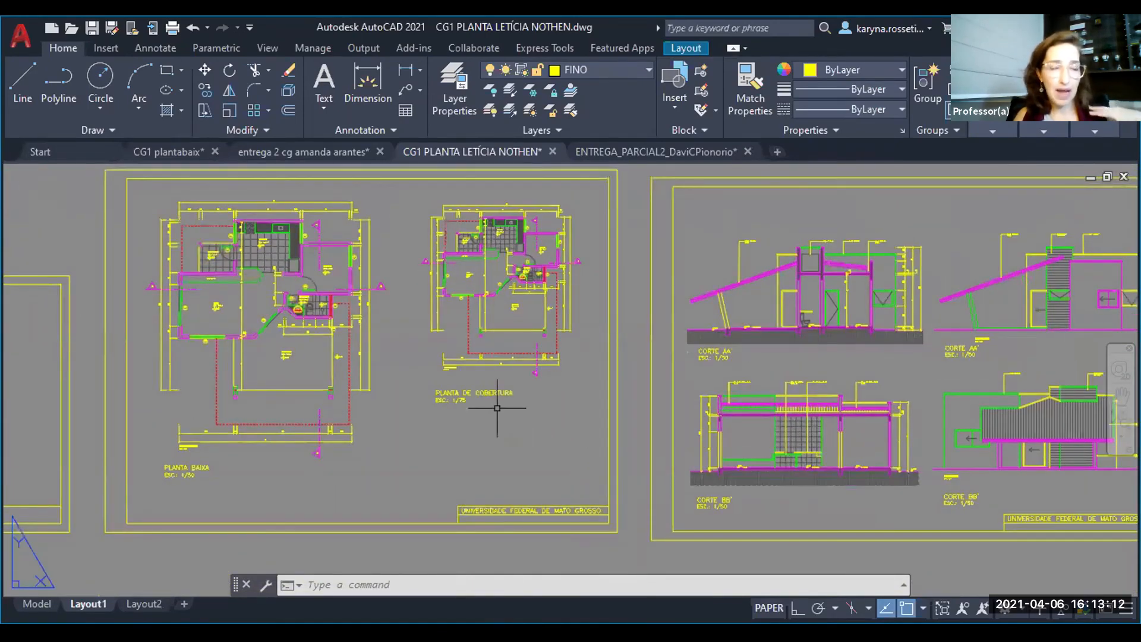
- Start a new plot of Layout1 with the previous plot's settings, and enable plot transparency and plotting in the background
double_click(469, 393)
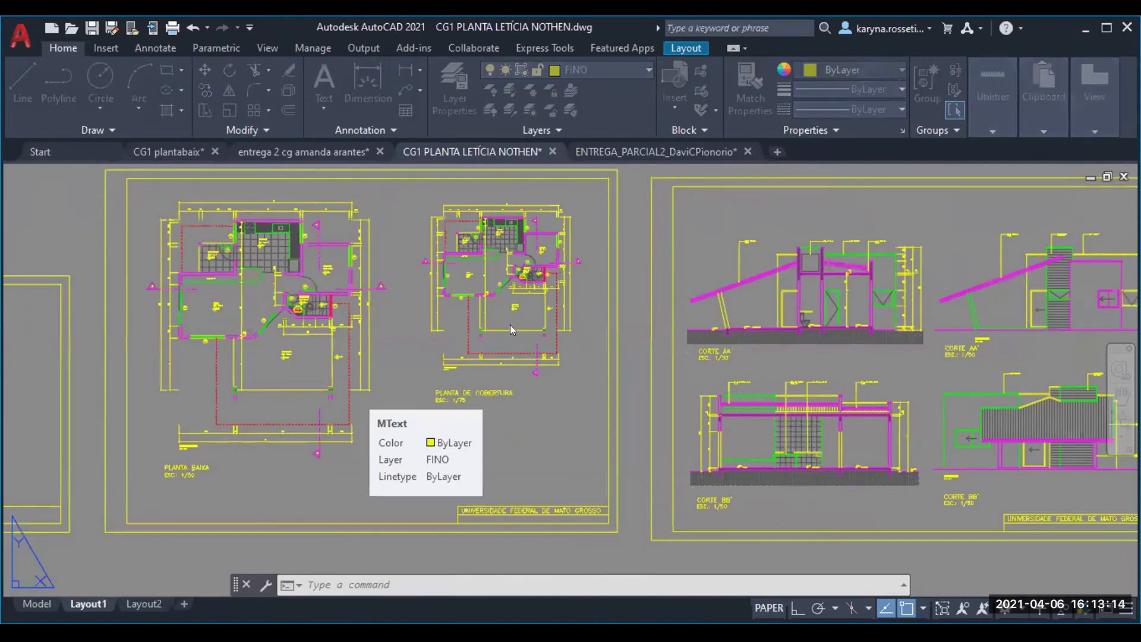
left_click(481, 363)
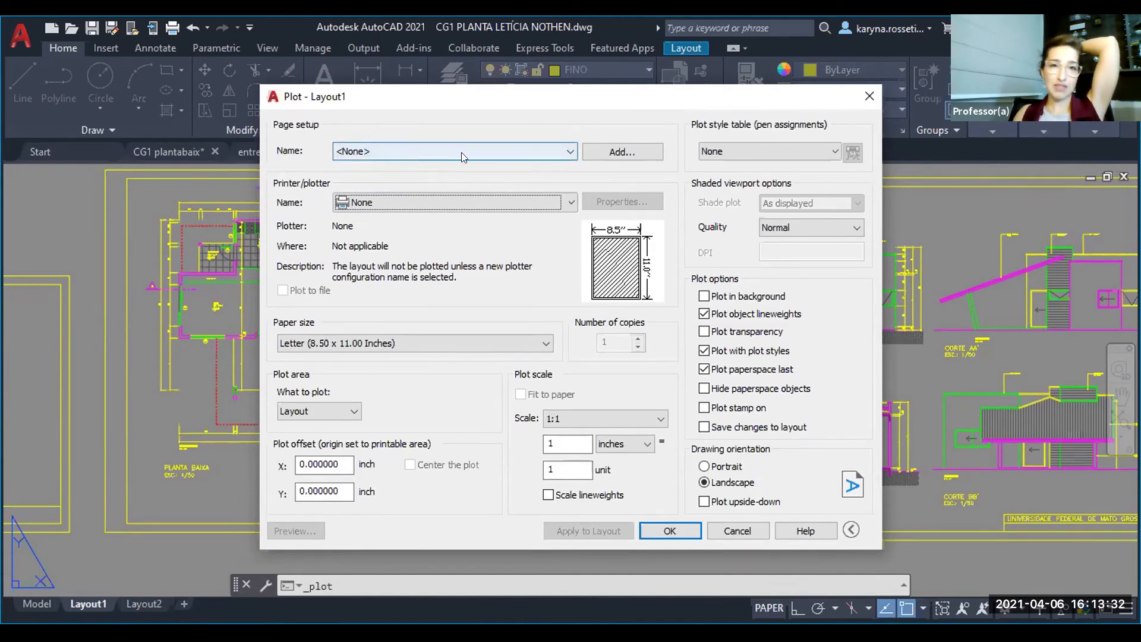
left_click(569, 152)
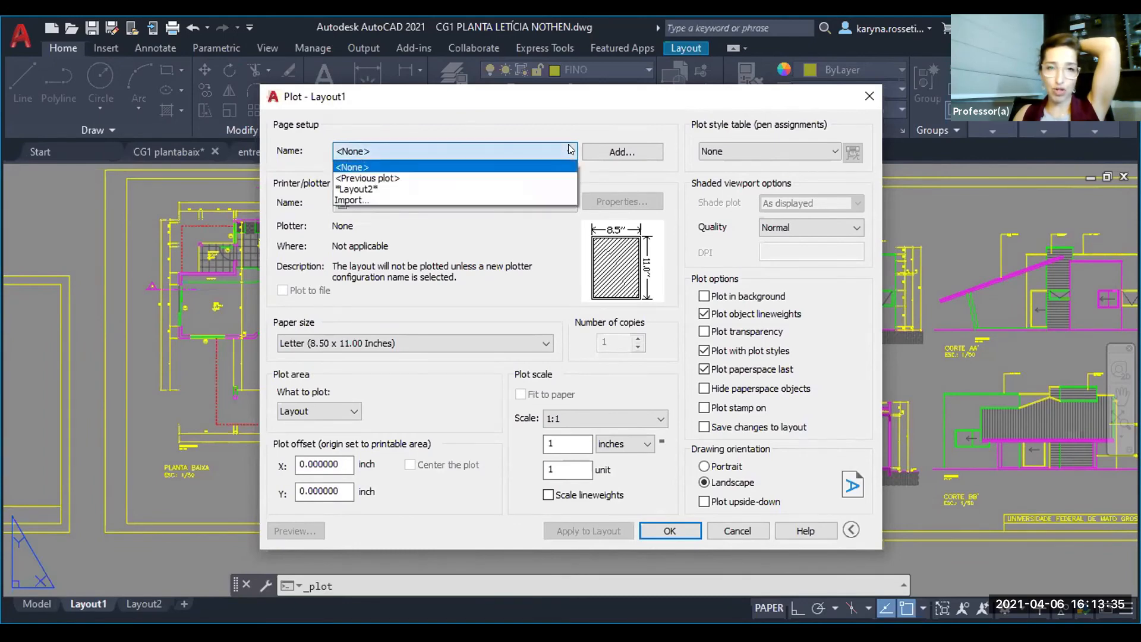
left_click(355, 178)
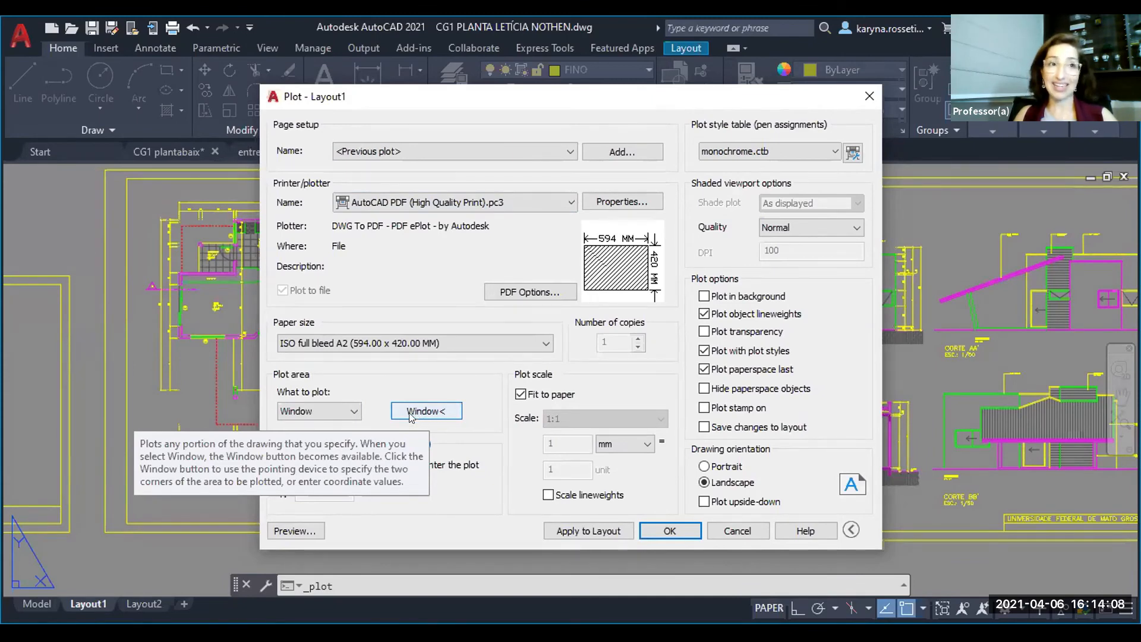
left_click(703, 332)
left_click(704, 296)
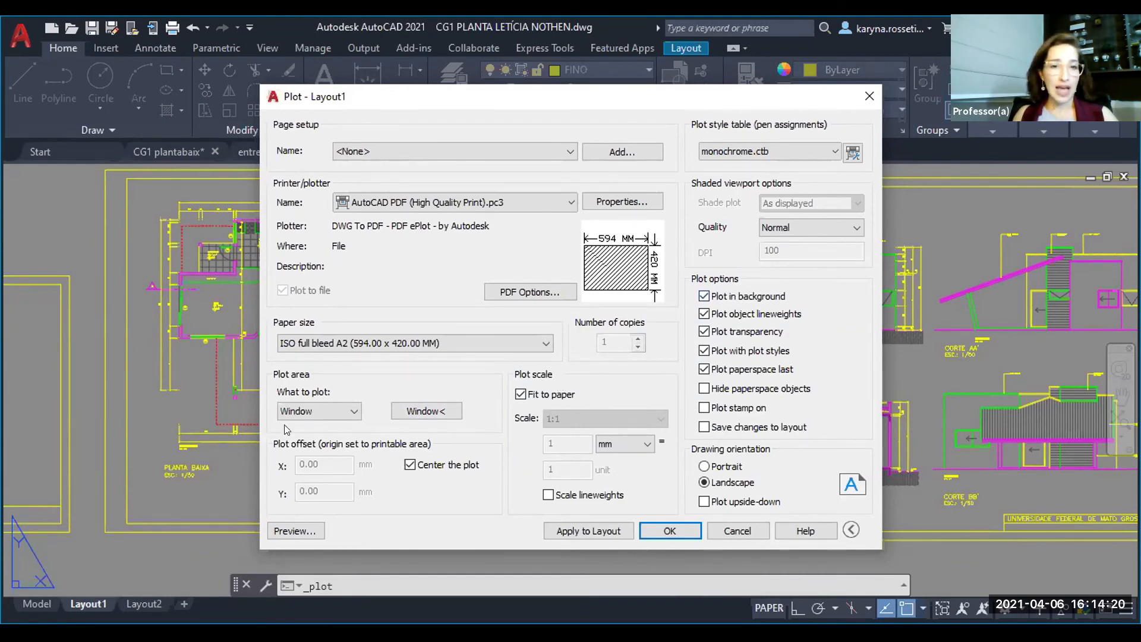
- Set the plot window to the outer border of the floor plan sheet and turn off Fit to paper for a 1:1 scale
left_click(425, 411)
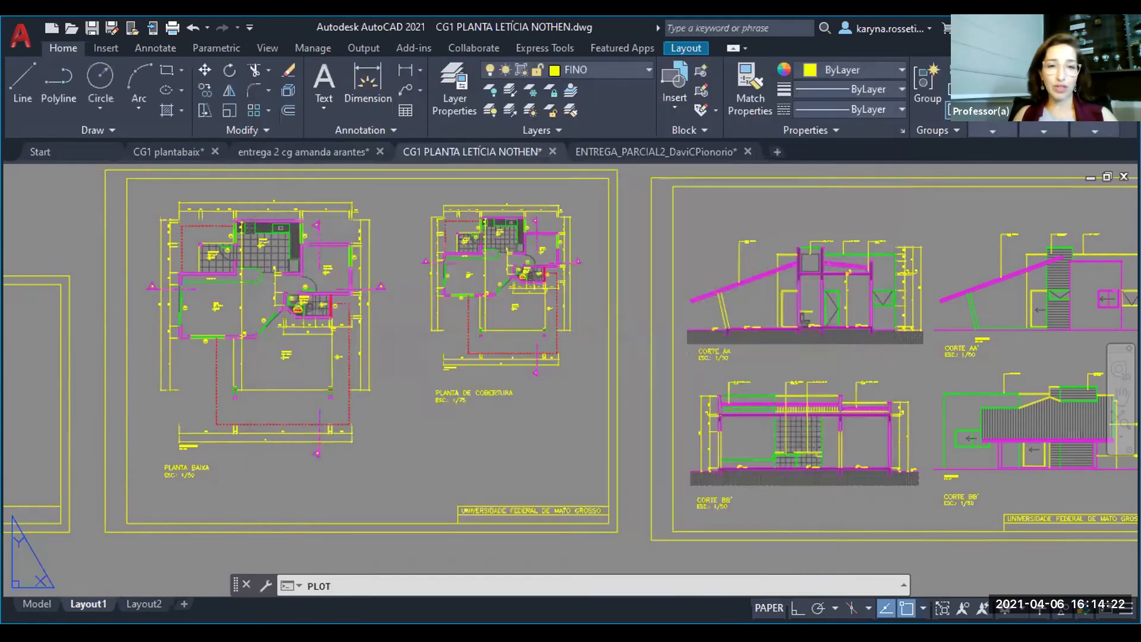
scroll(409, 409, "down", 2)
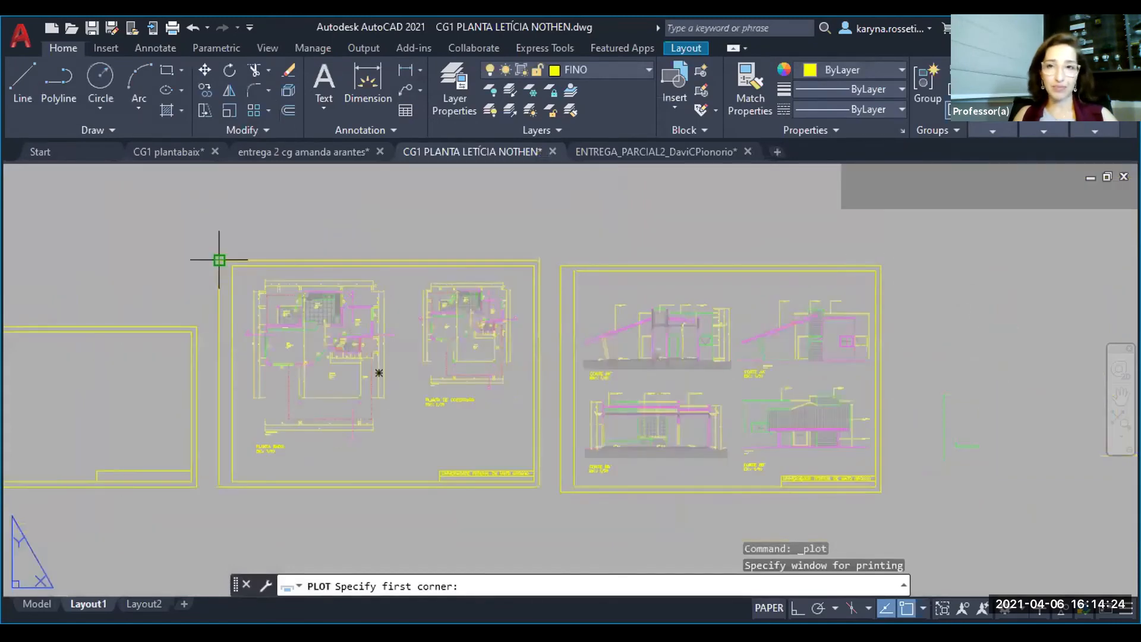
left_click(219, 260)
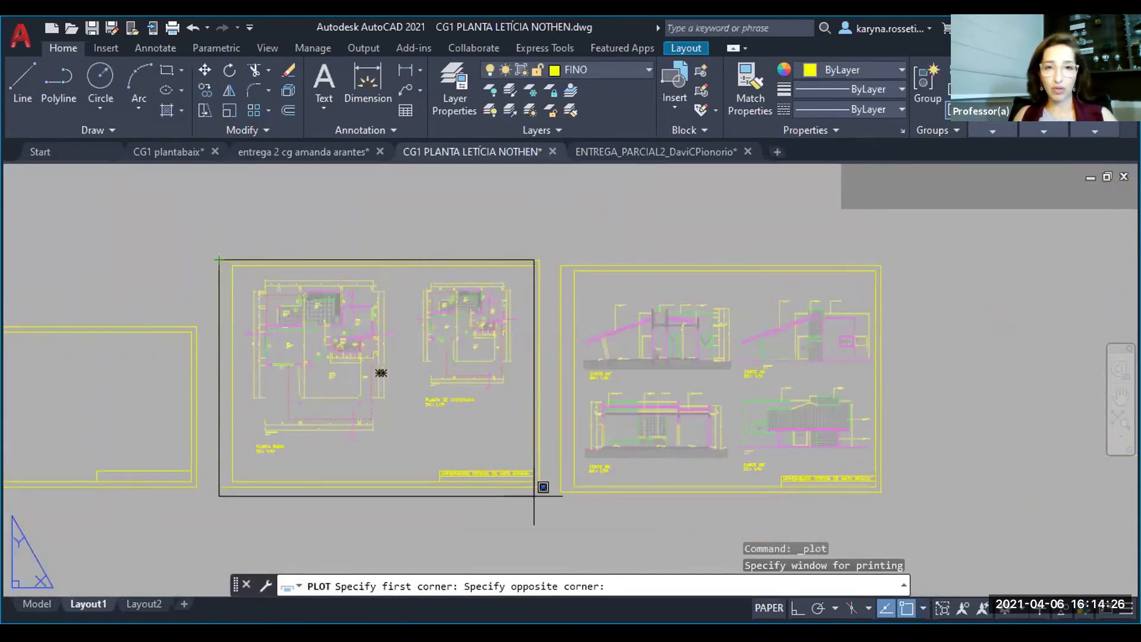
left_click(542, 487)
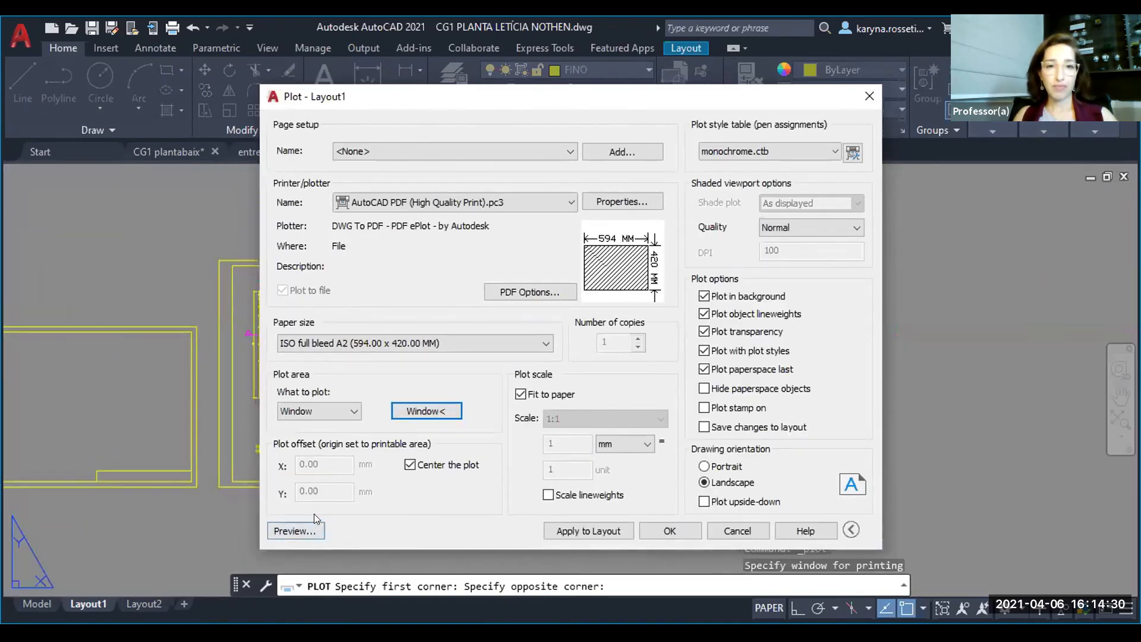
left_click(521, 394)
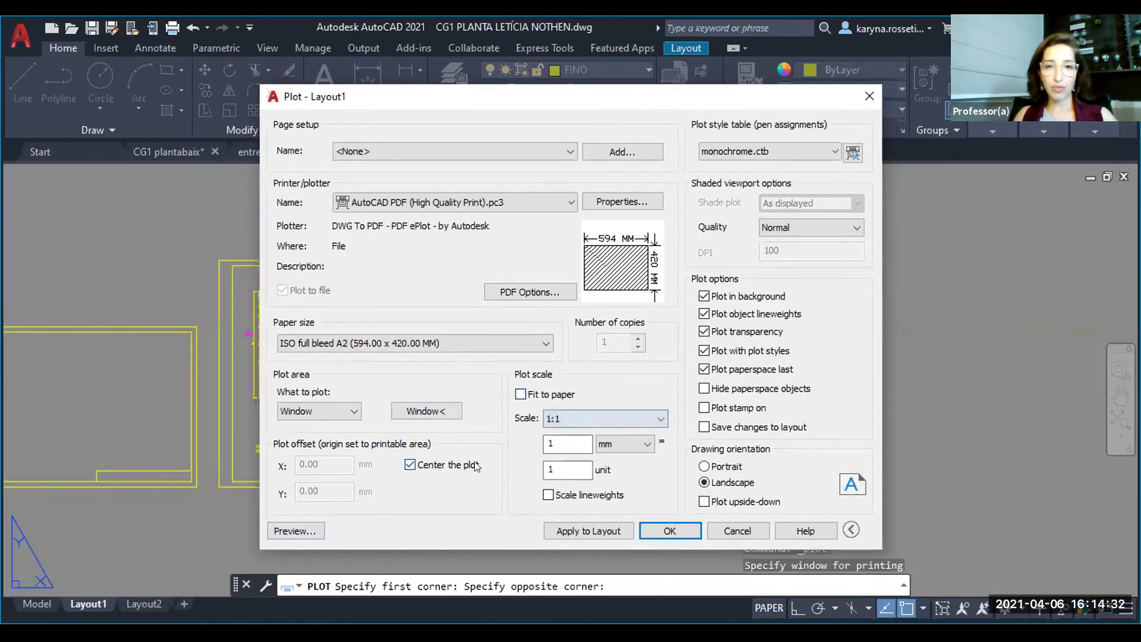
- Preview the plot and examine the section lines, dashed roof projection and wall lineweights on the floor plan
left_click(283, 530)
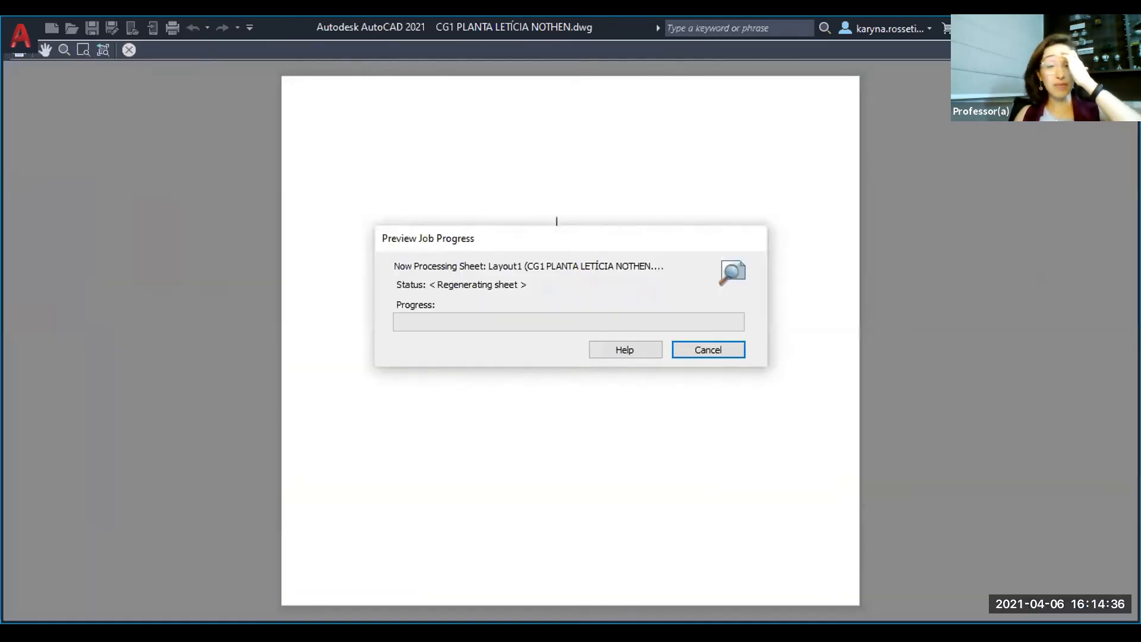
scroll(488, 339, "up", 5)
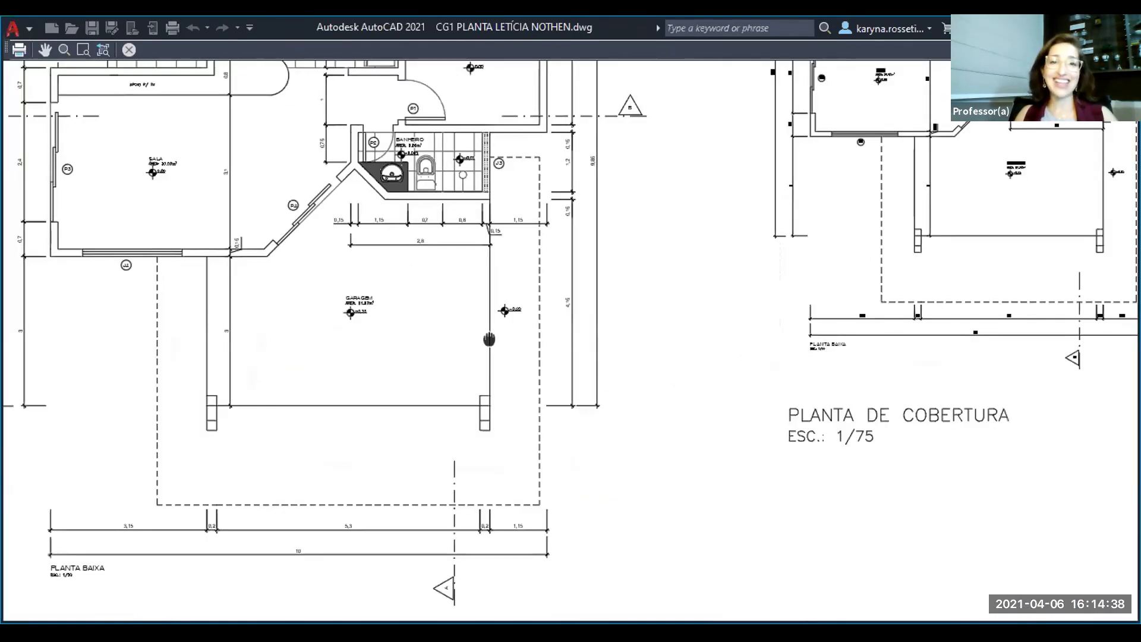
middle_click_drag(489, 339, 489, 365)
scroll(543, 235, "up", 5)
middle_click_drag(570, 263, 548, 367)
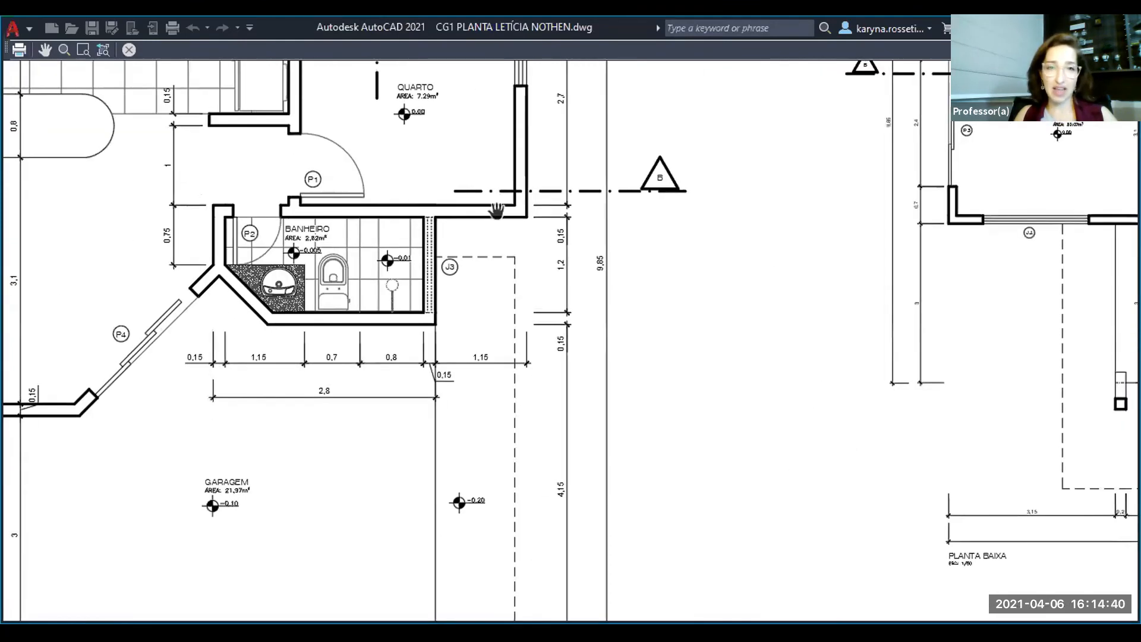
middle_click_drag(496, 209, 494, 250)
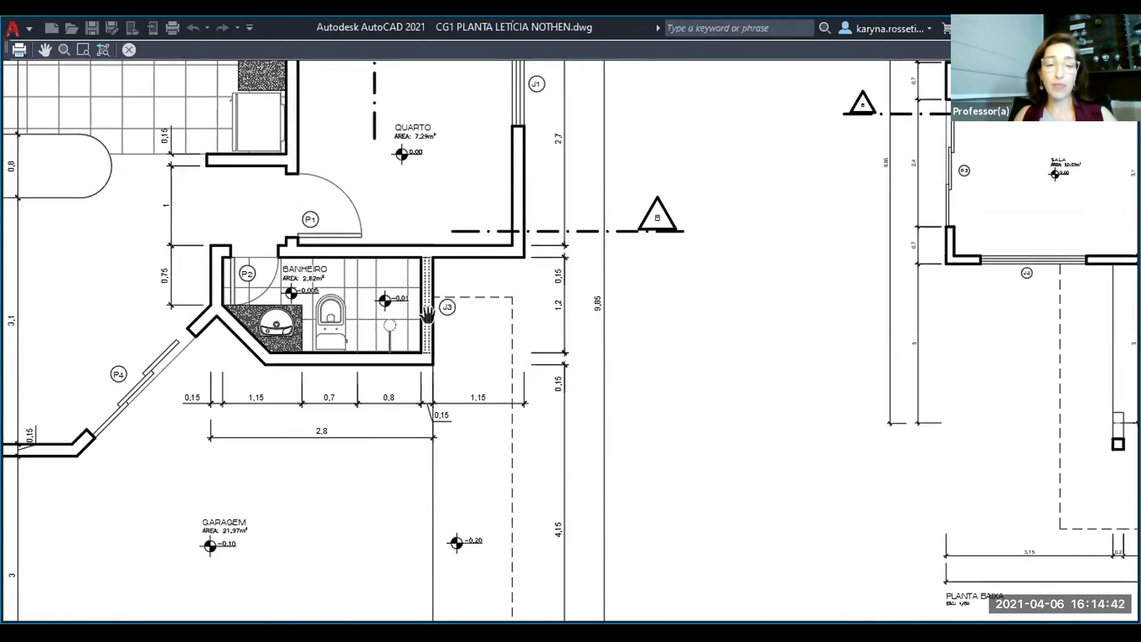
middle_click_drag(428, 315, 430, 358)
scroll(428, 351, "up", 5)
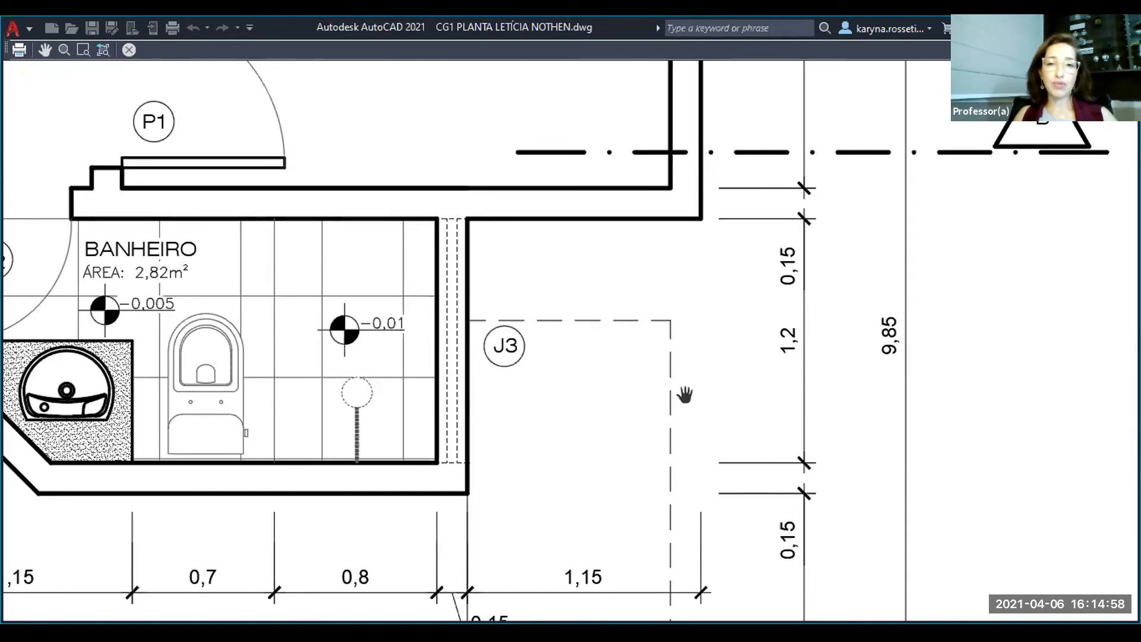
scroll(685, 395, "down", 4)
scroll(677, 393, "down", 3)
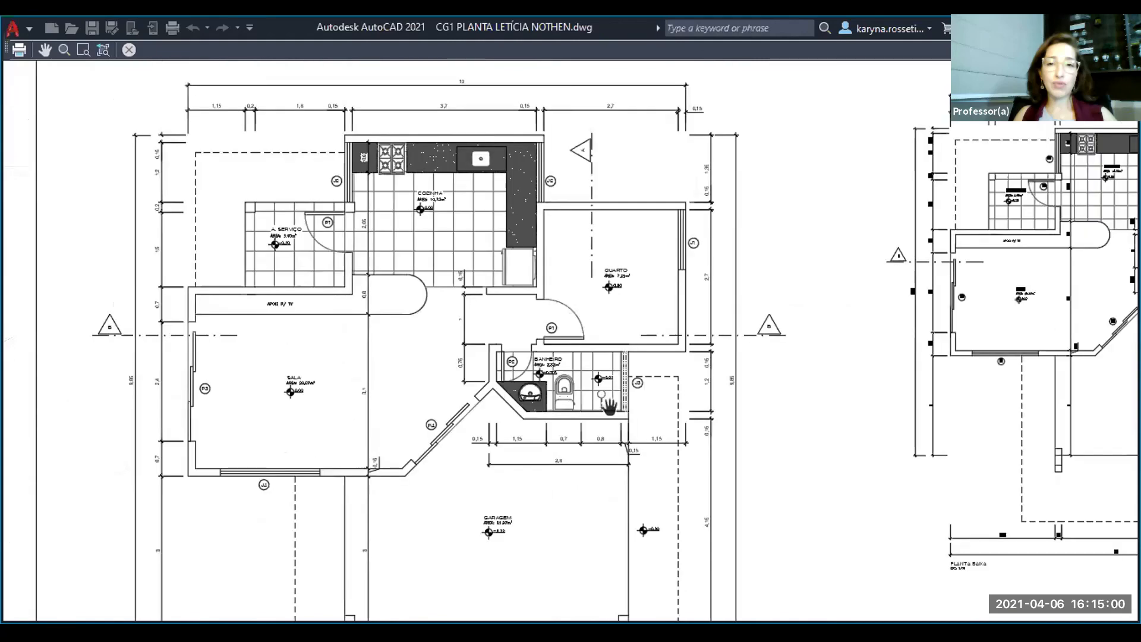
left_click_drag(622, 459, 600, 376)
left_click_drag(479, 459, 390, 474)
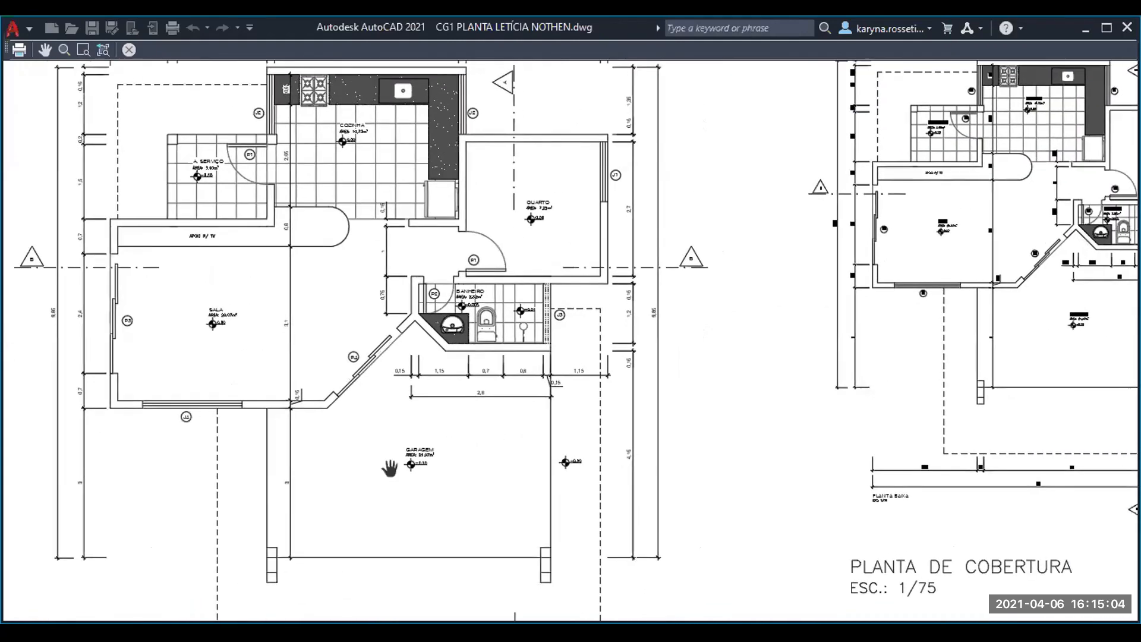
- Examine the bathroom fixtures, dashed shower and window J3 linework closely in the plot preview
scroll(530, 323, "up", 4)
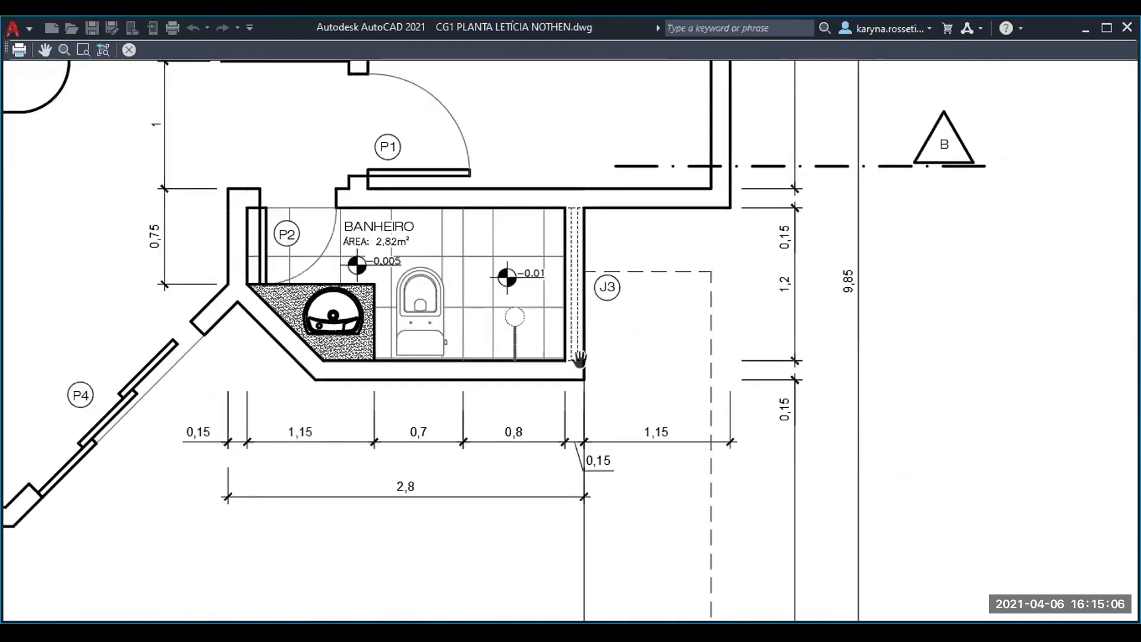
scroll(532, 325, "up", 2)
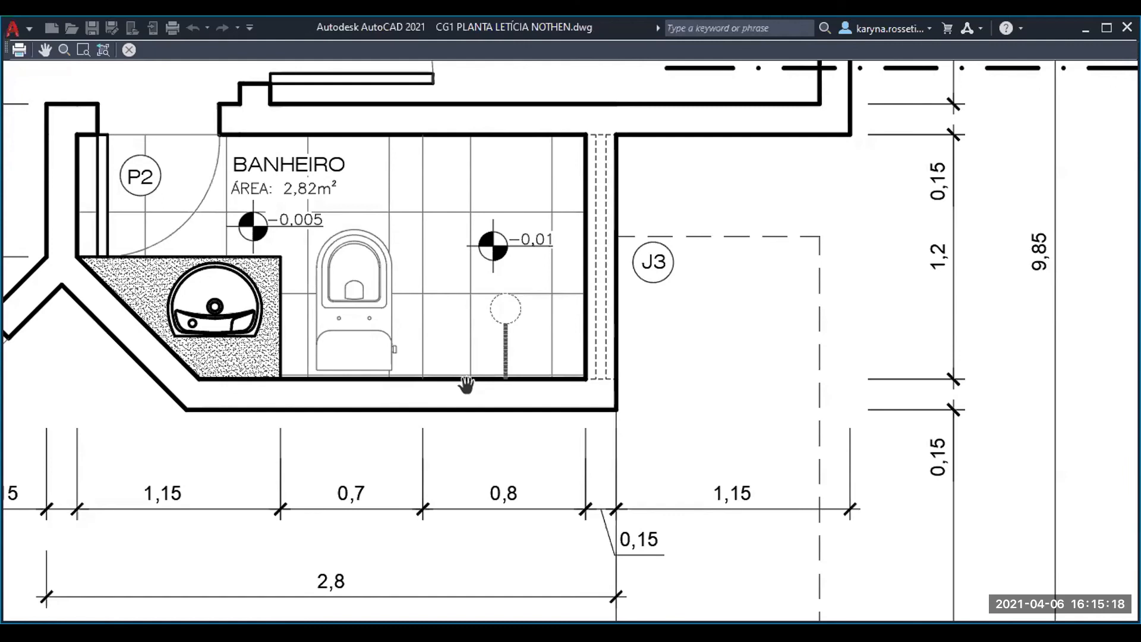
scroll(541, 328, "up", 2)
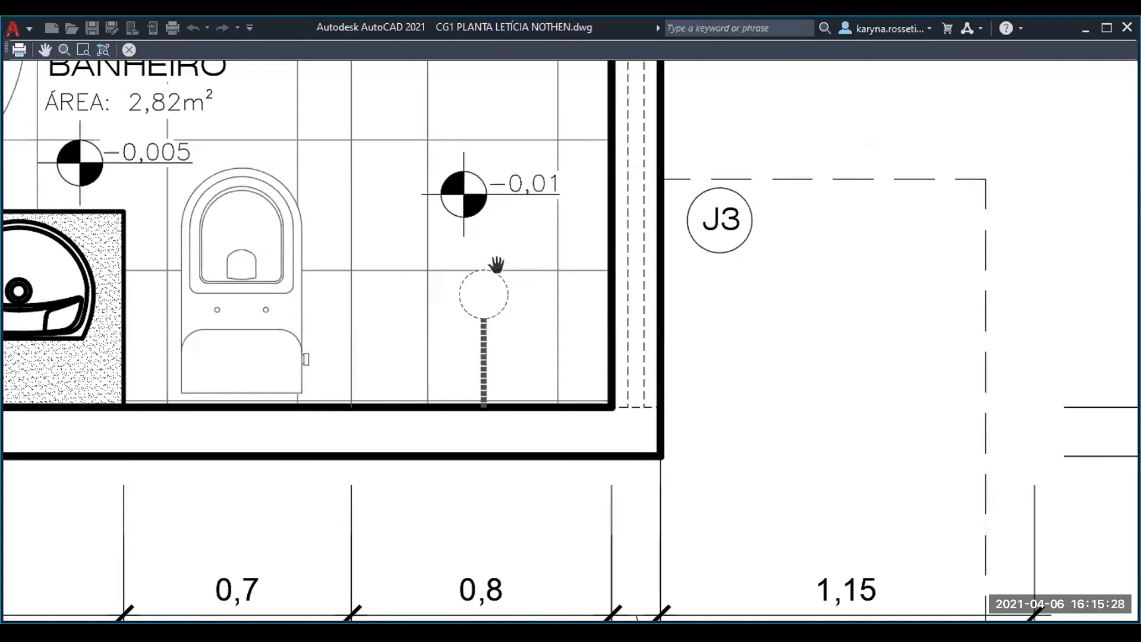
scroll(497, 272, "down", 3)
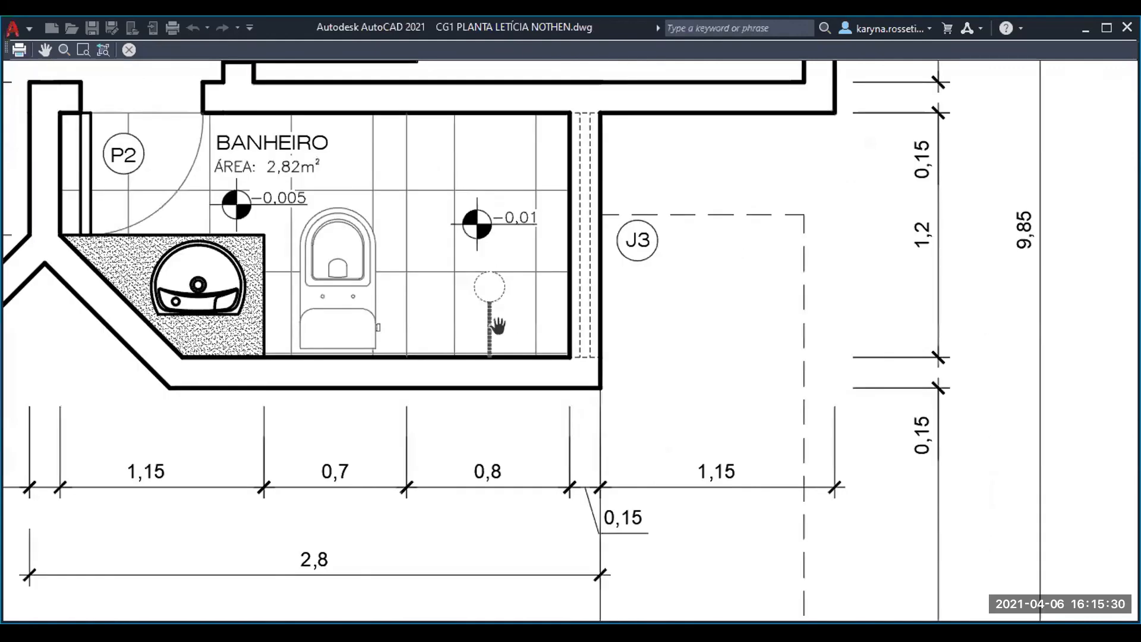
scroll(403, 226, "down", 3)
scroll(300, 220, "up", 4)
scroll(265, 217, "up", 2)
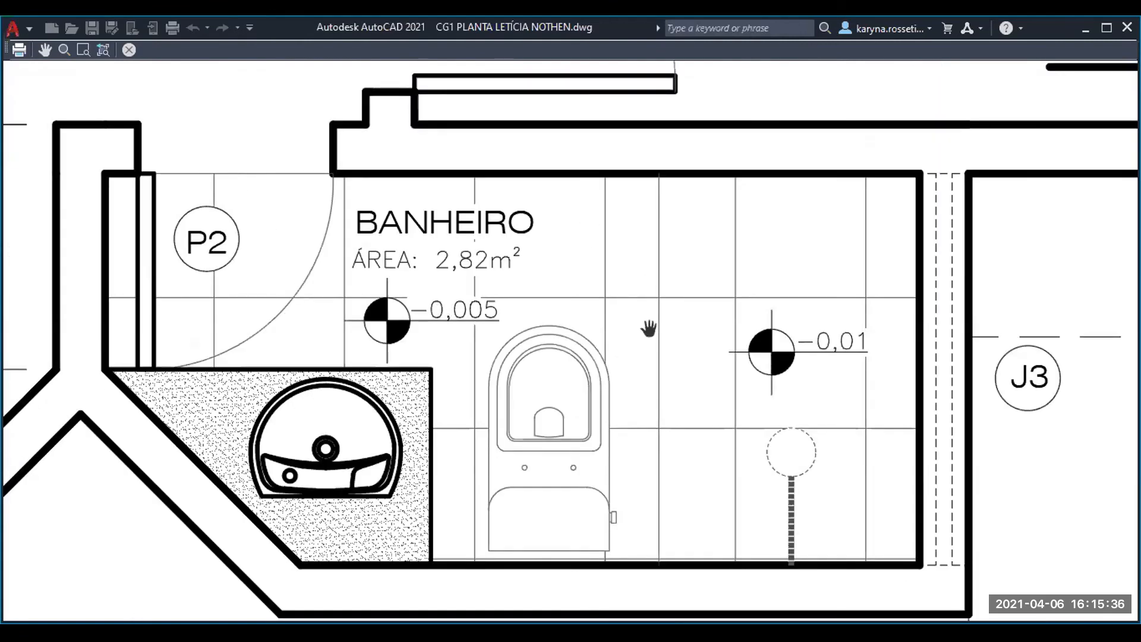
- Examine the kitchen countertop hatch and fixtures, and the living room's walls, doors and windows in the plot preview
scroll(649, 328, "down", 4)
scroll(624, 172, "up", 3)
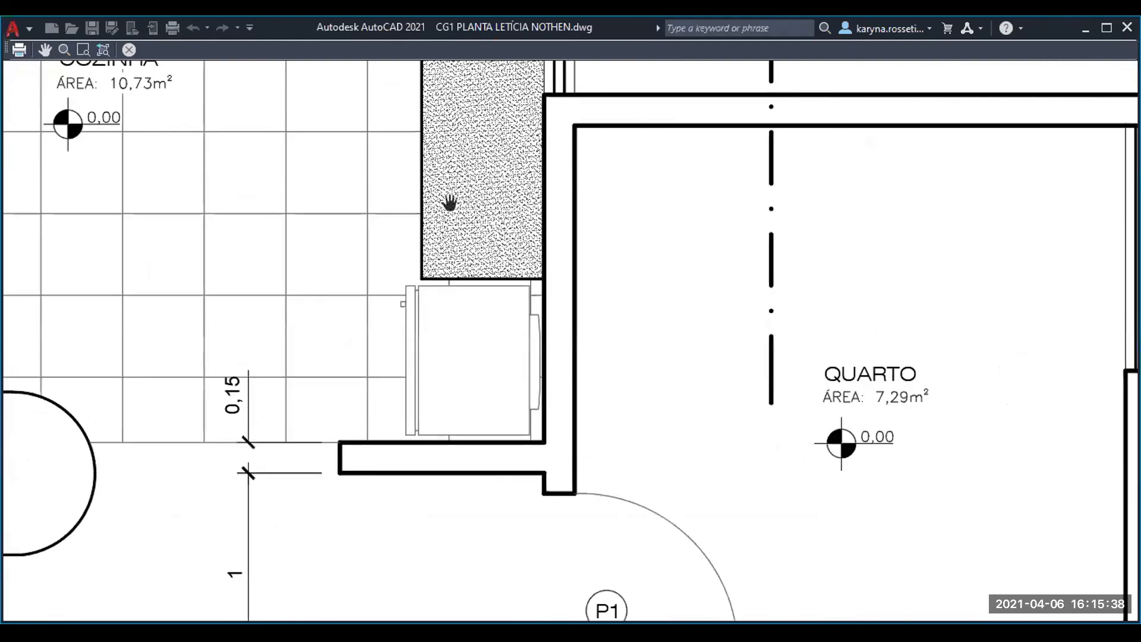
scroll(449, 203, "up", 4)
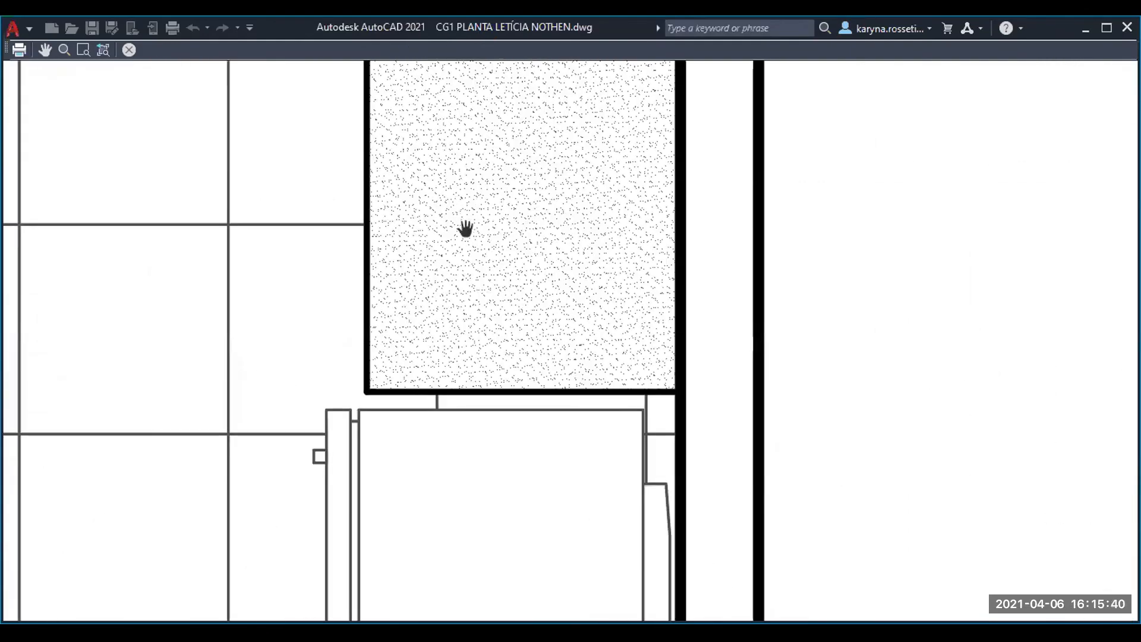
scroll(466, 229, "down", 2)
middle_click_drag(316, 201, 476, 358)
scroll(447, 287, "down", 4)
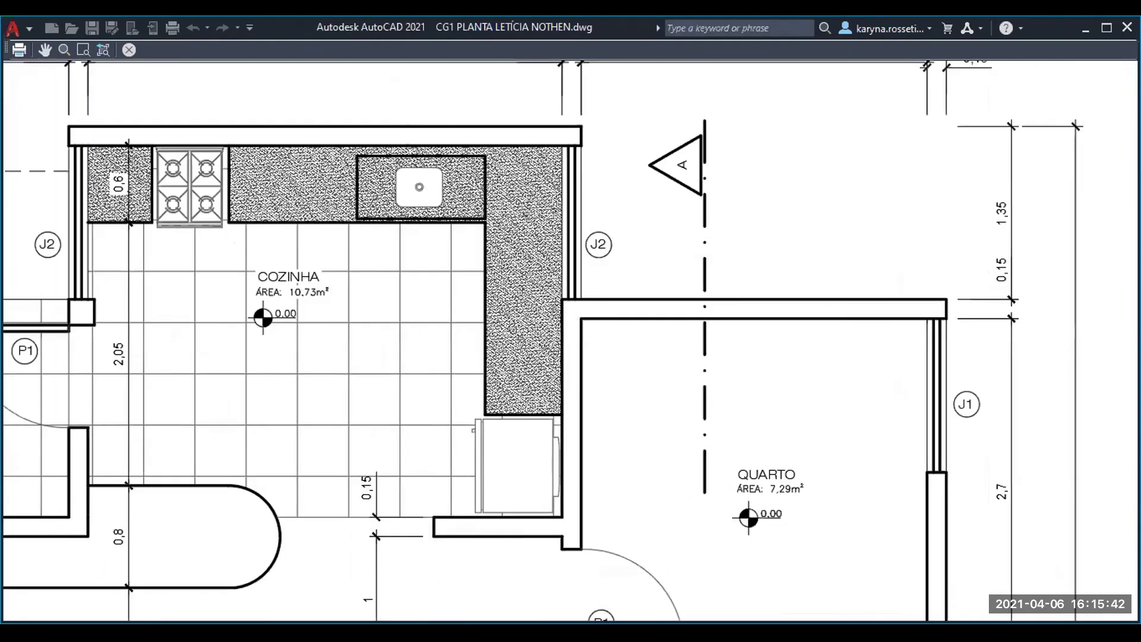
scroll(316, 190, "up", 4)
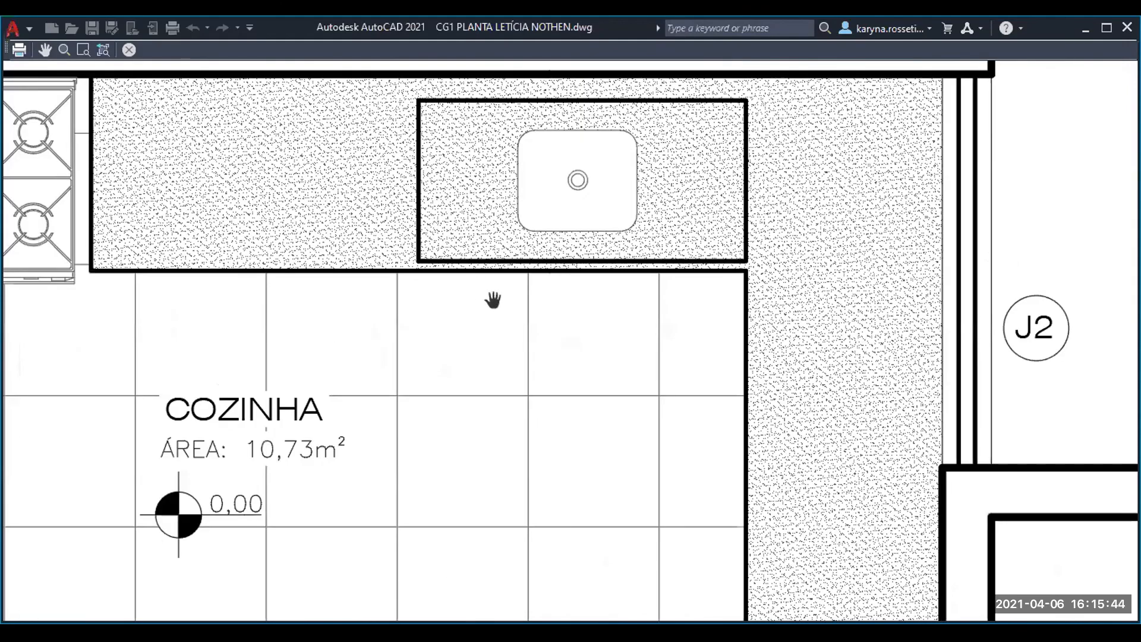
scroll(494, 300, "down", 2)
middle_click_drag(418, 321, 635, 268)
middle_click_drag(339, 302, 369, 303)
scroll(354, 275, "down", 2)
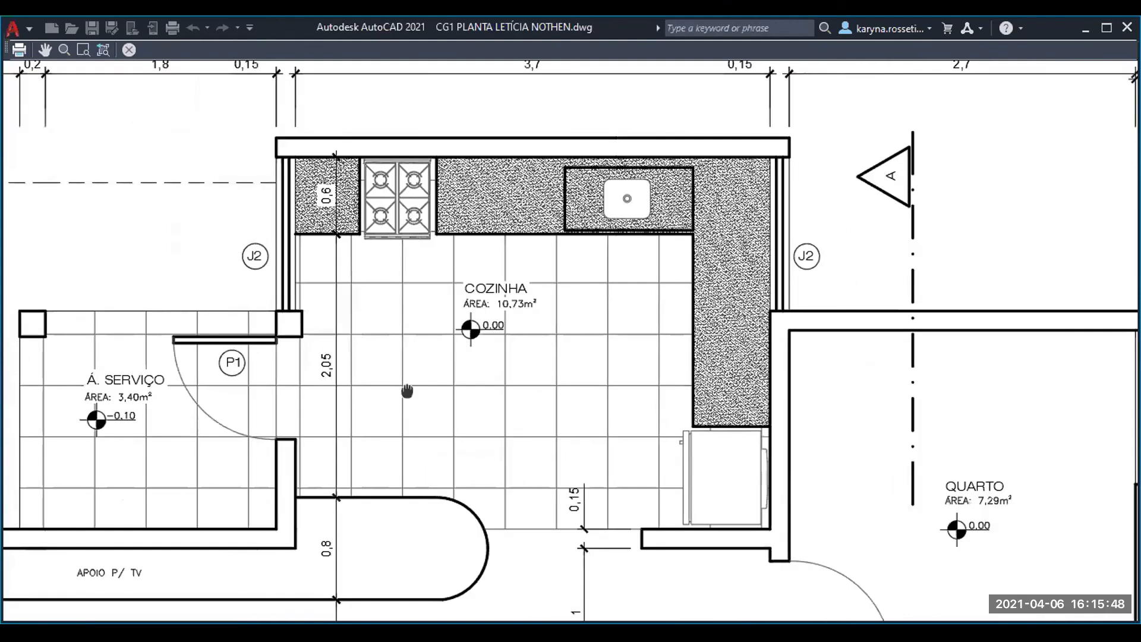
middle_click_drag(407, 391, 334, 292)
middle_click_drag(434, 371, 536, 185)
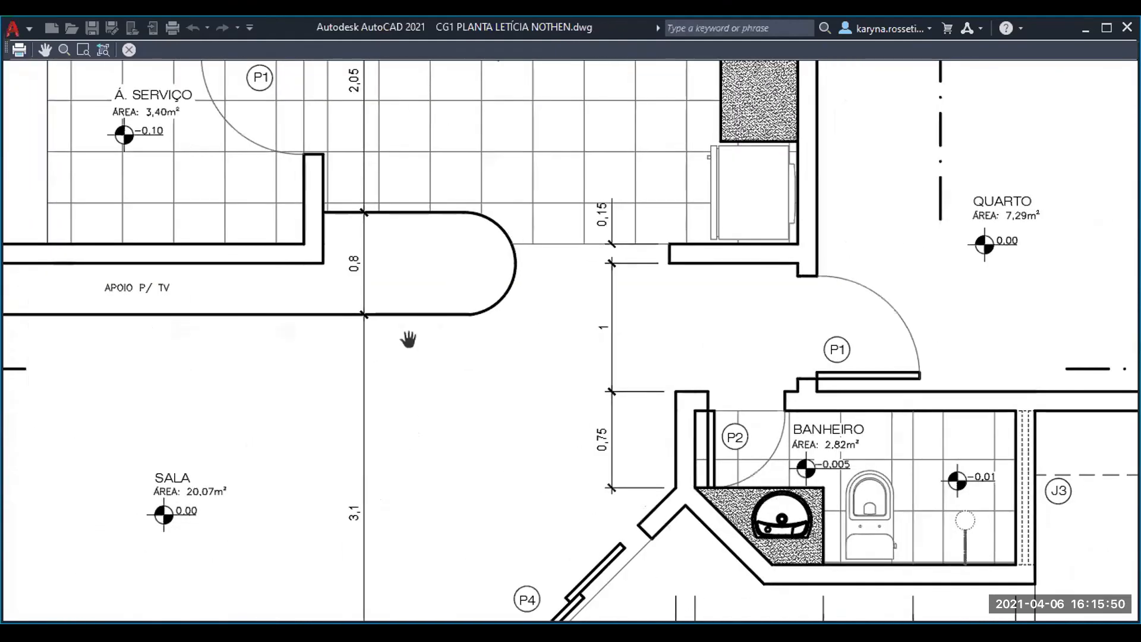
middle_click_drag(504, 433, 560, 256)
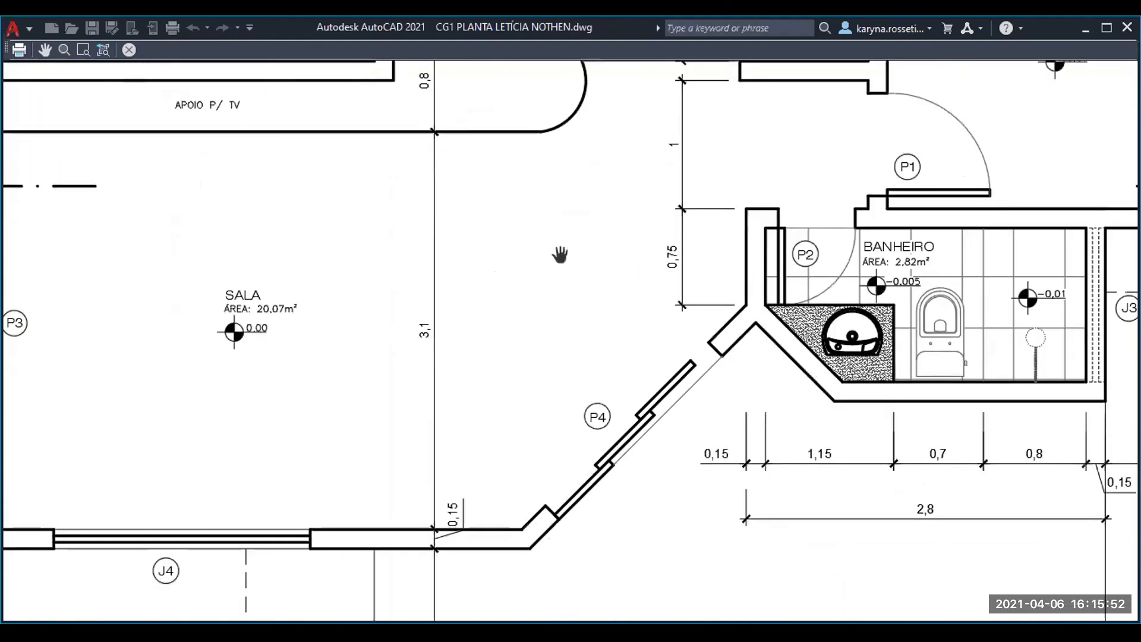
middle_click_drag(168, 387, 430, 308)
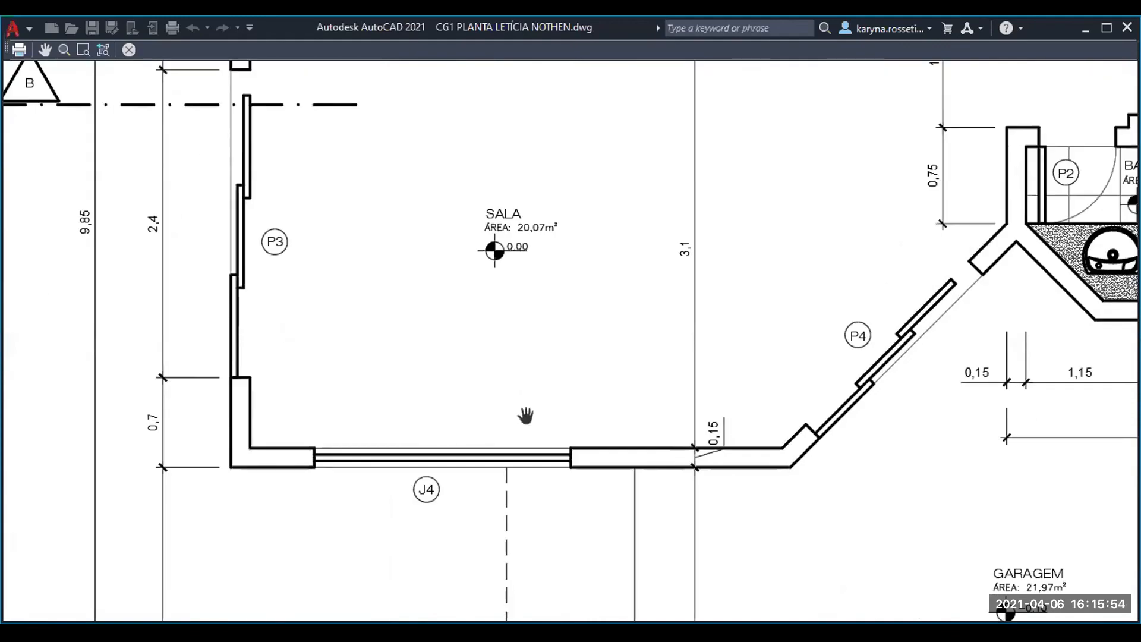
- Examine the garage's pillars, dashed beam lines, roof projection and dimension lines in the plot preview
middle_click_drag(678, 548, 468, 348)
scroll(387, 365, "down", 2)
middle_click_drag(636, 419, 337, 485)
middle_click_drag(775, 354, 473, 426)
middle_click_drag(805, 396, 509, 332)
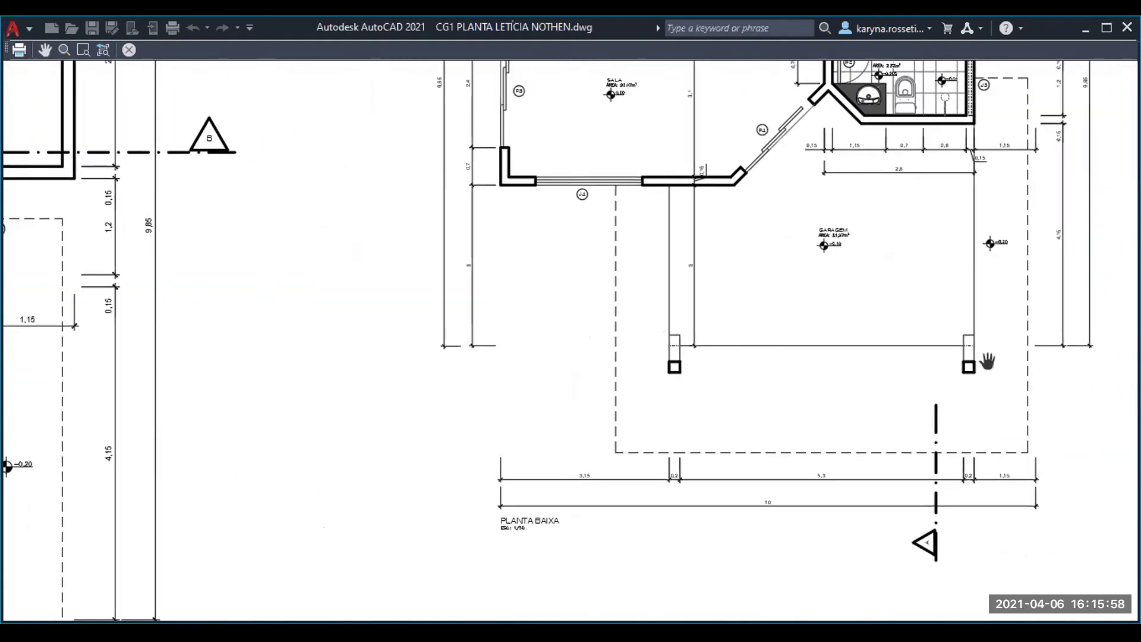
middle_click_drag(986, 362, 767, 401)
scroll(734, 382, "up", 2)
scroll(728, 381, "up", 2)
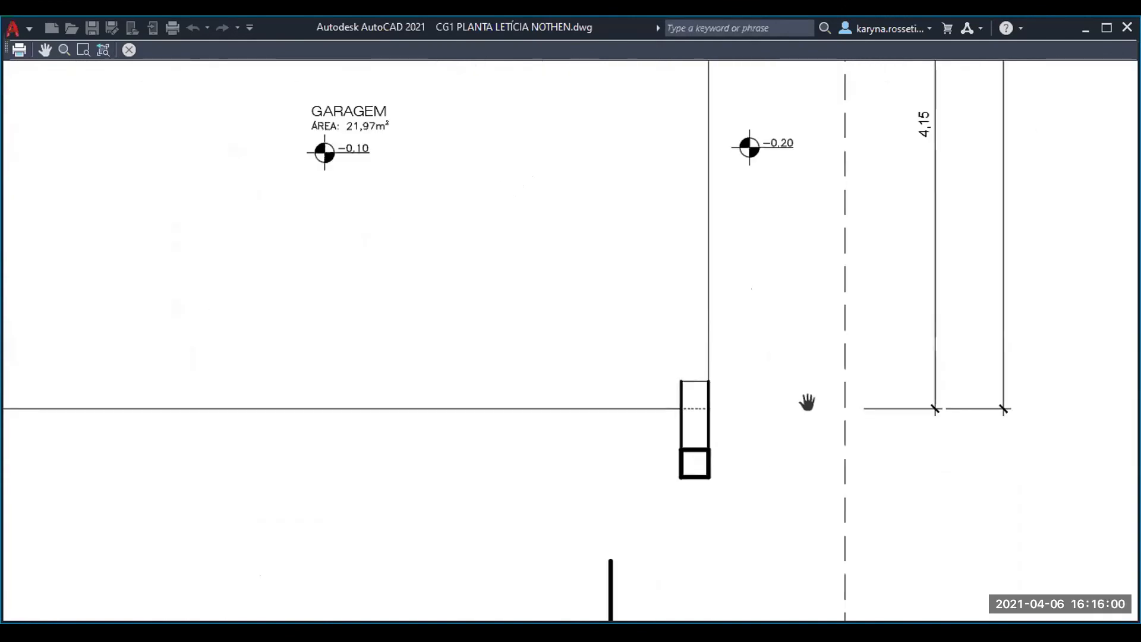
scroll(690, 392, "up", 4)
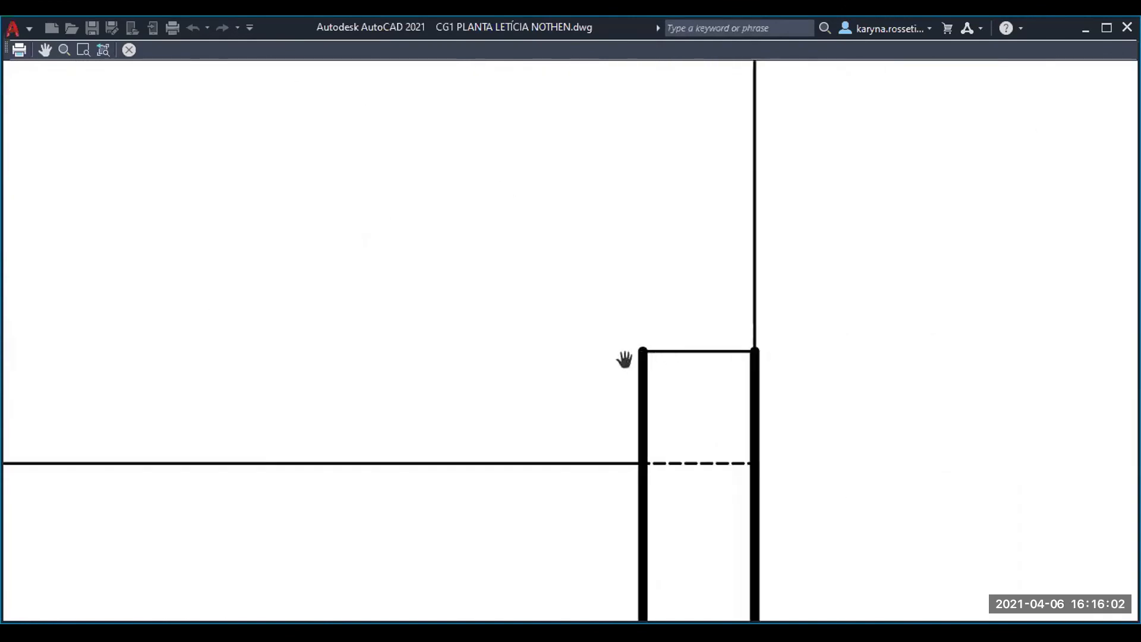
scroll(782, 302, "down", 3)
scroll(782, 302, "down", 2)
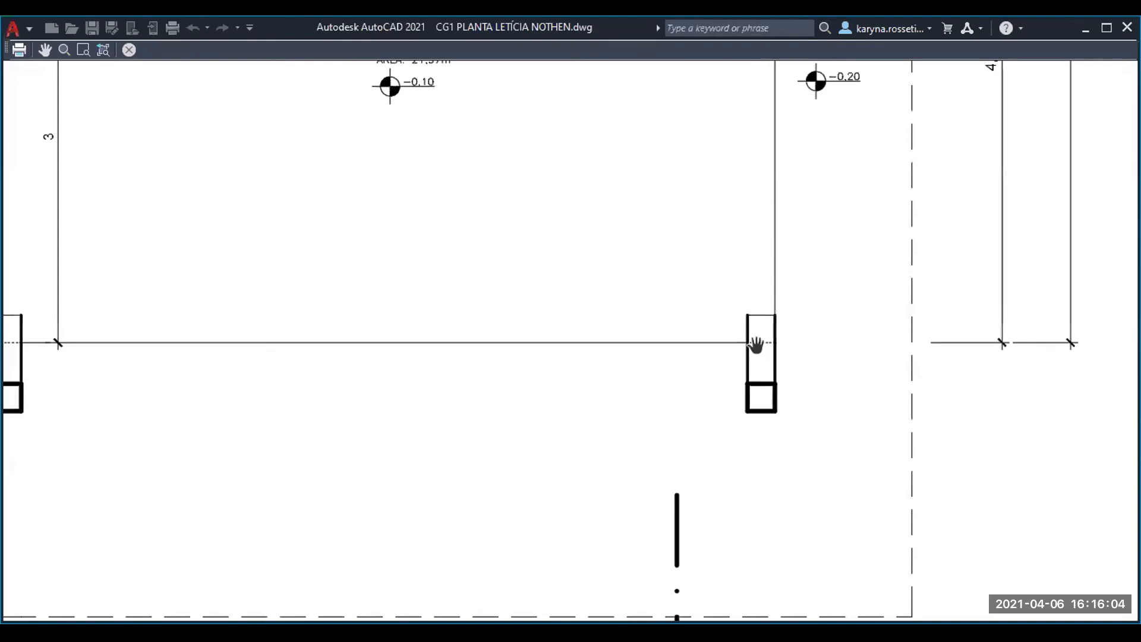
middle_click_drag(756, 345, 835, 350)
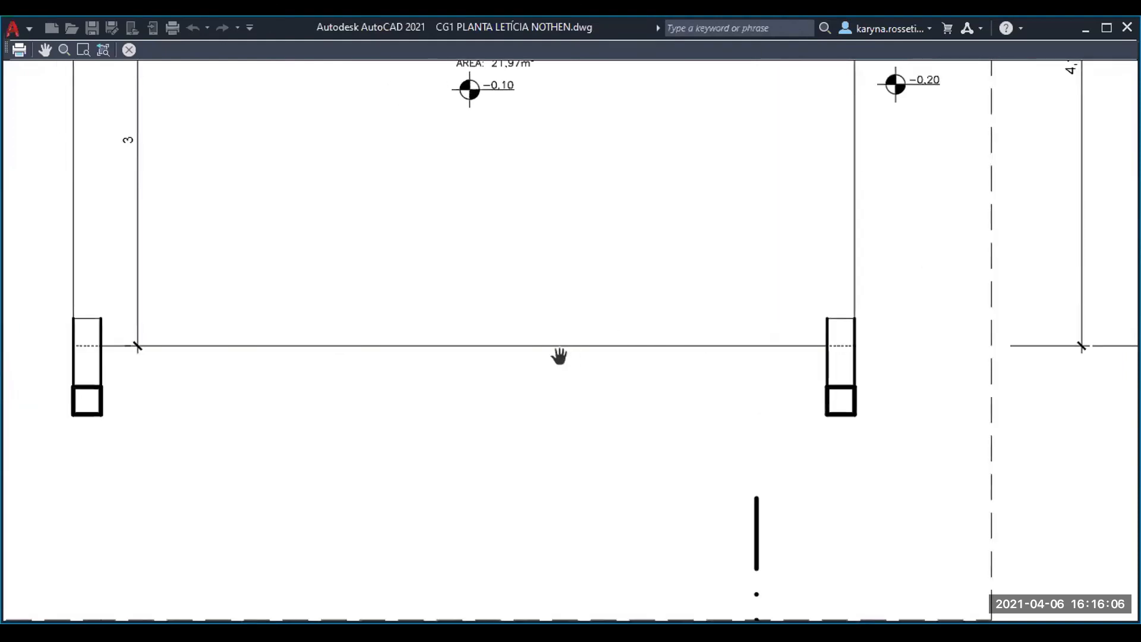
scroll(416, 299, "down", 2)
middle_click_drag(476, 265, 485, 418)
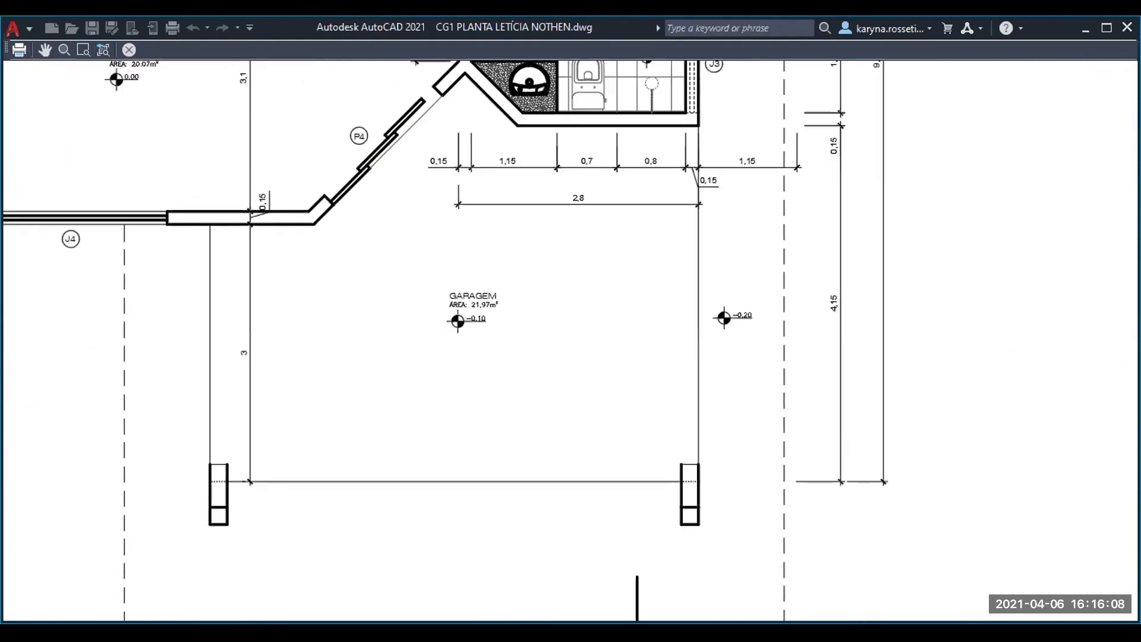
- Examine the bathroom's washbasin, countertop hatch, toilet and floor tile lineweights in the plot preview
middle_click_drag(442, 213, 405, 330)
scroll(415, 189, "up", 2)
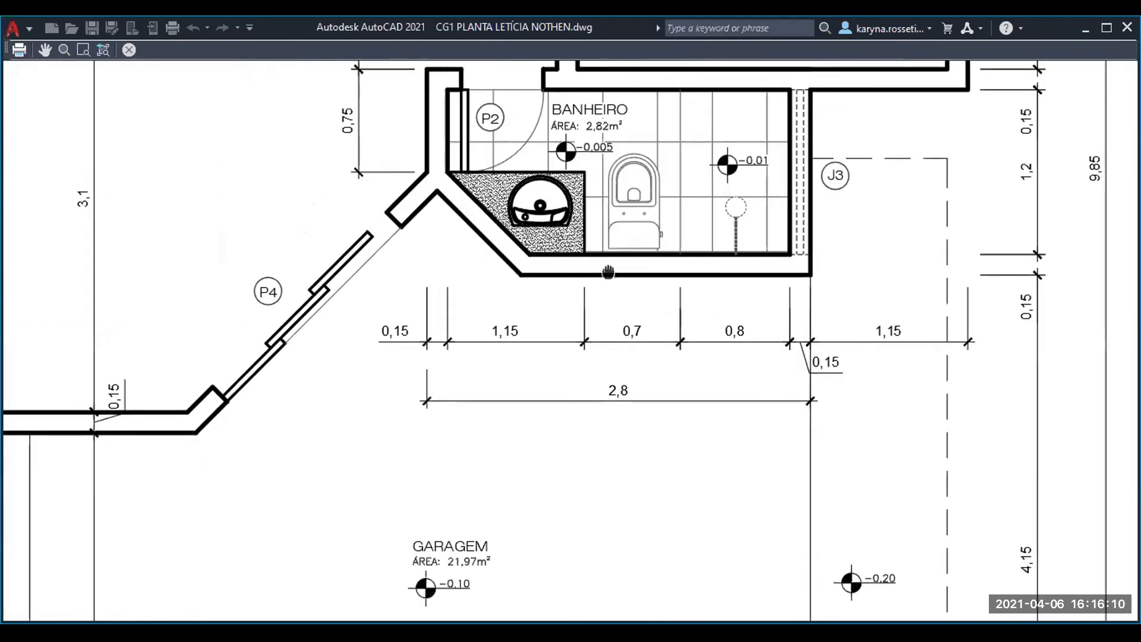
middle_click_drag(606, 271, 496, 346)
scroll(428, 258, "up", 4)
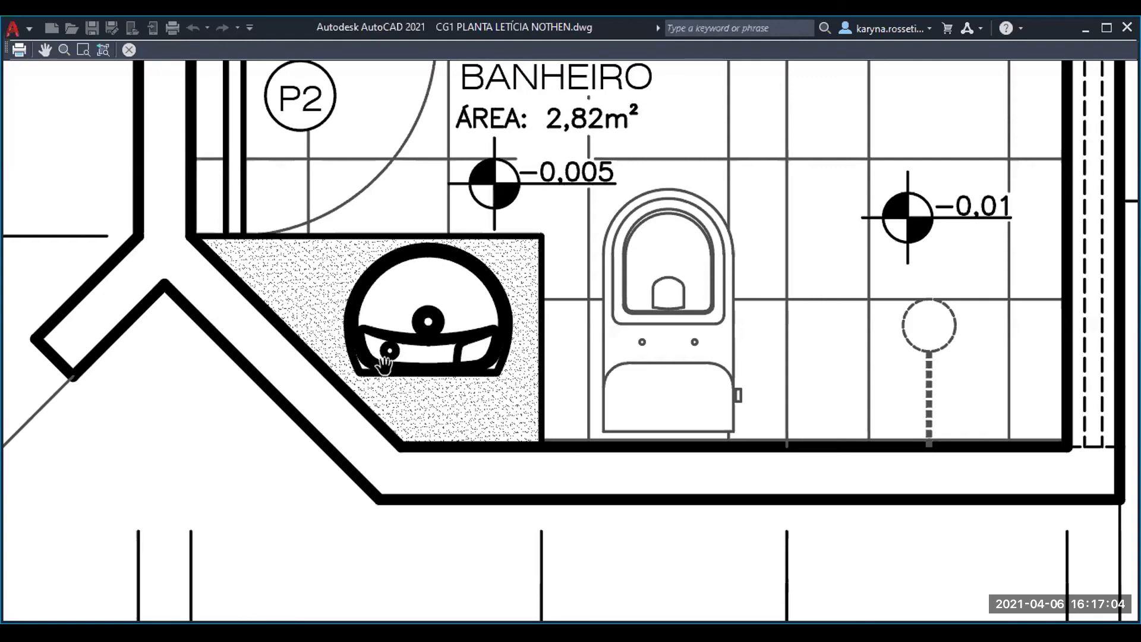
- Examine the kitchen stove's linework against the countertop edges and hatch in the plot preview
scroll(553, 299, "down", 5)
middle_click_drag(615, 236, 619, 436)
middle_click_drag(538, 220, 631, 400)
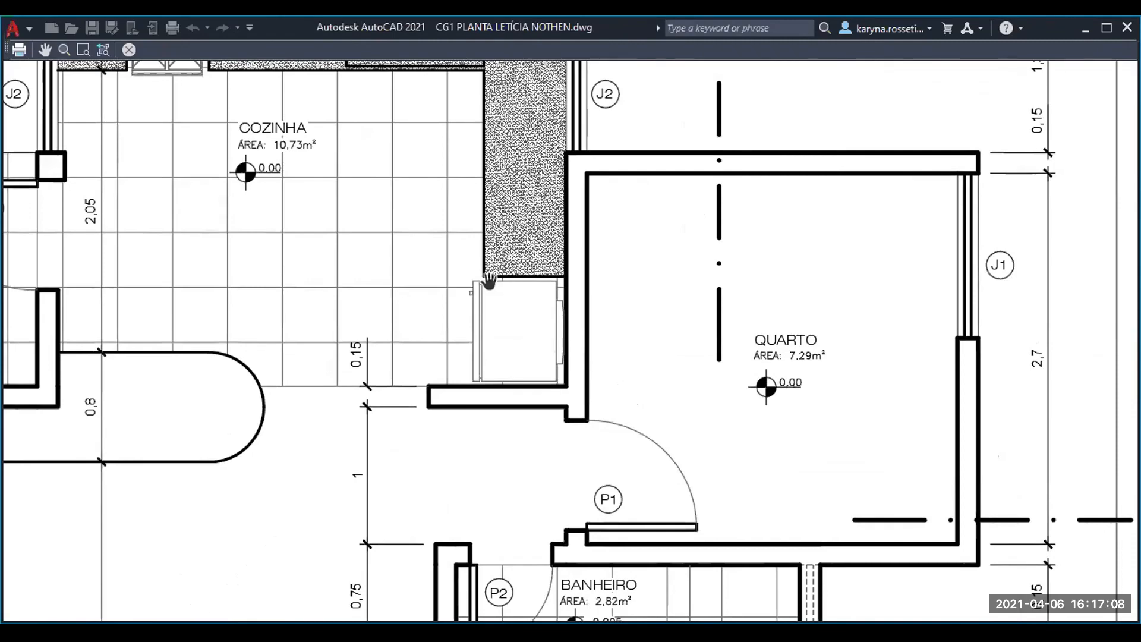
middle_click_drag(430, 297, 496, 406)
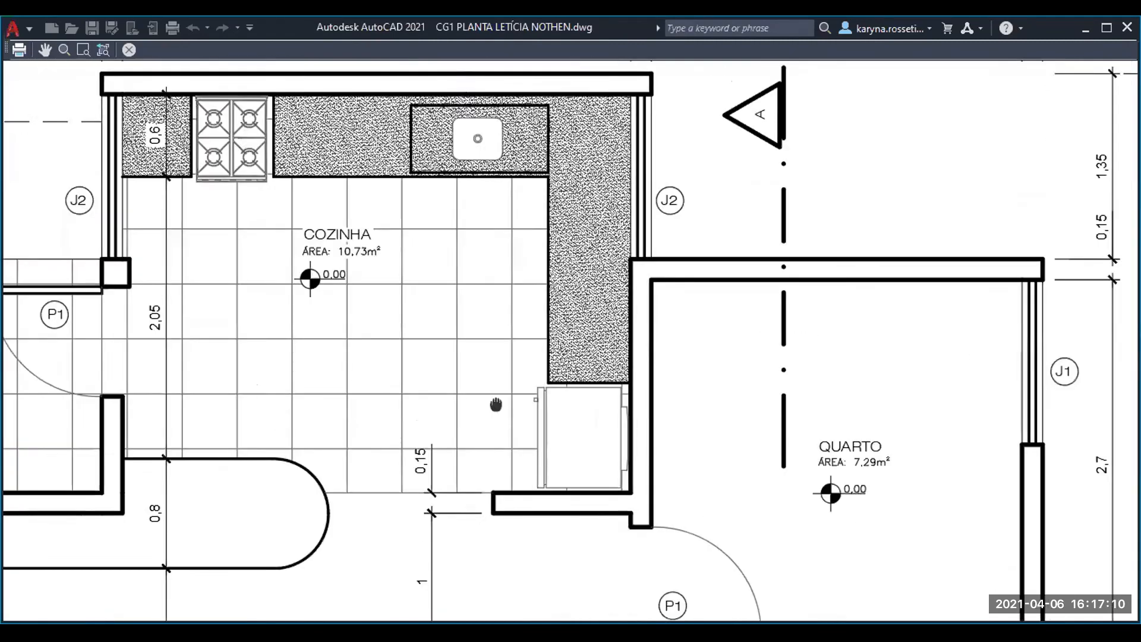
middle_click_drag(236, 209, 346, 333)
scroll(279, 202, "up", 4)
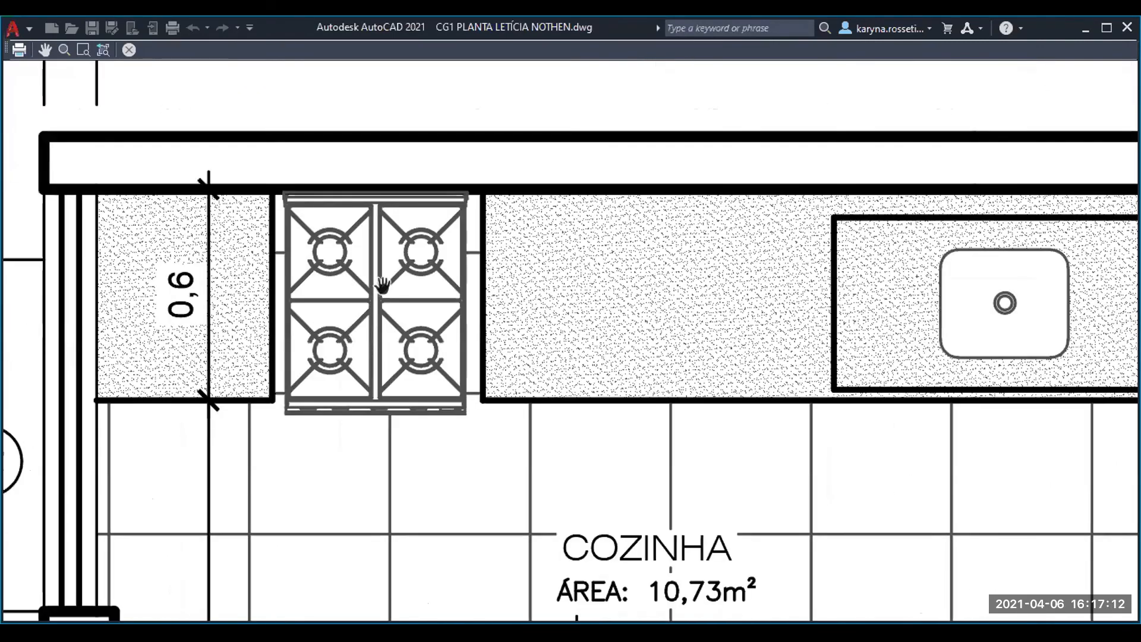
scroll(351, 280, "down", 2)
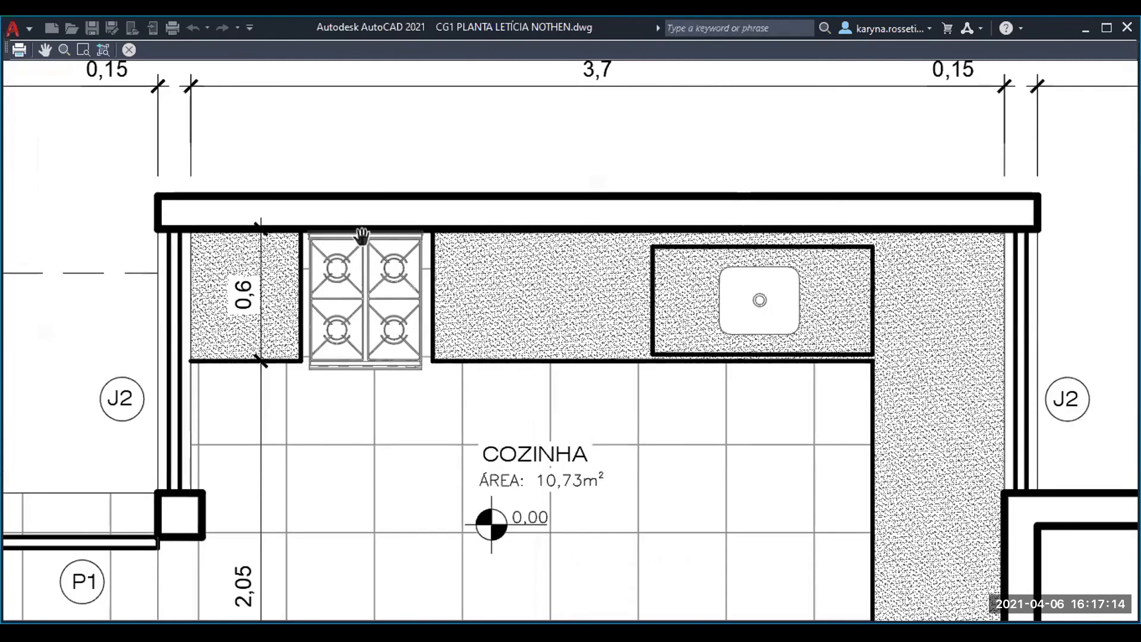
scroll(361, 245, "up", 4)
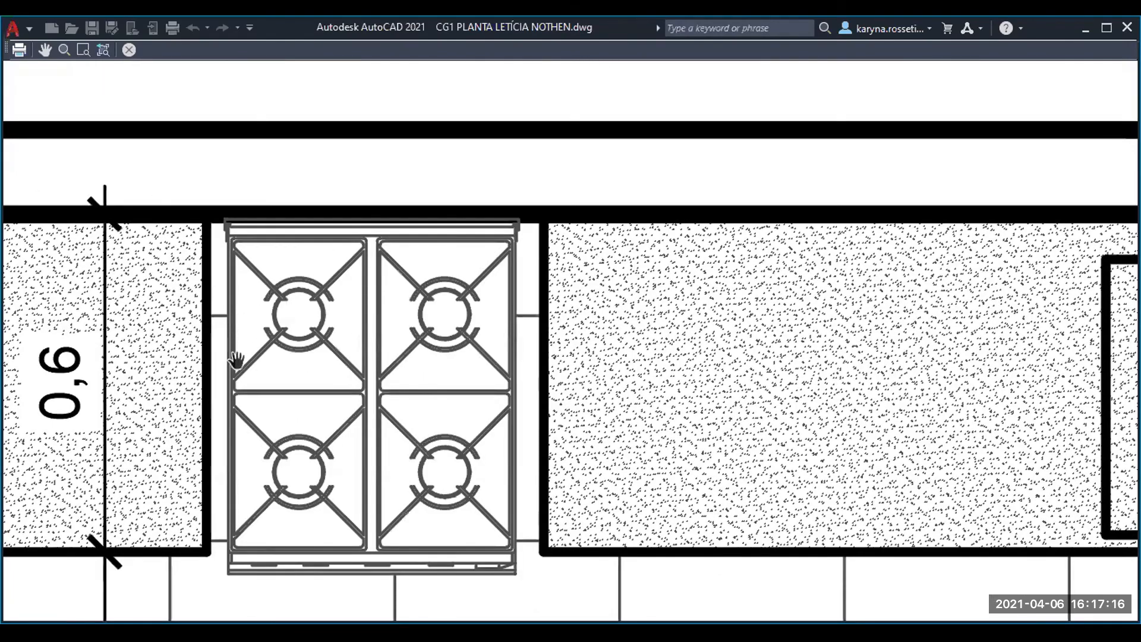
scroll(238, 351, "up", 2)
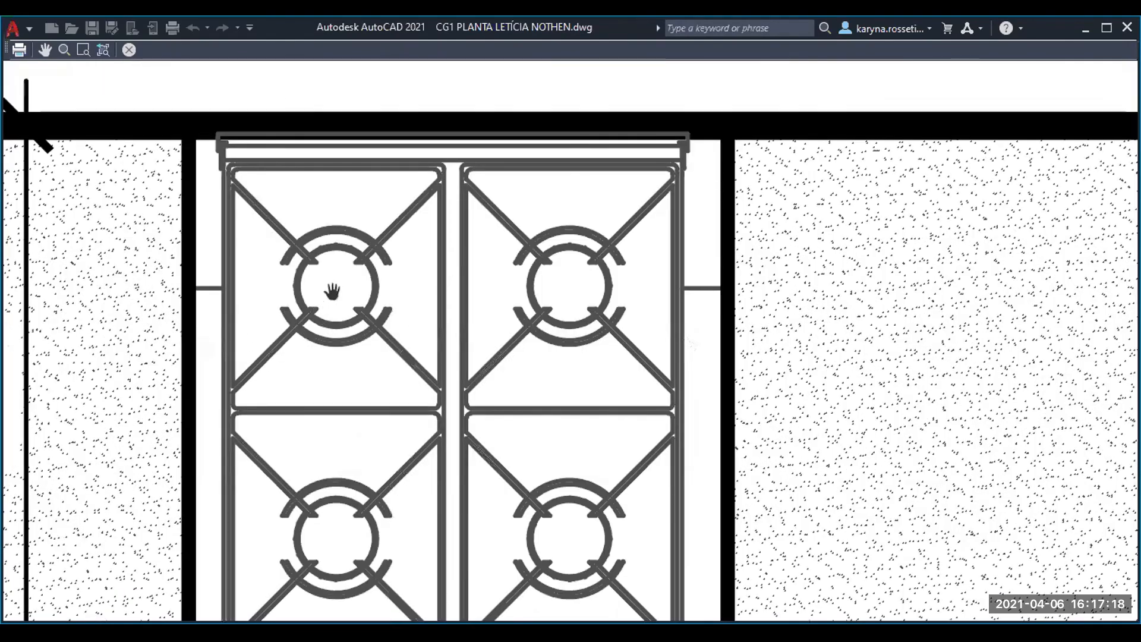
scroll(266, 312, "down", 4)
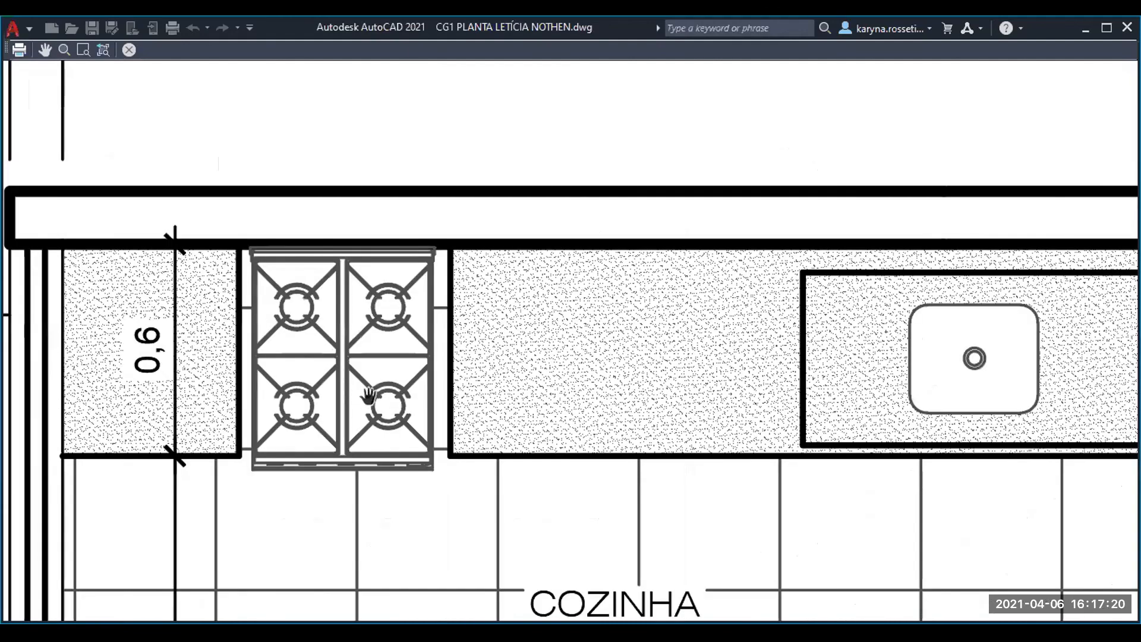
left_click_drag(369, 404, 368, 411)
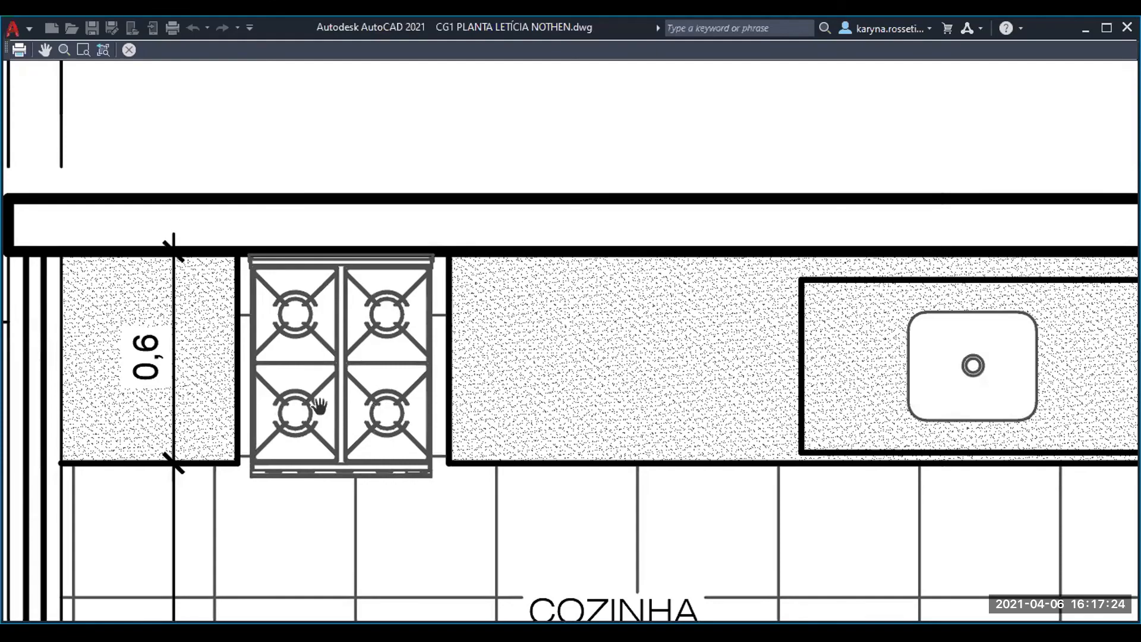
- Compare the lineweights of the kitchen's refrigerator, stove, sink, countertop and floor tiles in the plot preview
scroll(319, 407, "down", 3)
left_click_drag(453, 471, 402, 359)
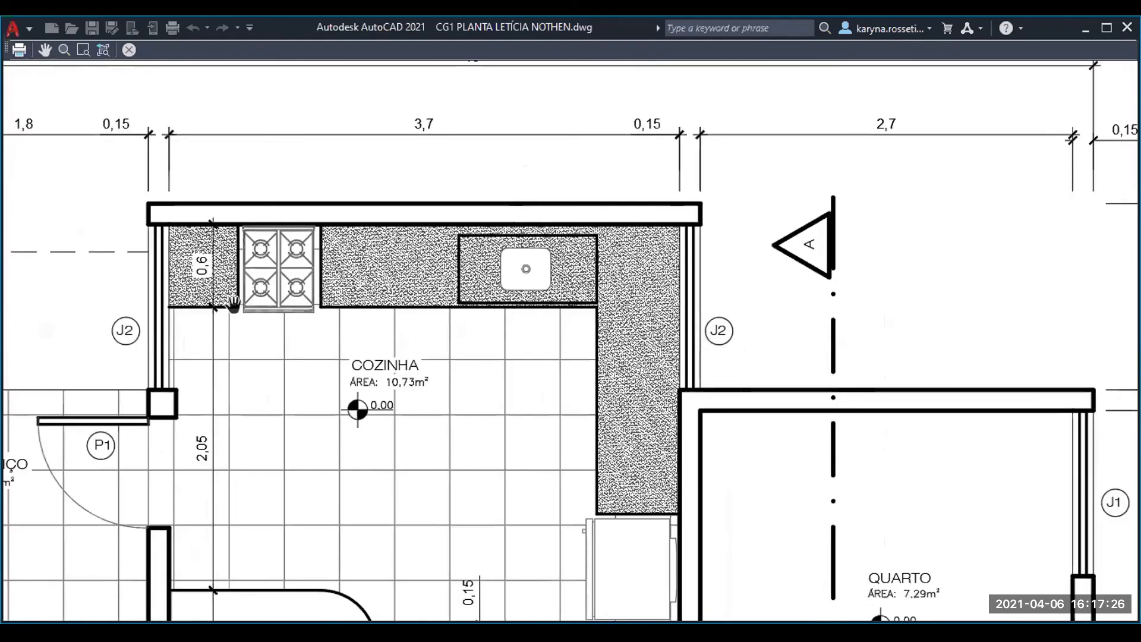
scroll(233, 304, "down", 3)
scroll(252, 314, "up", 5)
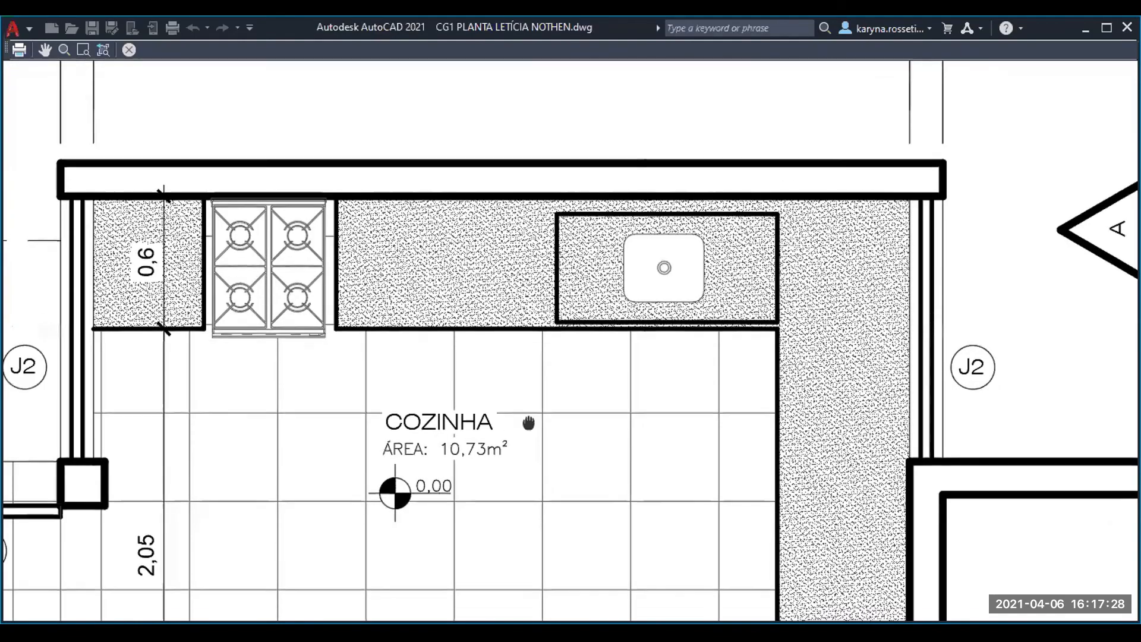
left_click_drag(529, 423, 385, 217)
left_click_drag(670, 526, 524, 384)
scroll(547, 359, "up", 2)
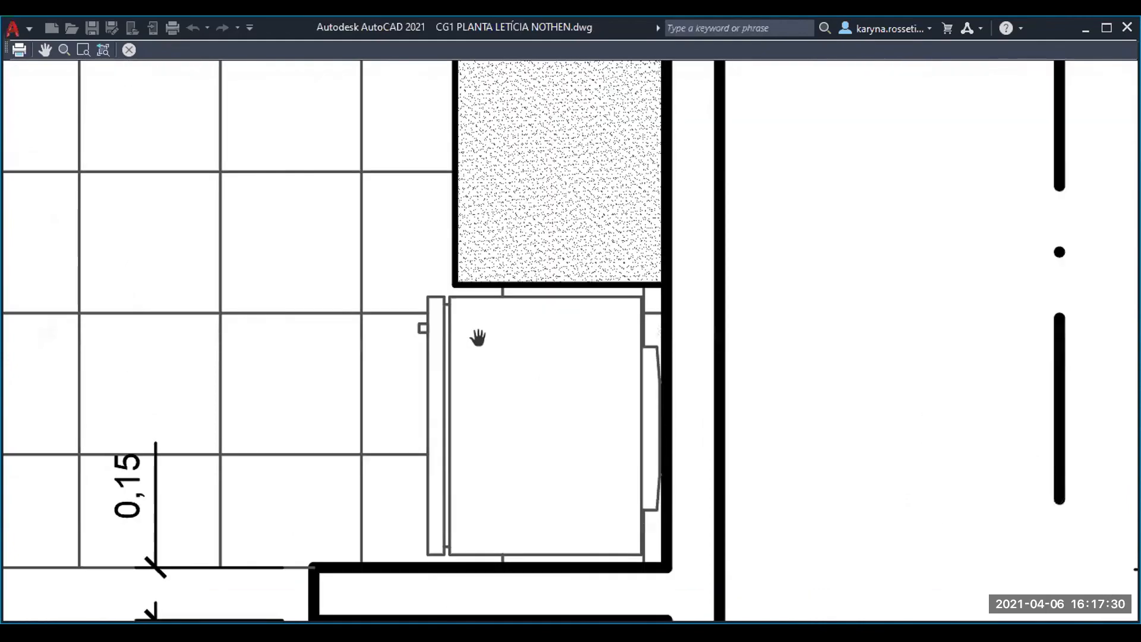
scroll(465, 362, "down", 4)
left_click_drag(174, 177, 348, 317)
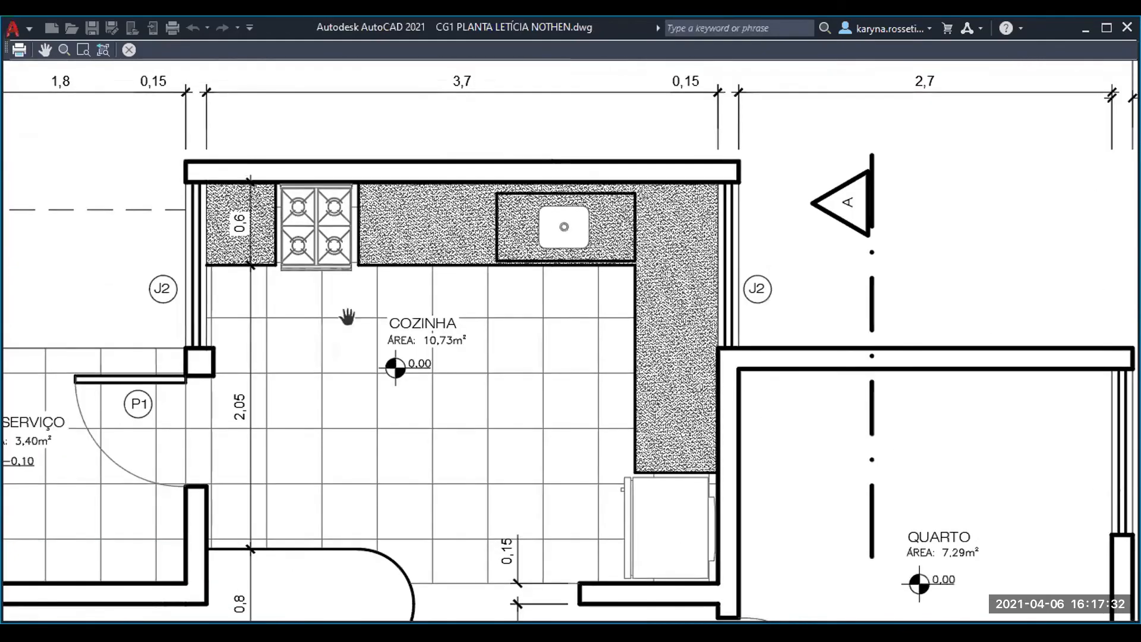
scroll(330, 192, "up", 4)
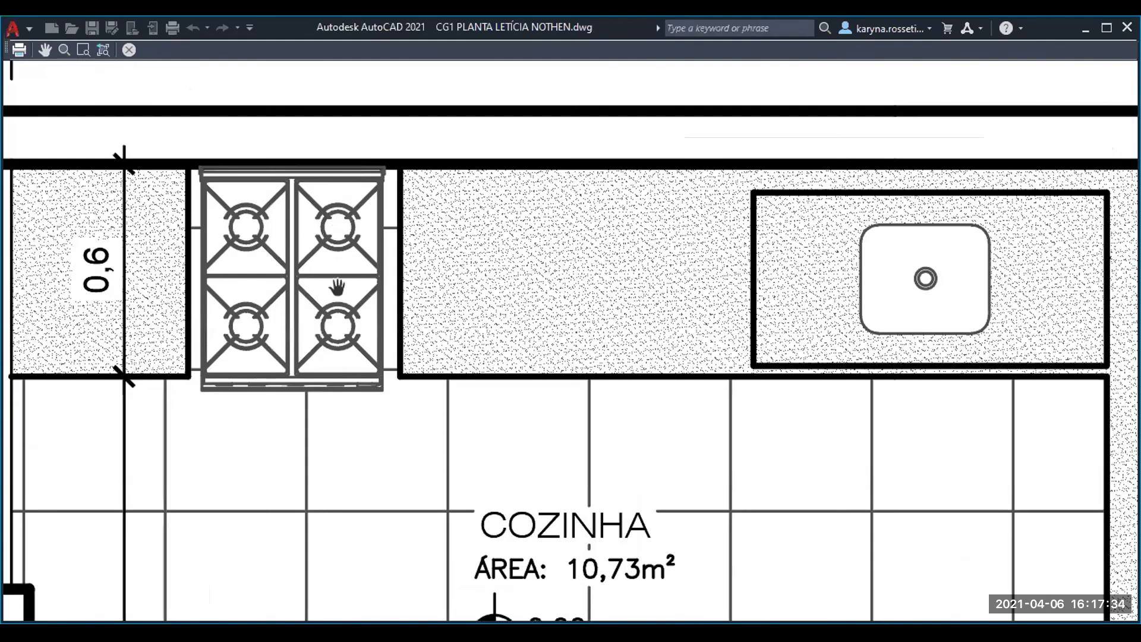
scroll(356, 306, "down", 2)
scroll(490, 410, "down", 4)
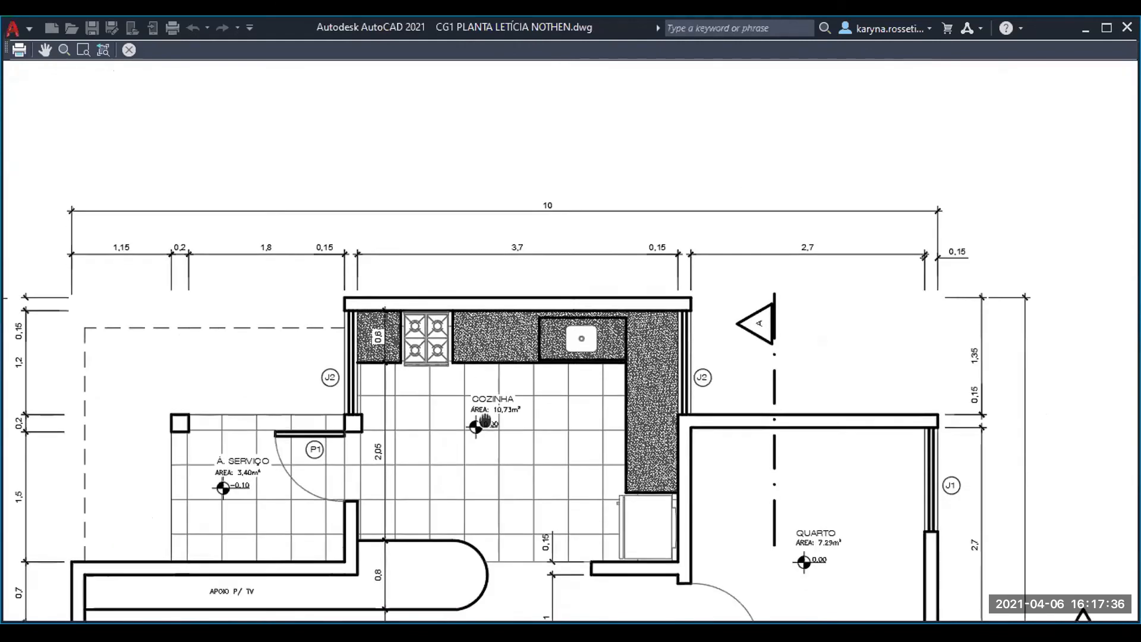
left_click_drag(485, 421, 476, 383)
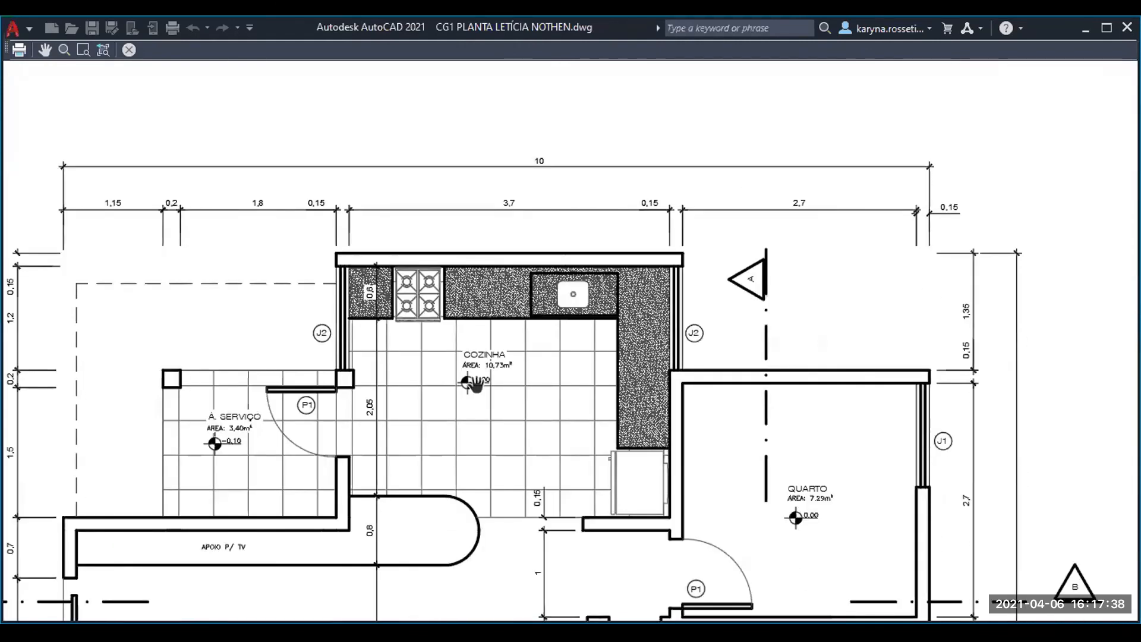
- Examine the bedroom, the bathroom, window J3 and the section B line in the plot preview
scroll(701, 211, "up", 4)
scroll(652, 262, "down", 2)
scroll(467, 245, "down", 2)
left_click_drag(450, 350, 474, 250)
left_click_drag(880, 335, 729, 249)
left_click_drag(784, 333, 696, 254)
scroll(650, 408, "up", 2)
scroll(500, 221, "down", 2)
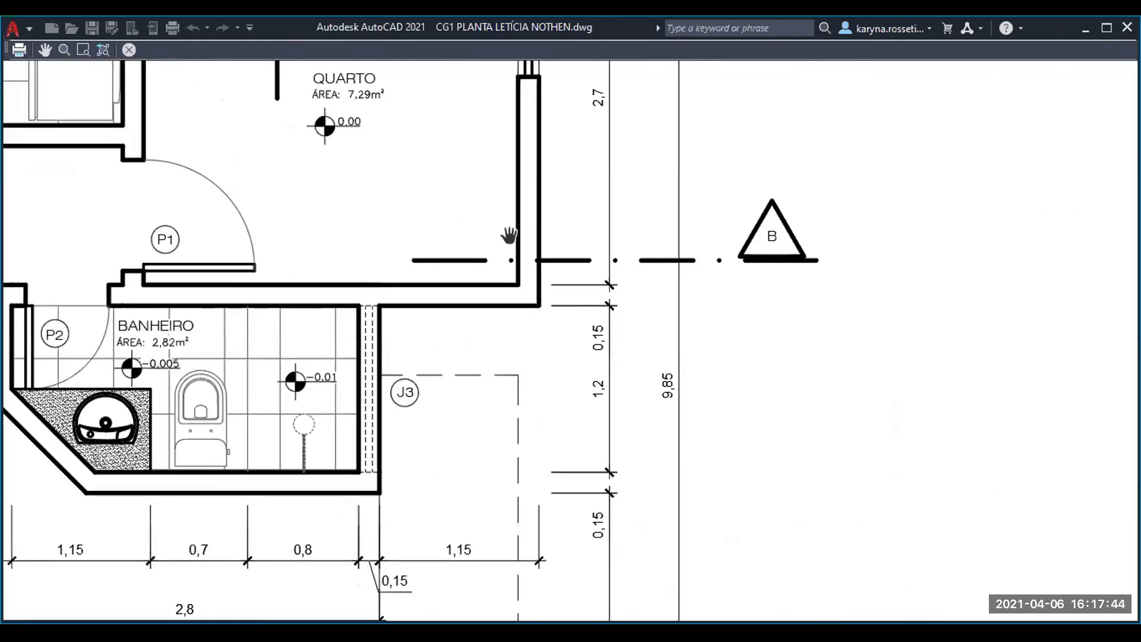
left_click_drag(453, 357, 572, 321)
left_click_drag(353, 410, 509, 358)
left_click_drag(400, 387, 447, 380)
scroll(333, 314, "down", 1)
scroll(362, 232, "up", 1)
left_click_drag(409, 219, 372, 306)
left_click_drag(517, 261, 457, 338)
left_click_drag(740, 263, 530, 300)
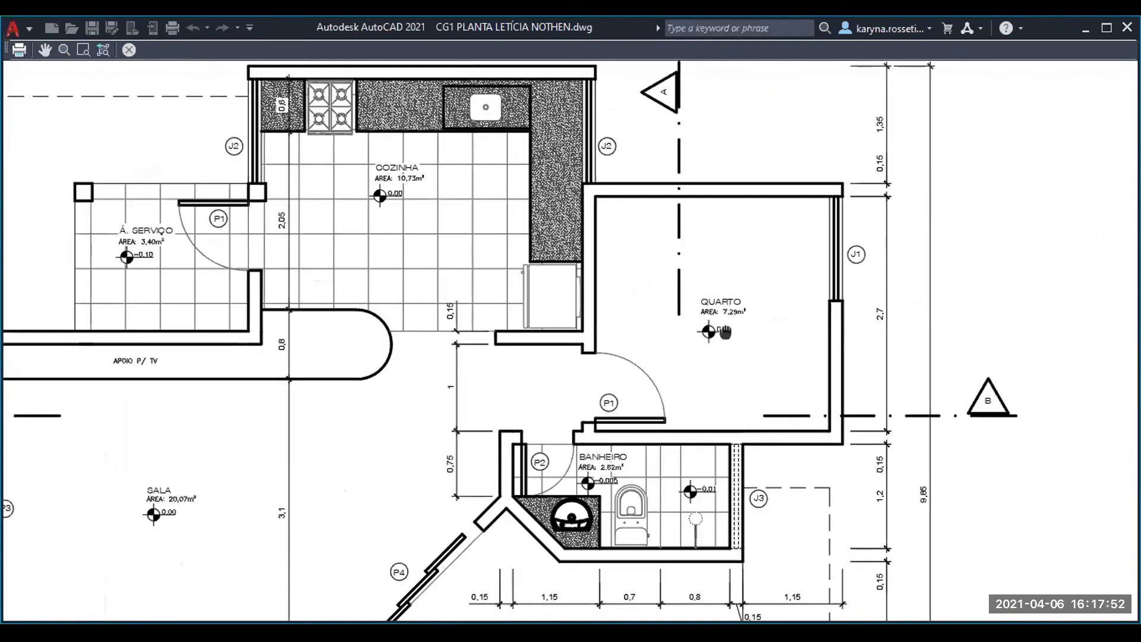
left_click_drag(722, 328, 625, 332)
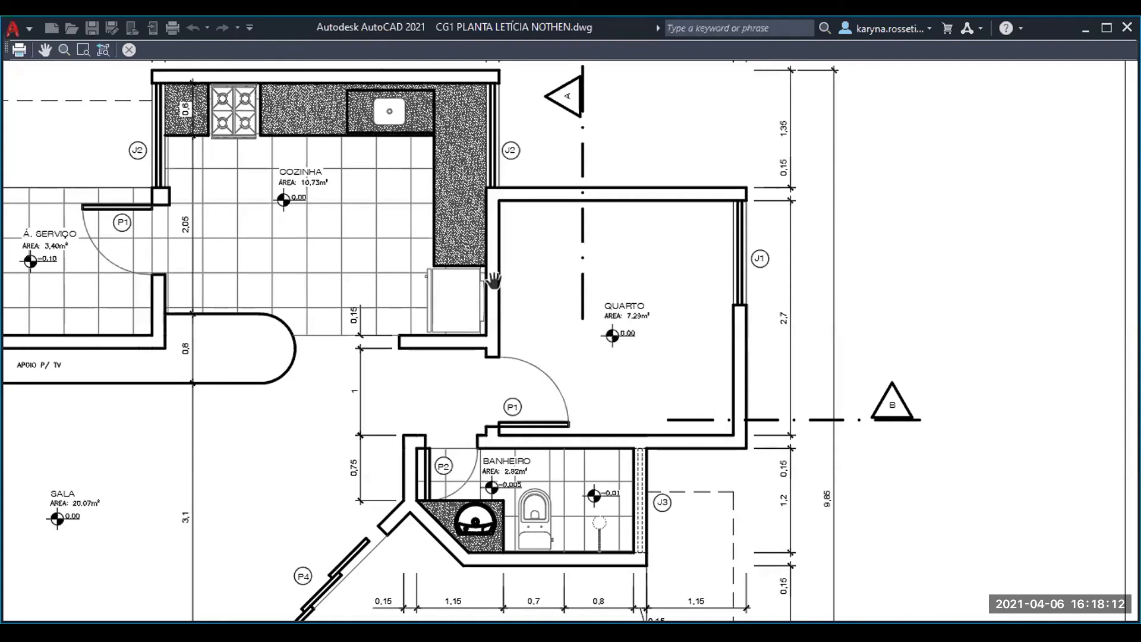
- Plot the sheet from the preview and open OneDrive's Área de Trabalho > ARQUIVOS folder as the save location
right_click(444, 291)
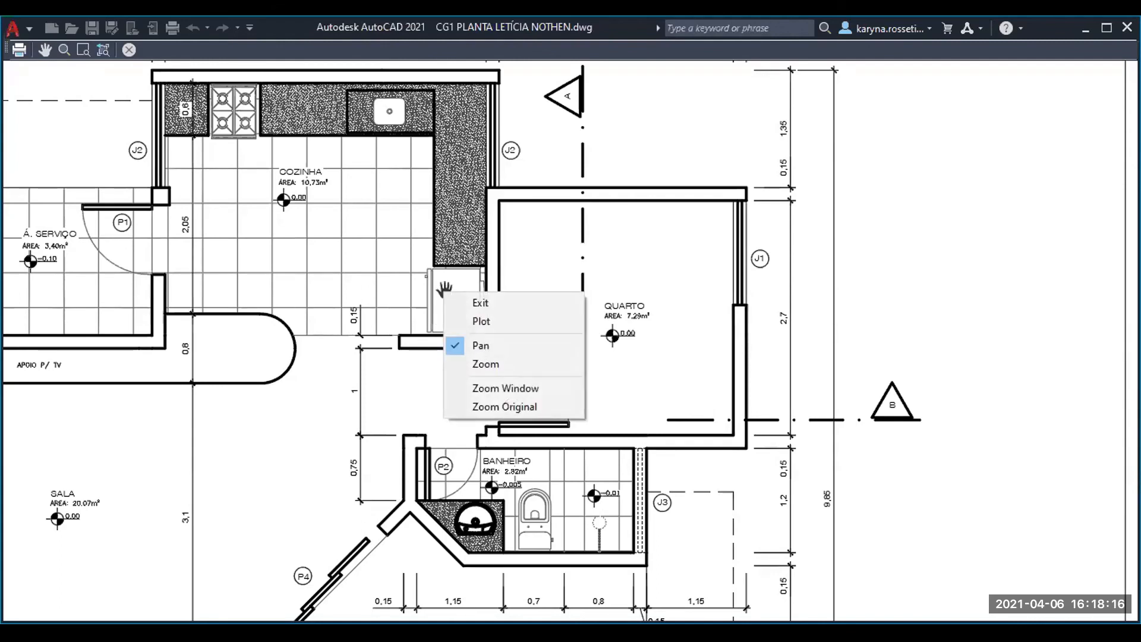
left_click(477, 321)
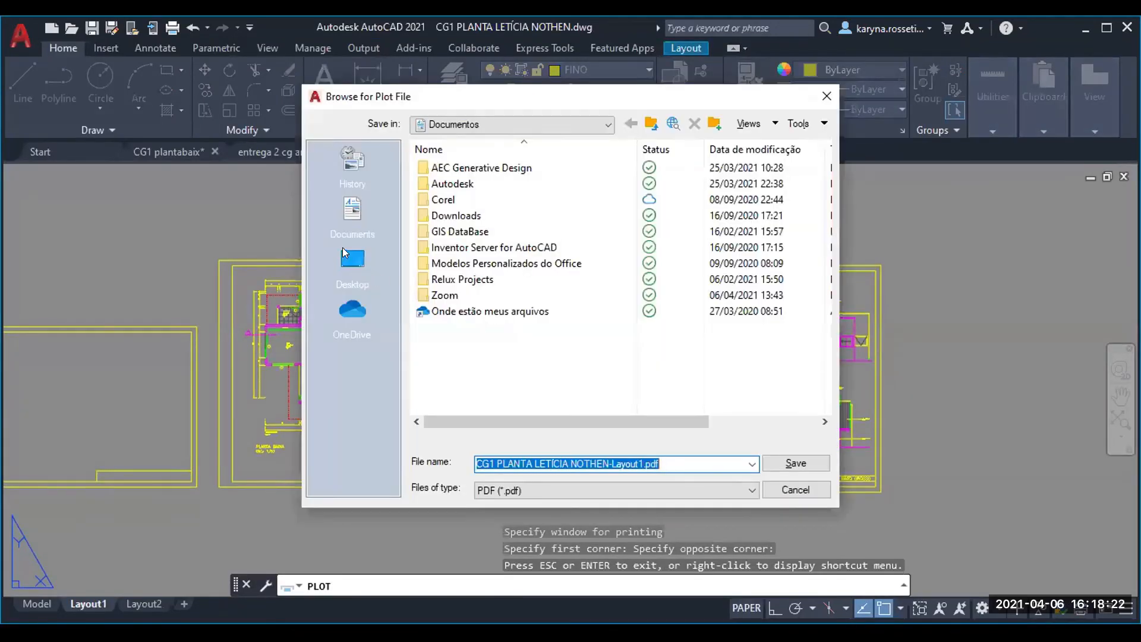
left_click(352, 312)
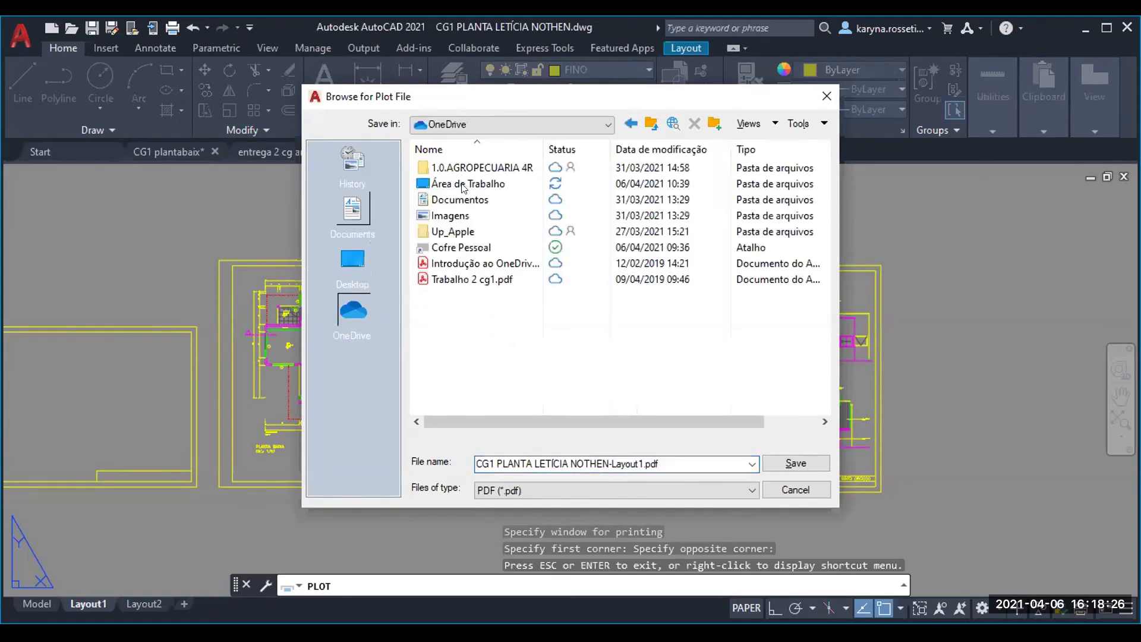
double_click(469, 183)
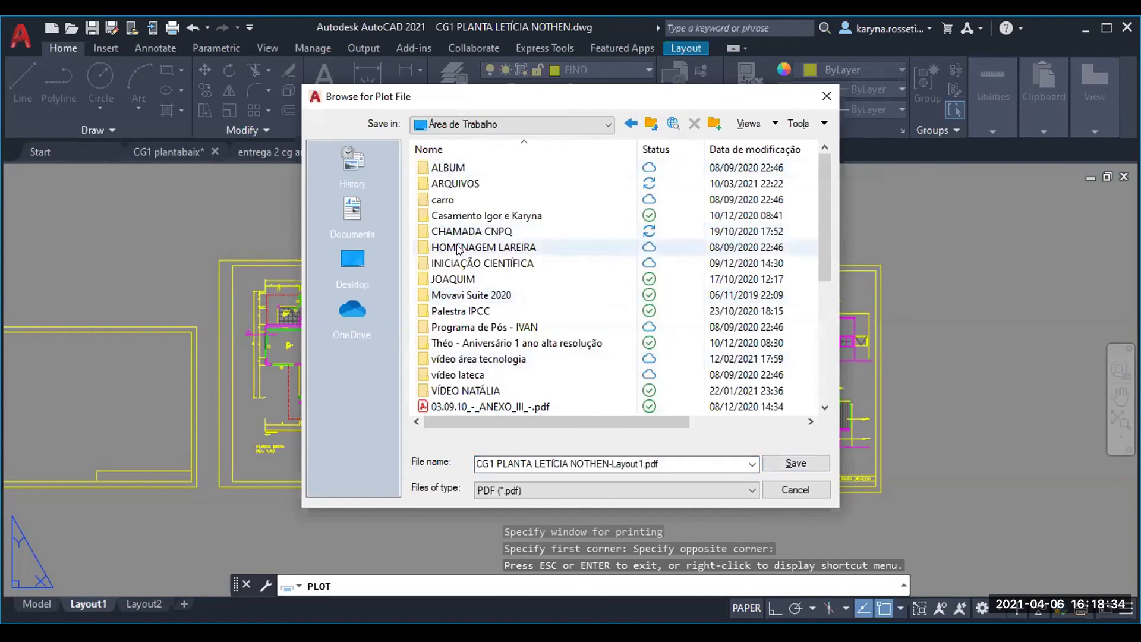
left_click(440, 185)
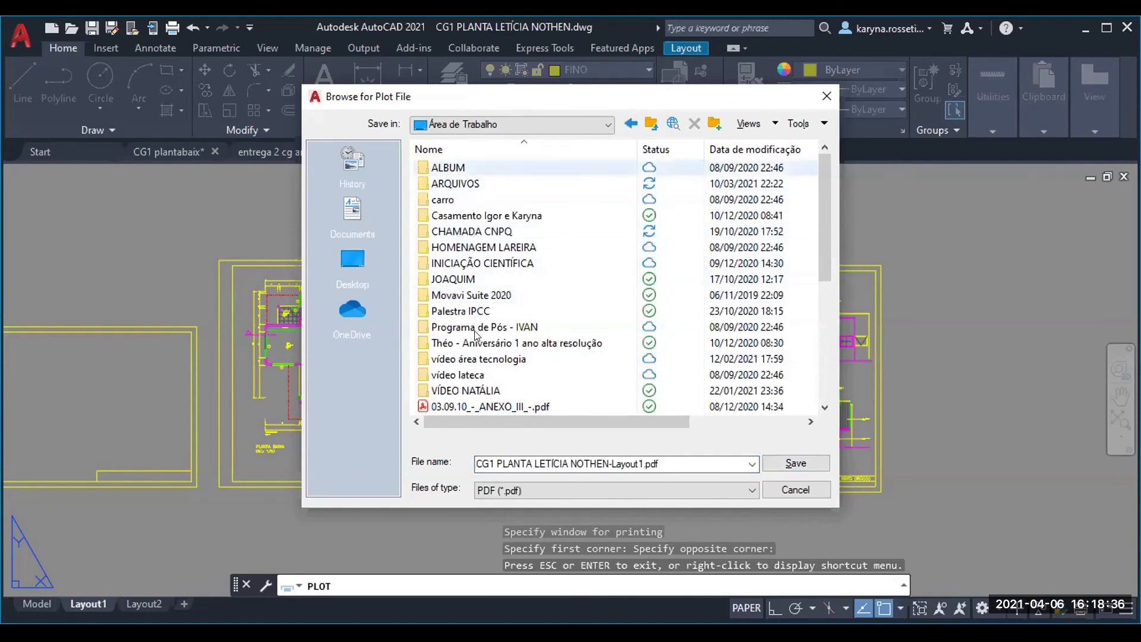
key("Return")
- Open the destination folder UFMT > 2020-1 > 1.0. DISCIPLINAS > 1.1. COMPUTAÇÃO GRÁFICA 1 ARQUITETURA > 1.1.1. AULAS > 1.9. AULA 09
scroll(445, 199, "down", 5)
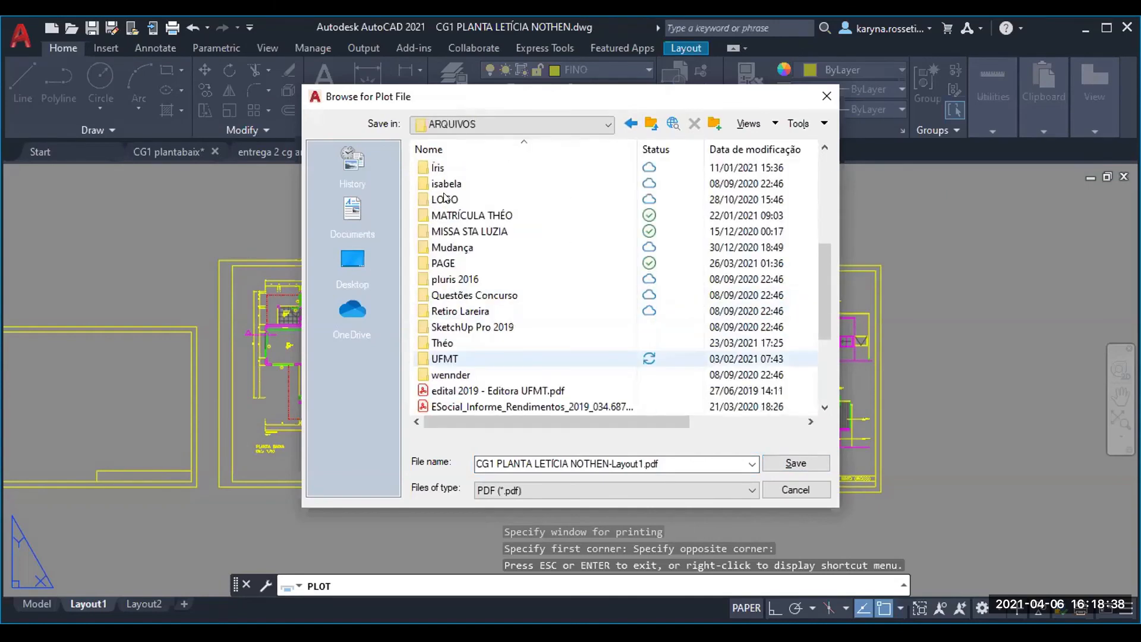
double_click(445, 359)
double_click(436, 167)
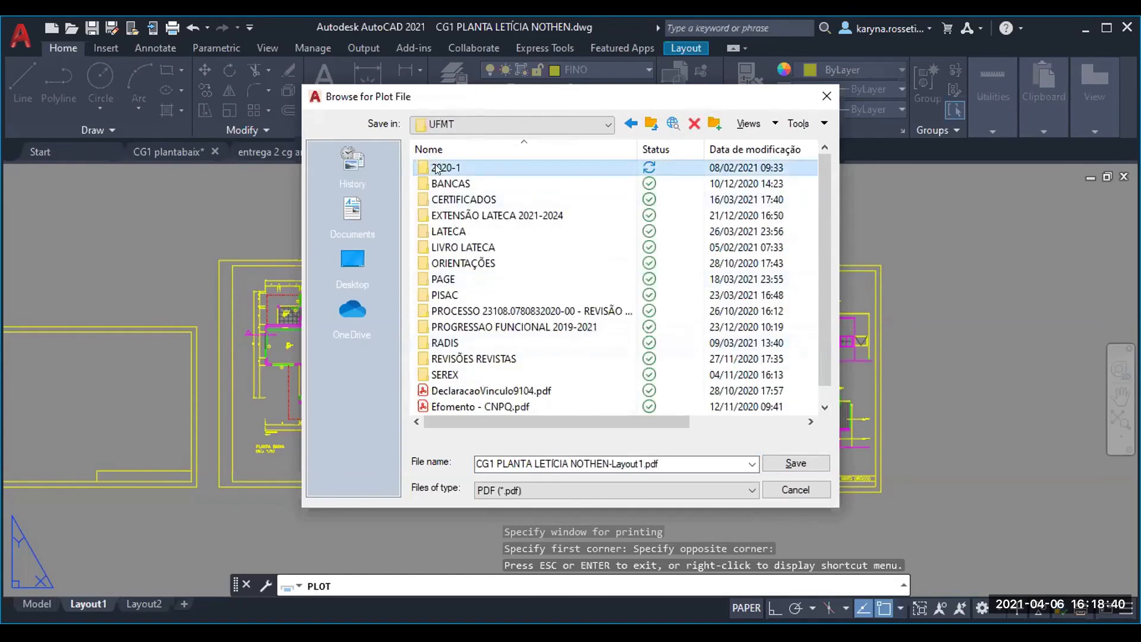
double_click(431, 167)
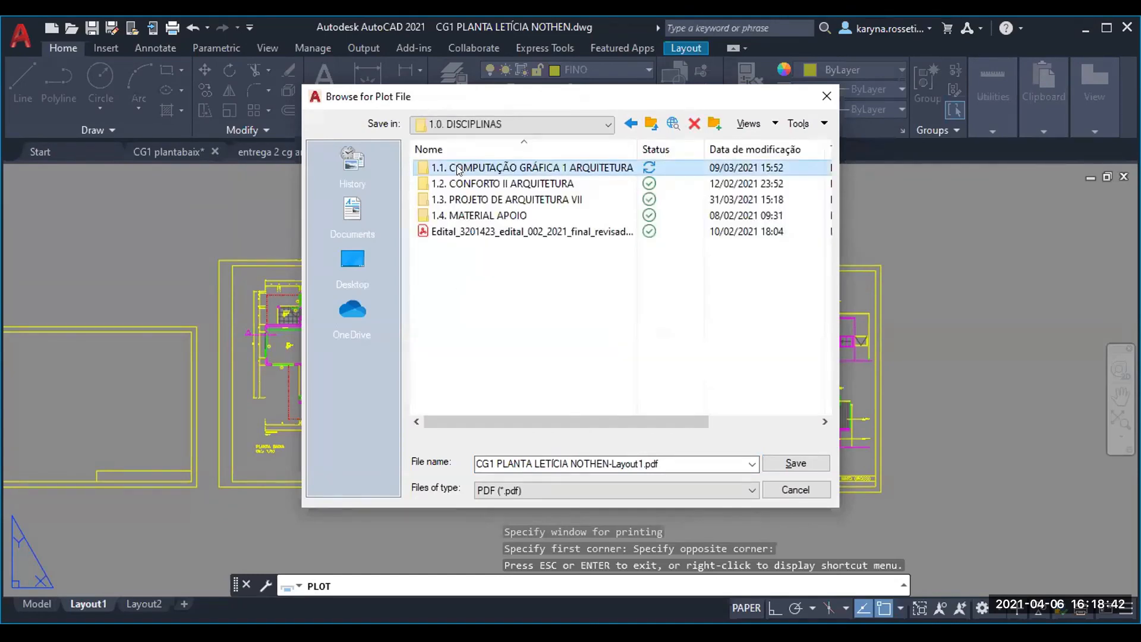
double_click(461, 168)
double_click(458, 168)
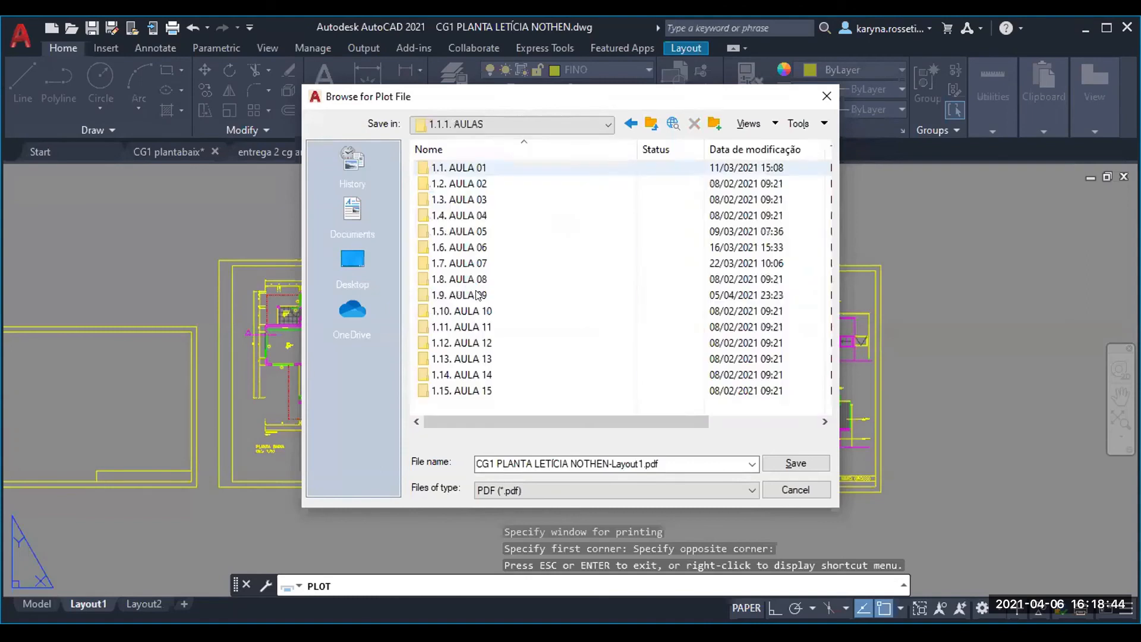
double_click(595, 295)
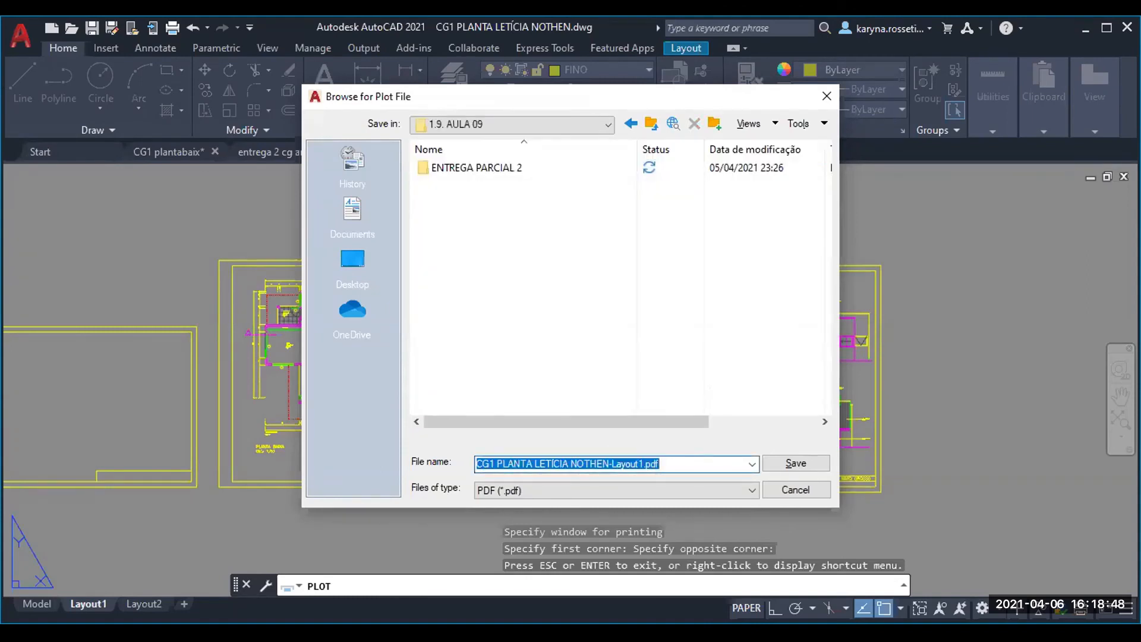
- Name the plot file PLANTA E COBERTURA followed by the student's first name and save it as a PDF
type("PLANTA E COBERTURA LETÍCIA")
left_click(790, 465)
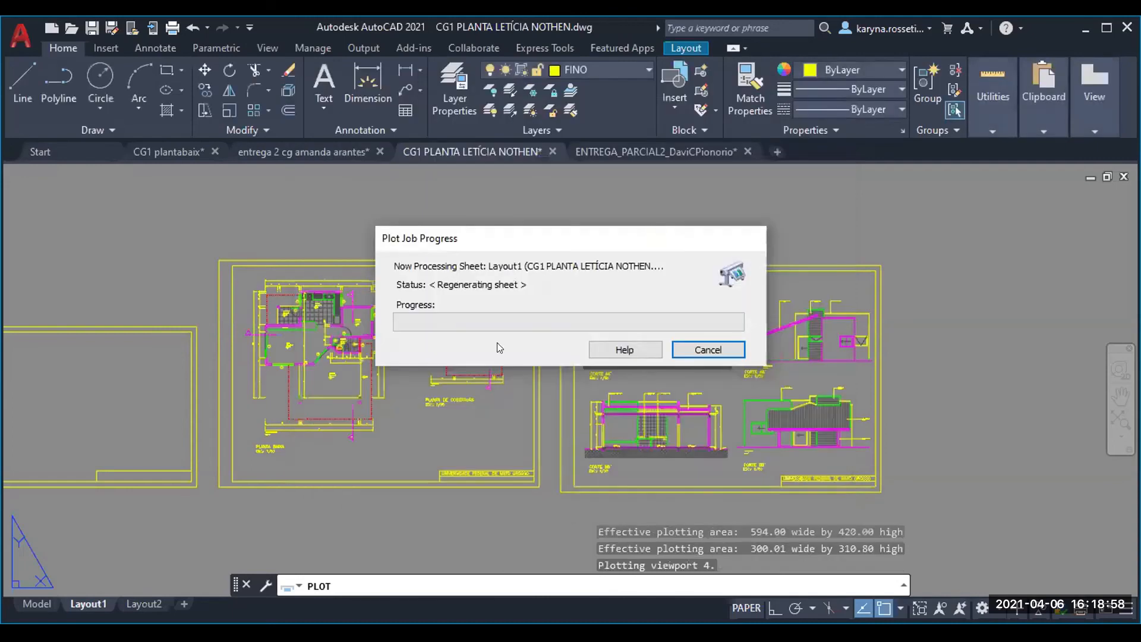